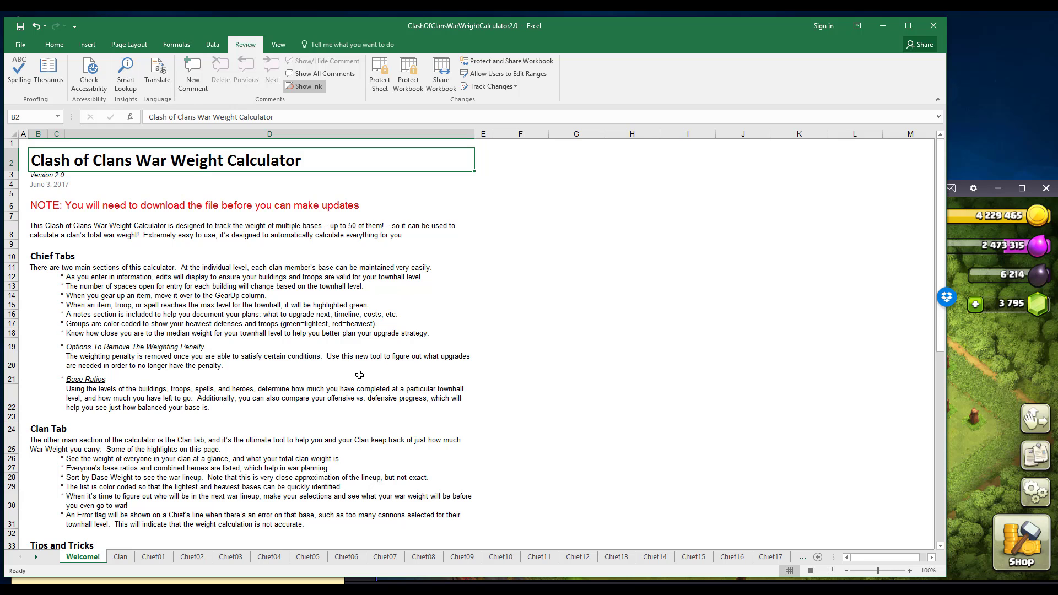
Look over the Chief01 and Clan sheets, returning to the Welcome! sheet after each.
click(154, 557)
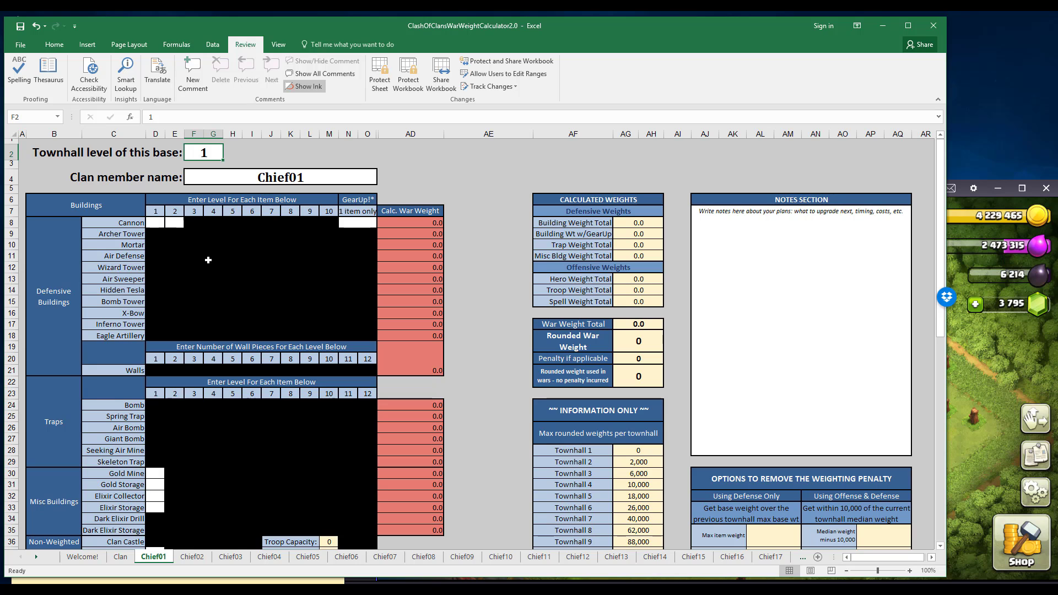
click(81, 558)
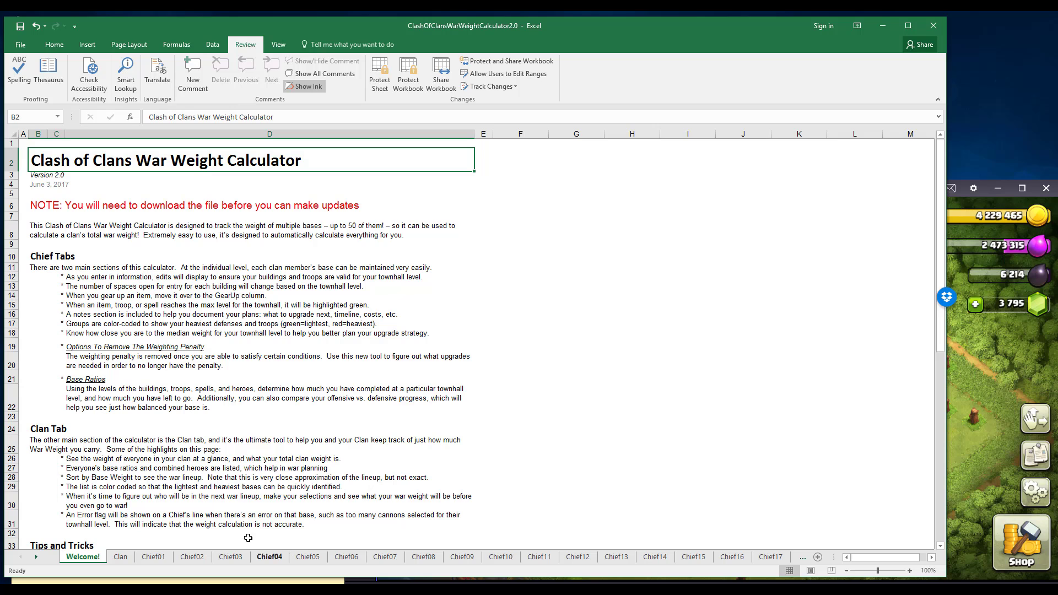
click(120, 557)
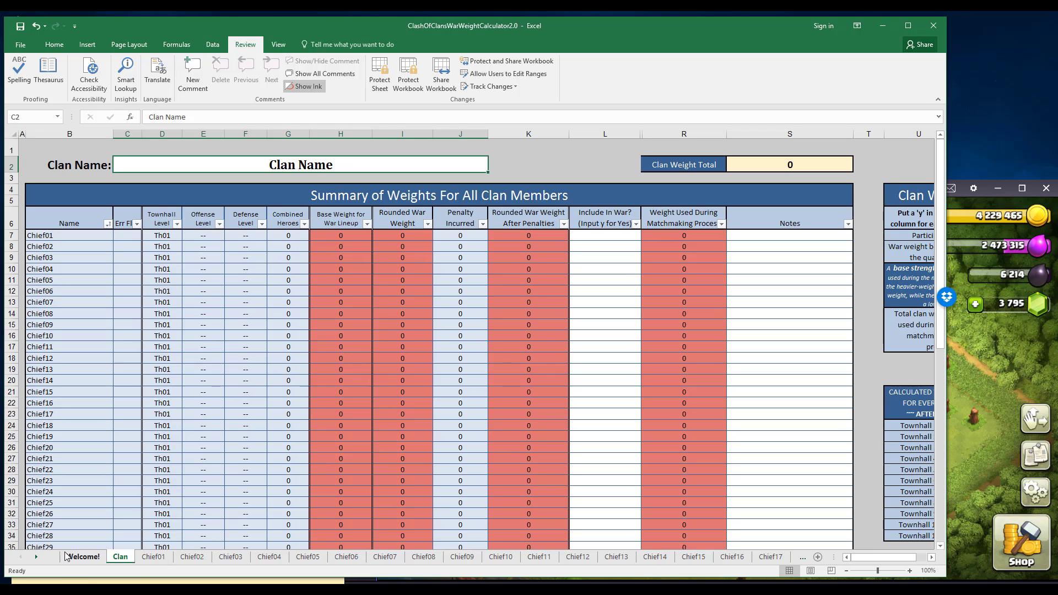
click(81, 558)
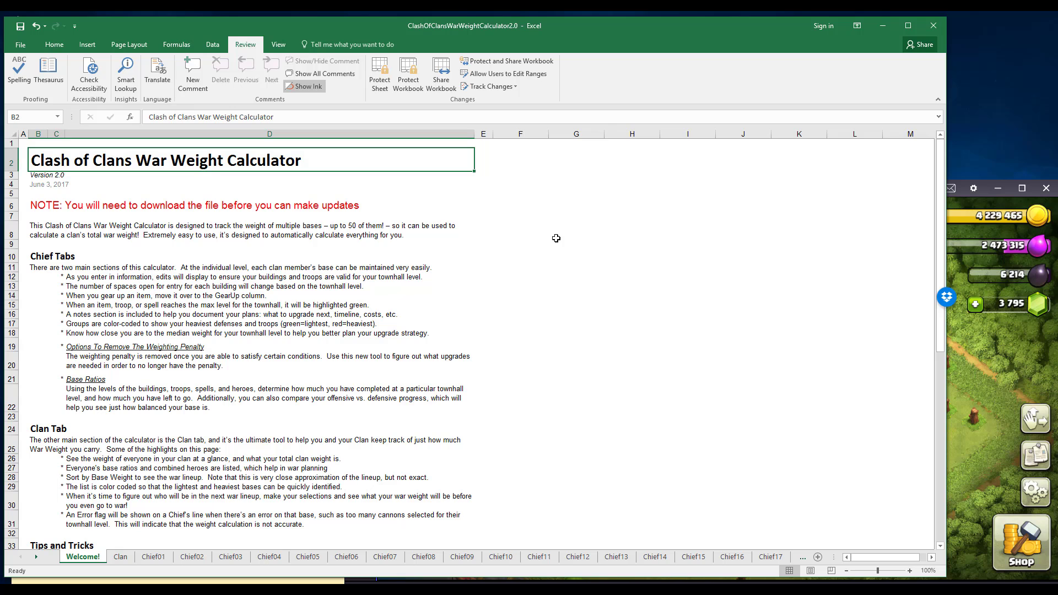
Open the Chief50 sheet and inspect its townhall level, member name, Cannon, GearUp and notes entry cells.
click(35, 556)
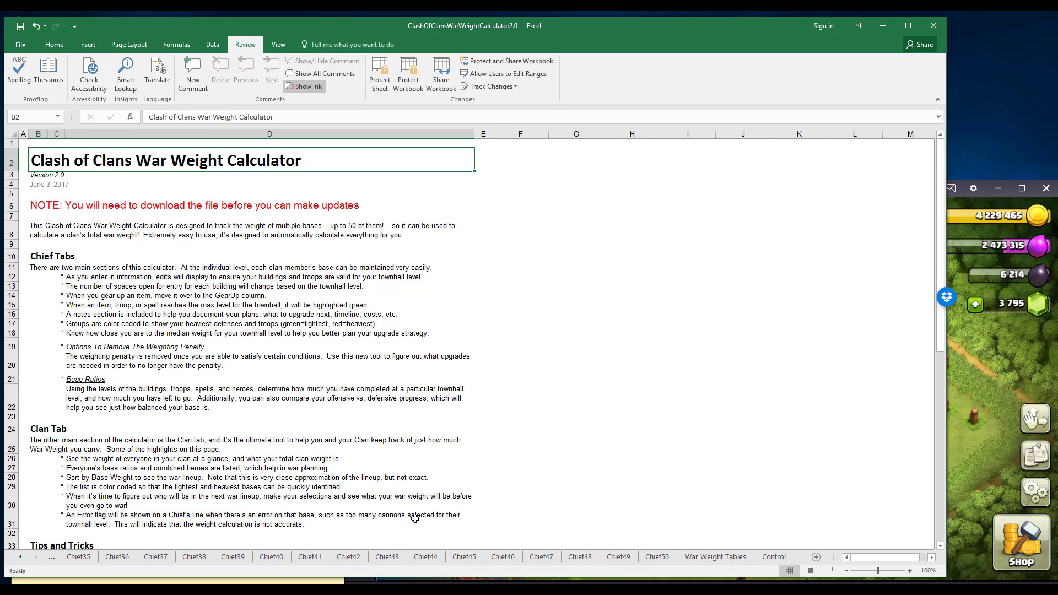
click(659, 557)
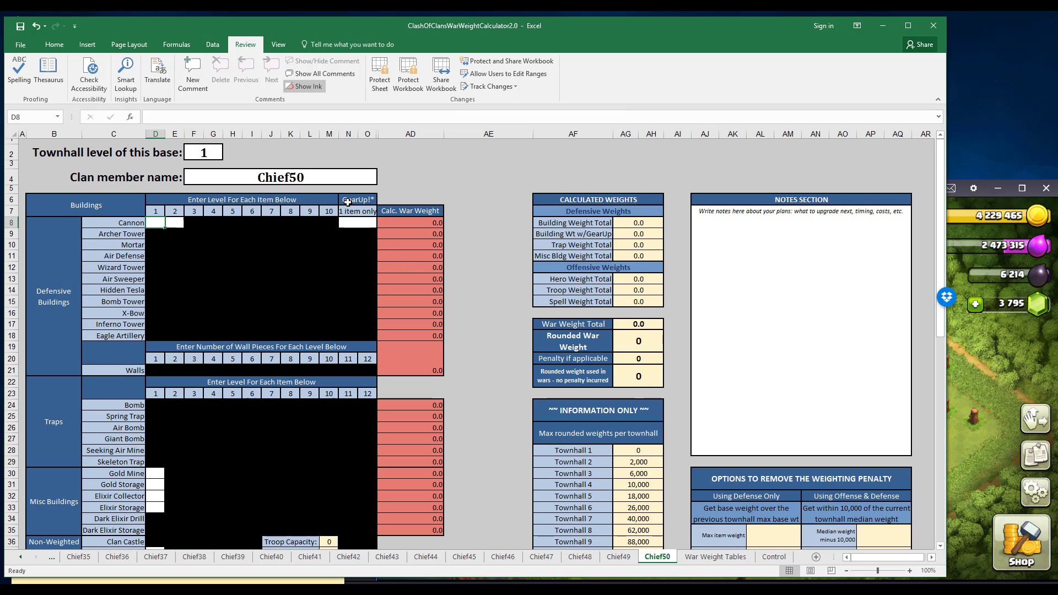
click(205, 152)
click(200, 177)
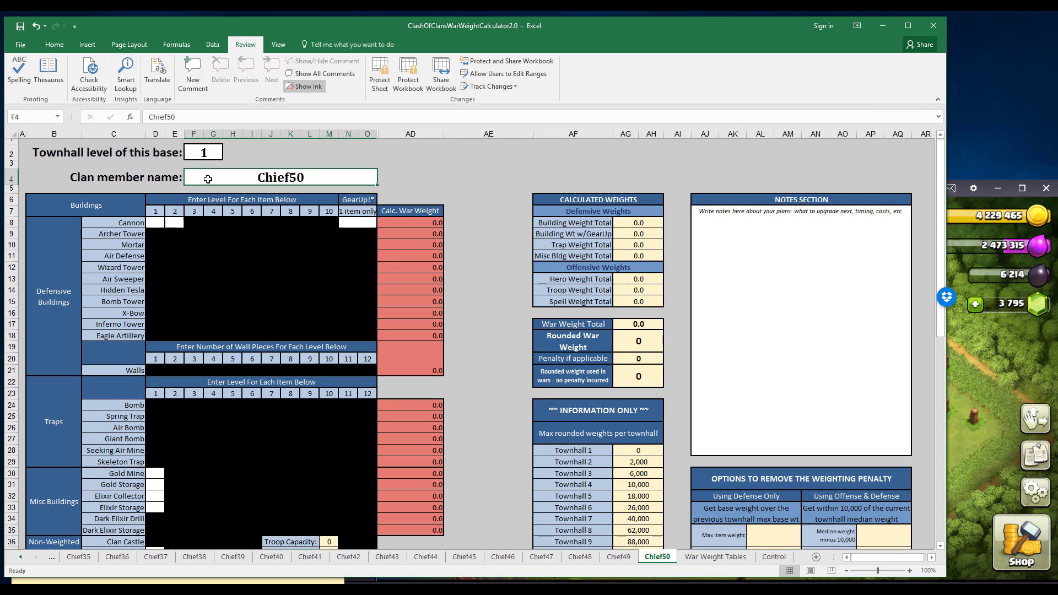
click(159, 225)
click(352, 222)
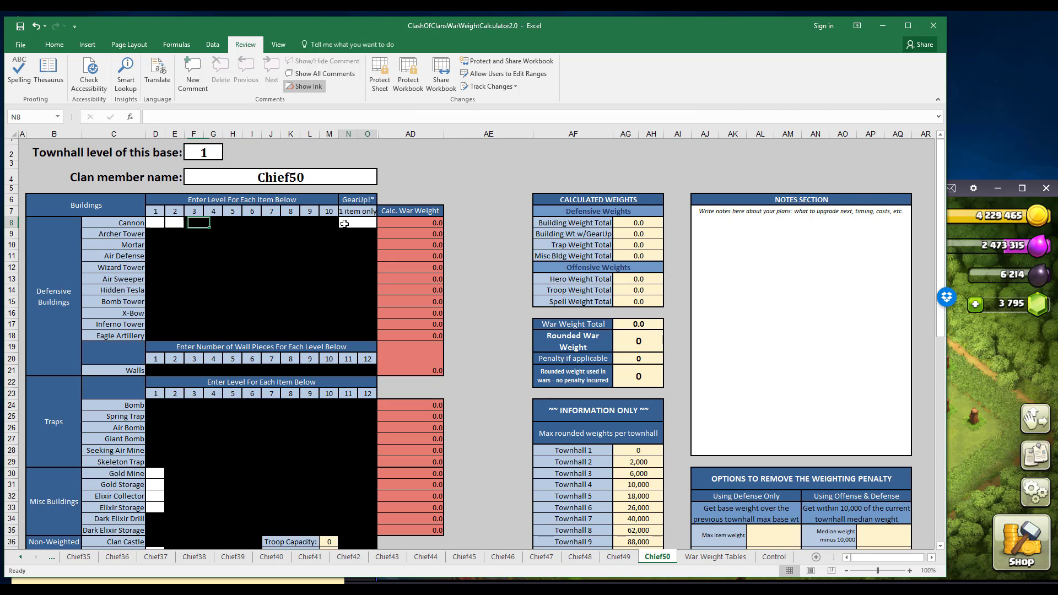
click(812, 287)
click(752, 346)
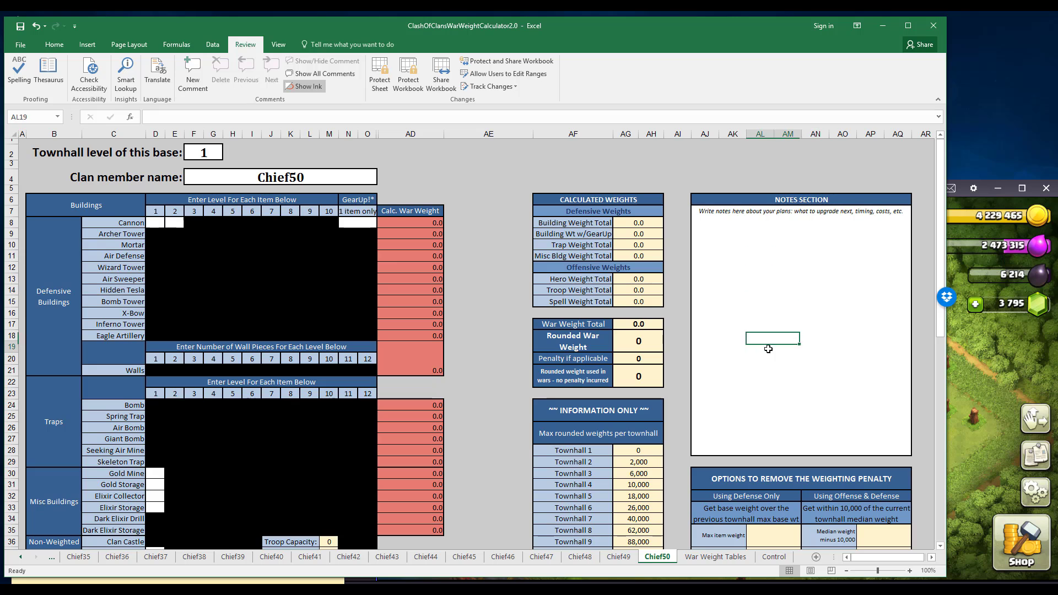
click(744, 374)
click(738, 325)
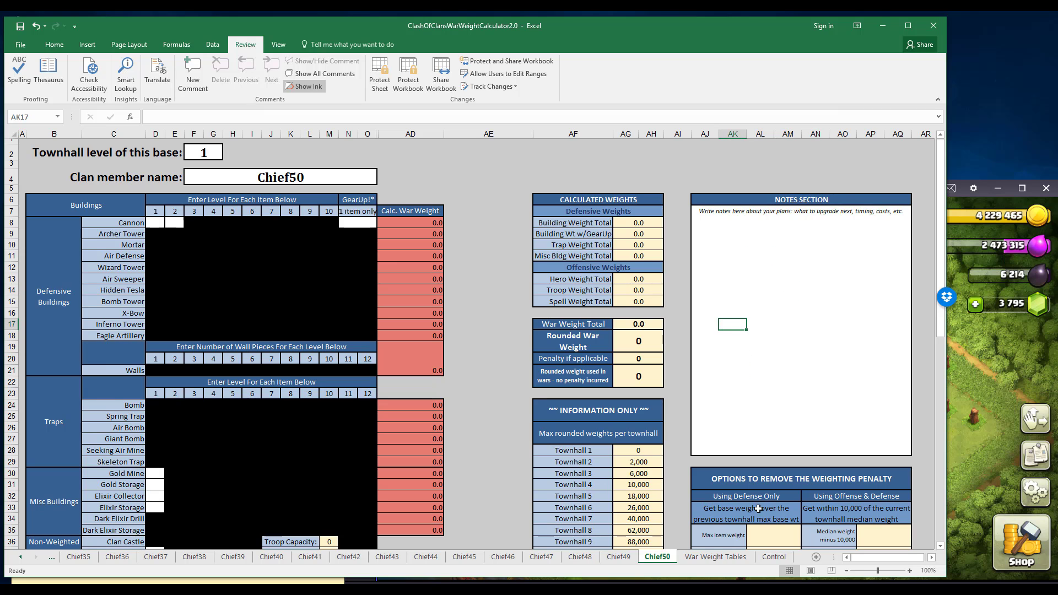
Open the War Weight Tables sheet and examine the weights for buildings, traps, heroes and troops.
click(699, 557)
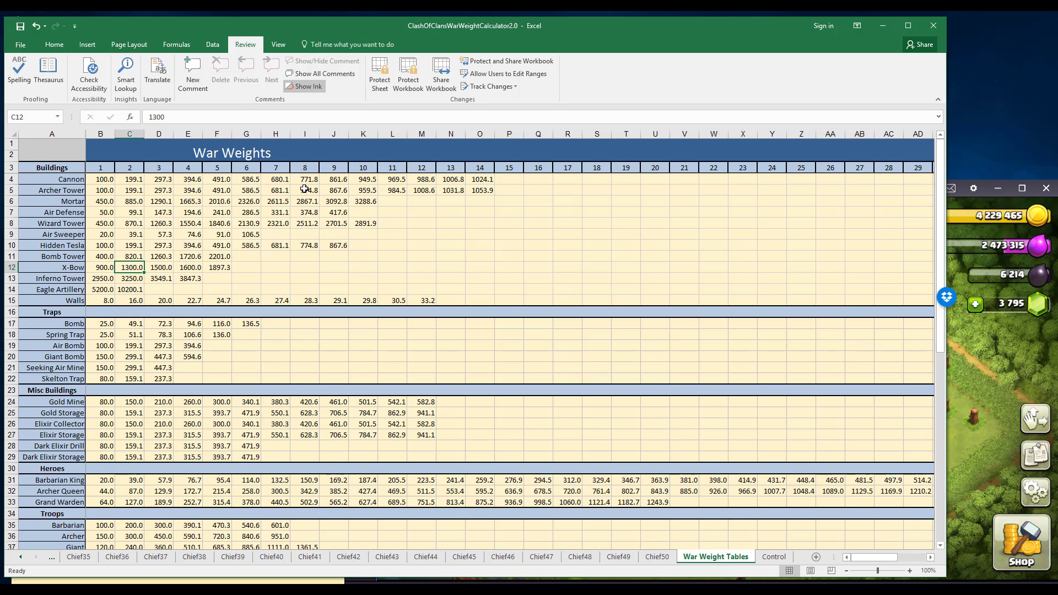
scroll(470, 404, down, 2)
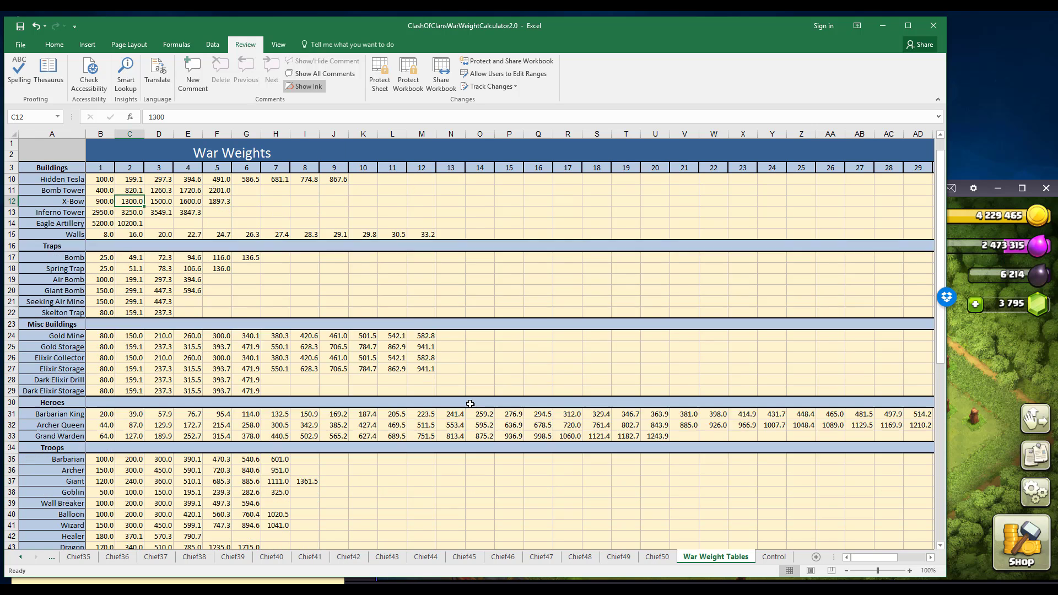
scroll(470, 403, down, 3)
scroll(470, 401, up, 5)
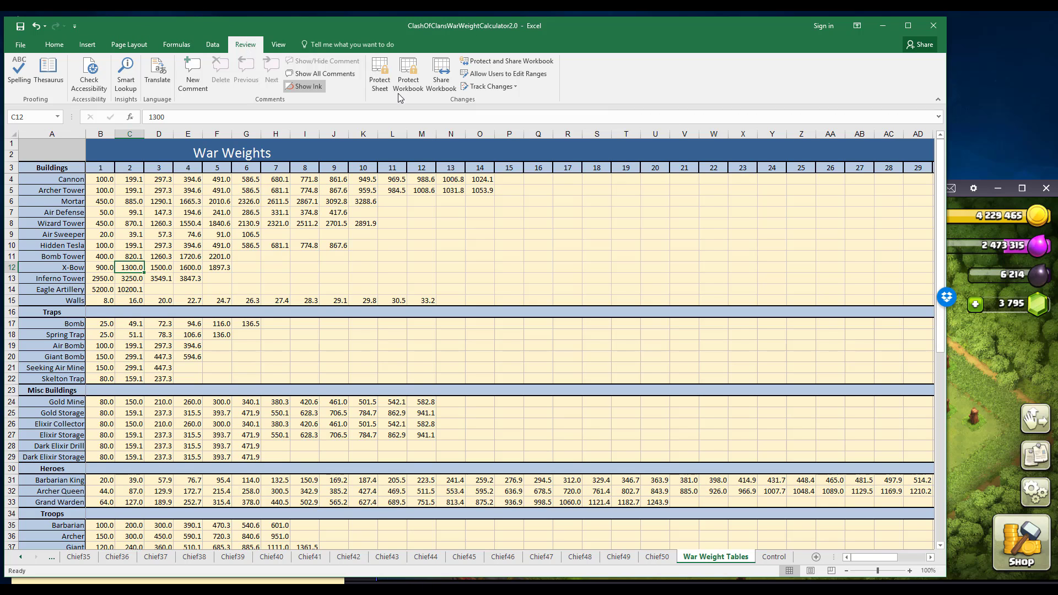
Protect the War Weight Tables sheet without a password, disallow selecting locked and unlocked cells, and test the protection on its cells.
click(380, 74)
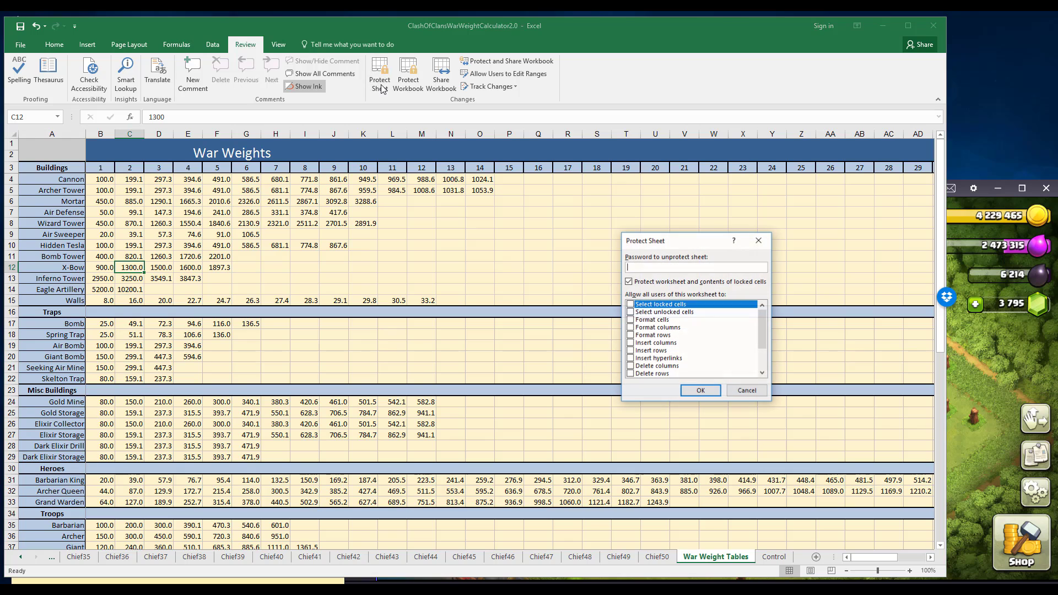
click(630, 305)
click(630, 311)
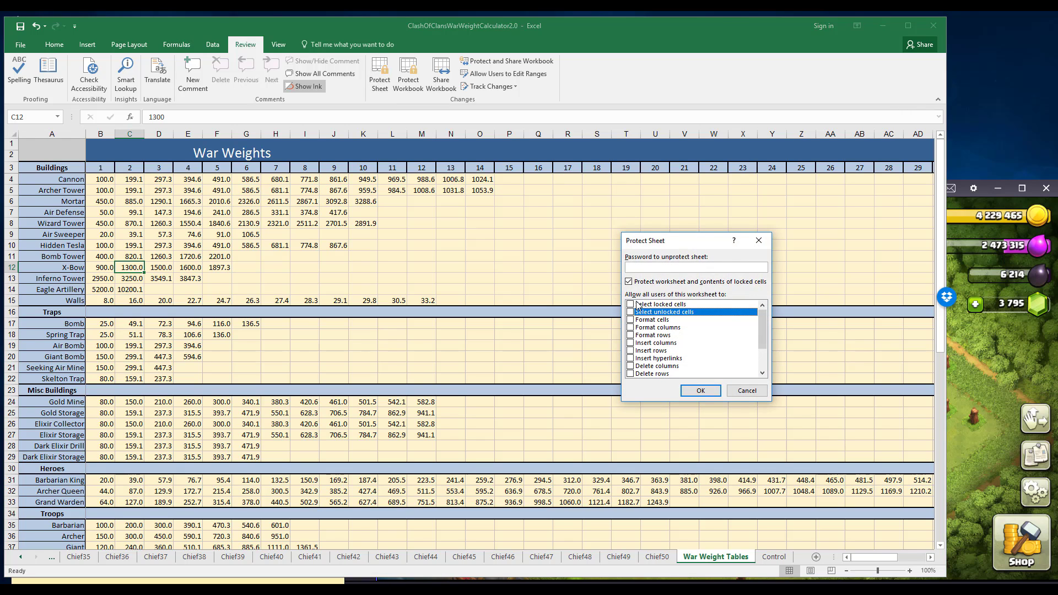
click(692, 391)
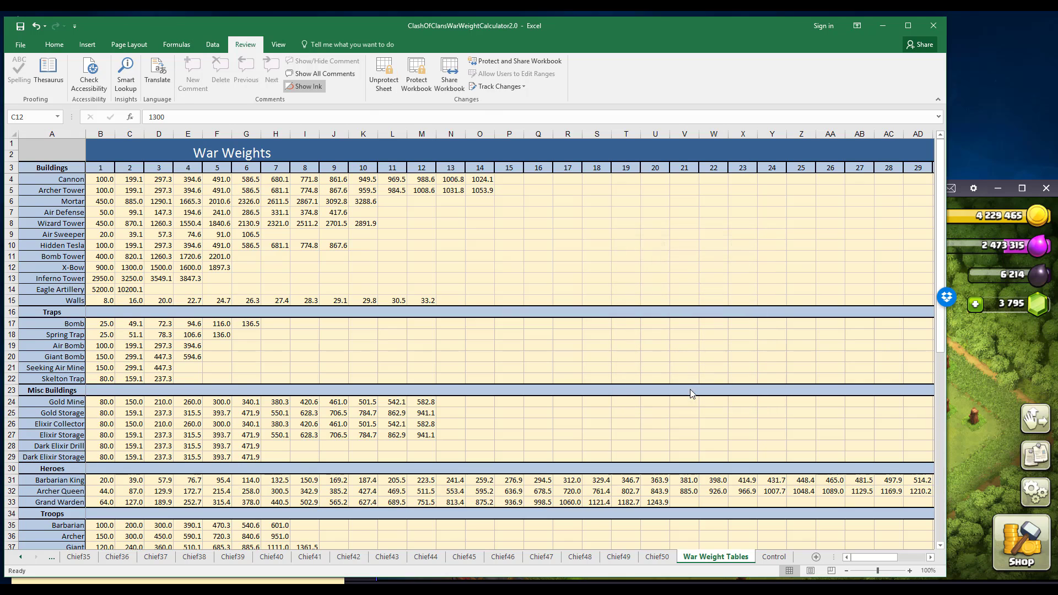
double_click(511, 246)
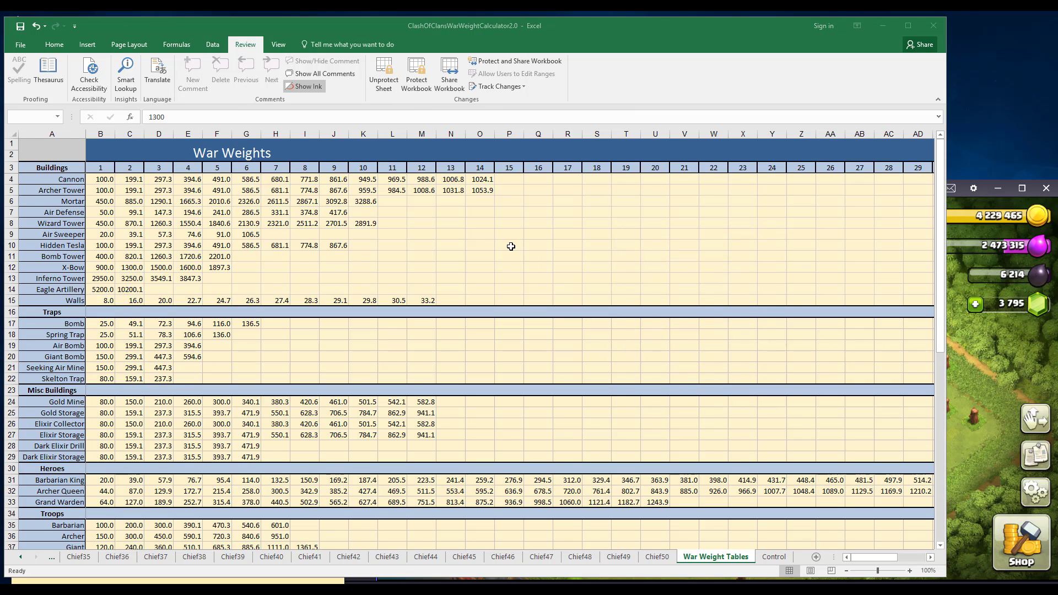
click(526, 334)
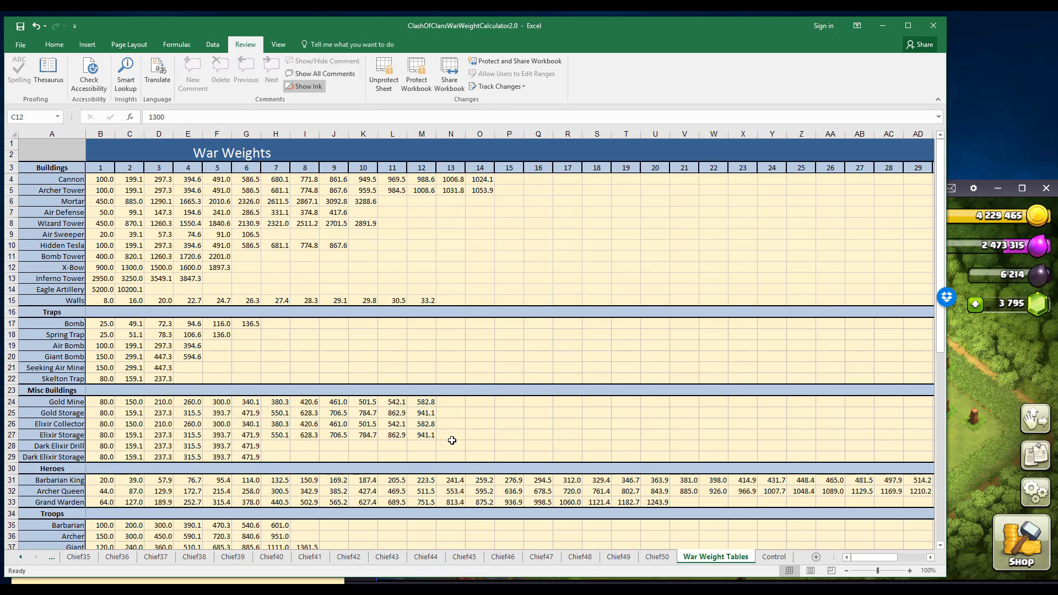
Set the Archer Tower GearUp switch to Y on the Control sheet.
click(775, 557)
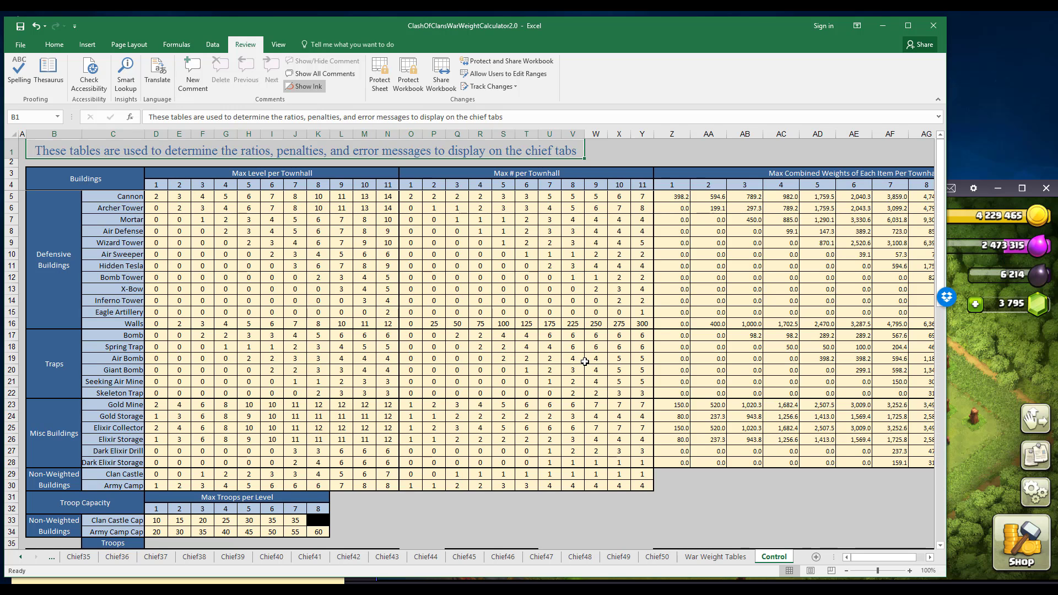
scroll(585, 361, down, 5)
scroll(584, 361, down, 2)
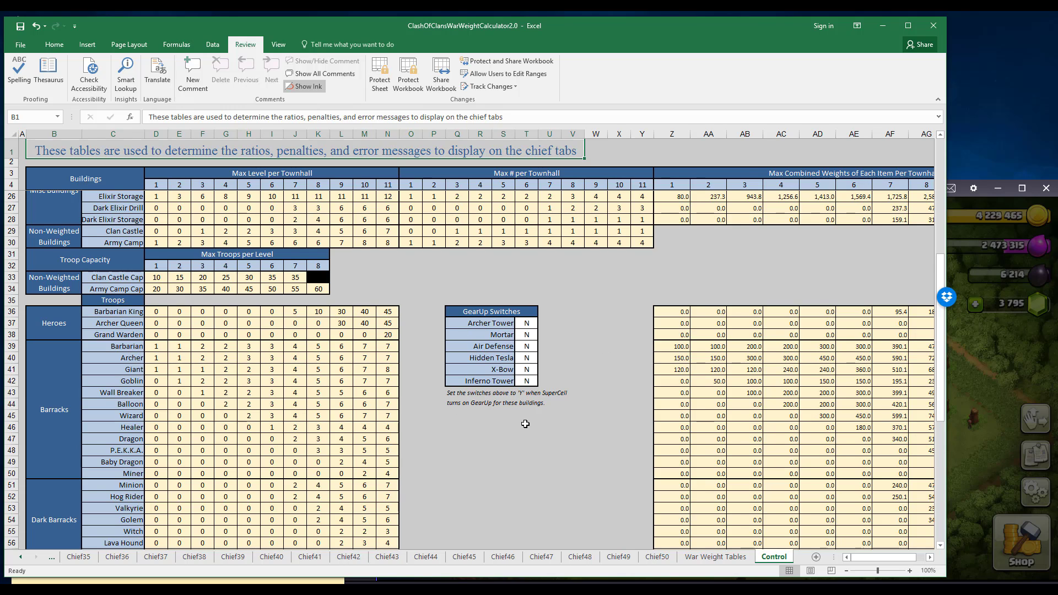
click(519, 323)
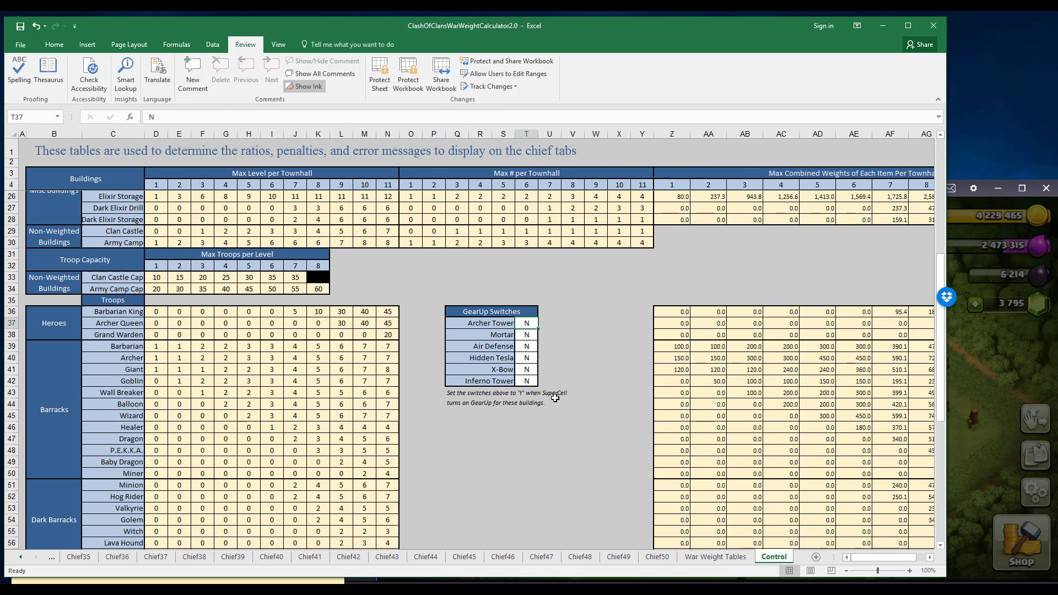
text(Y)
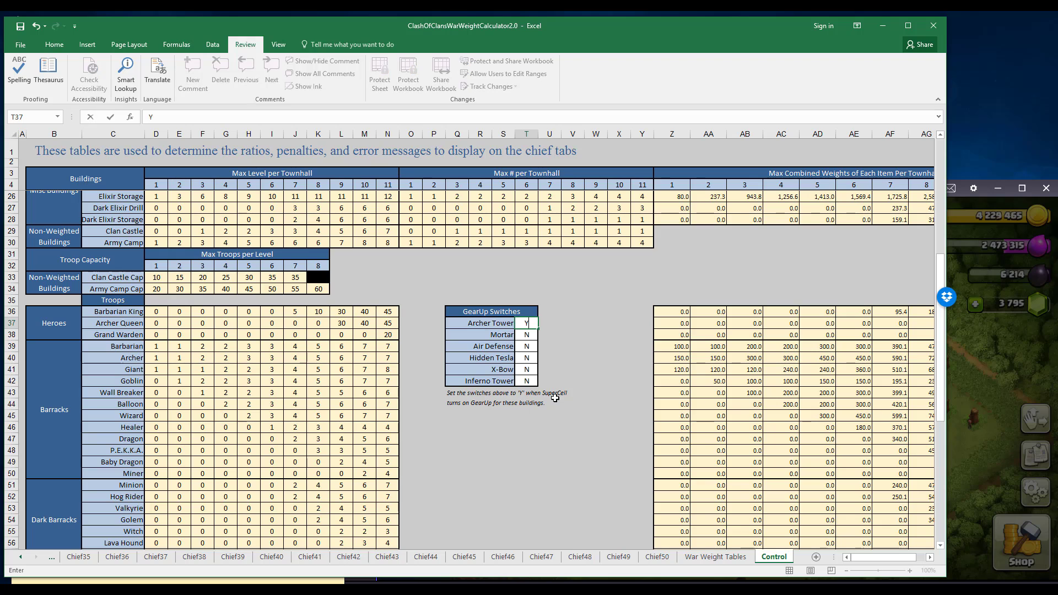
key(Return)
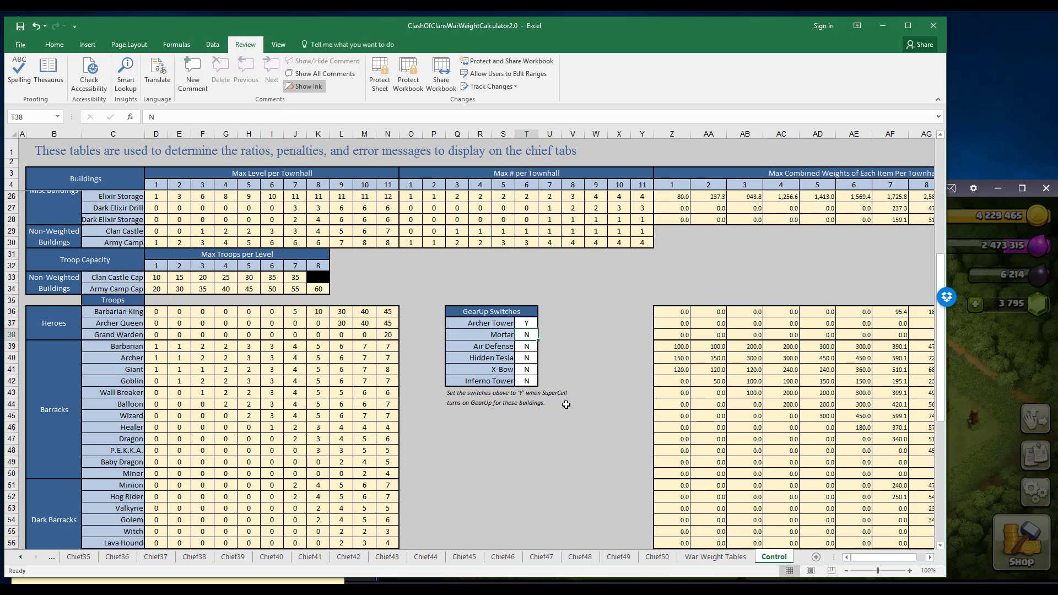
Return to the Chief01 sheet.
click(21, 558)
click(20, 558)
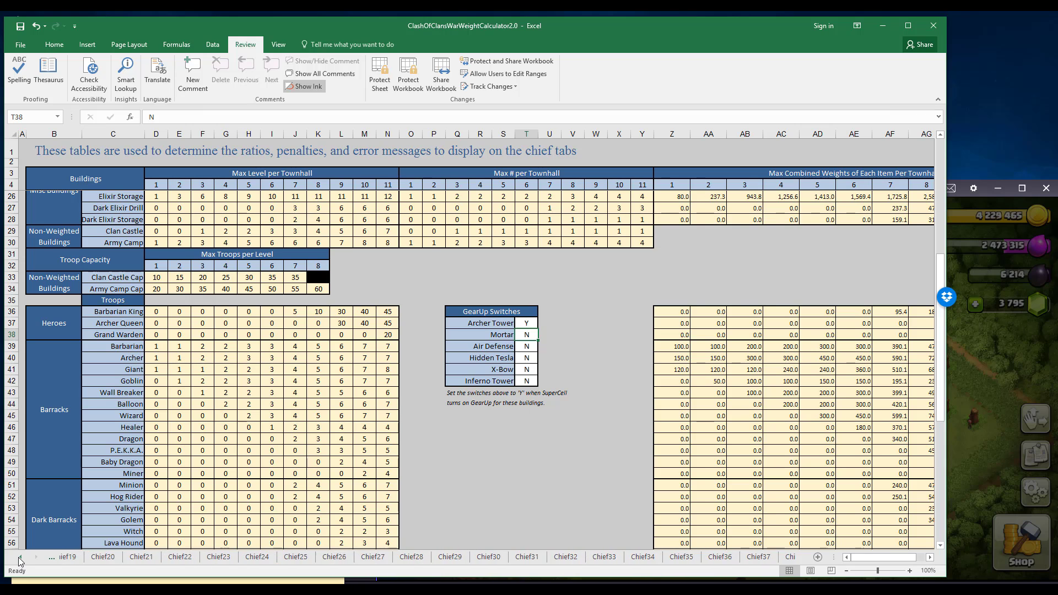
click(21, 559)
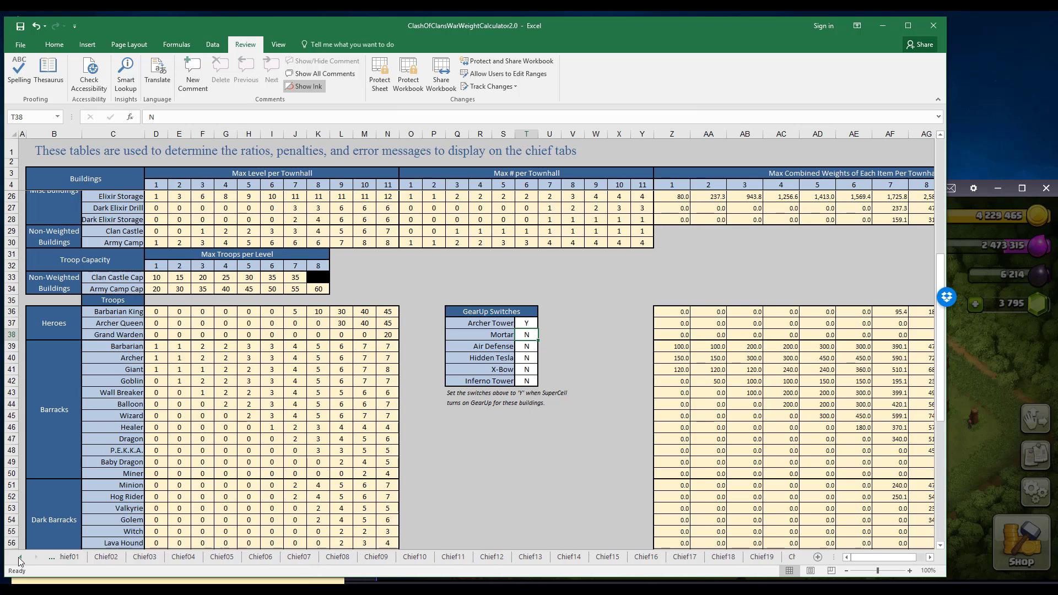
click(154, 557)
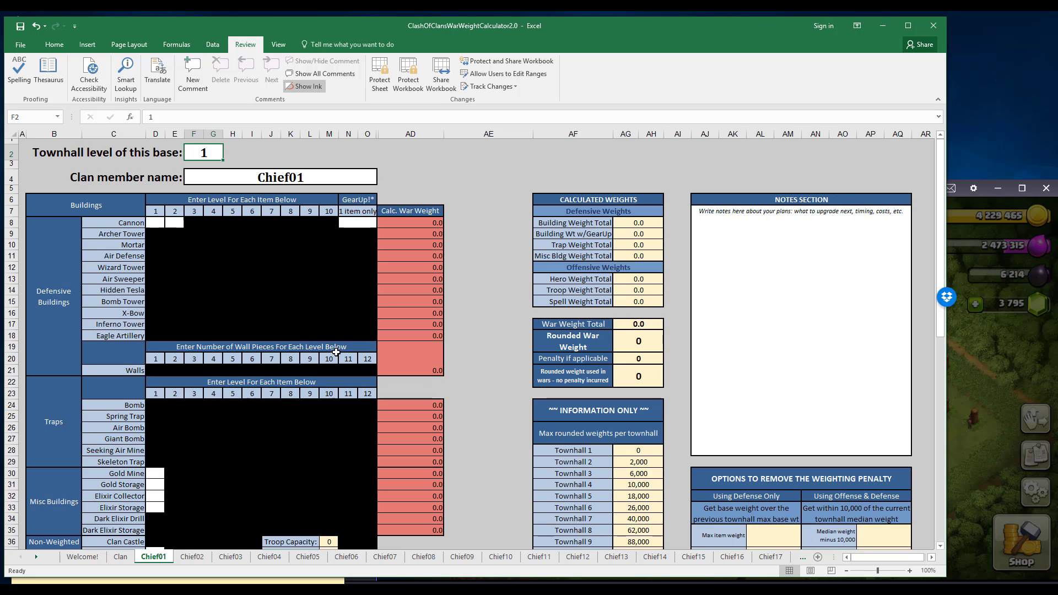
Check the player name in the Clash of Clans window and enter it as the clan member name on the Chief01 sheet.
click(1000, 355)
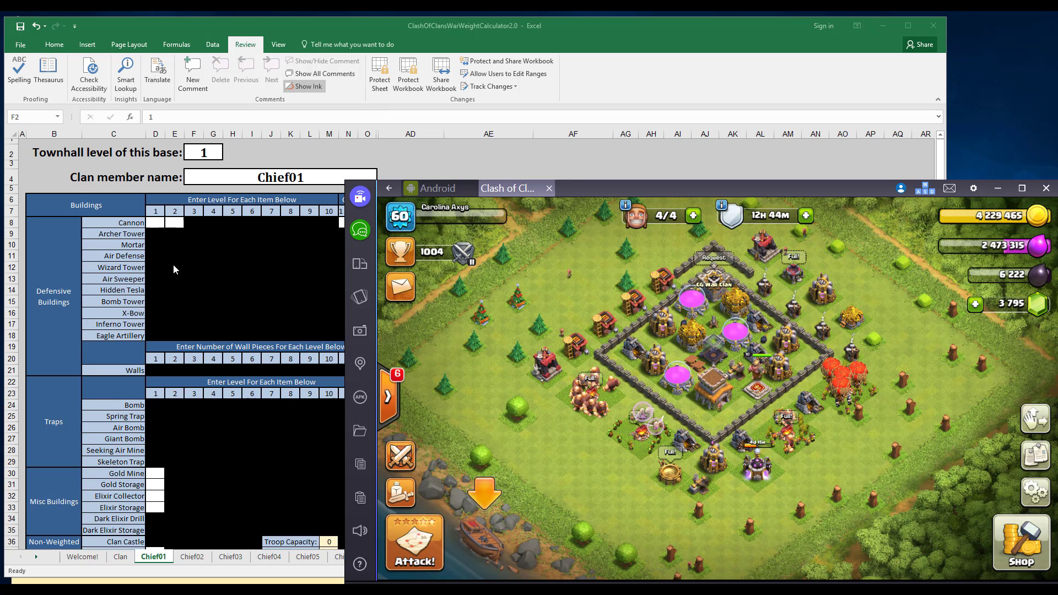
click(215, 215)
click(247, 180)
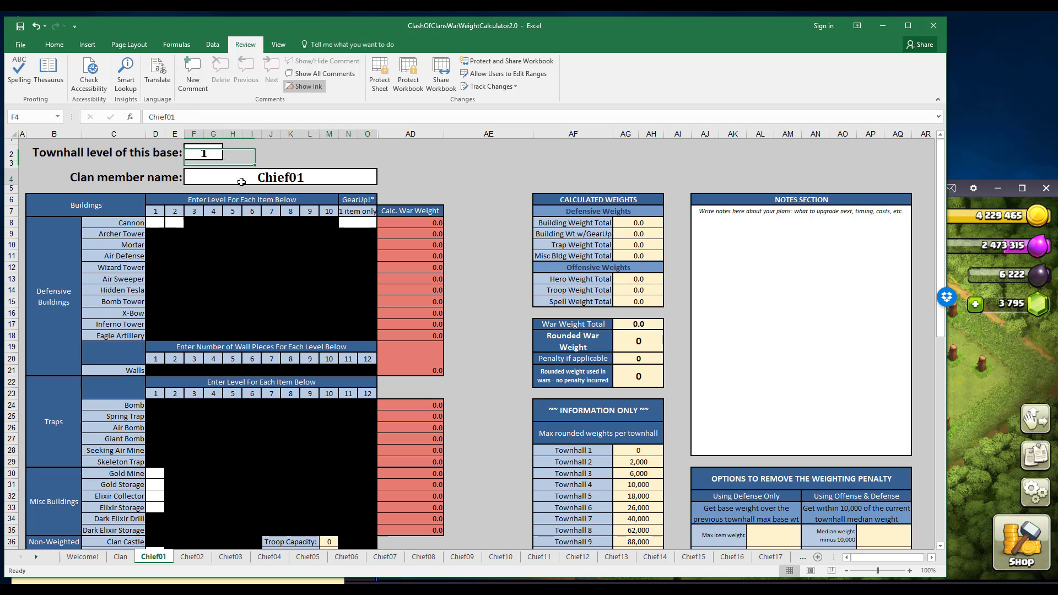
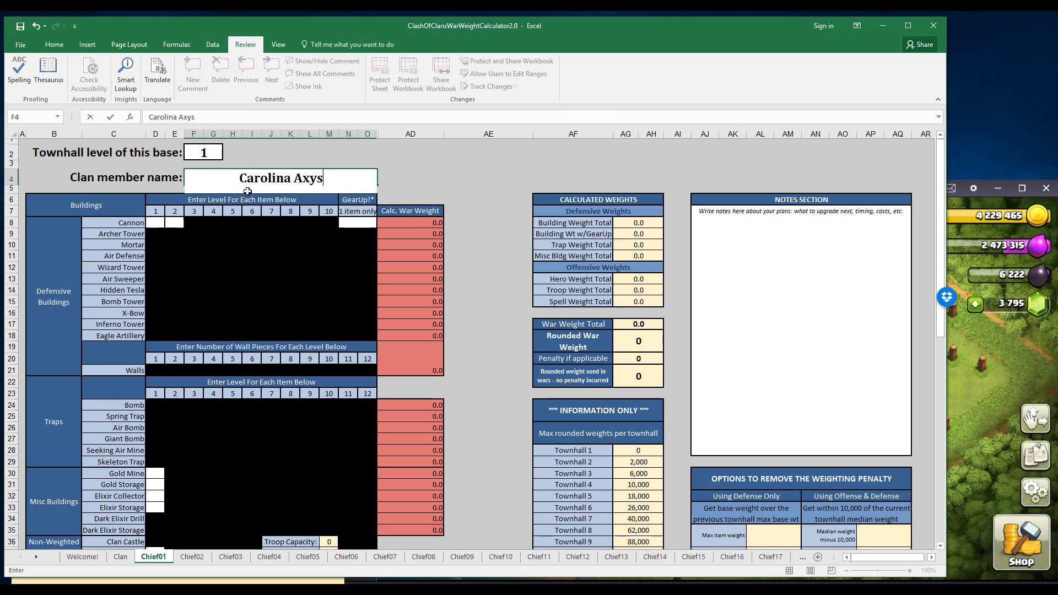
key(Return)
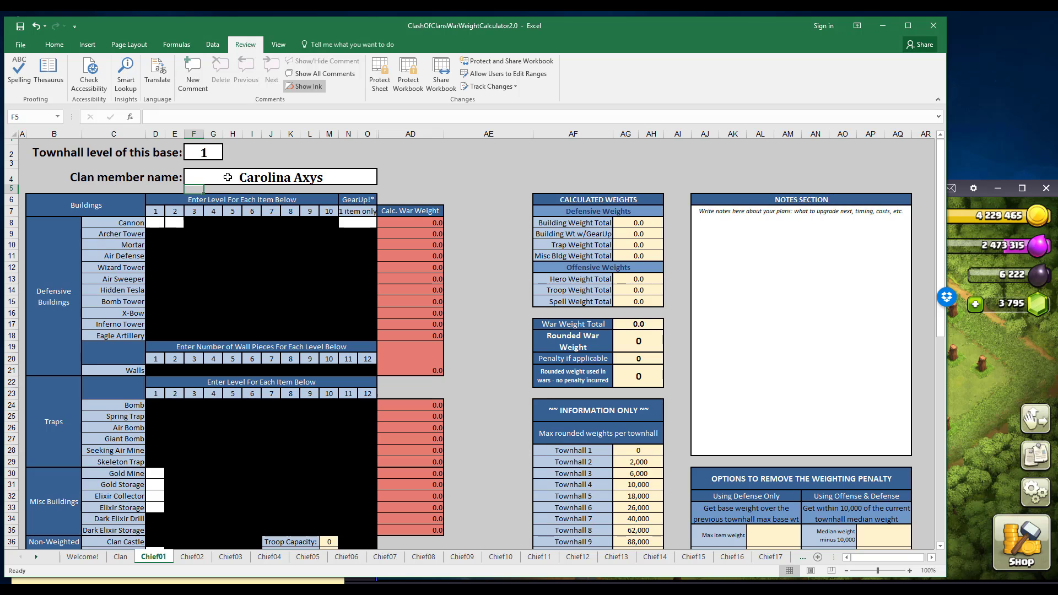
Check the base in the Clash of Clans window and set the townhall level on the Chief01 sheet to 8.
click(970, 405)
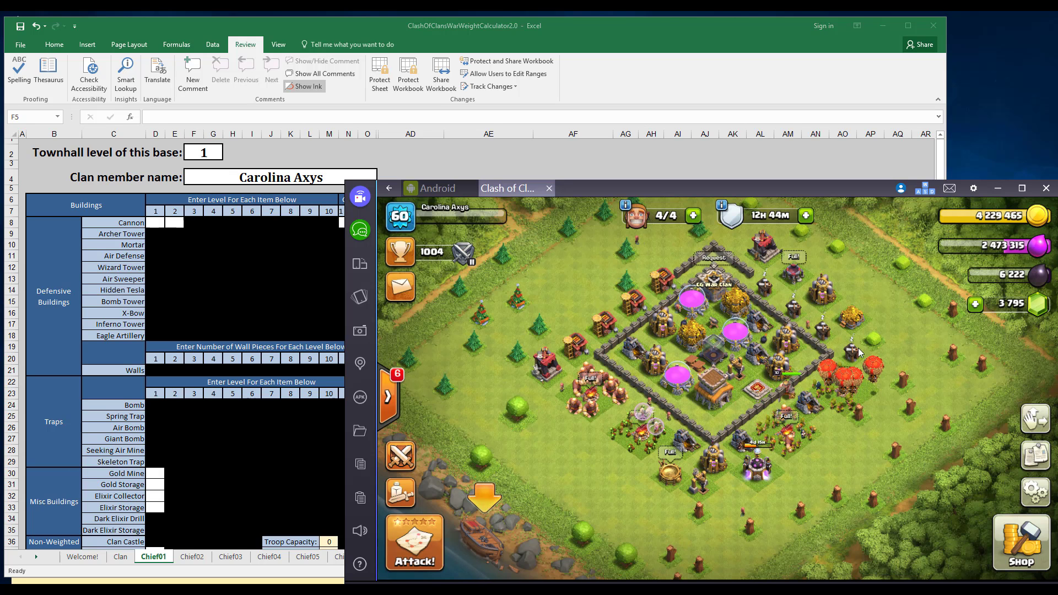
click(288, 269)
click(201, 156)
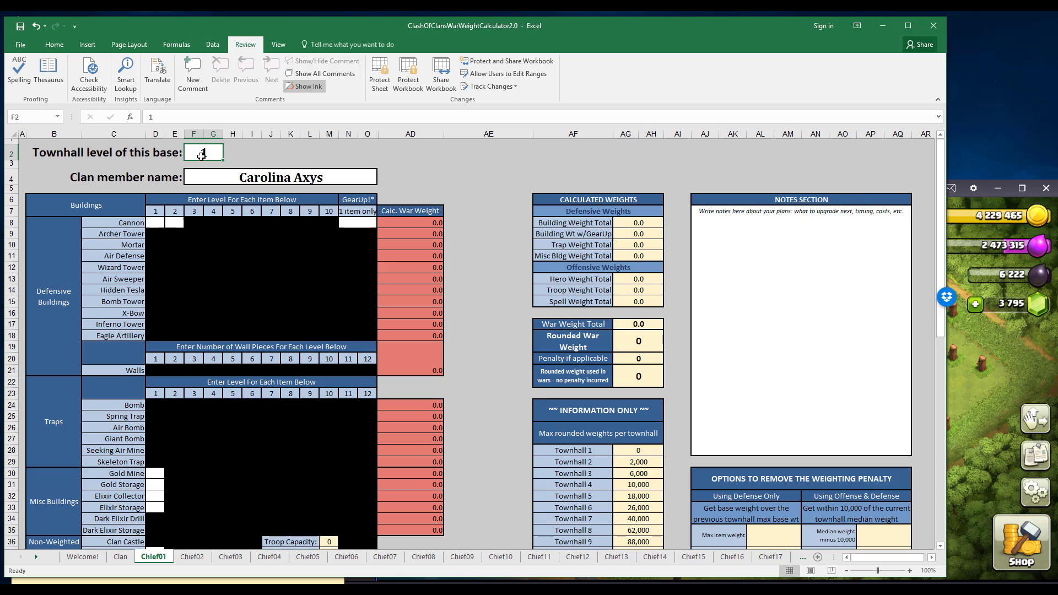
text(8)
key(Return)
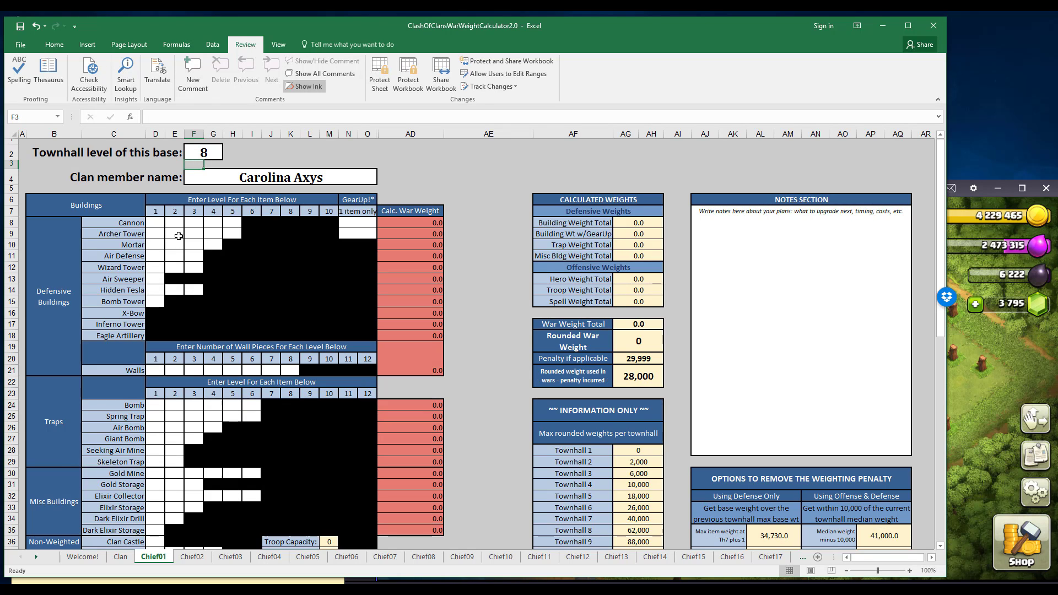
Try townhall level 9 for this base, and set the level back to 8.
key(Up)
text(9)
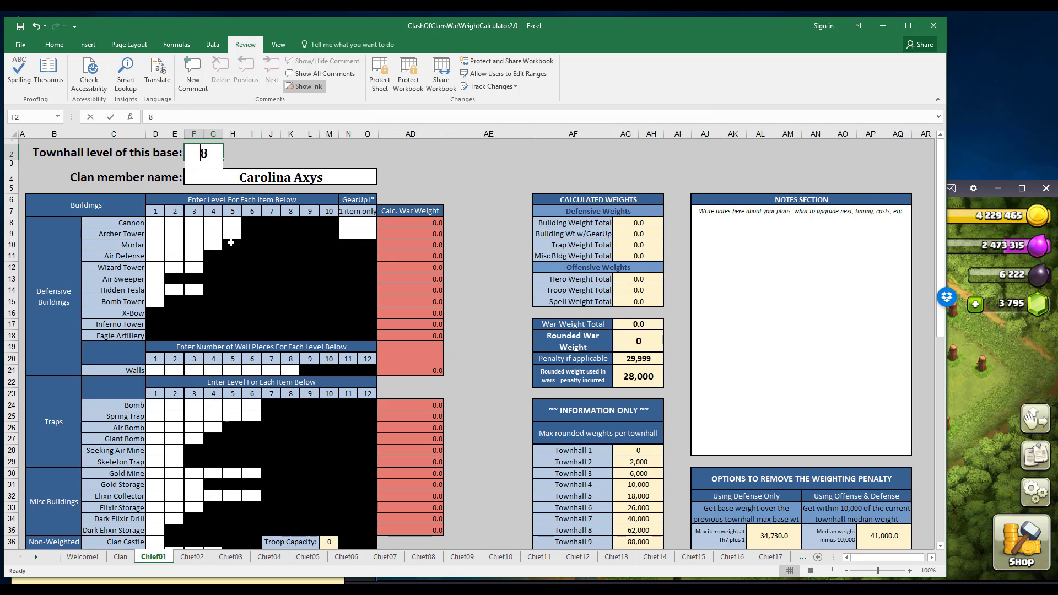
key(Return)
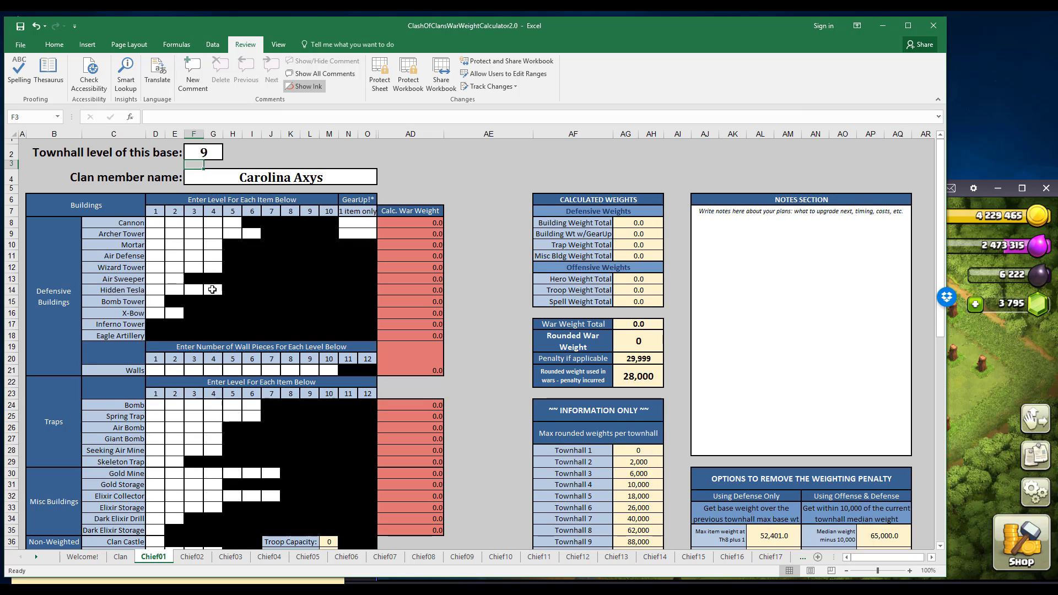
click(202, 155)
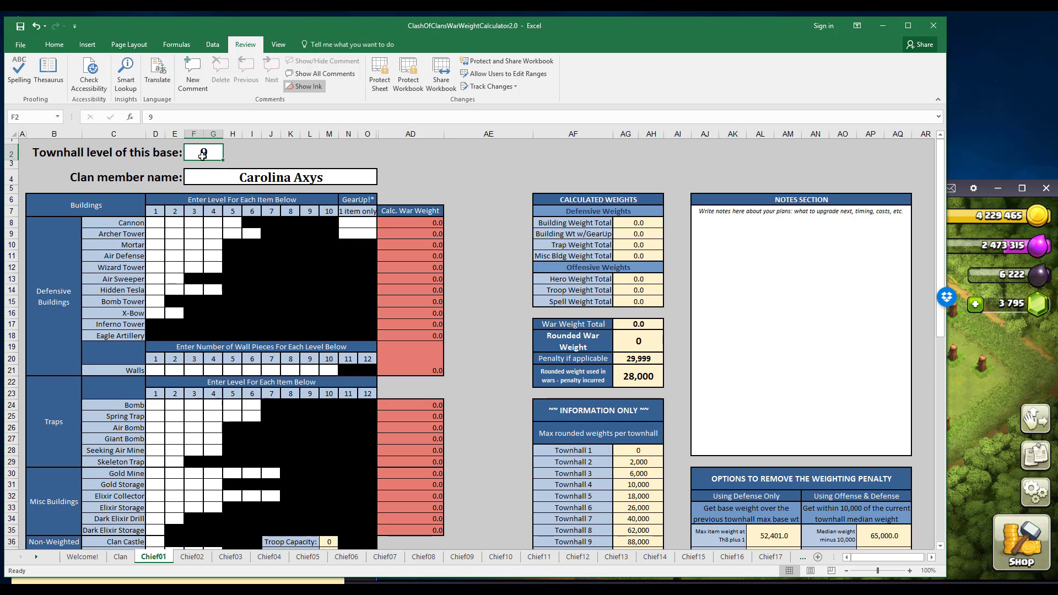
text(8)
key(Return)
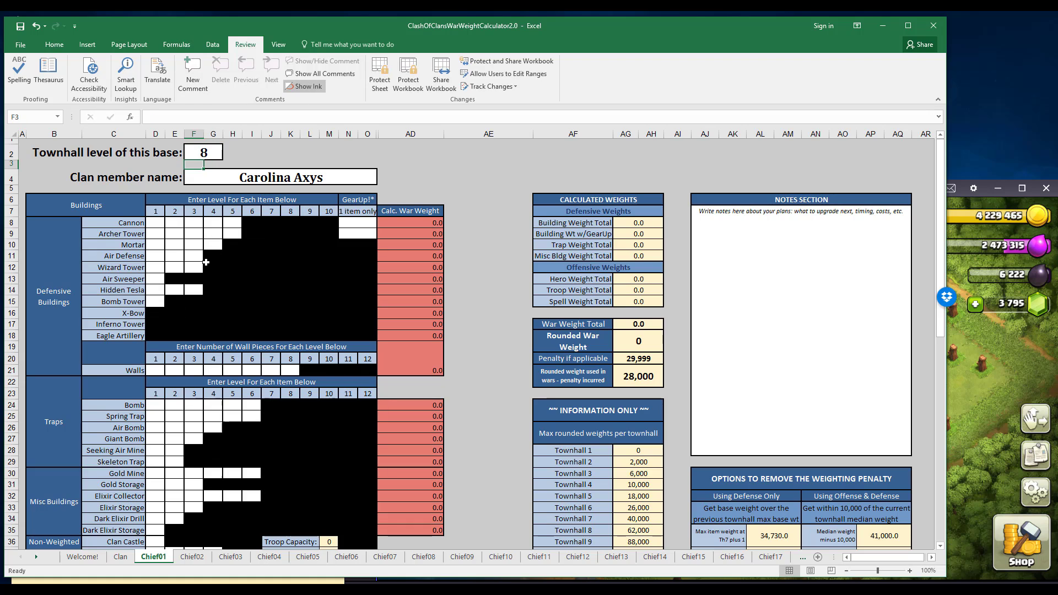
Try entering 1 in the first Eagle Artillery level cell, and clear the entry.
click(159, 334)
text(1)
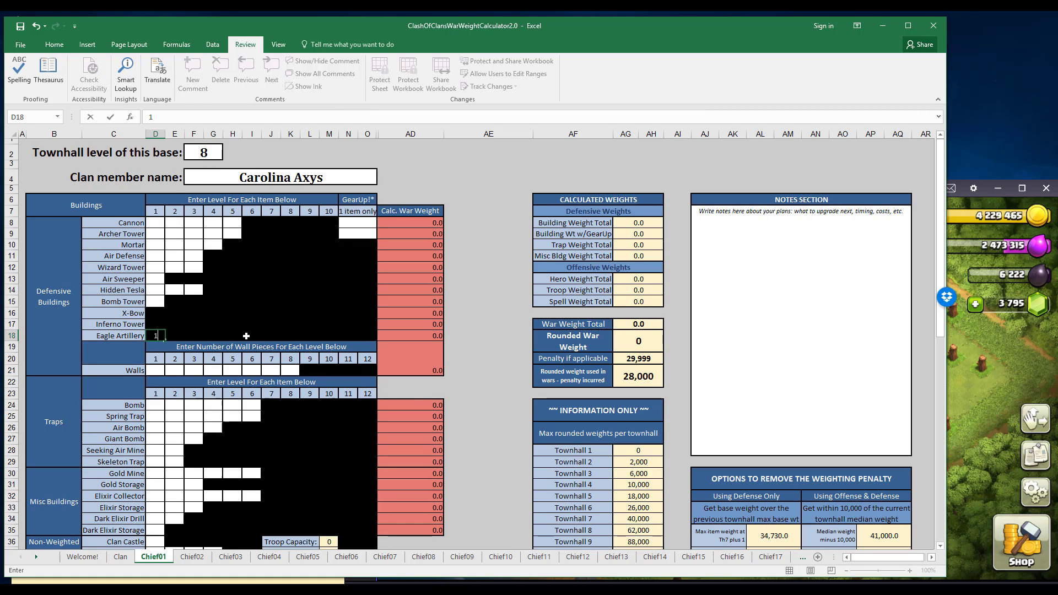
key(Tab)
click(158, 337)
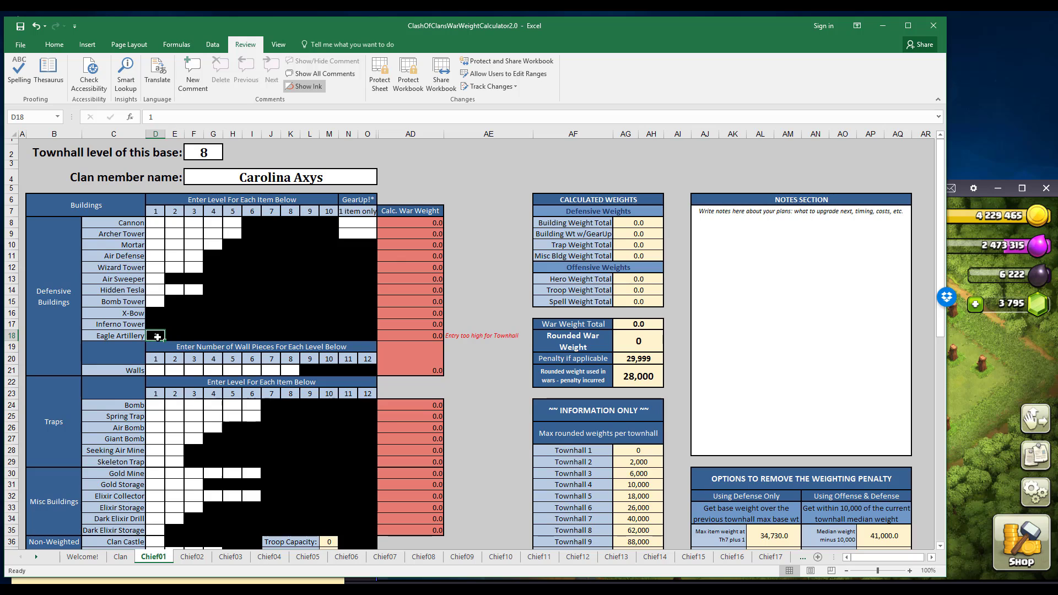
key(Delete)
Shorten the Excel window and switch to the Clash of Clans window.
click(159, 227)
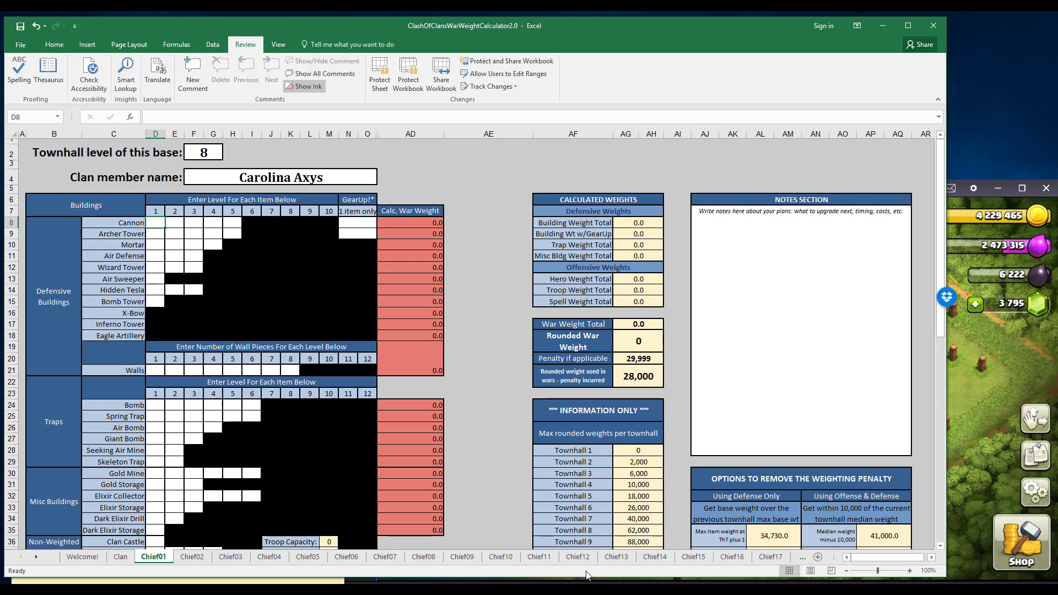
drag(592, 577, 593, 522)
click(985, 387)
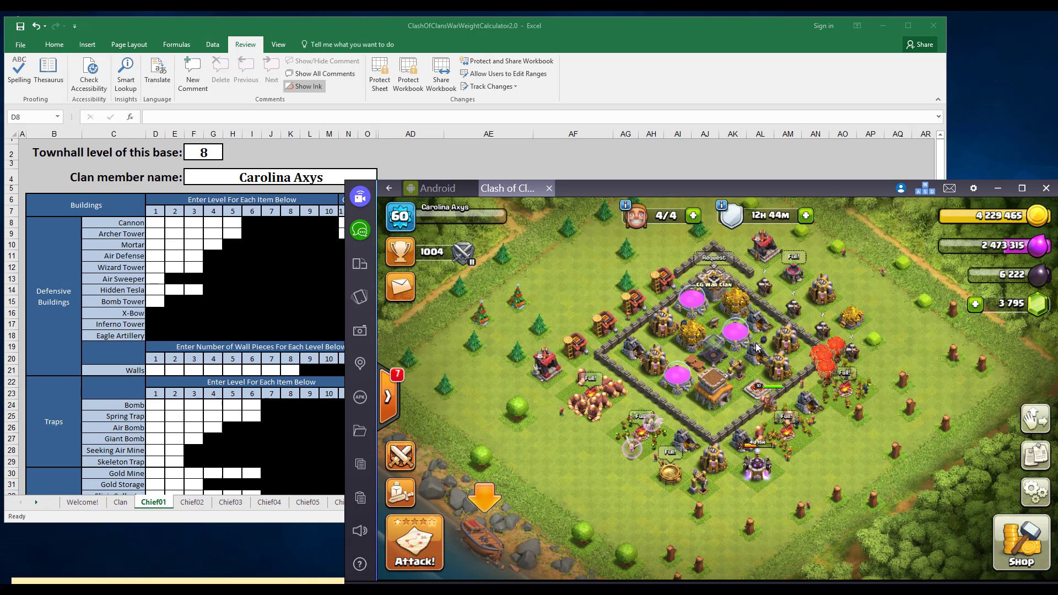
Open the active home village layout for editing, and remove all buildings to the inventory to check the army camps.
click(1037, 420)
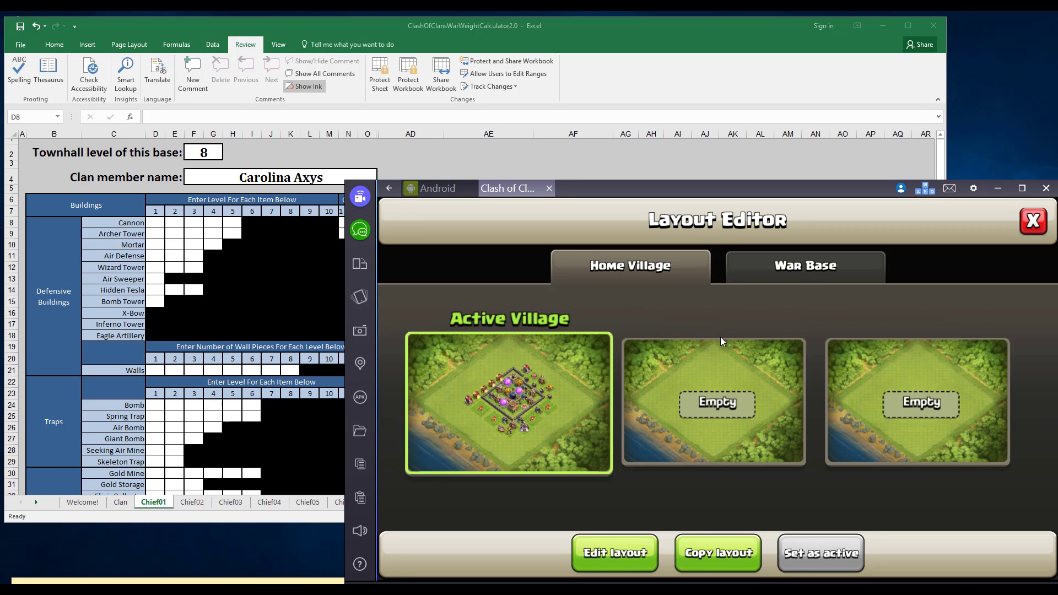
click(638, 544)
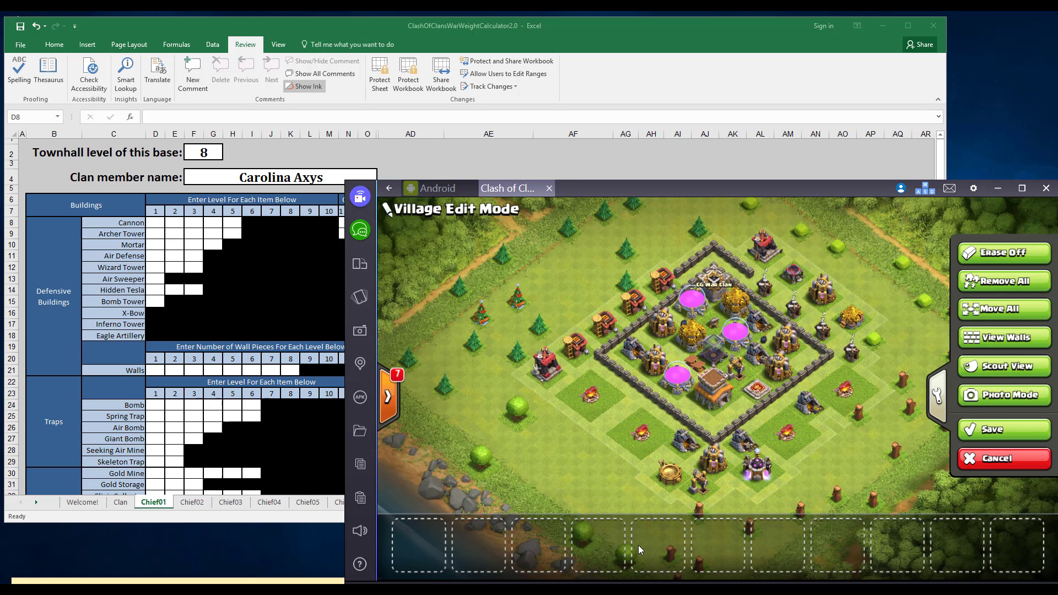
click(990, 278)
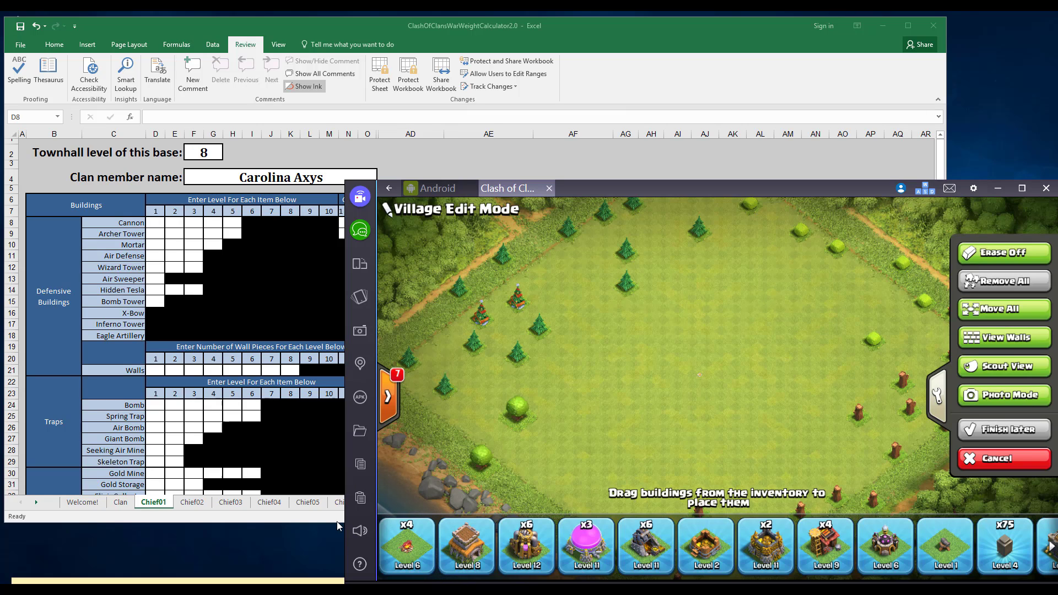
click(410, 551)
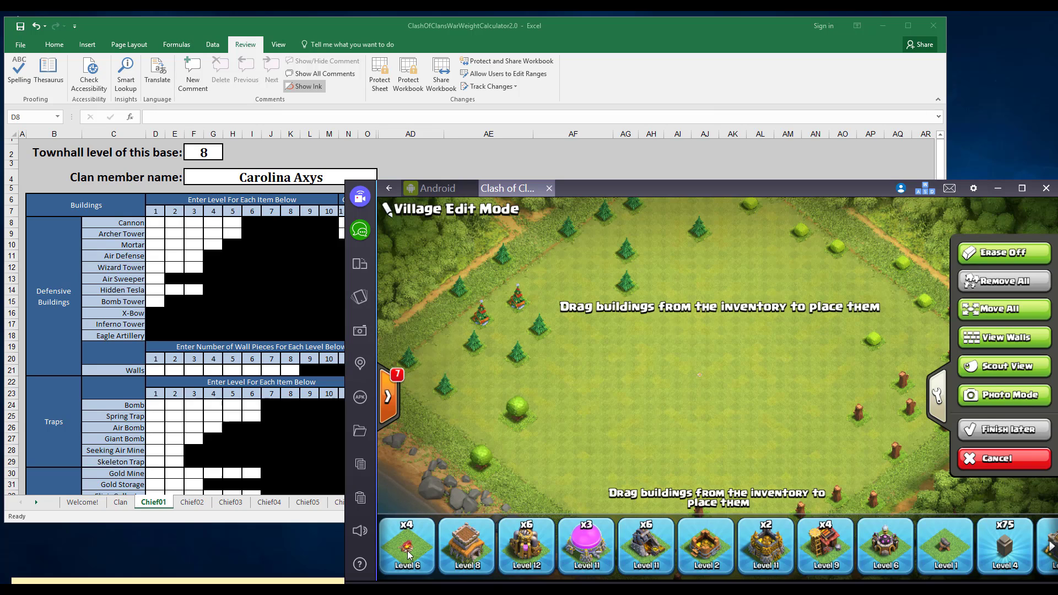
click(407, 553)
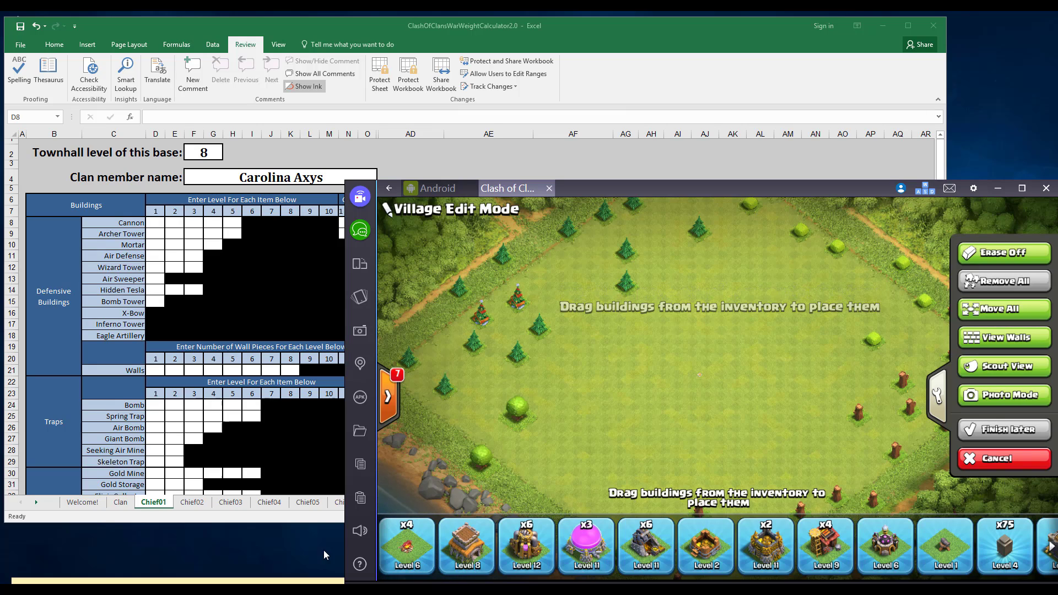
Switch back to the Excel workbook and shorten its window slightly so the game's building inventory stays uncovered.
click(312, 465)
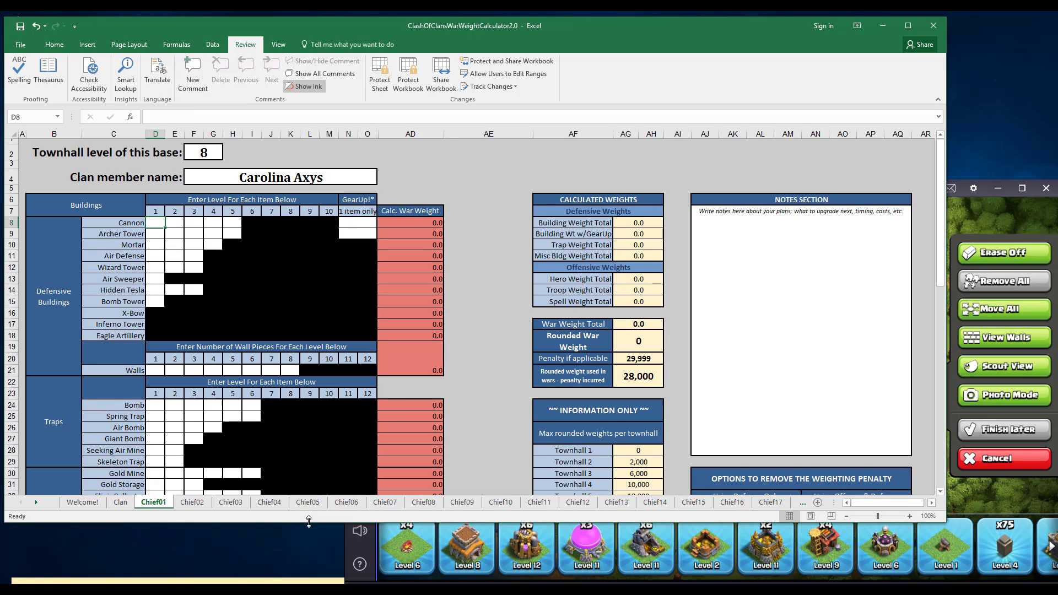
drag(310, 523, 309, 514)
click(351, 459)
Enter level 6 for all four army camps in the Non-Weighted Buildings section of the Chief01 sheet.
scroll(283, 464, down, 4)
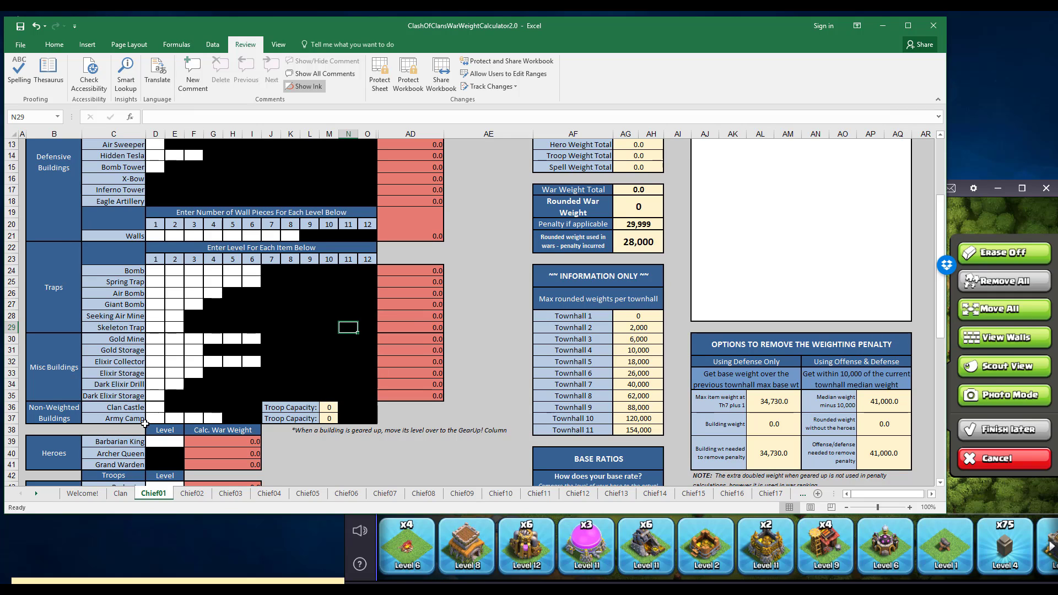
click(154, 420)
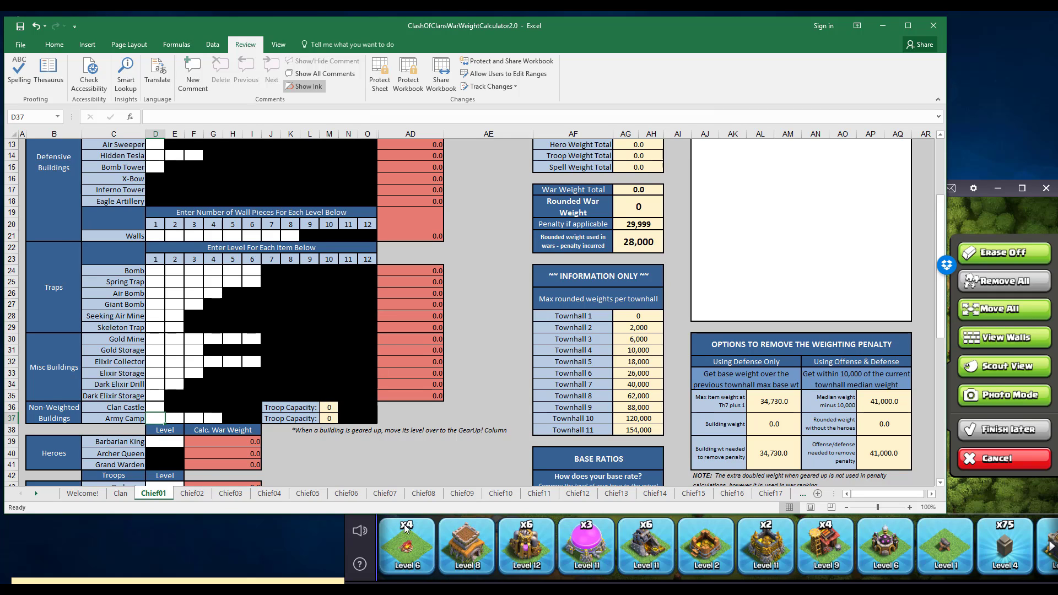
text(6)
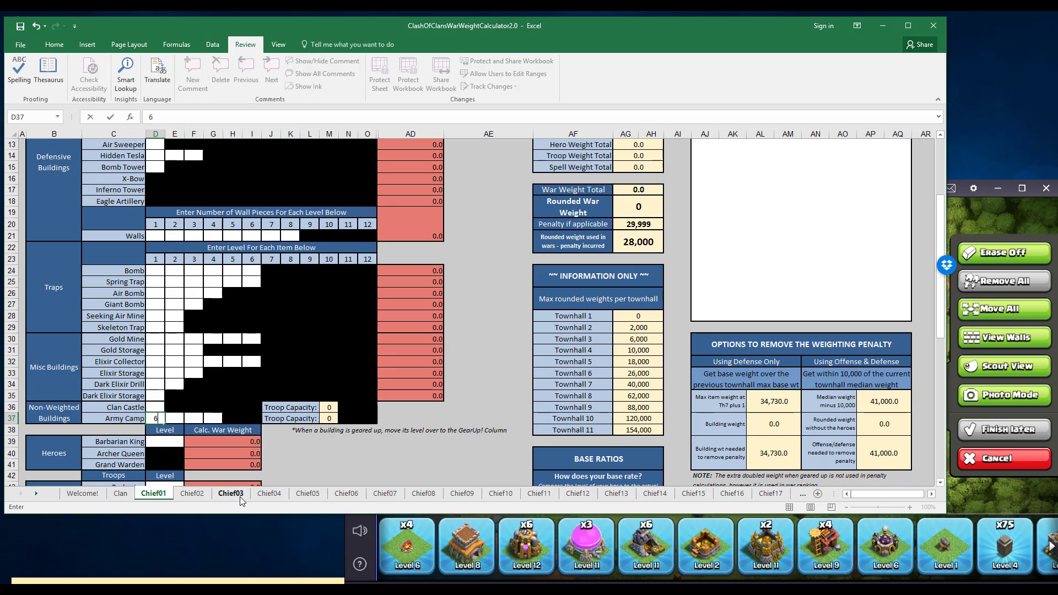
key(Tab)
text(6)
key(Tab)
text(6)
key(Tab)
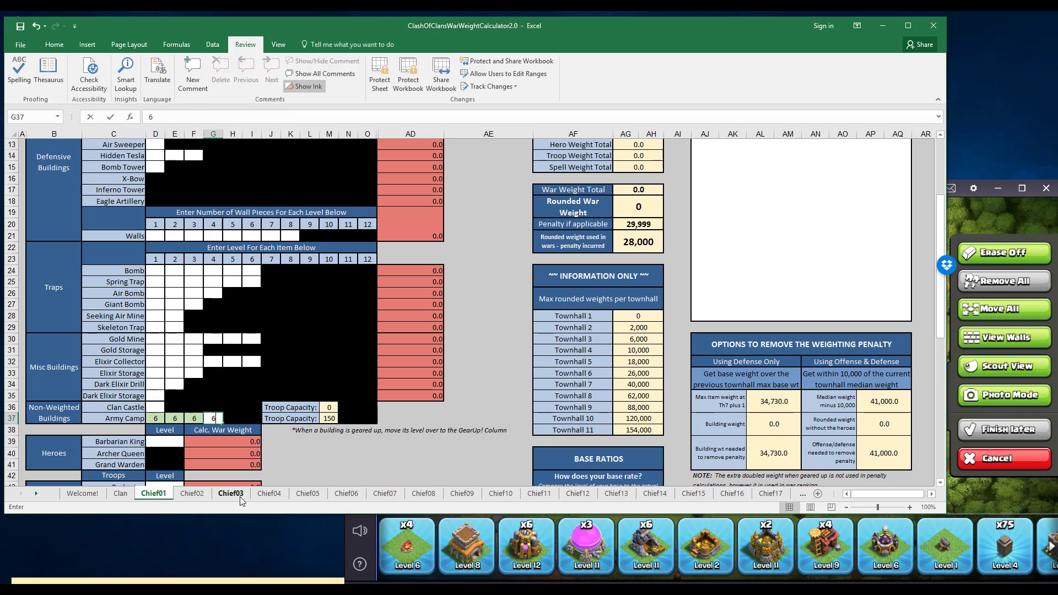
text(6)
key(Tab)
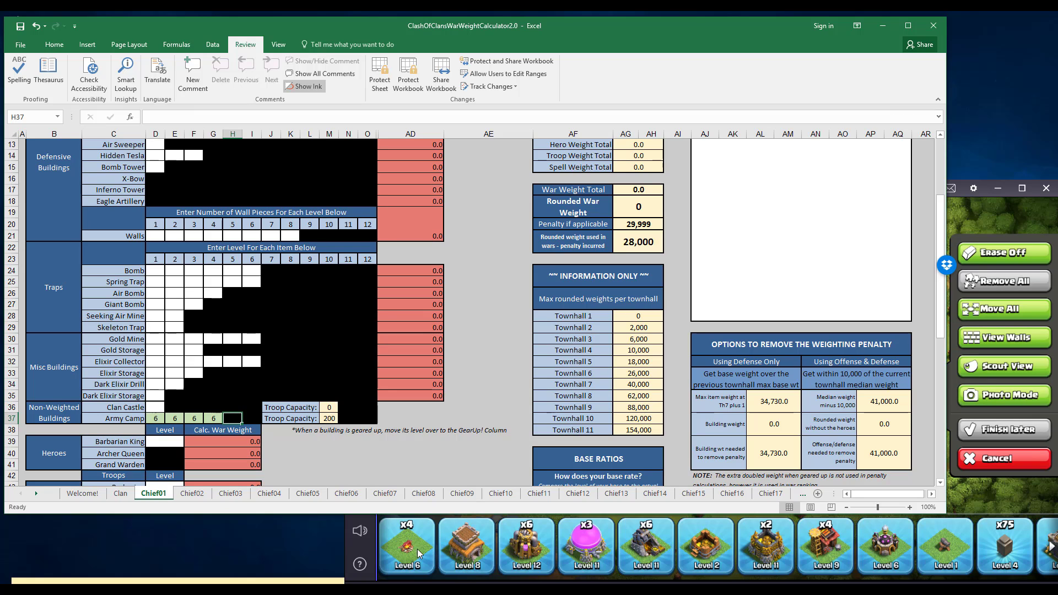
Check the elixir collectors in the game inventory and enter level 12 for all six on the Chief01 sheet.
click(462, 562)
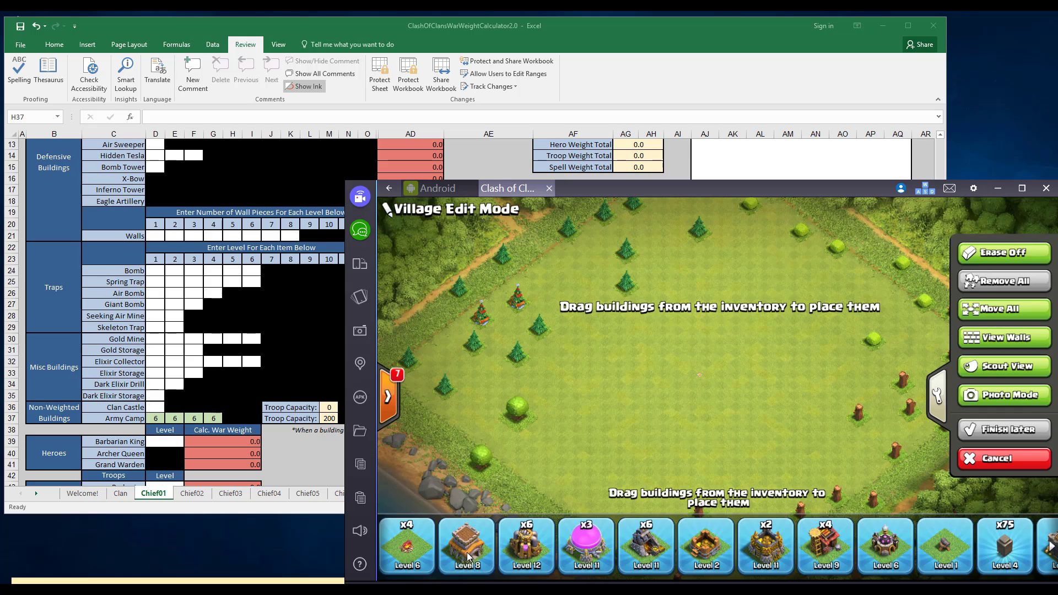
click(523, 557)
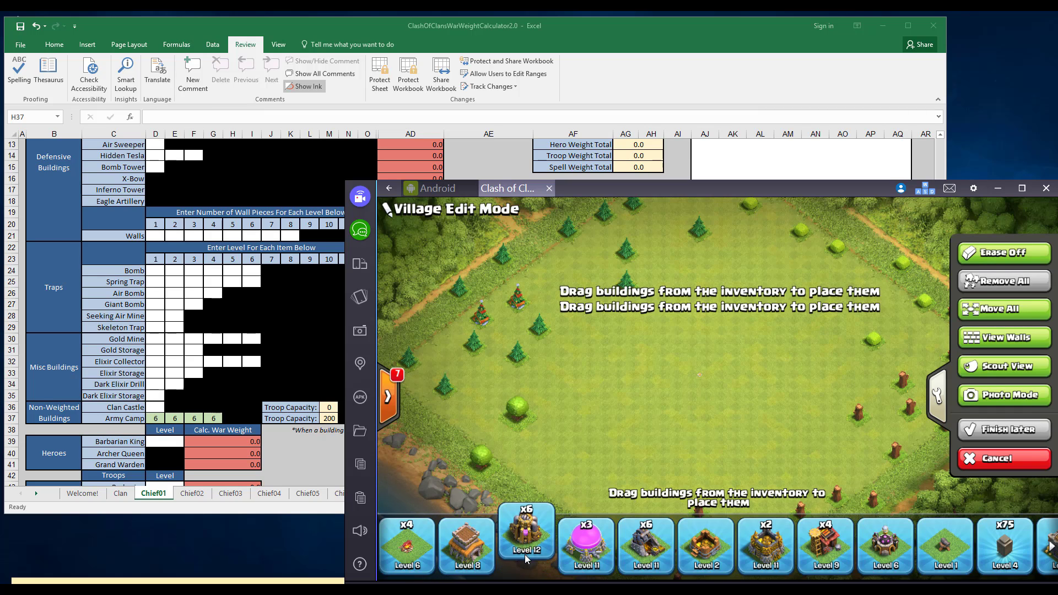
click(160, 289)
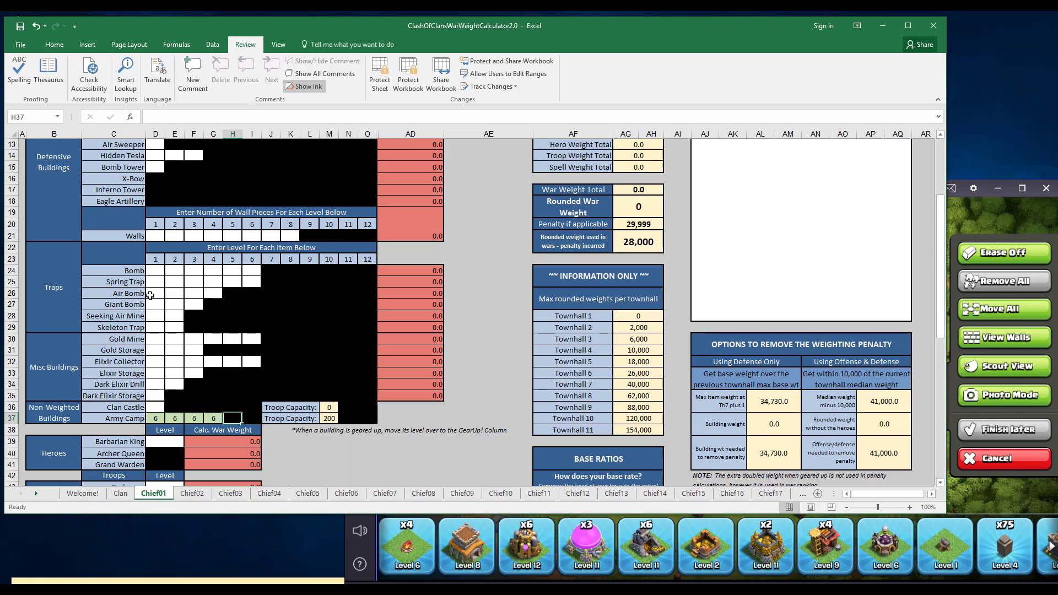
click(154, 362)
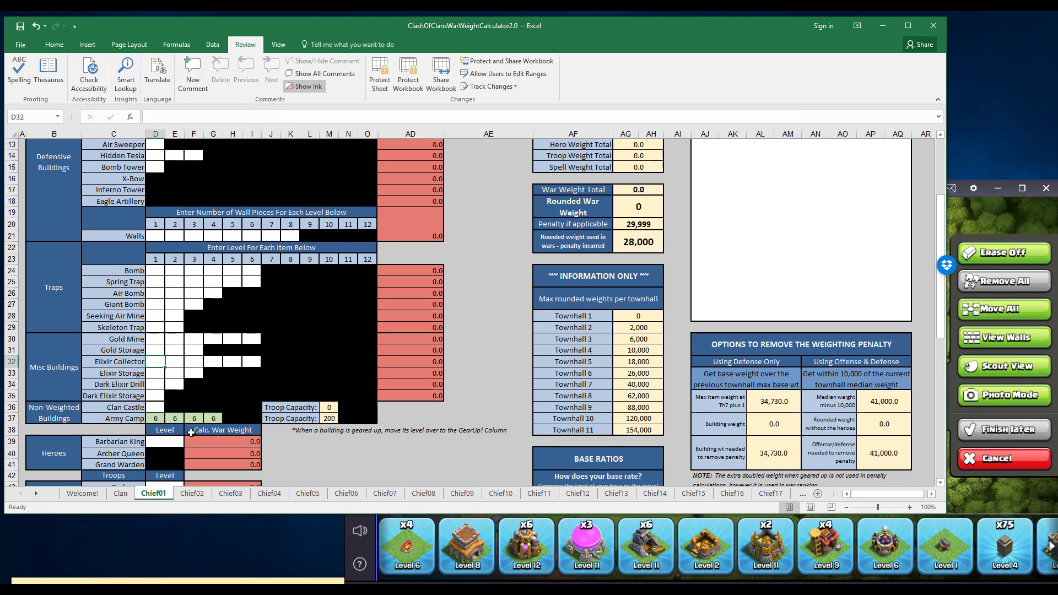
text(12)
key(Tab)
text(12)
key(Tab)
text(1)
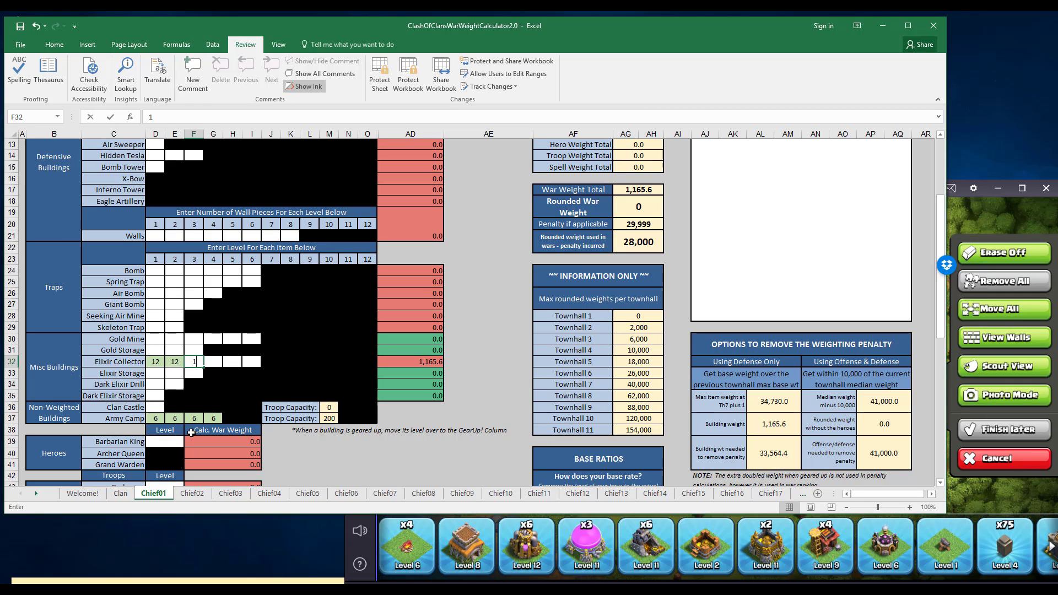
text(2)
key(Tab)
text(12)
key(Tab)
text(12)
key(Tab)
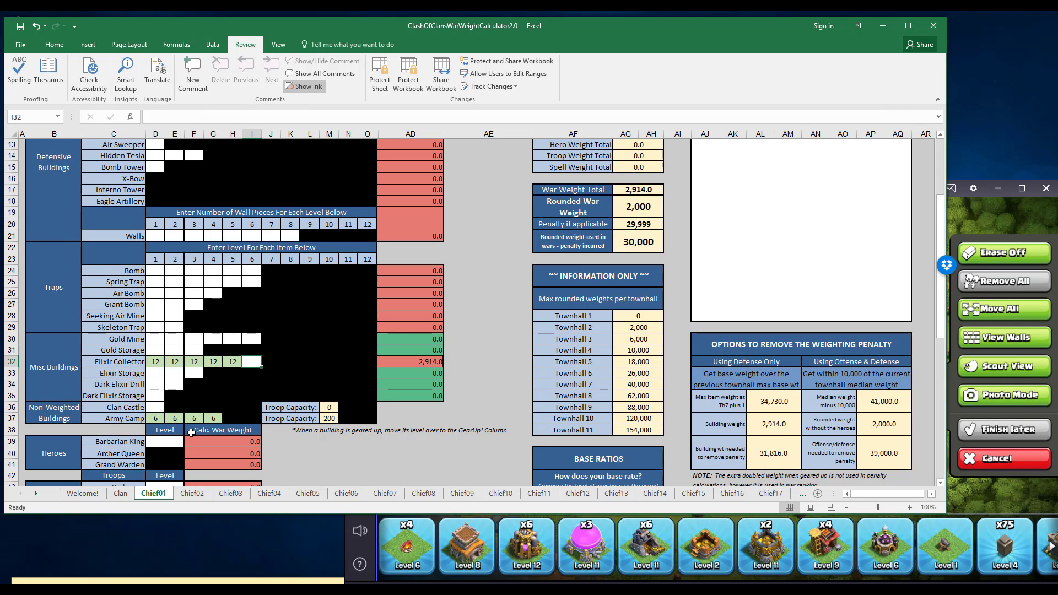
text(12)
key(Tab)
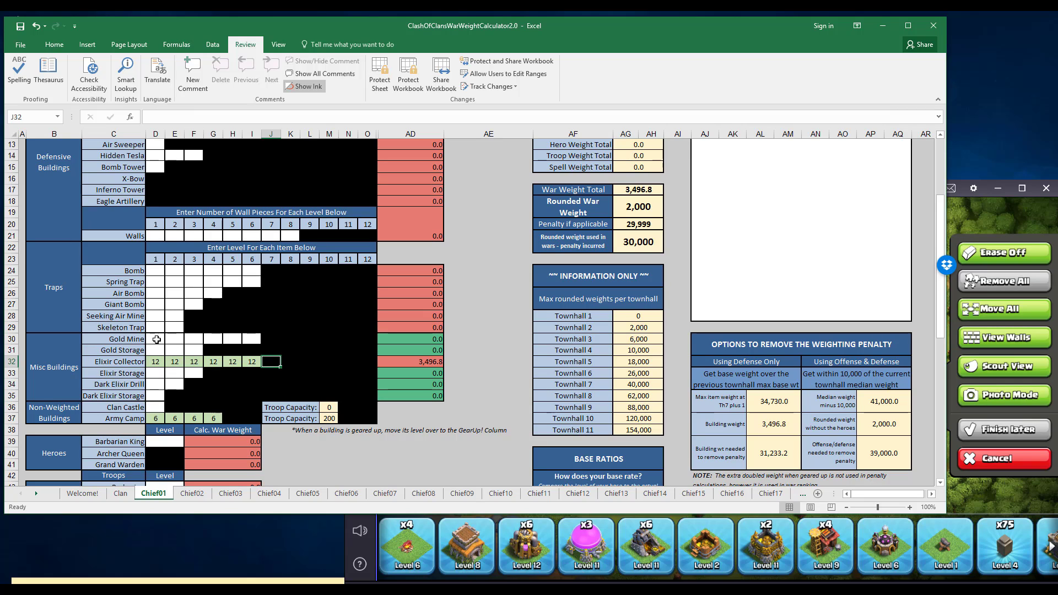
Check the elixir storages in the game inventory and enter level 11 for all three on the Chief01 sheet.
click(174, 361)
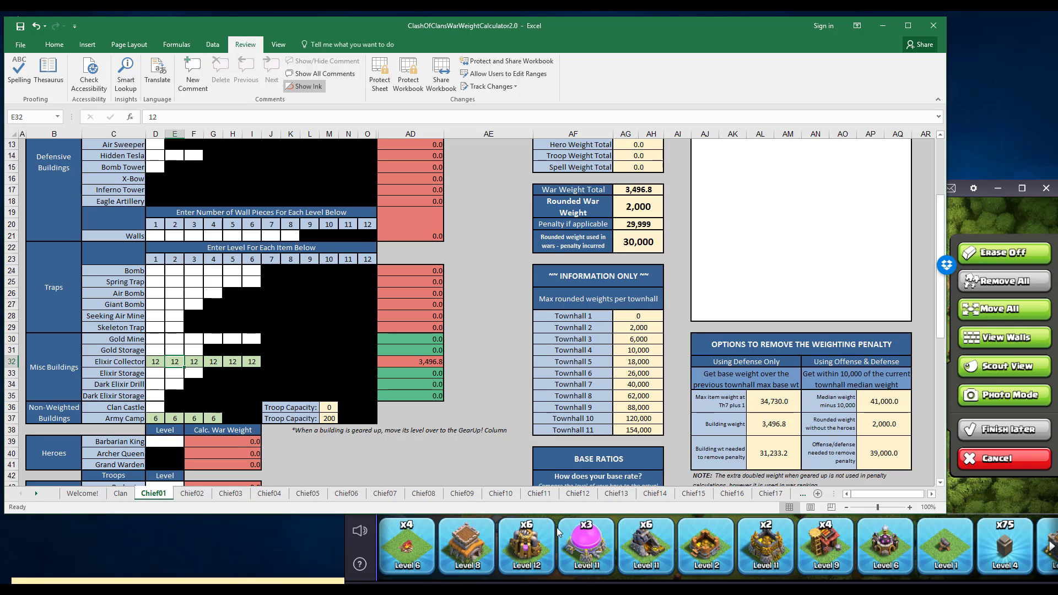
click(588, 561)
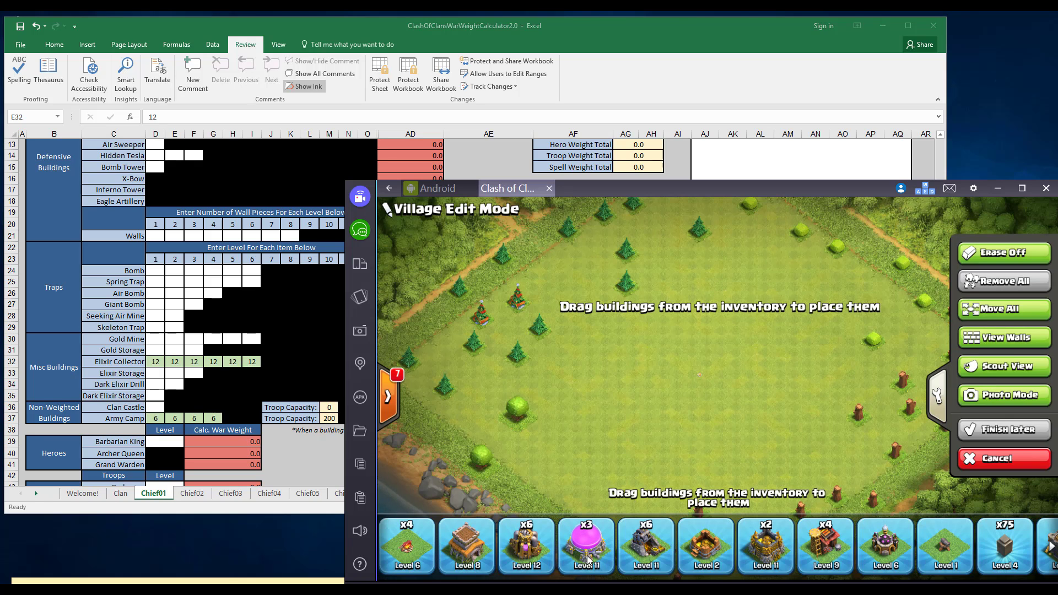
click(224, 370)
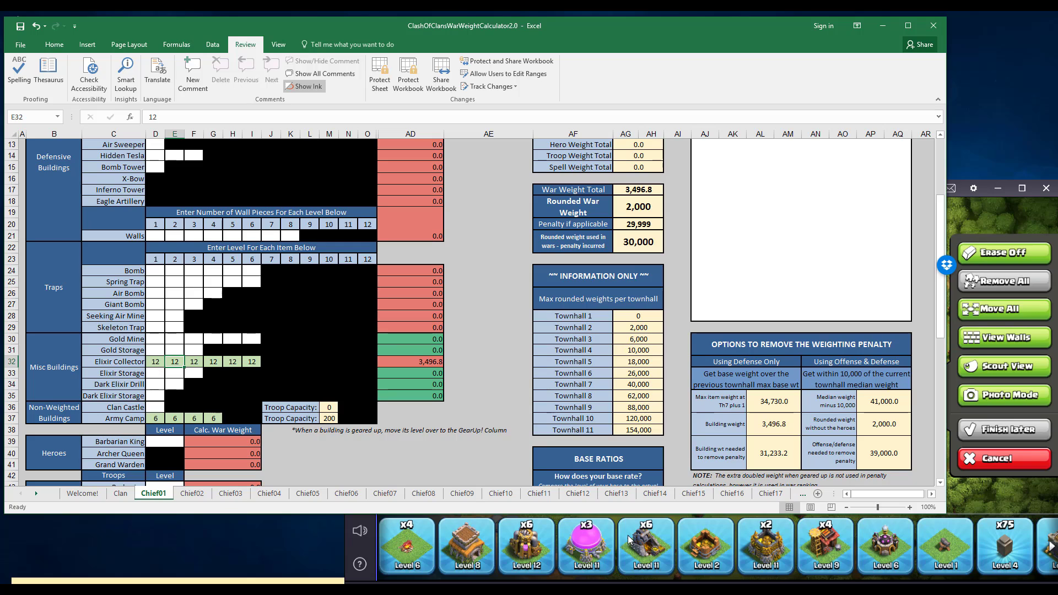
click(149, 373)
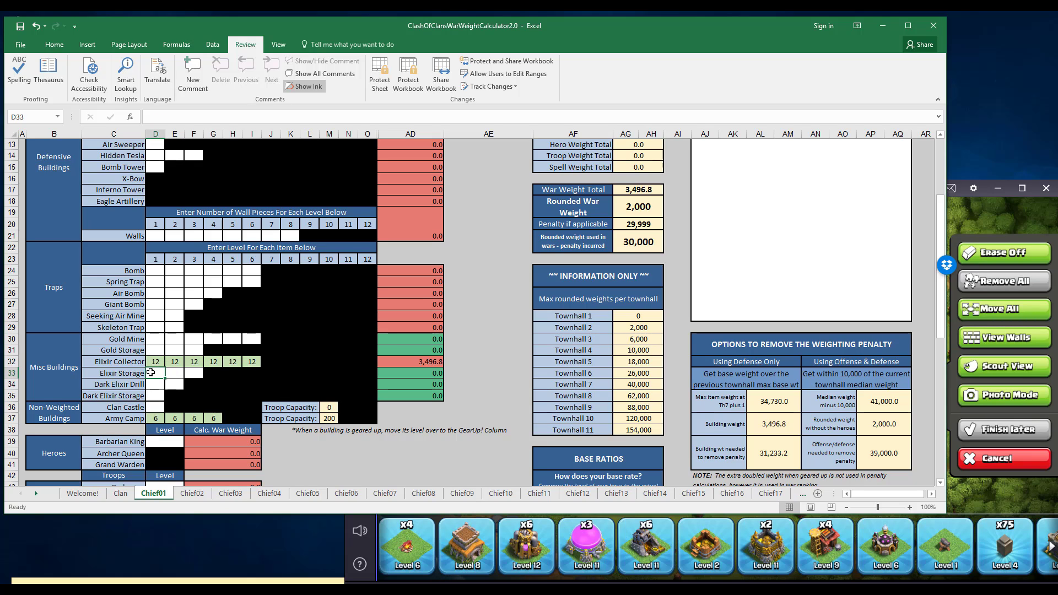
text(1)
key(Tab)
text(1)
key(Tab)
text(1)
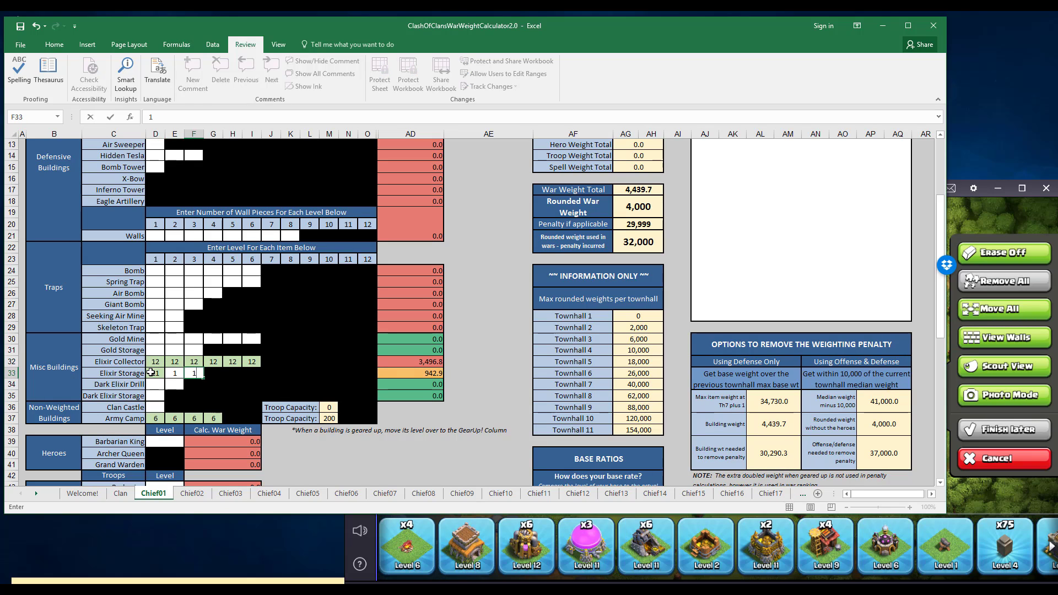
key(Left)
text(11)
key(Right)
text(11)
key(Tab)
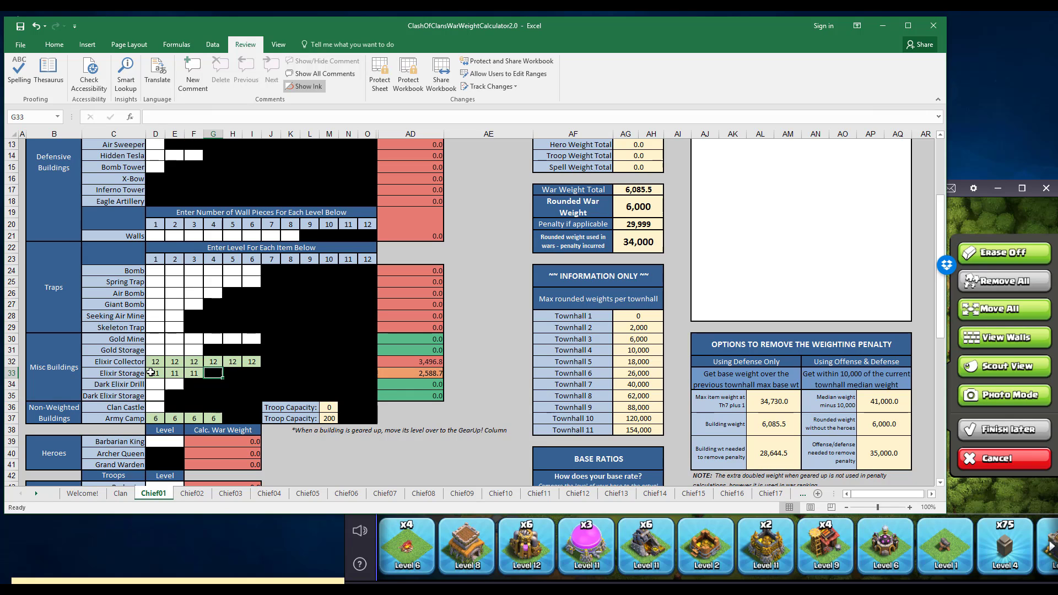
Check the gold mines in the game inventory and enter level 11 for all six on the Chief01 sheet.
click(647, 559)
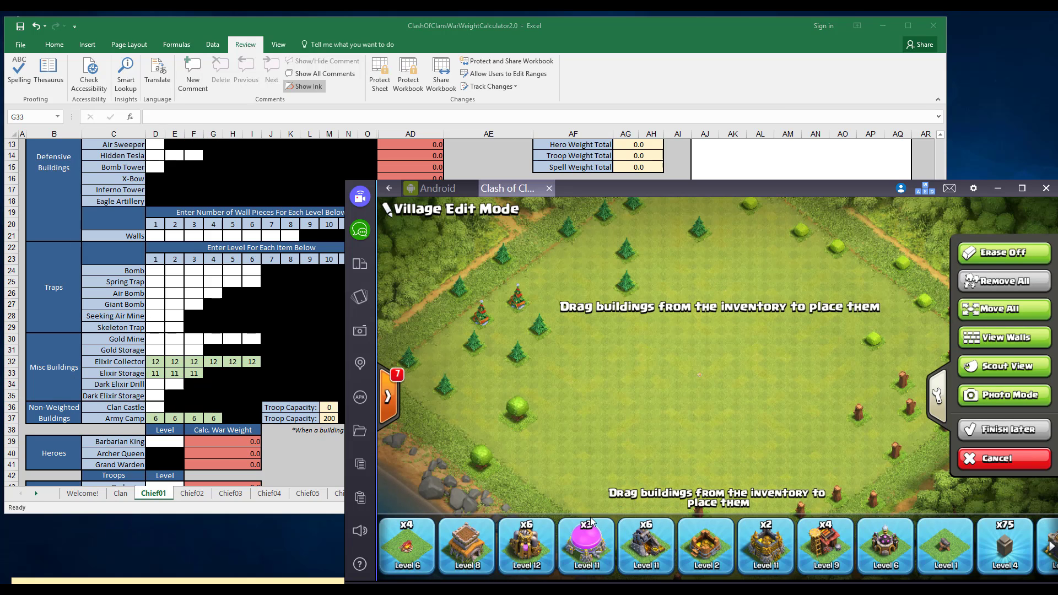
click(152, 341)
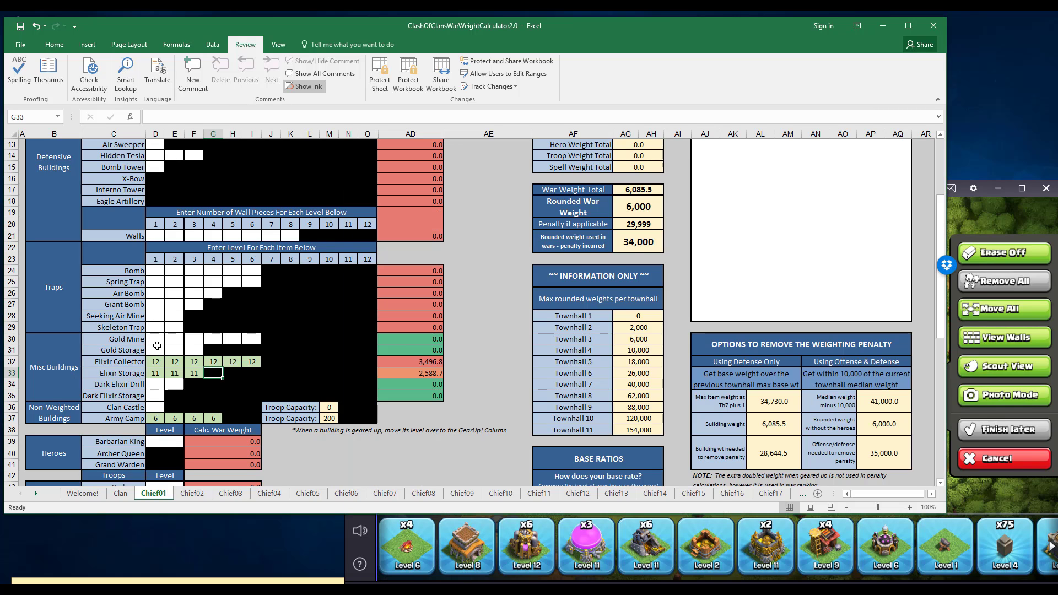
click(156, 342)
text(11)
key(Tab)
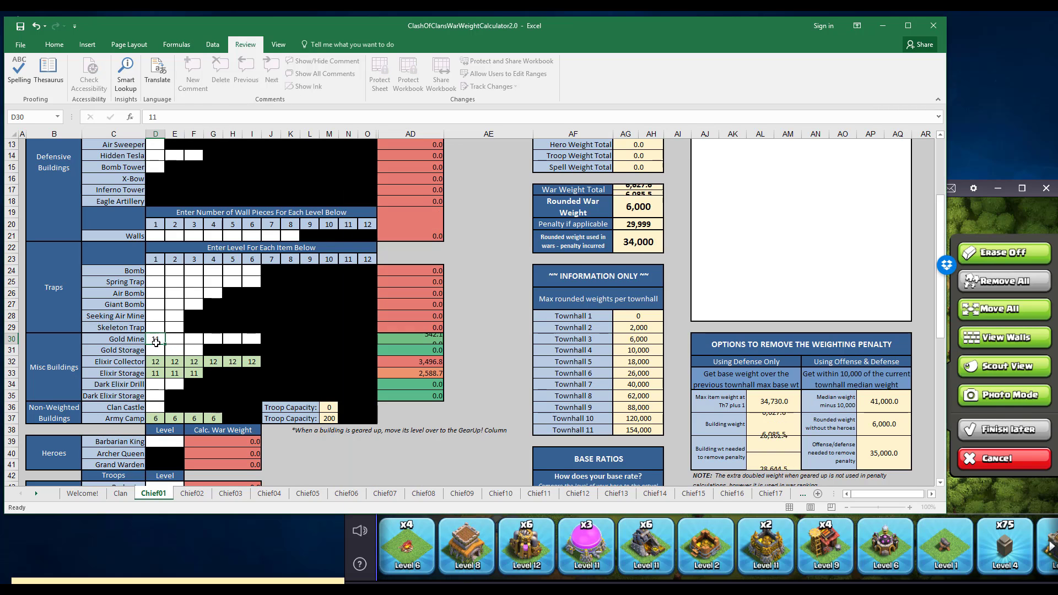
text(11)
key(Tab)
text(11)
key(Tab)
text(11)
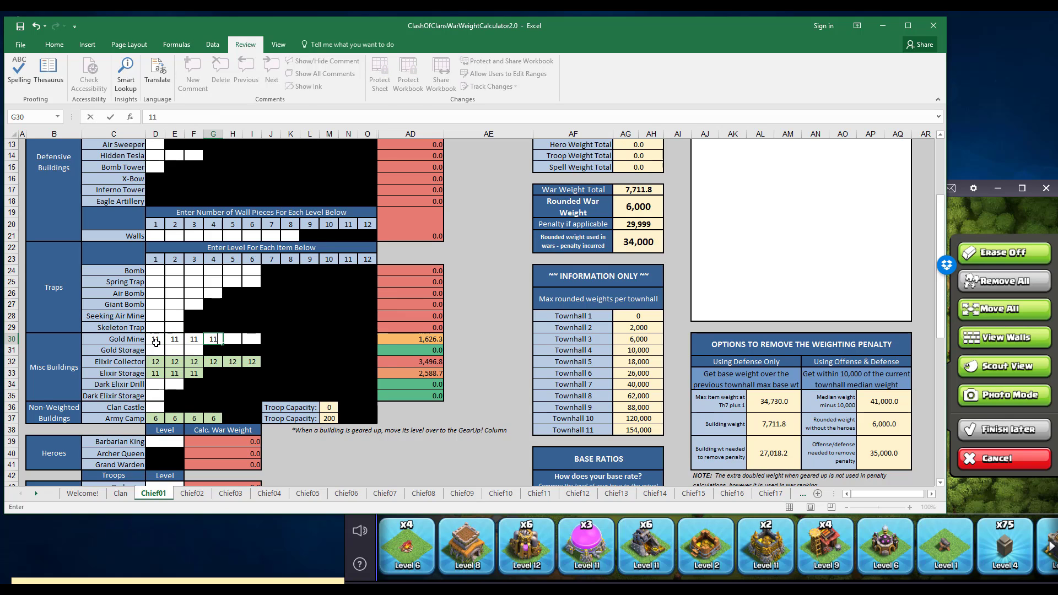
key(Tab)
text(11)
key(Tab)
text(11)
key(Tab)
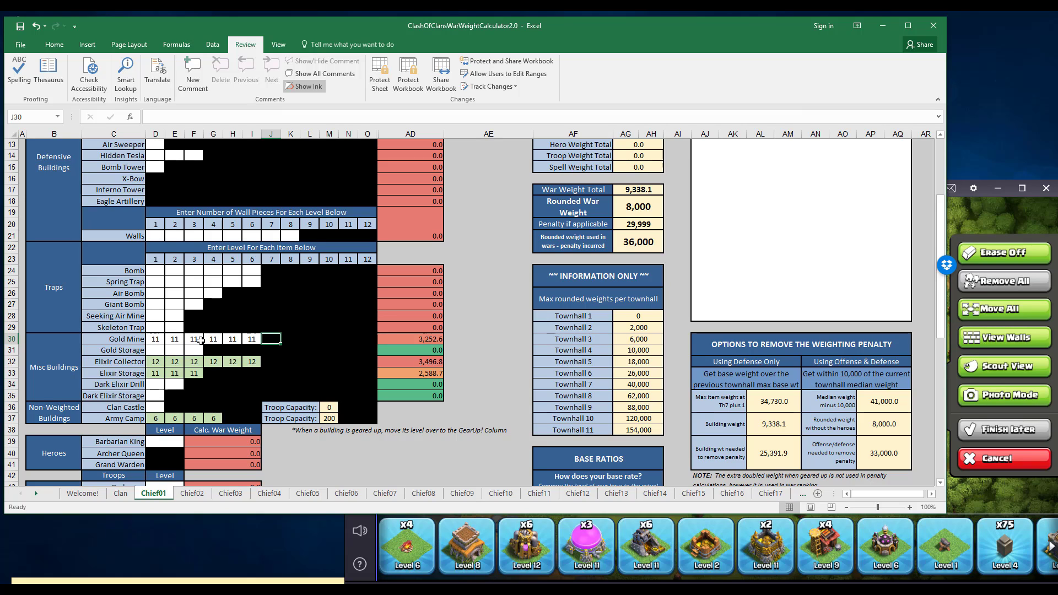
click(157, 338)
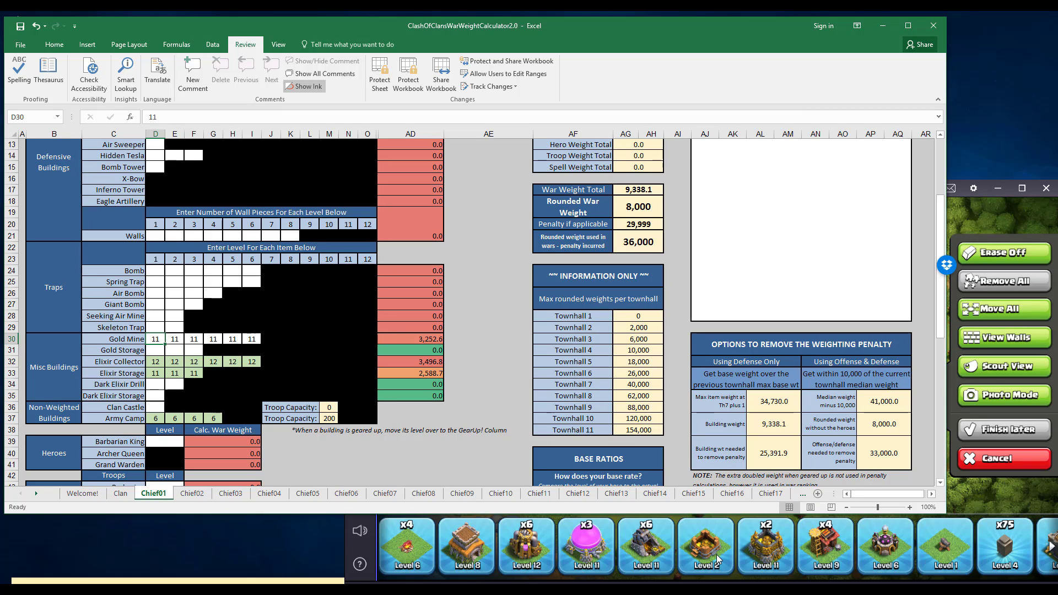
Enter levels 2, 11 and 11 for the three gold storages on the Chief01 sheet.
click(152, 350)
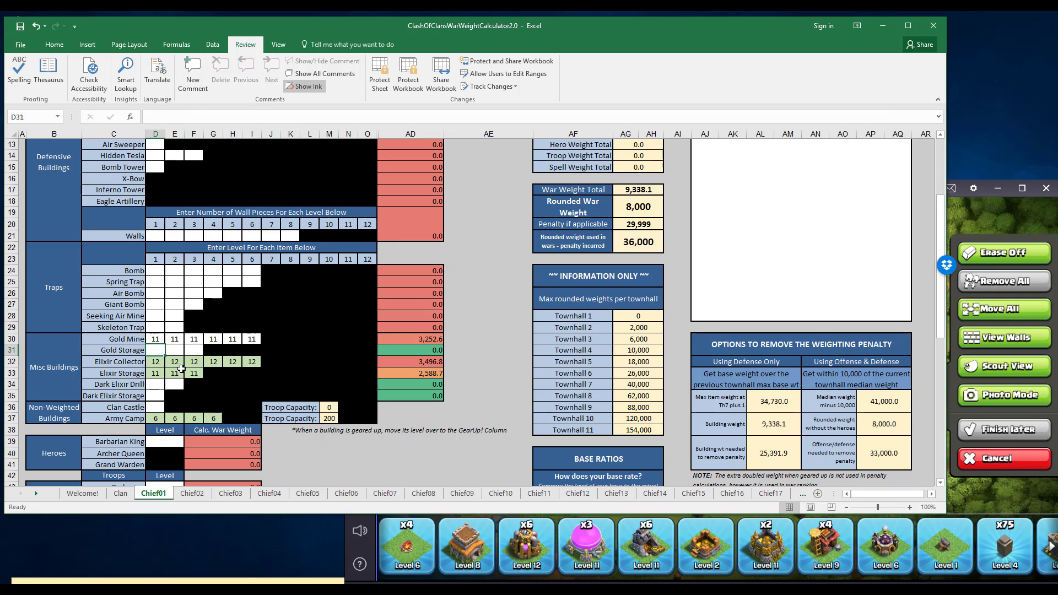
text(2)
key(Tab)
text(11)
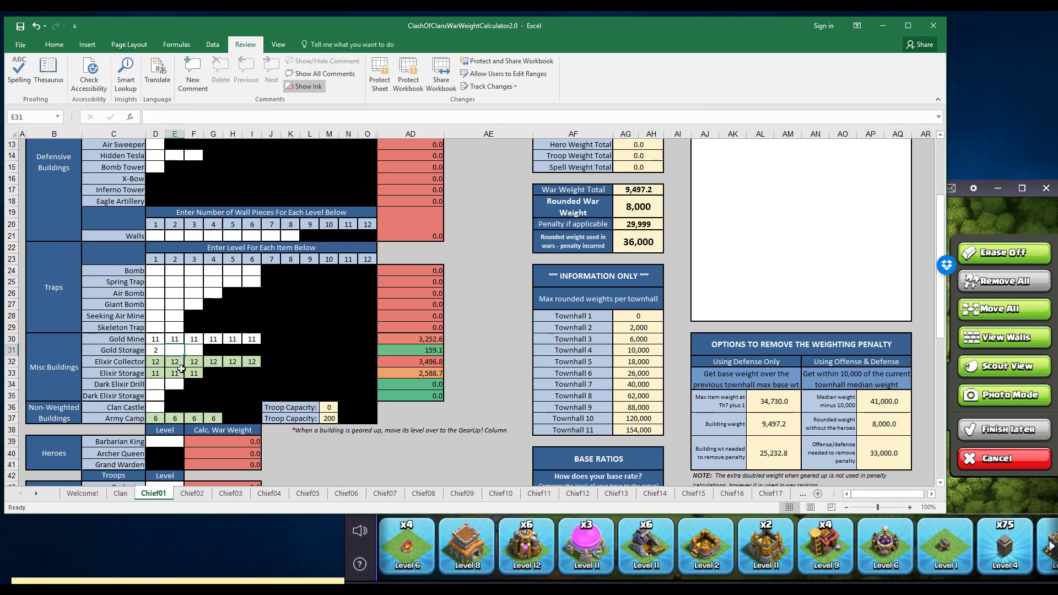
key(Tab)
text(11)
key(Tab)
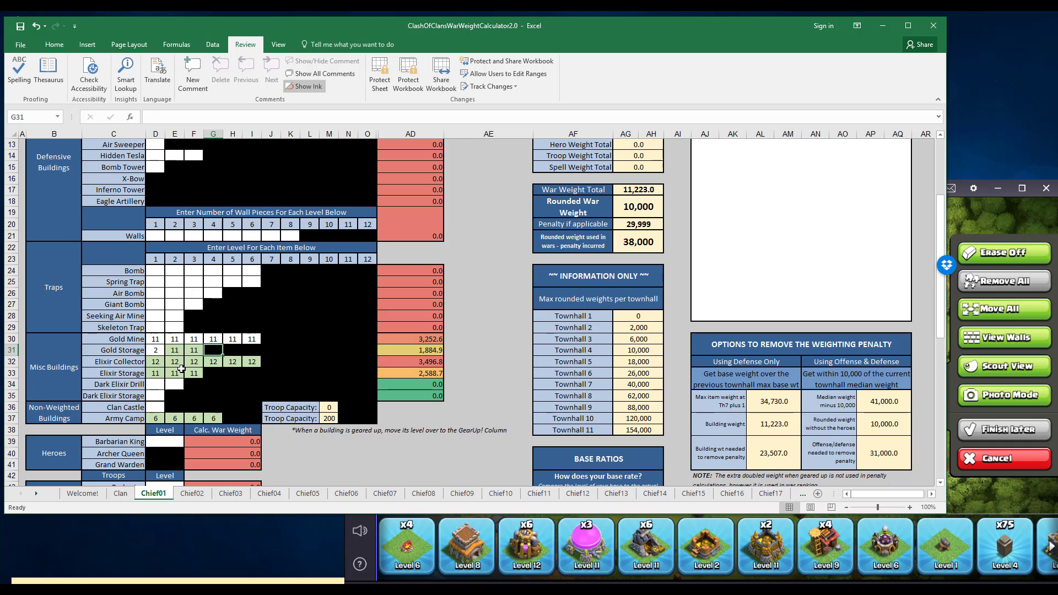
Advance the game's building inventory and examine the next entries, such as the walls and clan castle.
click(838, 568)
click(838, 568)
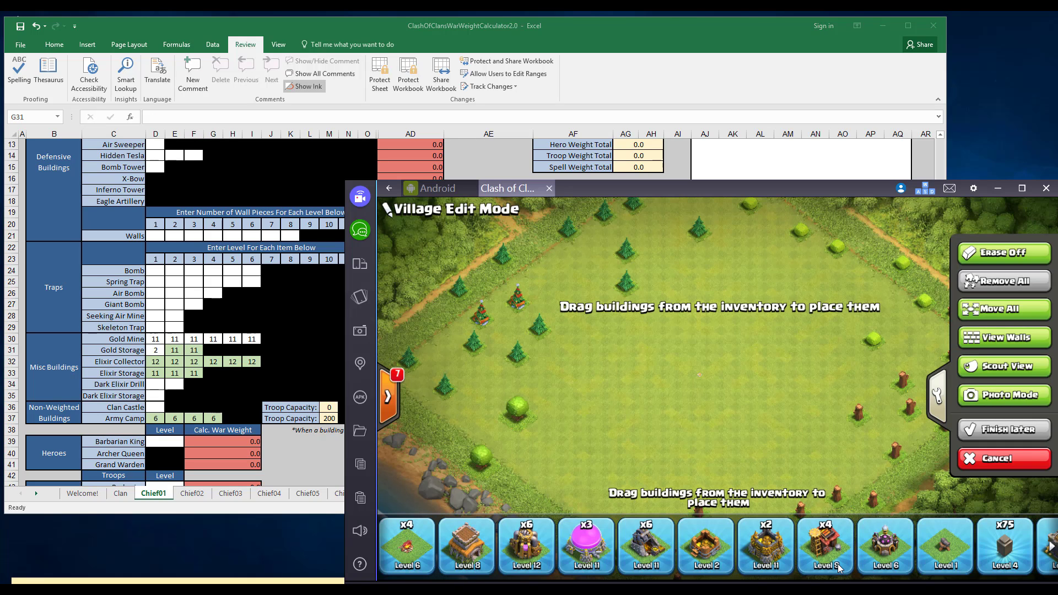
drag(837, 558, 526, 554)
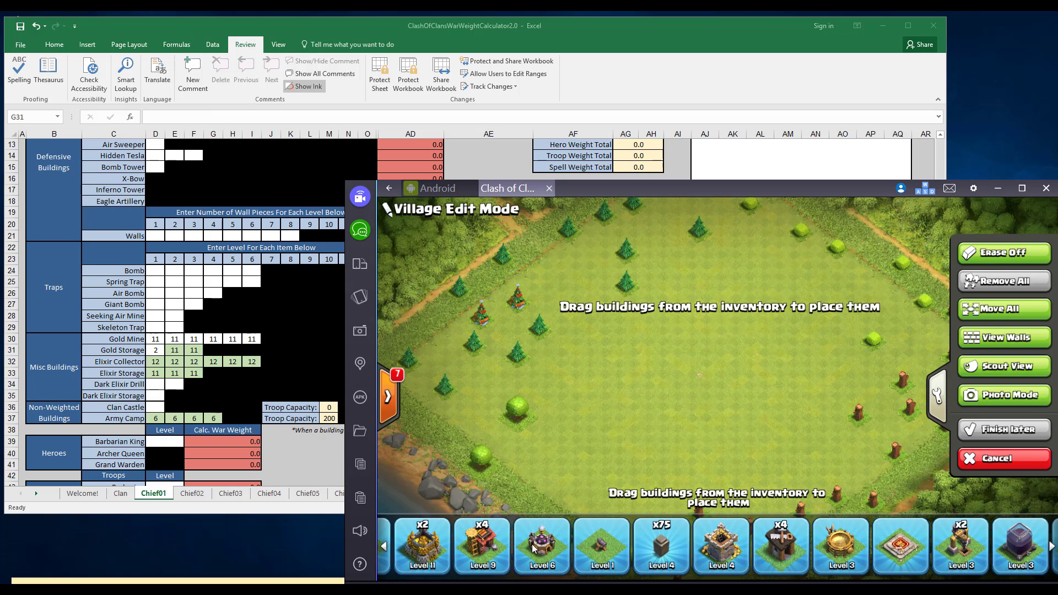
click(544, 548)
Try level 1 for the first cannon on the Chief01 sheet and clear it again.
click(193, 286)
scroll(194, 286, down, 4)
scroll(194, 287, up, 7)
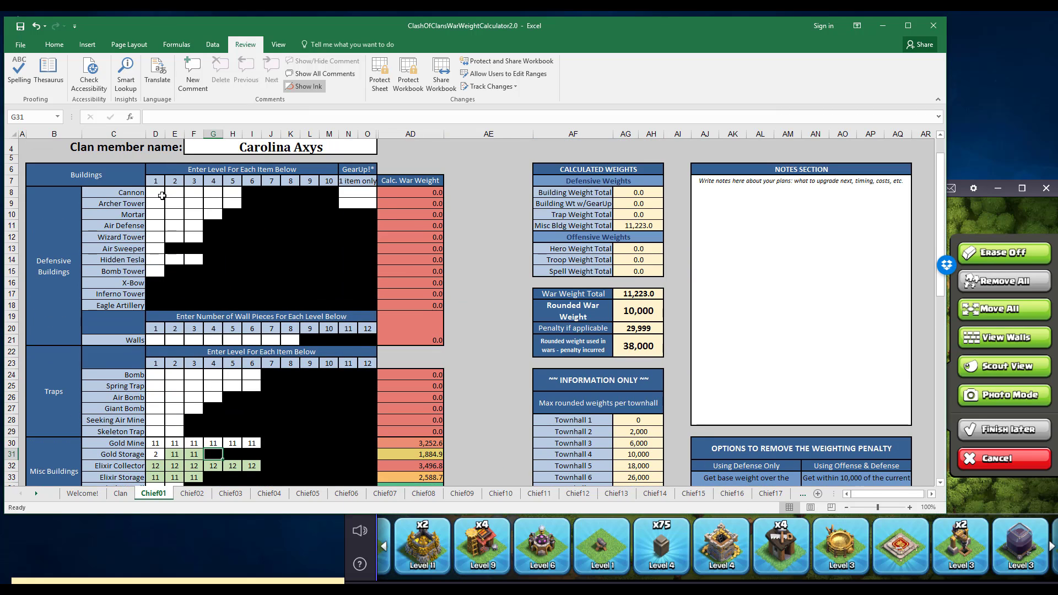
click(160, 193)
text(1)
key(Return)
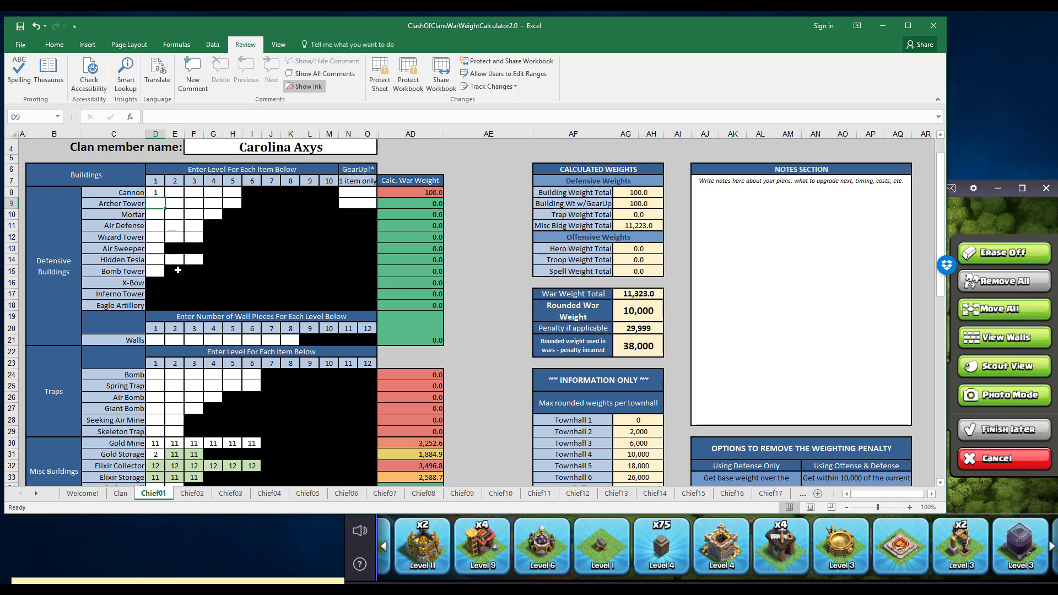
key(Up)
key(Delete)
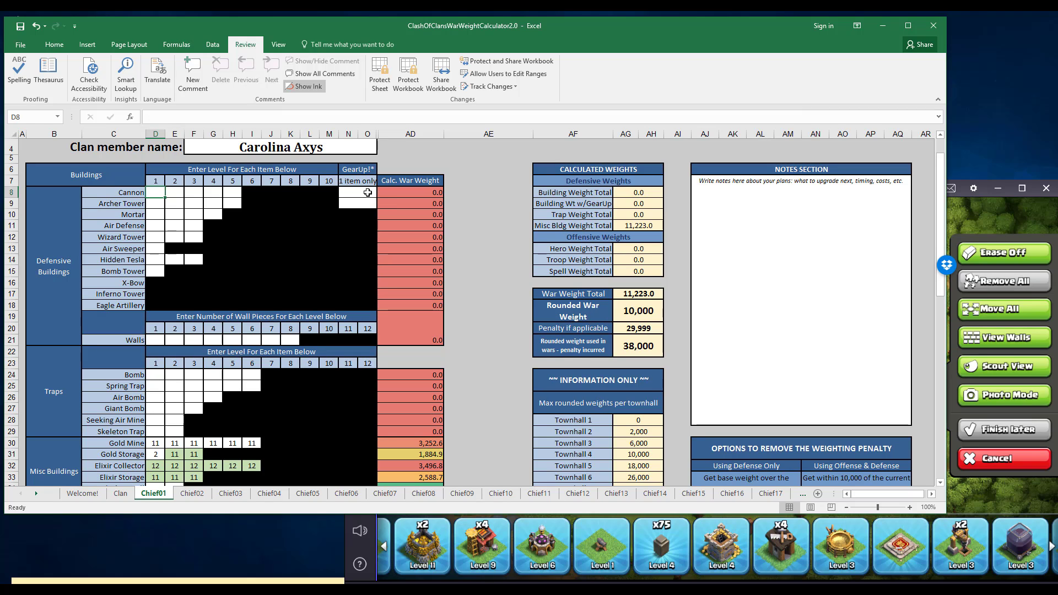
Try level 1 in the cannon's GearUp! entry and clear it again.
click(367, 192)
text(1)
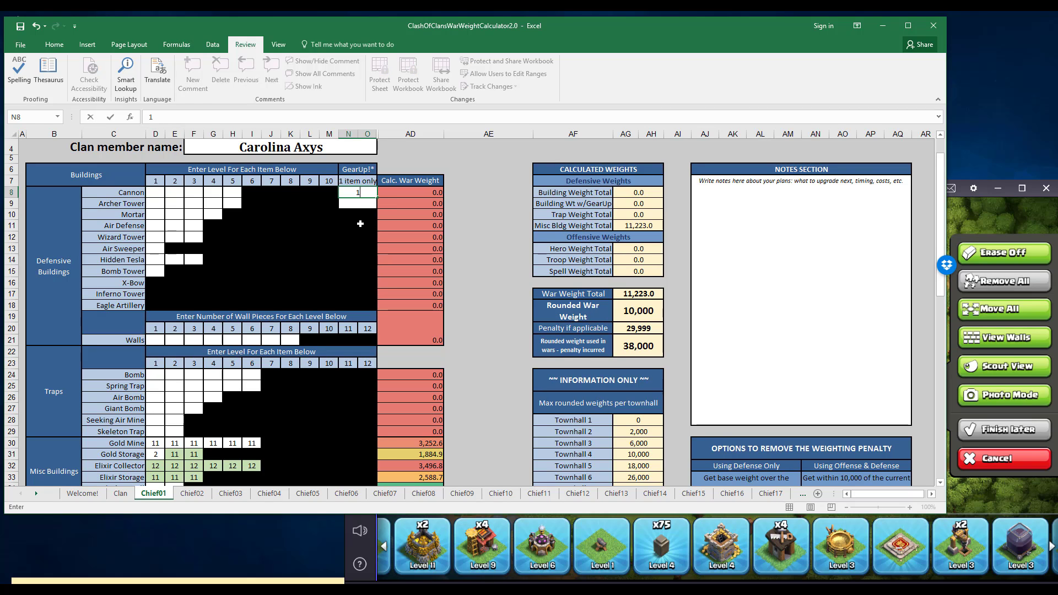
key(Return)
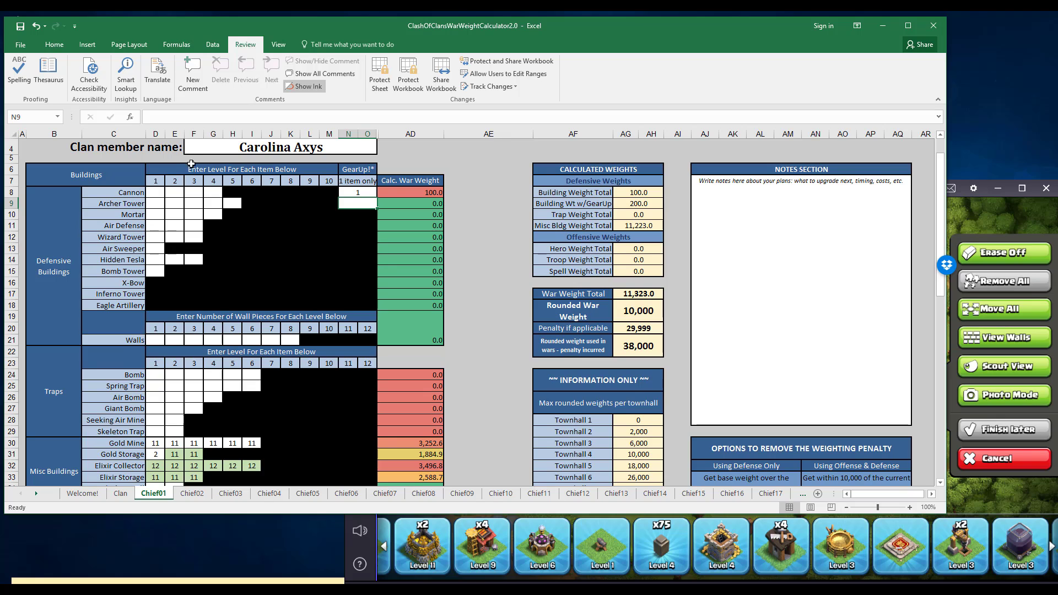
scroll(173, 165, up, 1)
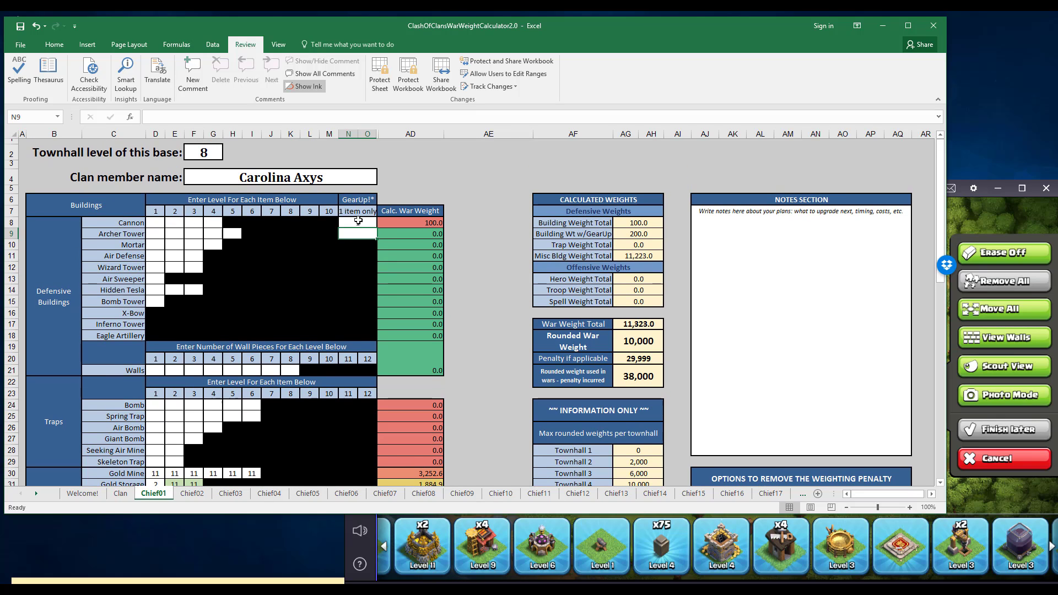
click(356, 223)
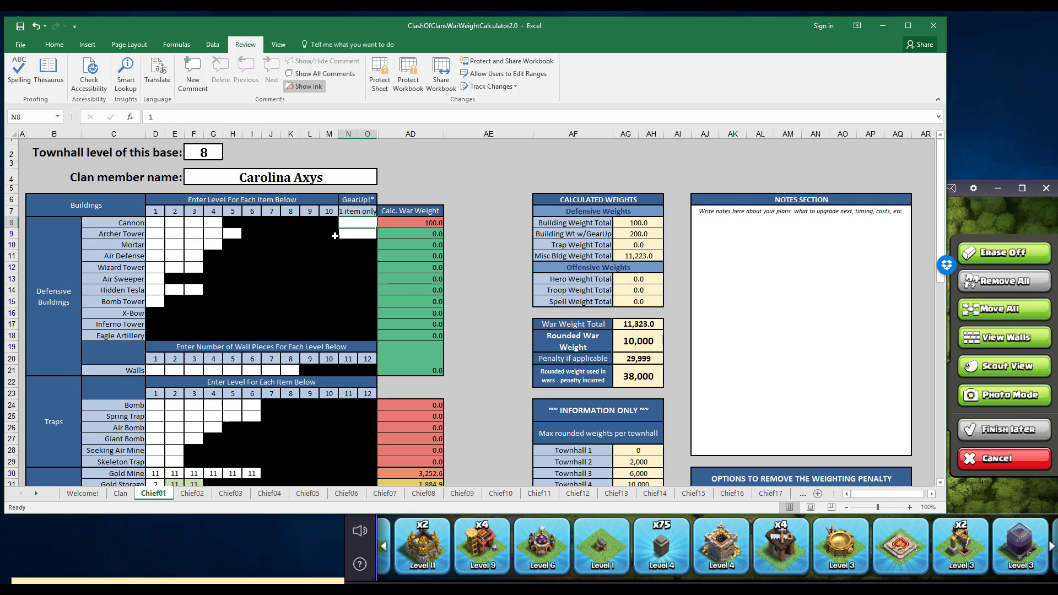
key(Delete)
Enter level 1 for all five cannons in the Defensive Buildings section of the Chief01 sheet.
key(Left)
key(Left)
key(Left)
key(Left)
key(Left)
key(Left)
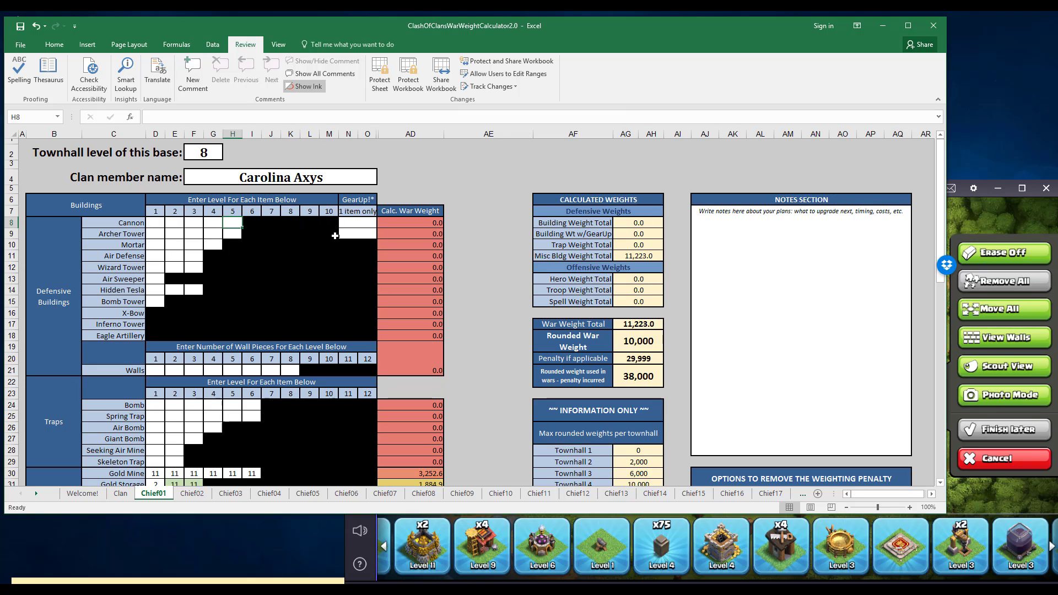
text(1)
key(Left)
text(1)
key(Left)
text(1)
key(Left)
text(1)
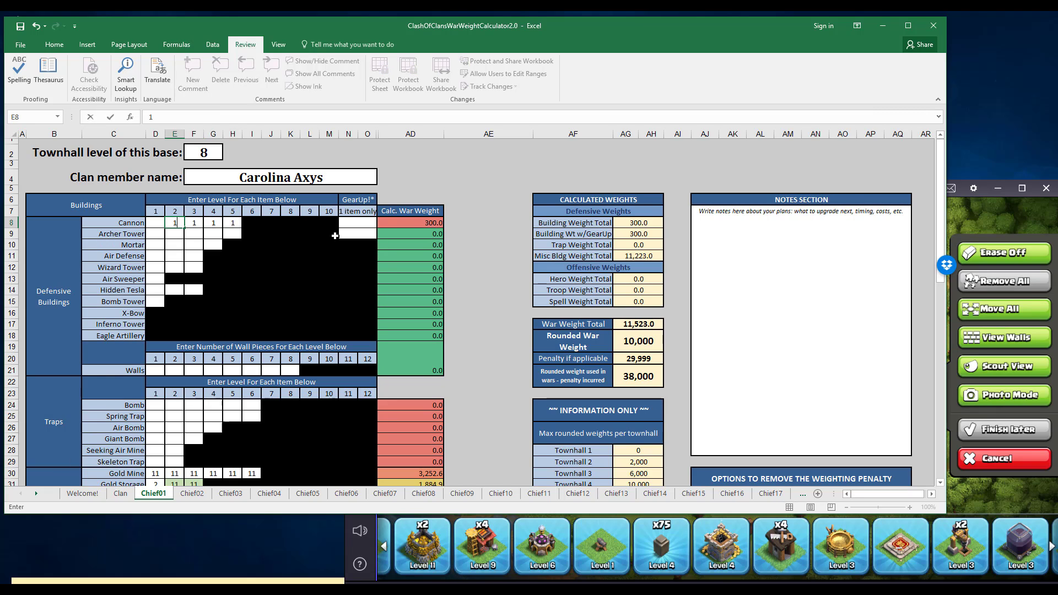
key(Left)
text(1)
Move the fifth cannon's level 1 into the cannon's GearUp! entry and clear its original cell.
key(Right)
key(Right)
key(Right)
key(Right)
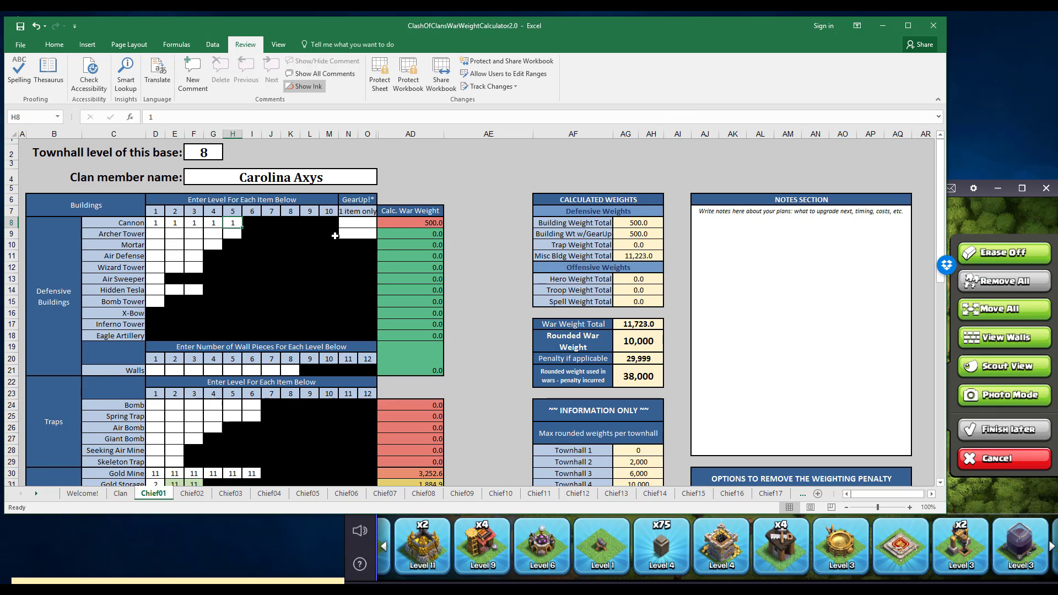
key(Right)
key(Right)
key(Right)
key(Right)
key(Right)
key(Right)
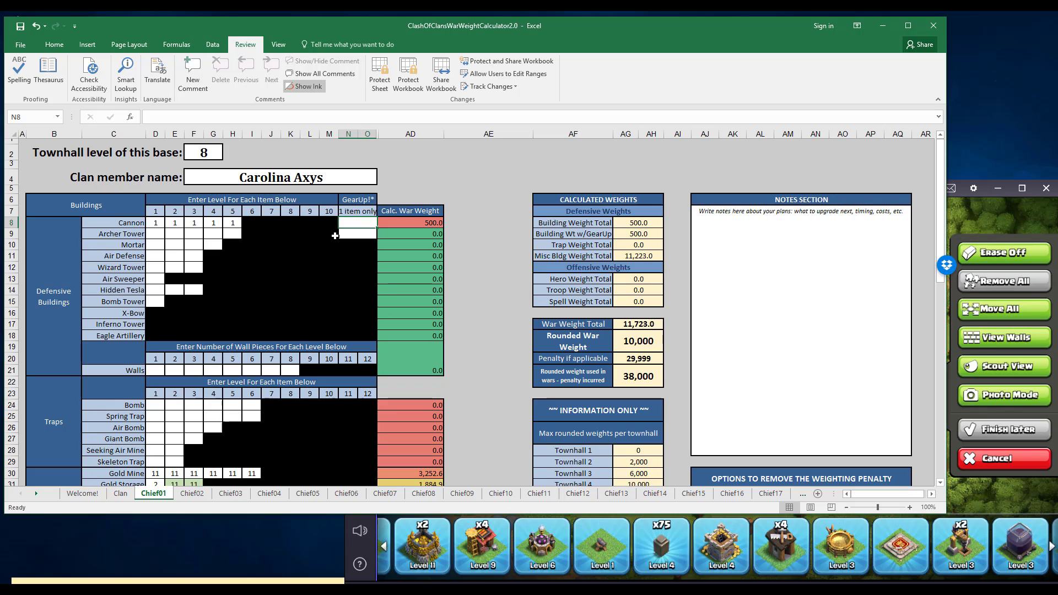
text(1)
key(Return)
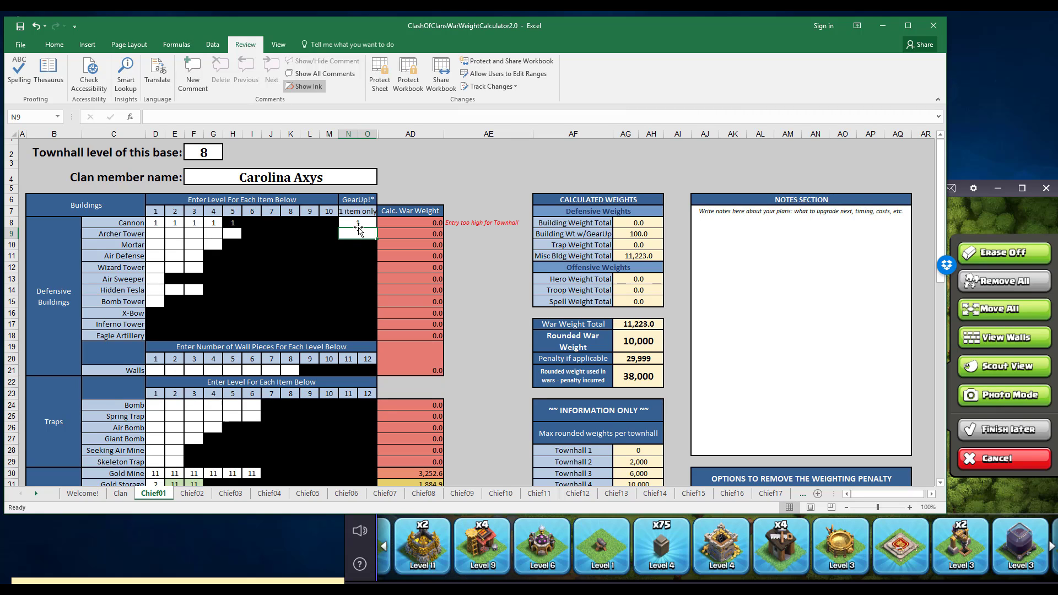
click(237, 223)
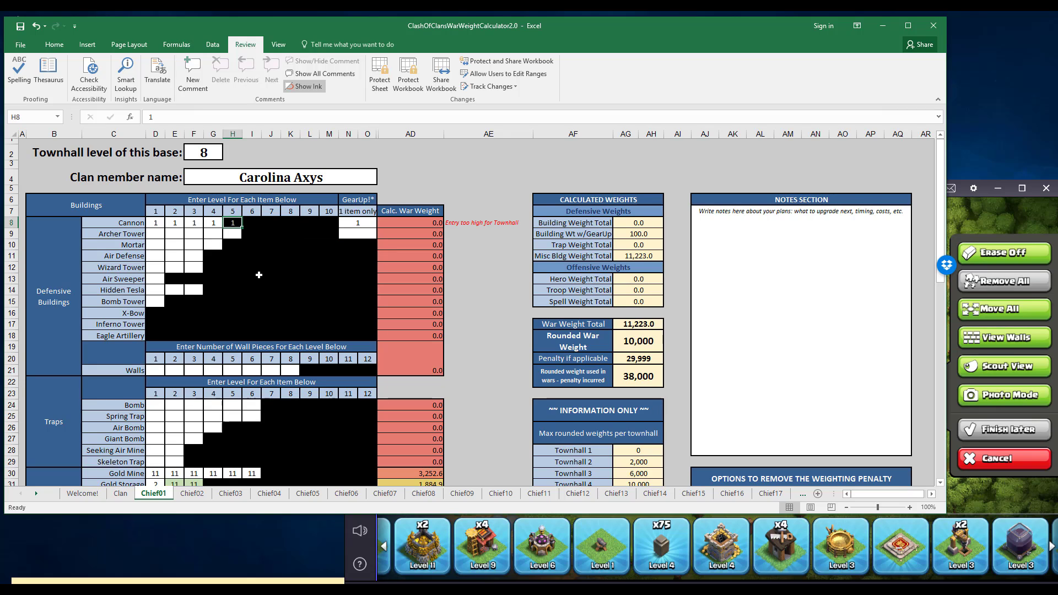
key(Delete)
Clear the cannon's GearUp! entry and the levels of the second, third and fourth cannons.
click(355, 221)
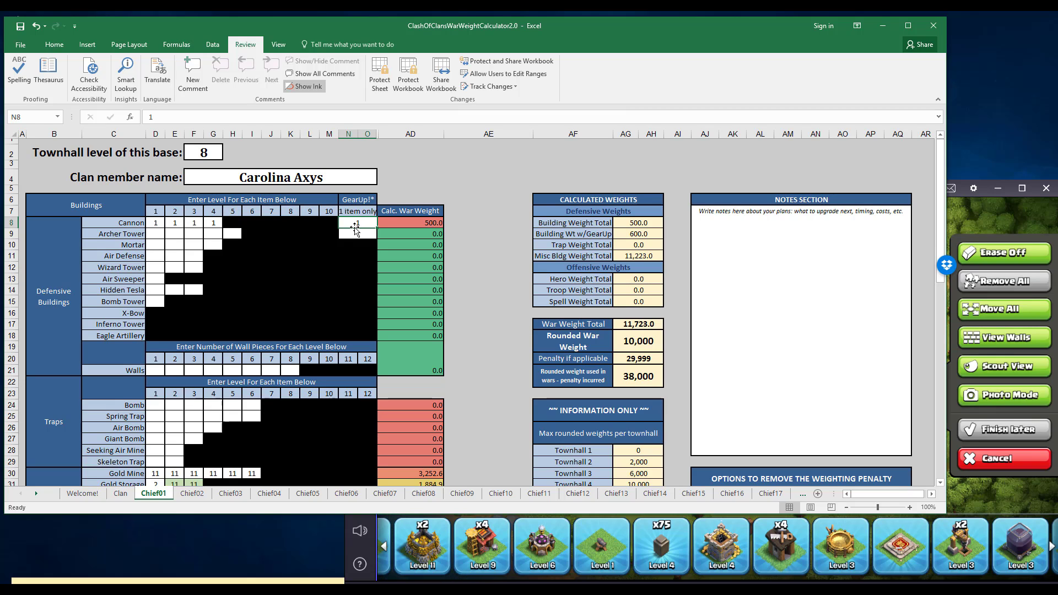
key(Delete)
key(Left)
key(Left)
key(Left)
key(Left)
key(Left)
key(Left)
key(Left)
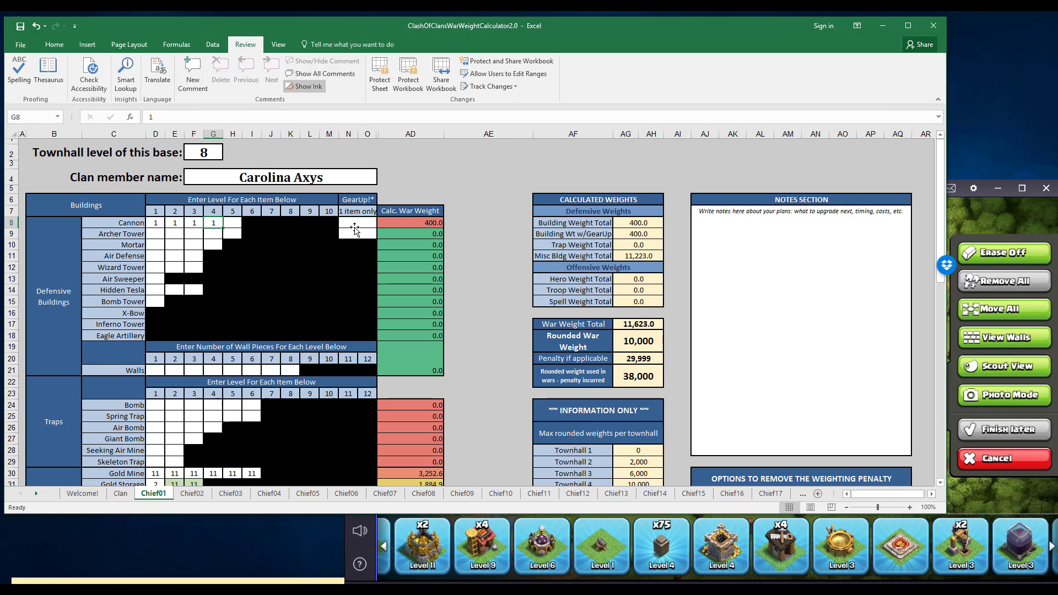
key(Delete)
key(Left)
key(Left)
key(Delete)
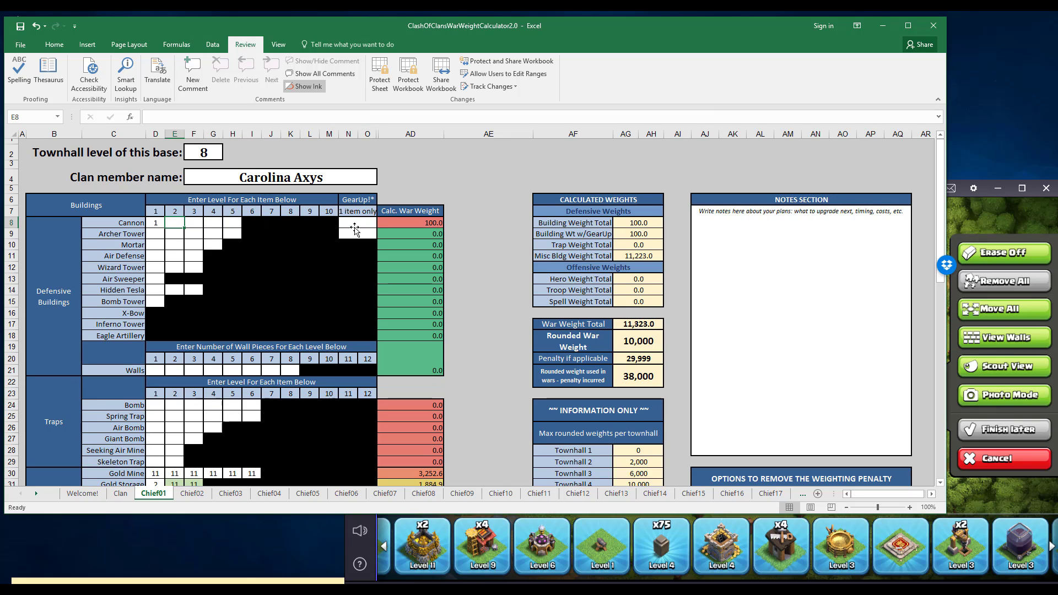
key(Left)
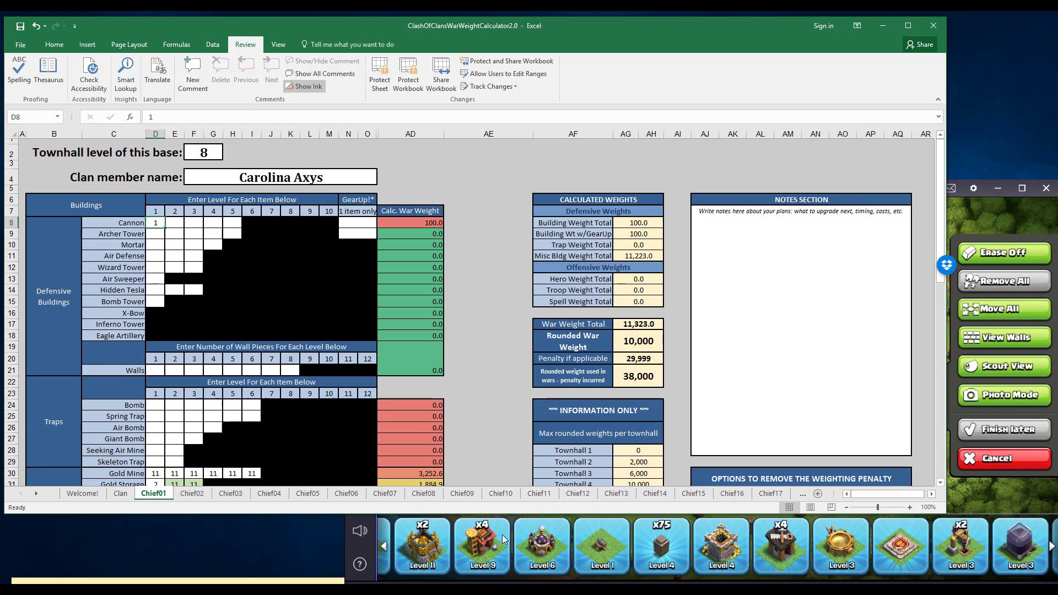
Check the walls in the game inventory and enter 75 wall pieces for level 4 on the Chief01 sheet.
click(669, 554)
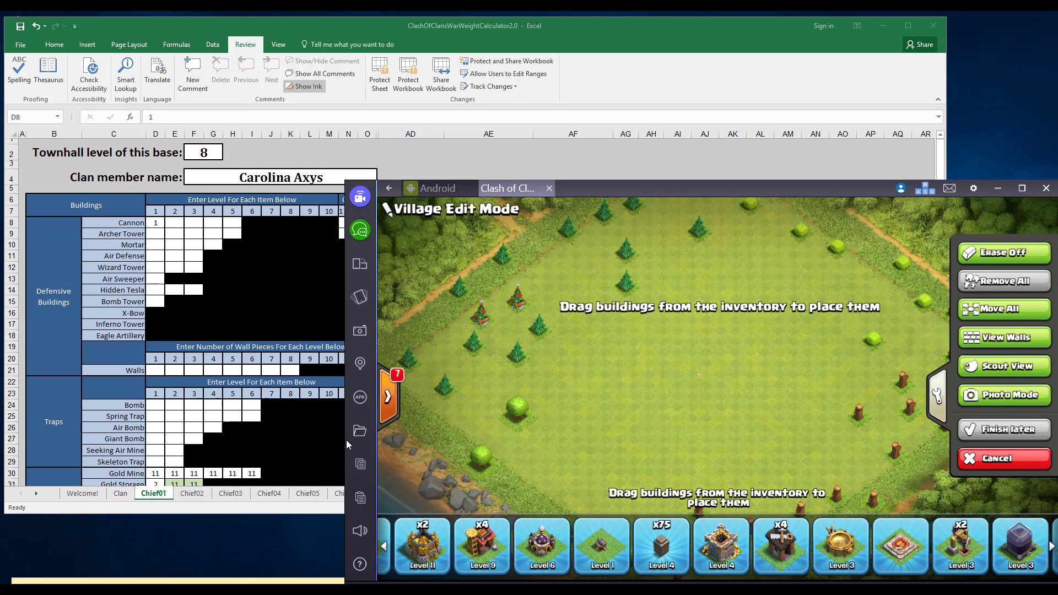
click(218, 370)
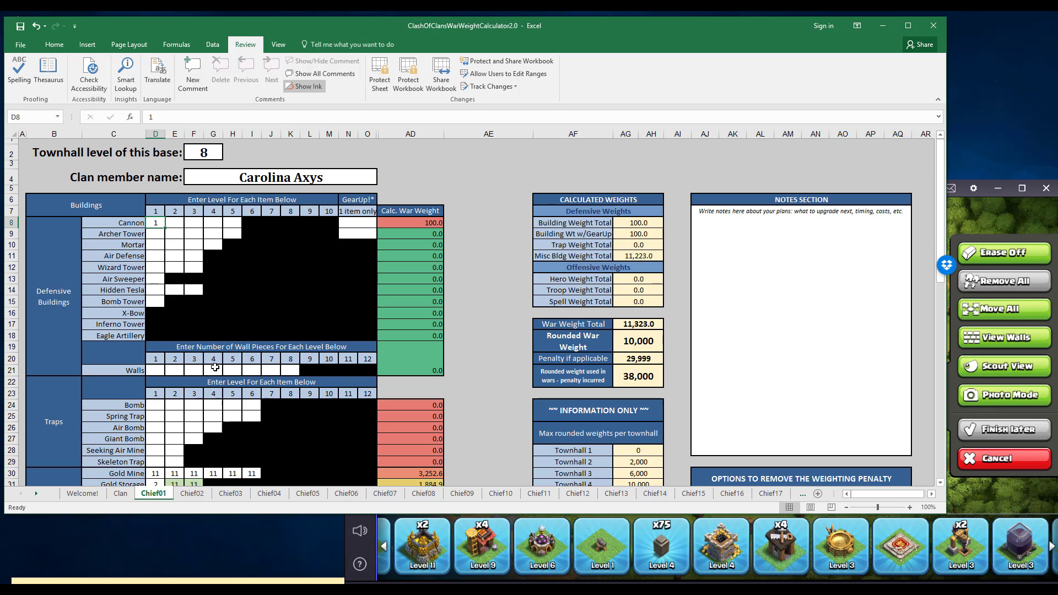
text(7)
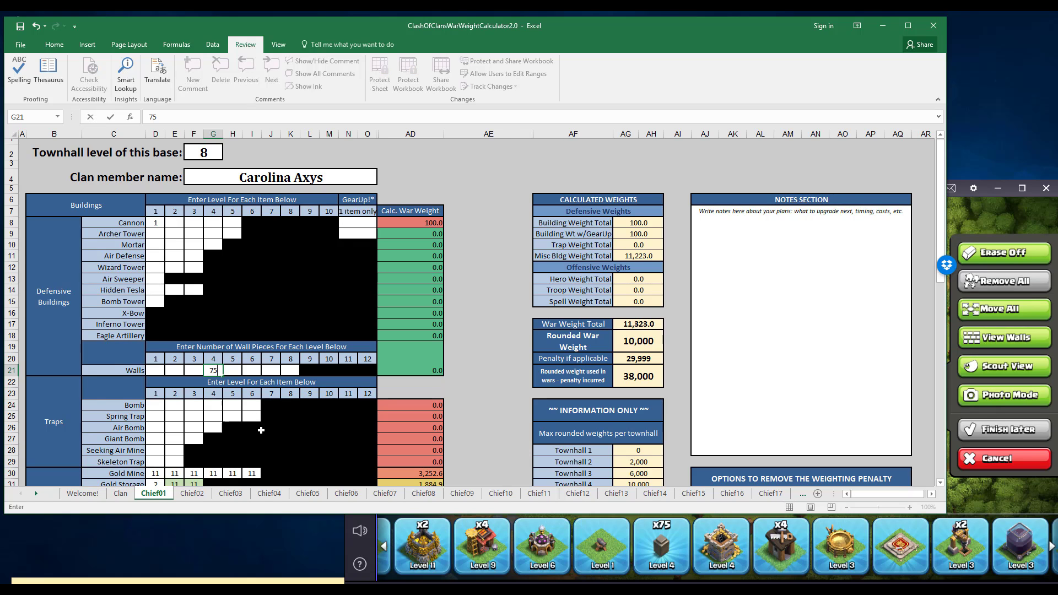
text(5)
key(Return)
Check the Clan Castle in the game inventory and enter its level 4 under Non-Weighted Buildings on the Chief01 sheet.
click(719, 553)
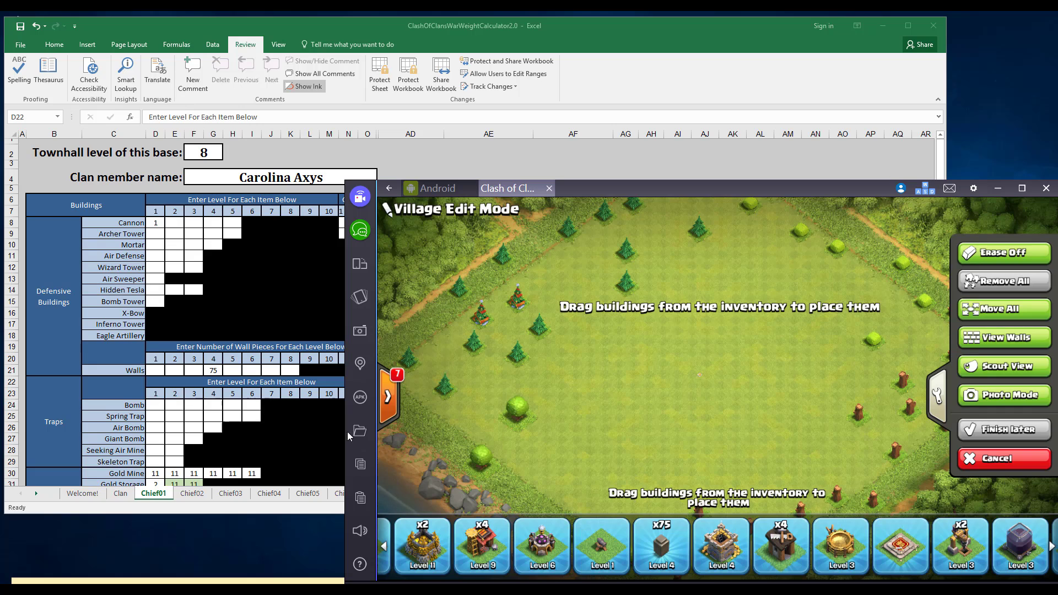
click(171, 427)
scroll(171, 427, down, 3)
scroll(171, 427, down, 1)
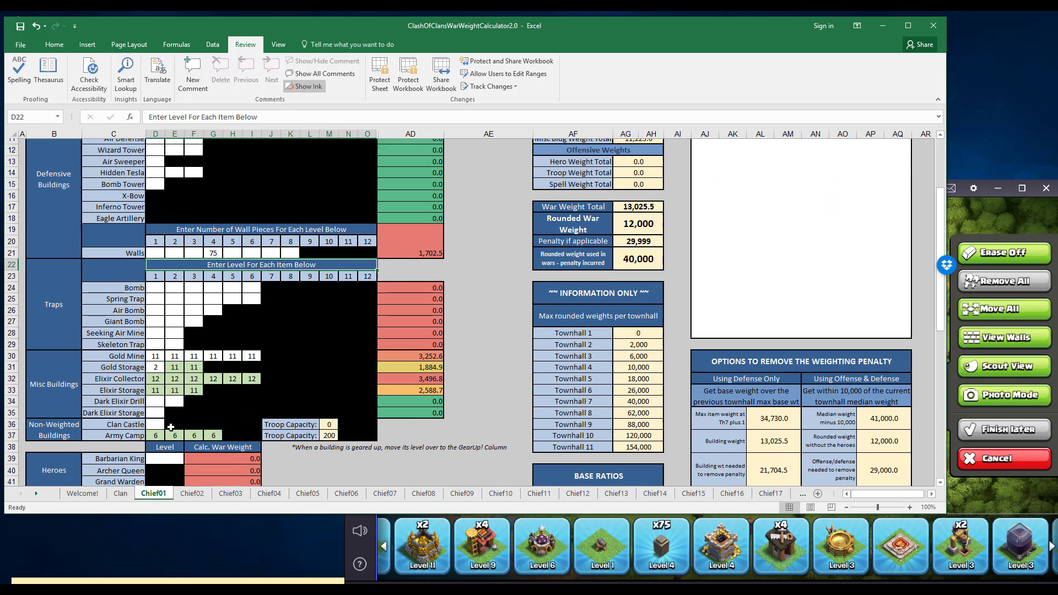
click(155, 411)
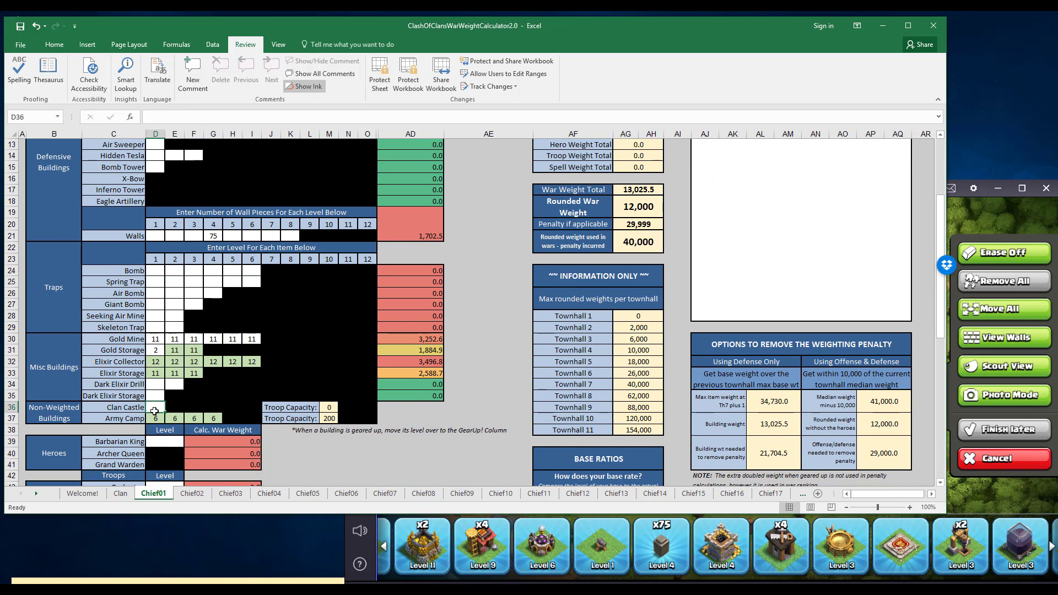
text(4)
key(Up)
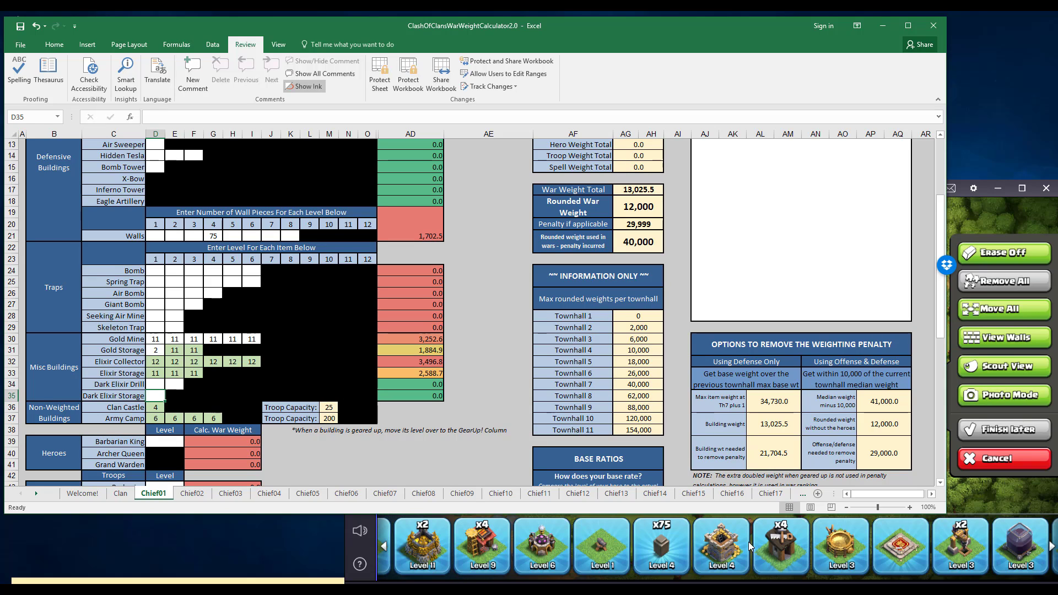
Check the dark elixir buildings in the game inventory and enter level 3 for both Dark Elixir Drills on the Chief01 sheet.
click(784, 551)
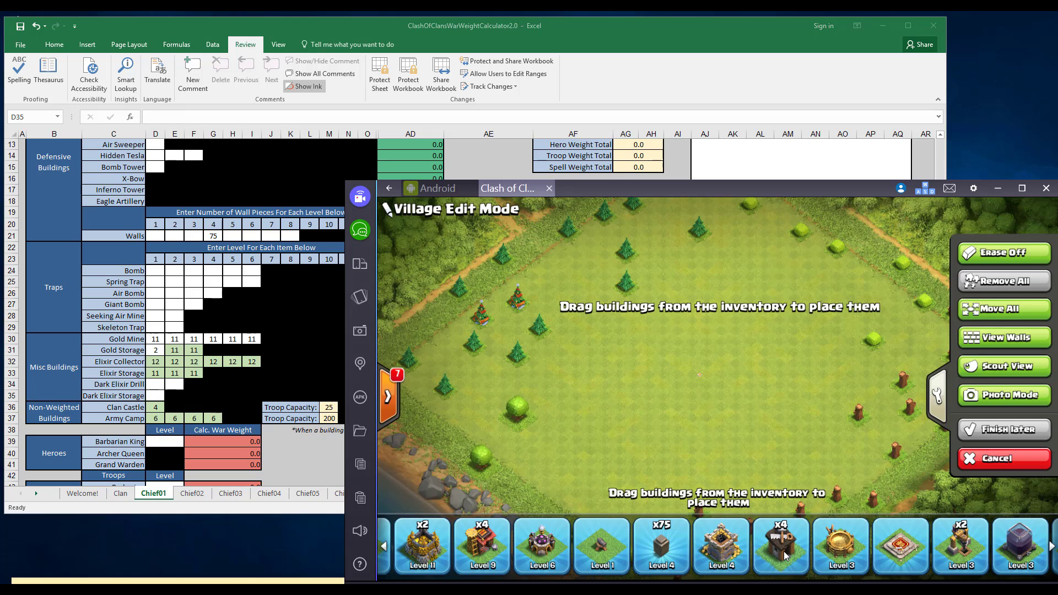
click(841, 548)
click(906, 549)
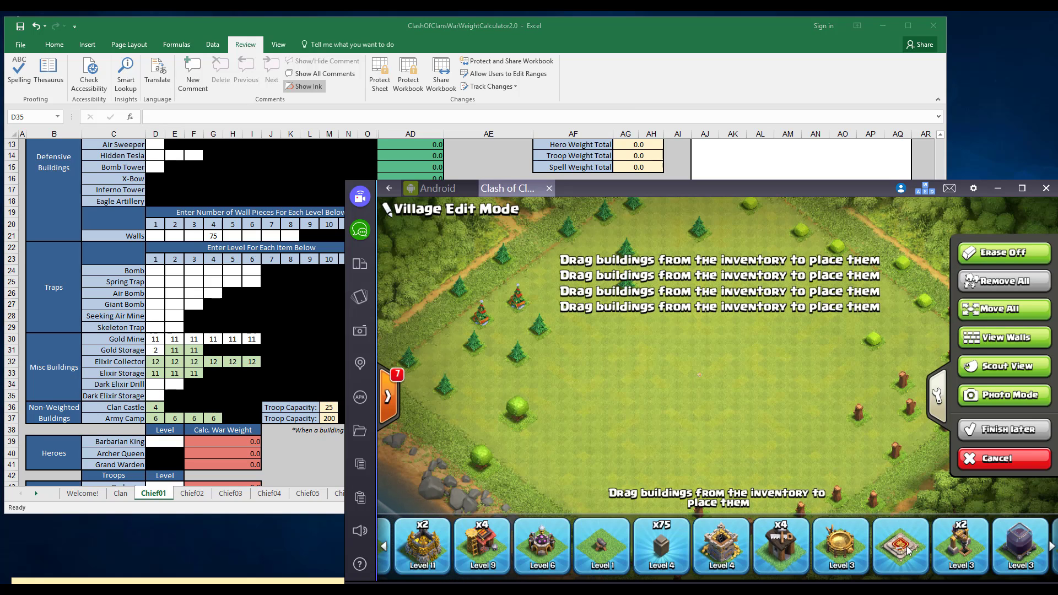
drag(912, 550, 616, 546)
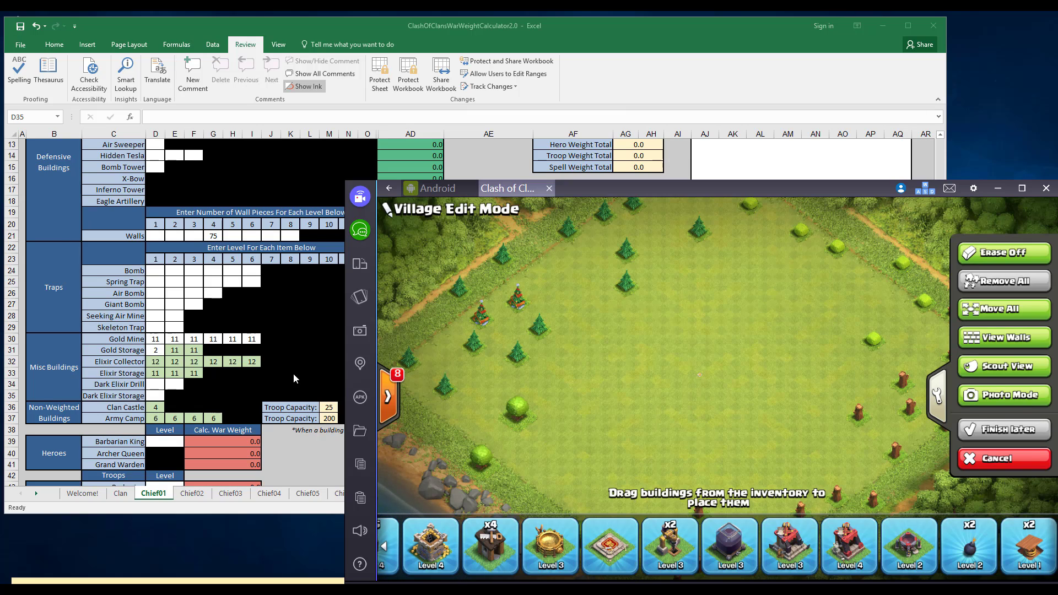
click(168, 387)
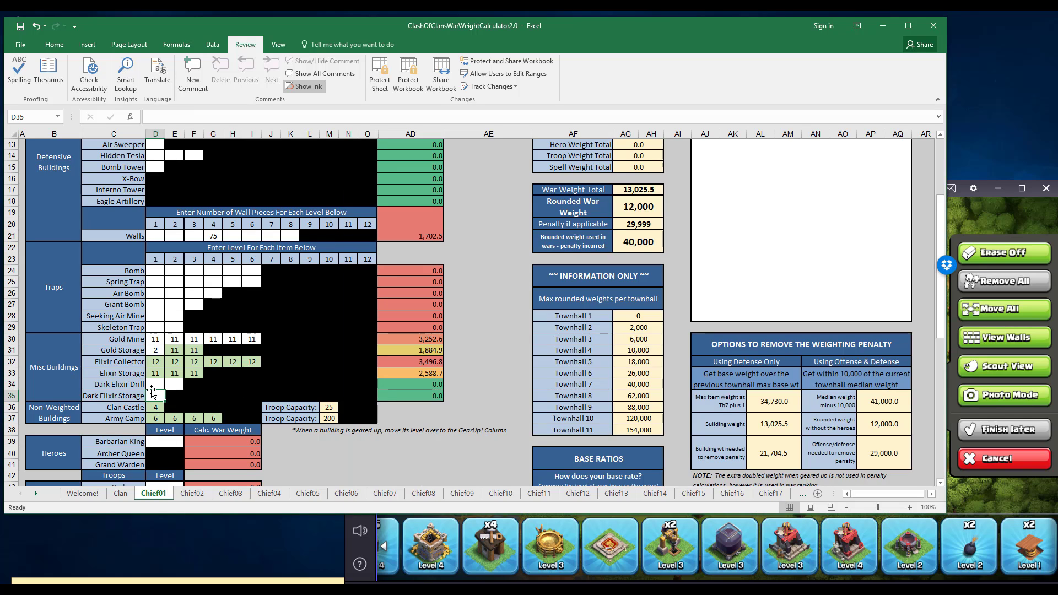
click(157, 383)
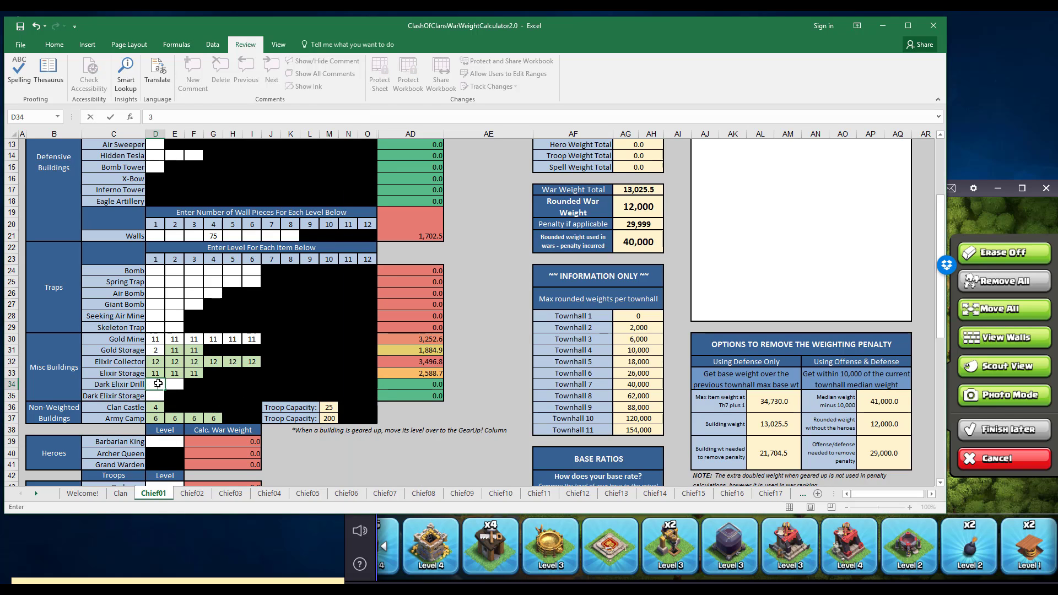
key(Tab)
text(3)
key(Tab)
Enter level 3 for the Dark Elixir Storage in the Misc Buildings section.
key(Down)
key(Left)
key(Left)
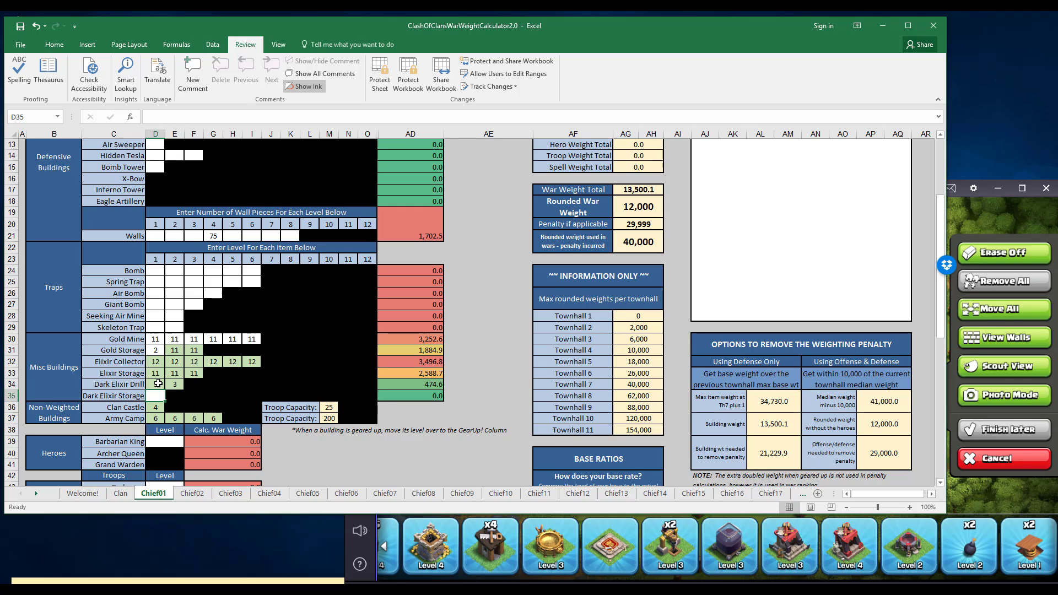
text(3)
key(Tab)
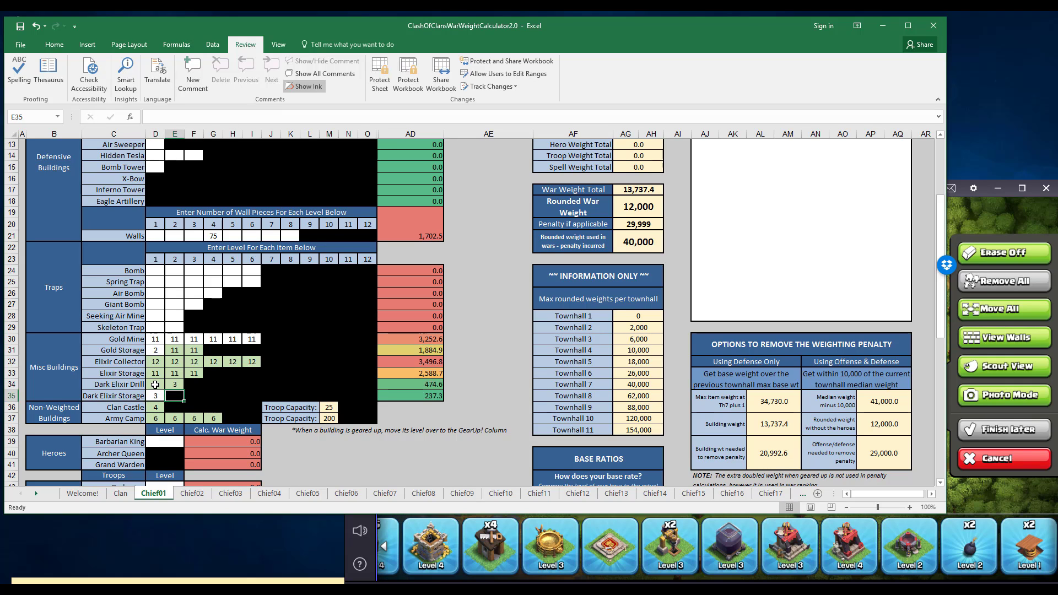
Check the remaining items in the game inventory and enter level 2 for two Bombs in the sheet's Traps section.
click(808, 558)
click(862, 548)
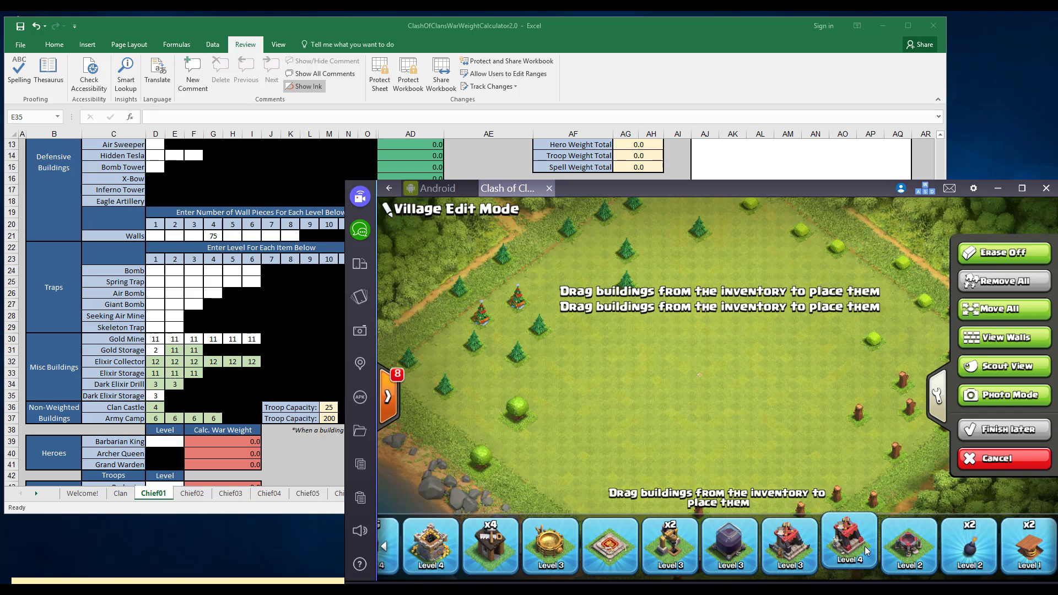
click(912, 551)
click(957, 548)
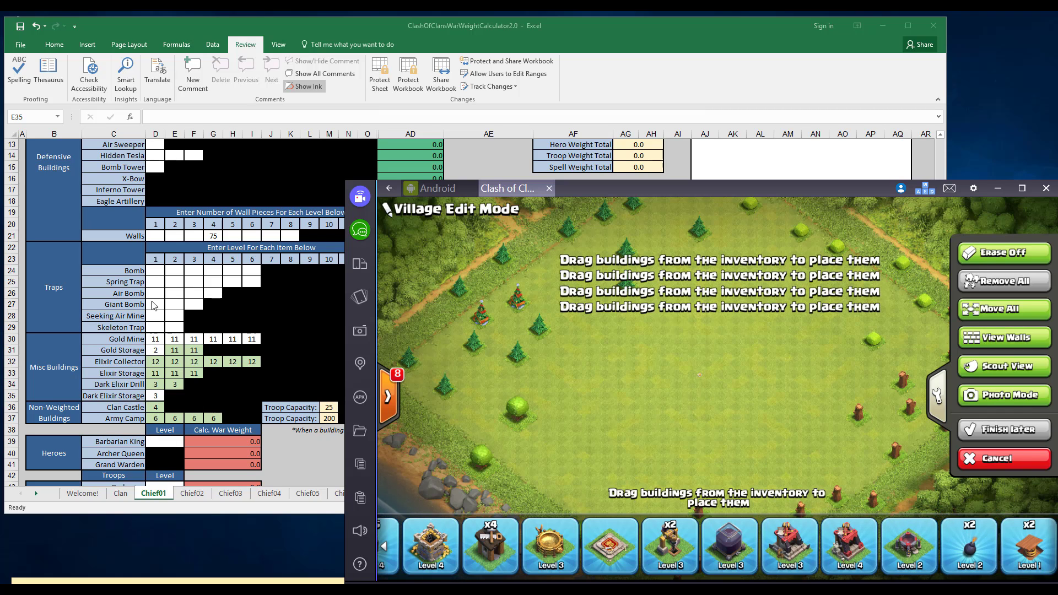
click(155, 271)
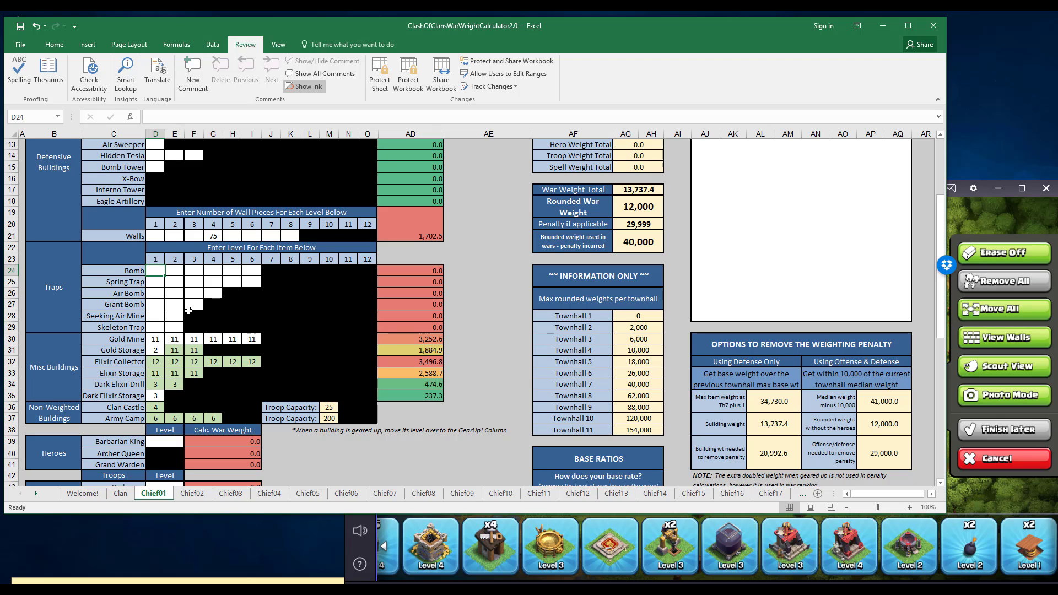
text(2)
key(Right)
text(2)
key(Down)
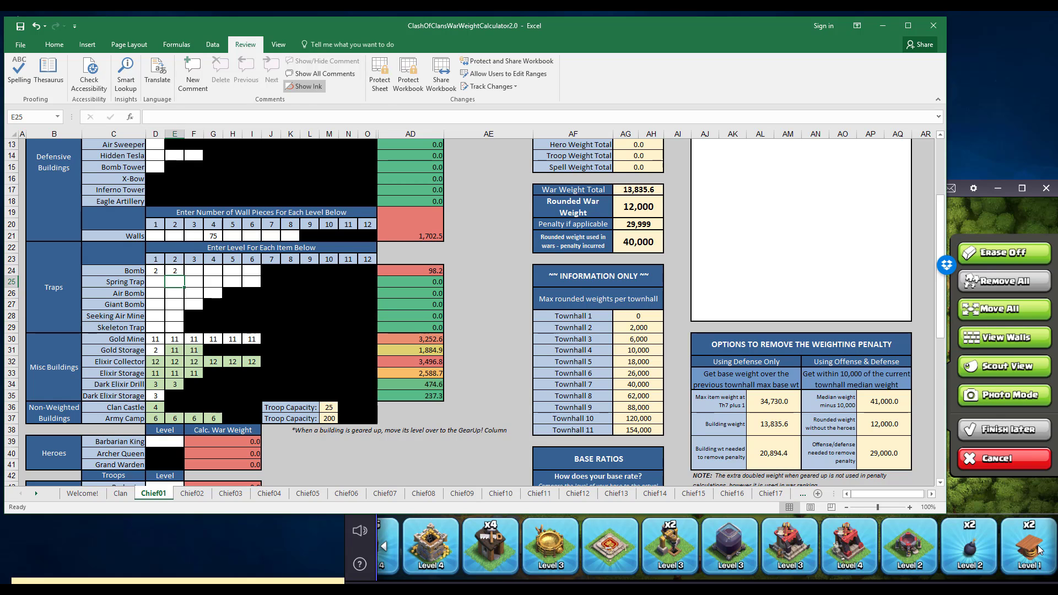
Check the spring traps in the game inventory and enter level 1 for two Spring Traps on the sheet.
click(1031, 562)
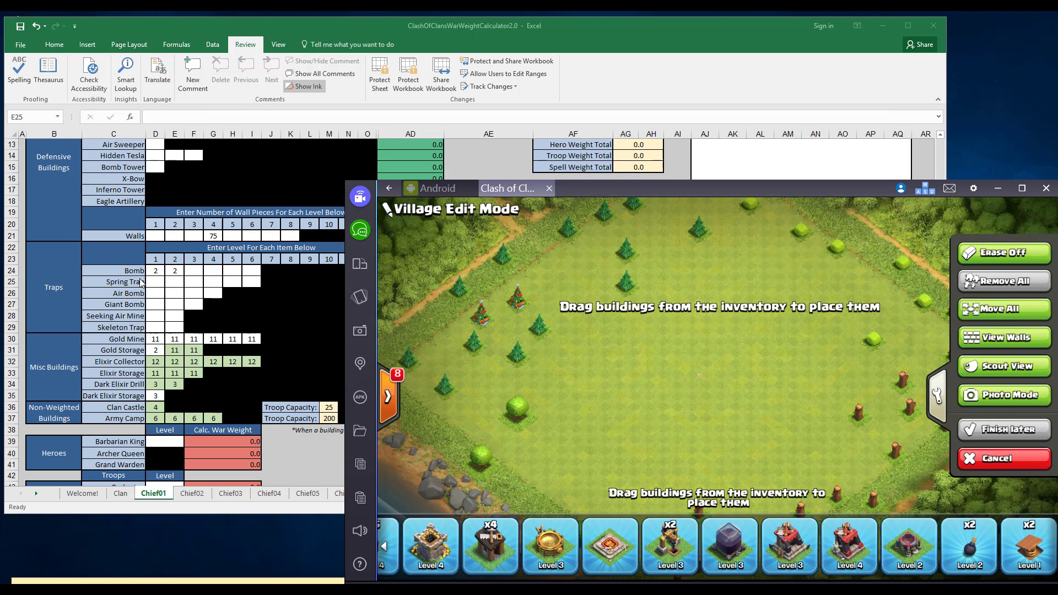
click(159, 287)
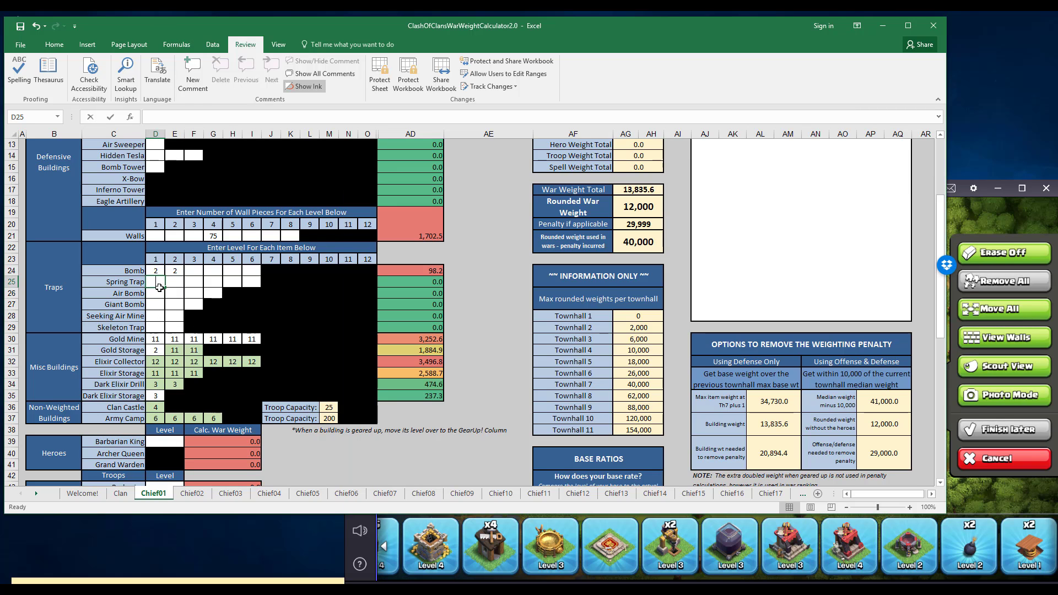
text(1)
key(Tab)
text(1)
key(Tab)
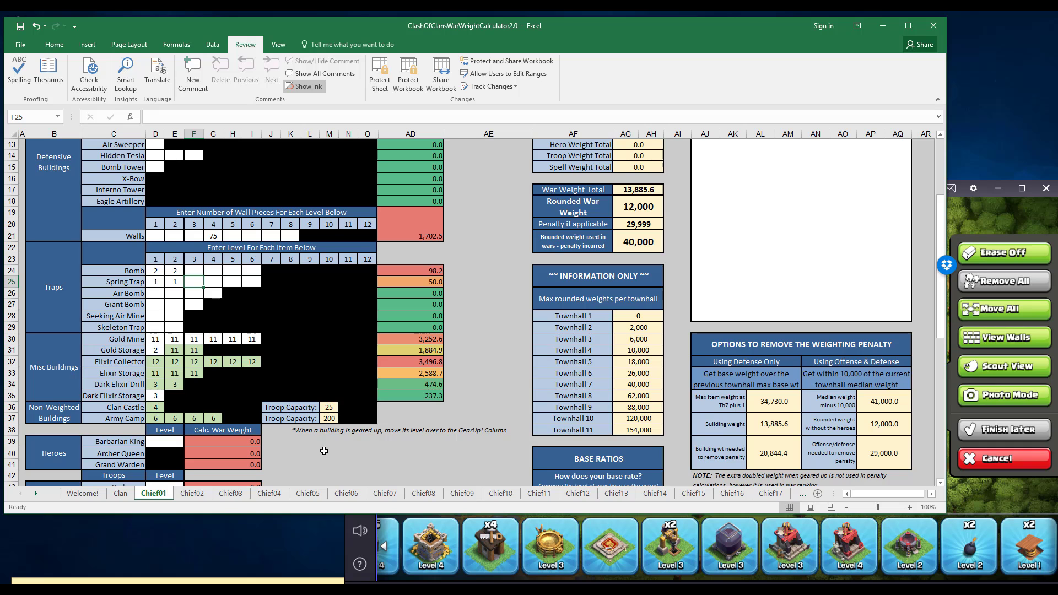
Cancel Village Edit Mode in Clash of Clans and return to the home village.
click(772, 555)
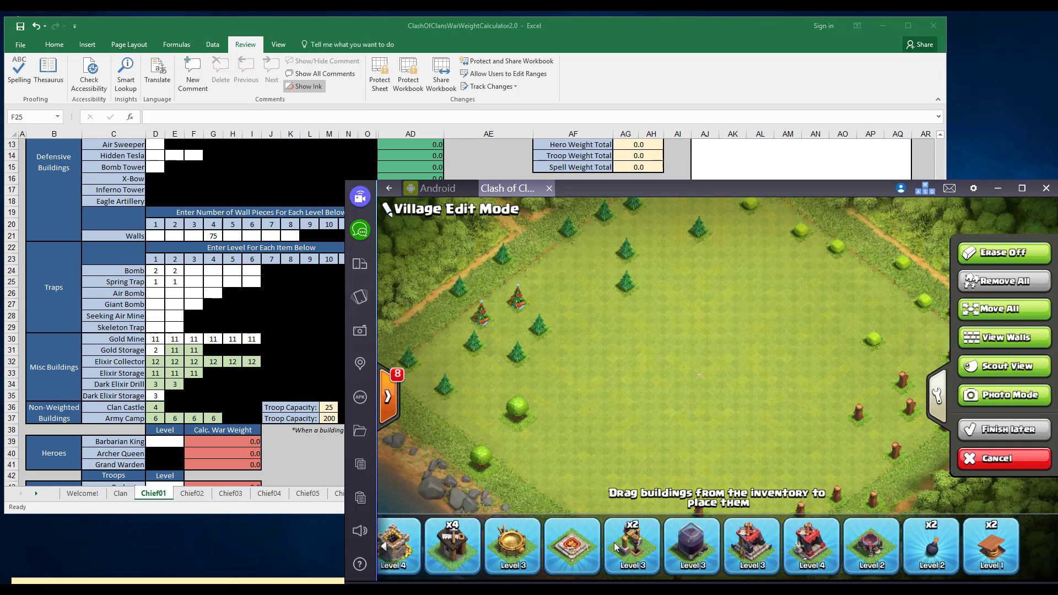
click(997, 457)
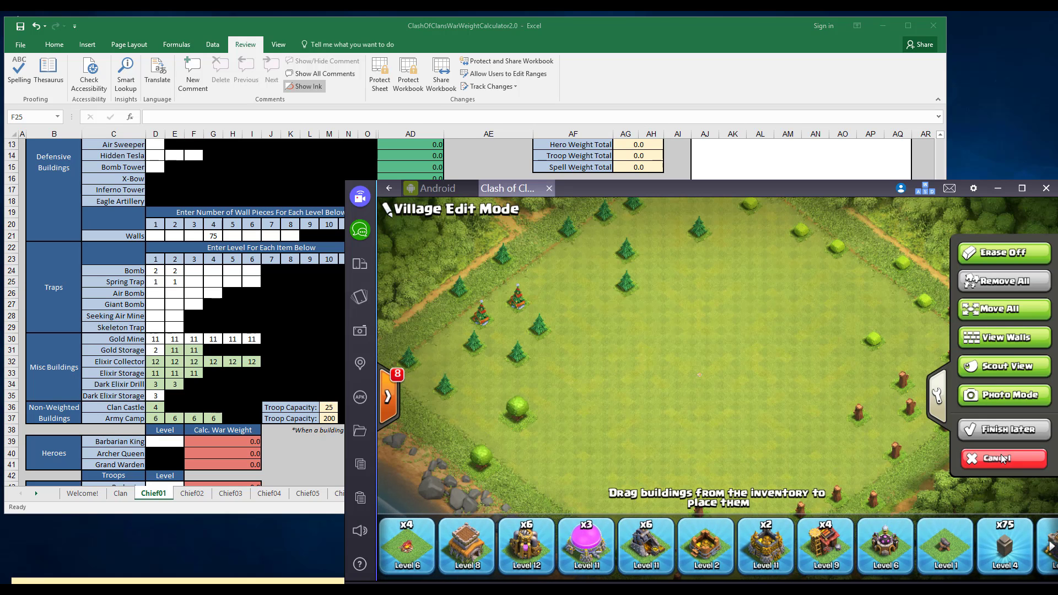
click(1025, 224)
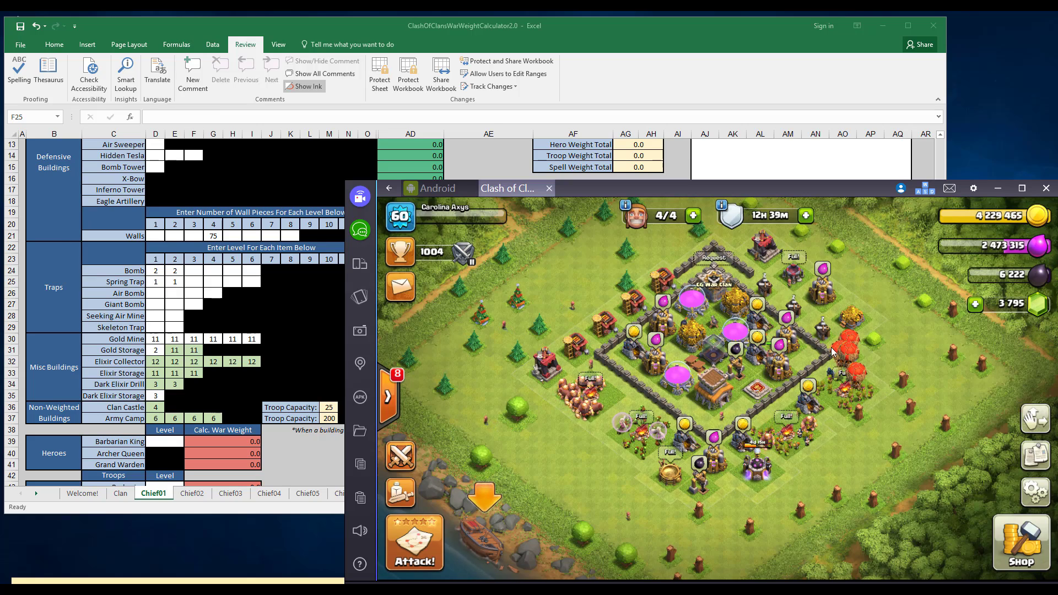
Bring the sheet's Heroes and Troops sections into view, open the player's profile in Clash of Clans and move the game window lower.
click(243, 346)
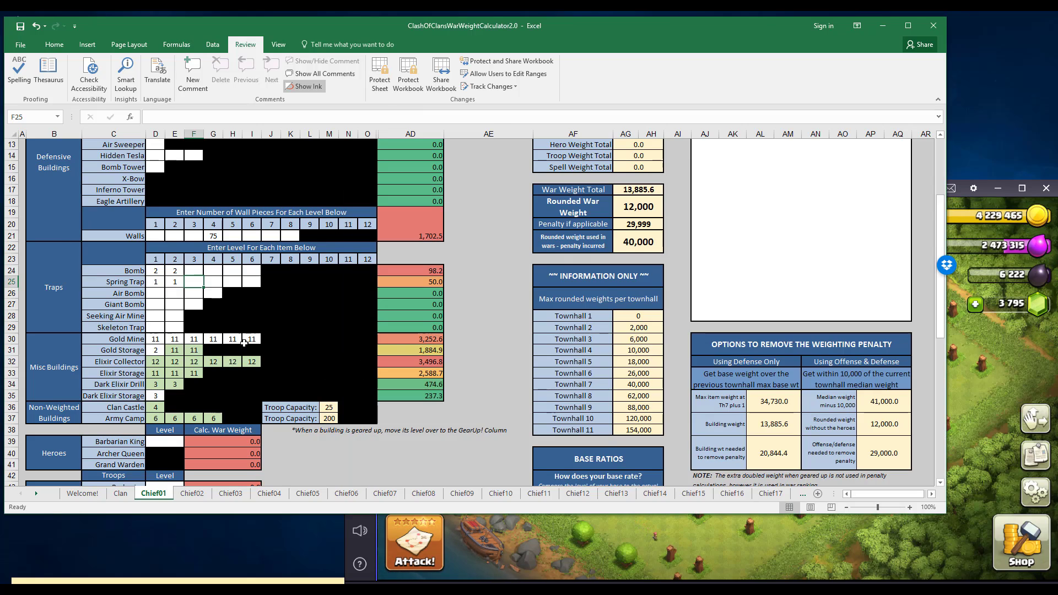
scroll(244, 346, down, 3)
scroll(243, 346, up, 5)
scroll(175, 251, down, 2)
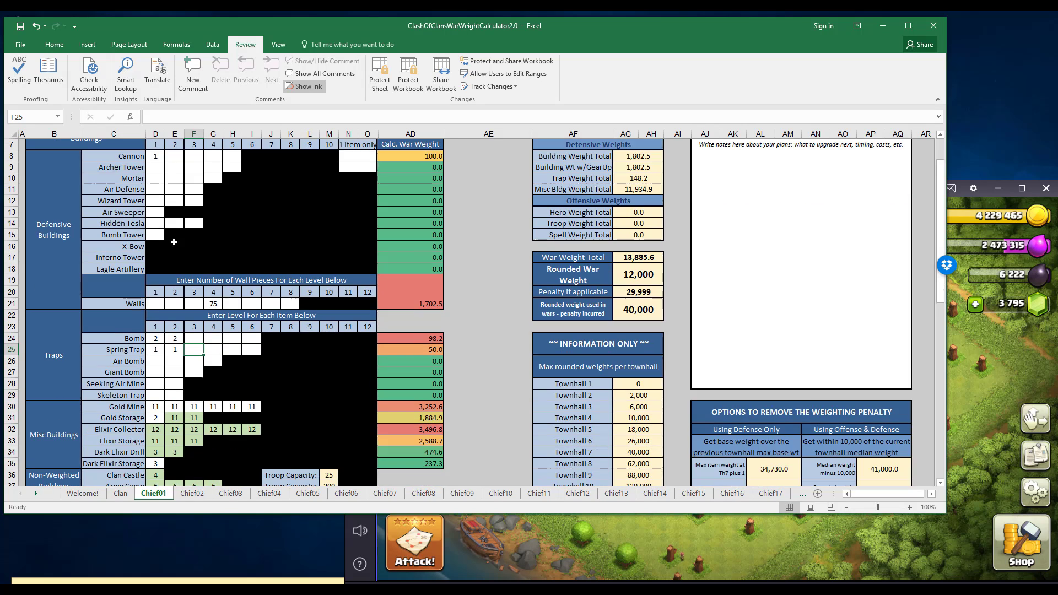
scroll(205, 345, down, 2)
scroll(205, 344, down, 7)
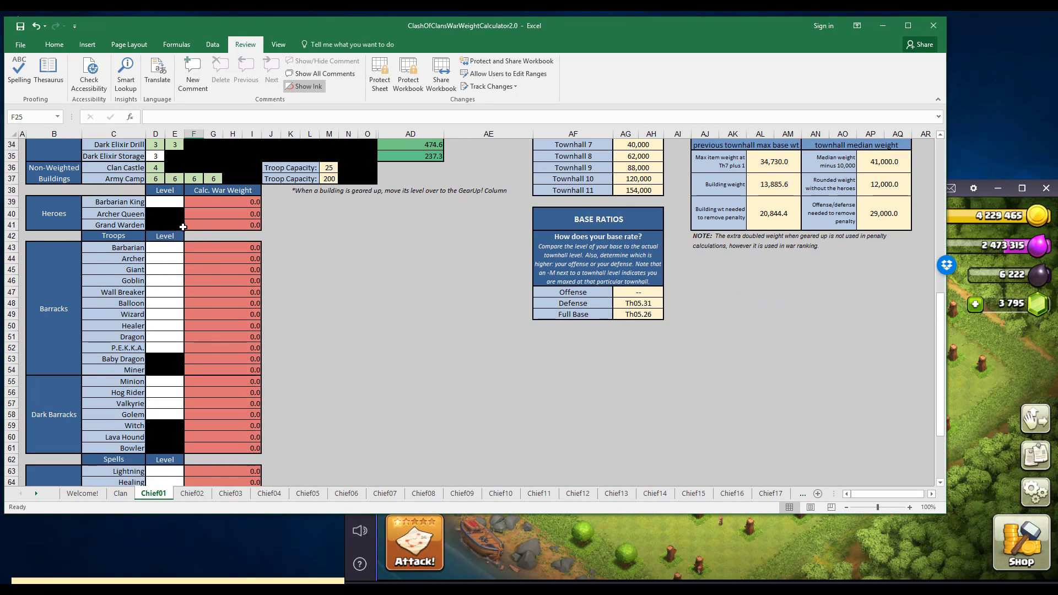
click(669, 534)
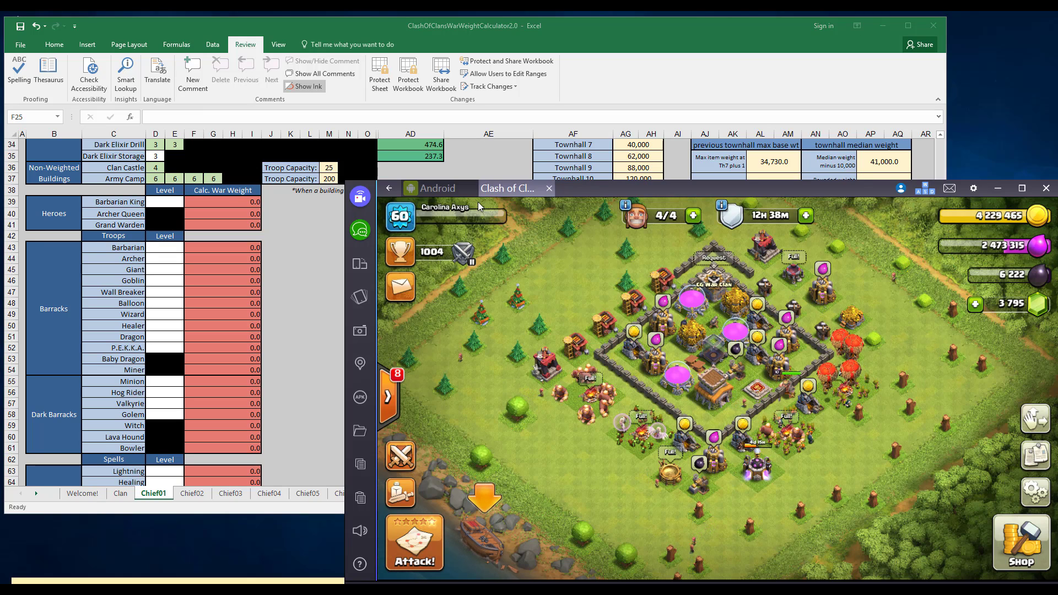
click(408, 220)
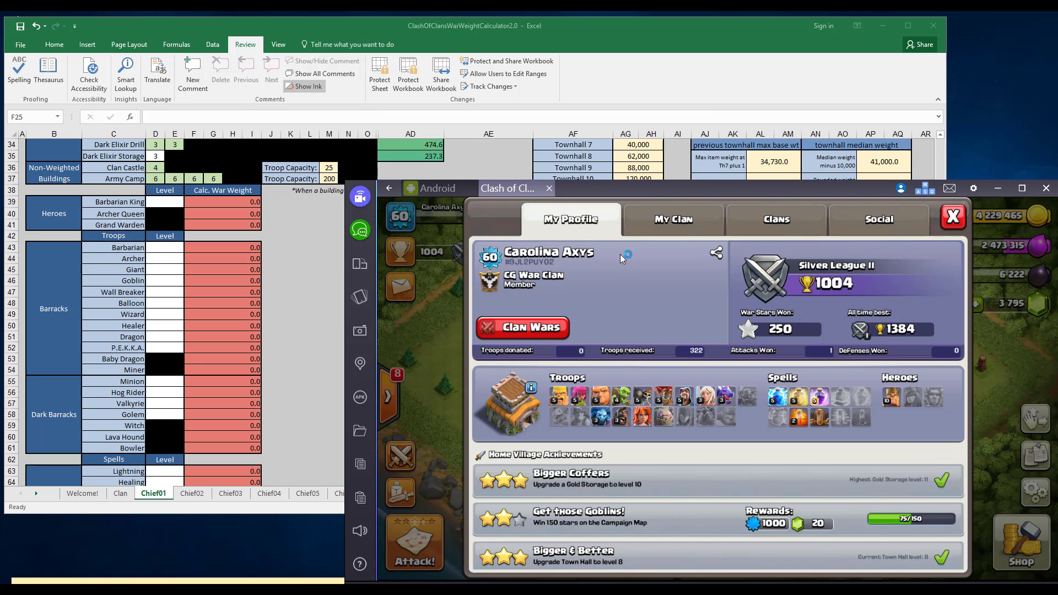
drag(682, 190, 680, 338)
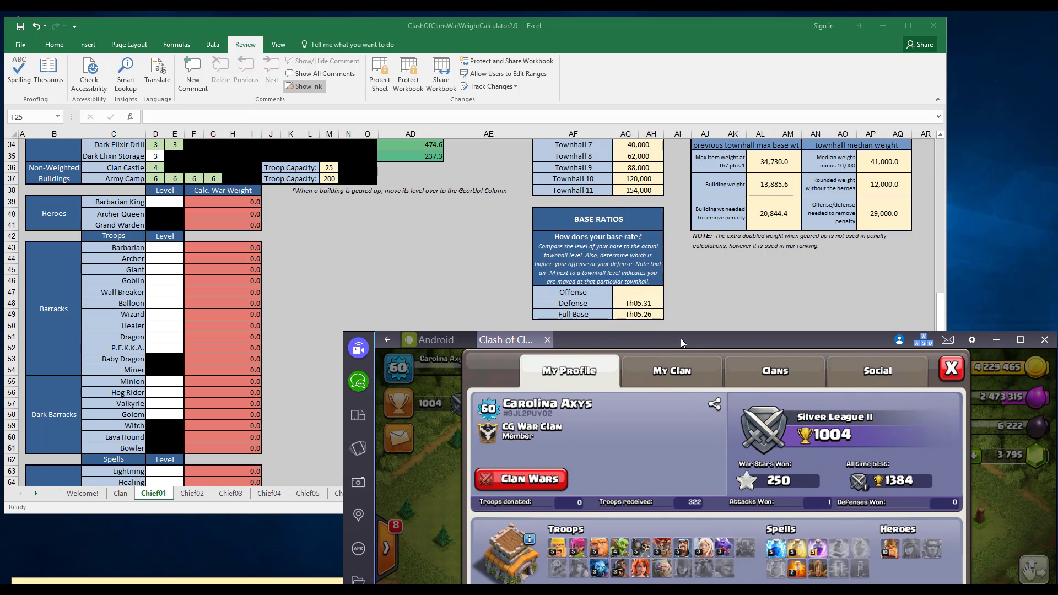
Back in Excel, enter level 5 for Barbarian, Archer, Giant and Wall Breaker and level 4 for Goblin in the Barracks section.
click(339, 278)
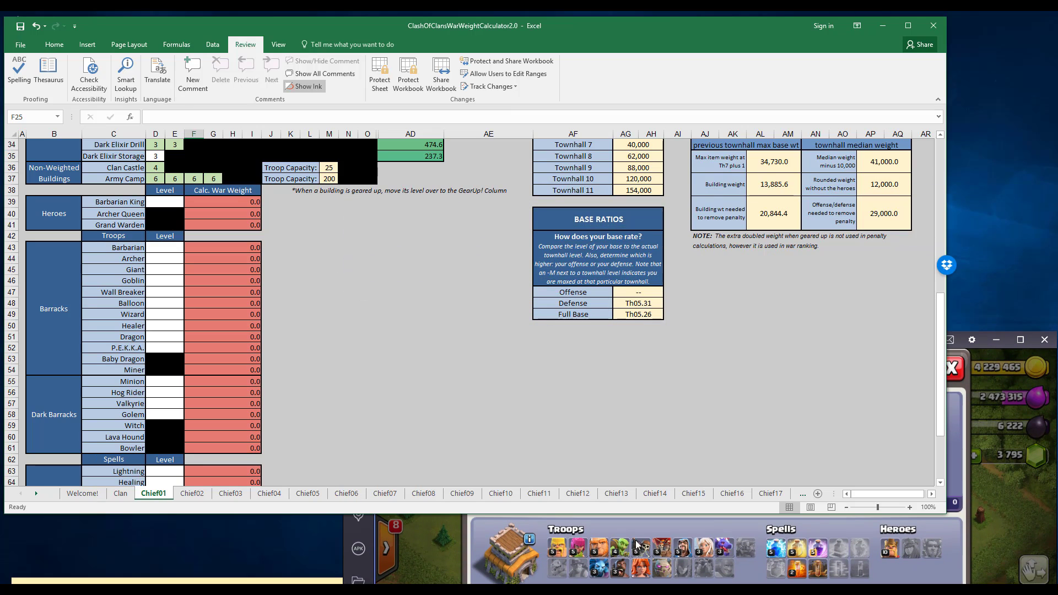
click(178, 247)
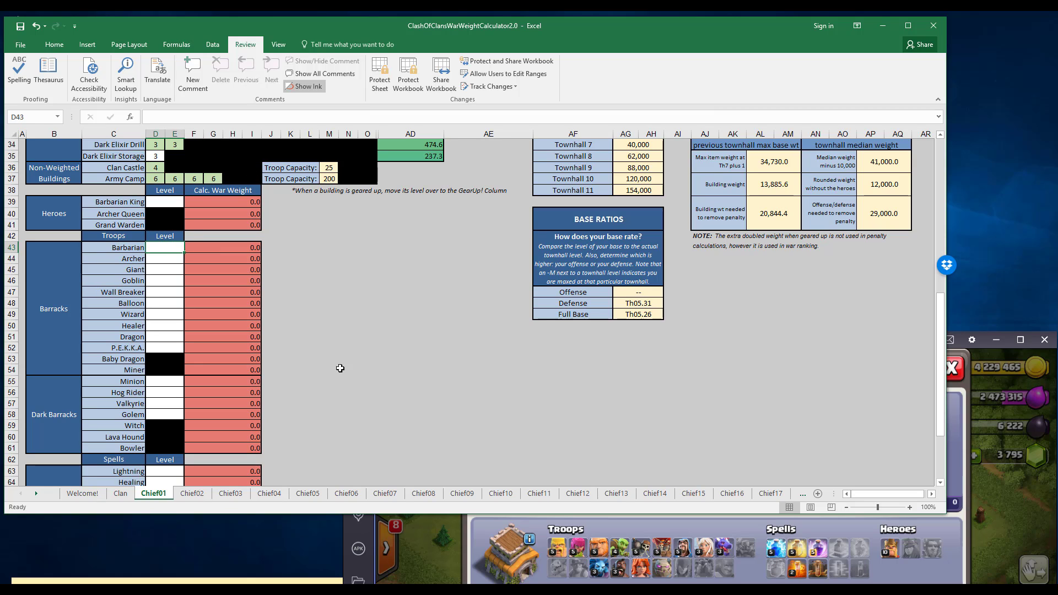
text(5)
key(Return)
text(5)
key(Return)
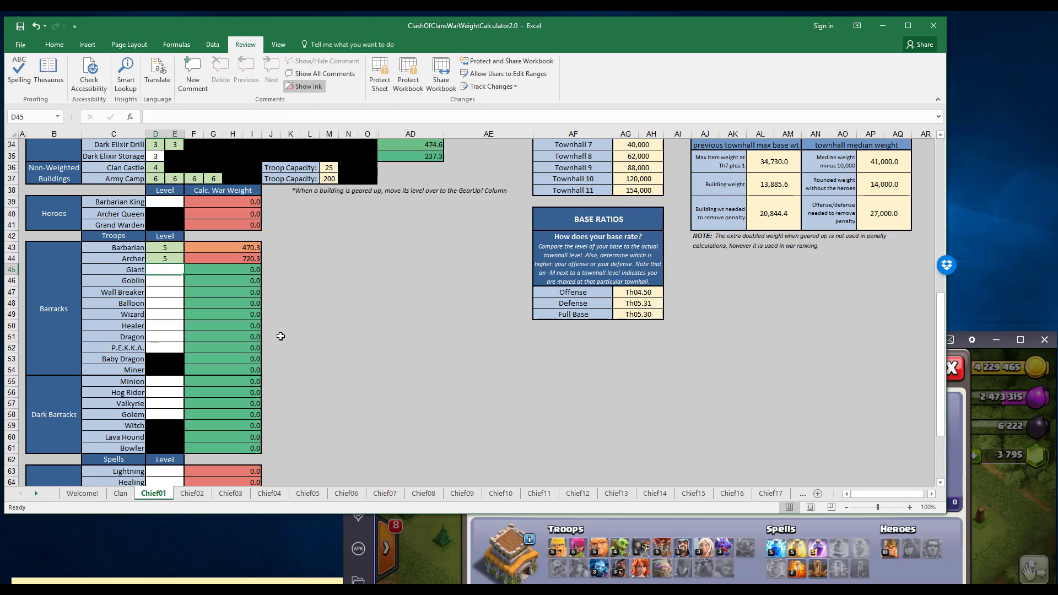
text(5)
key(Return)
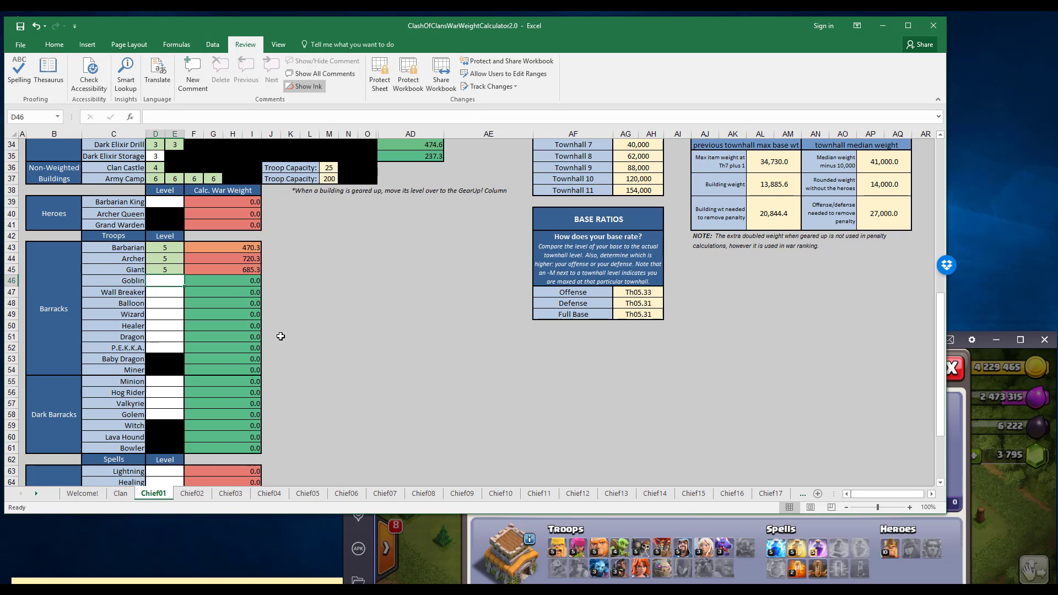
text(4)
key(Return)
text(5)
key(Return)
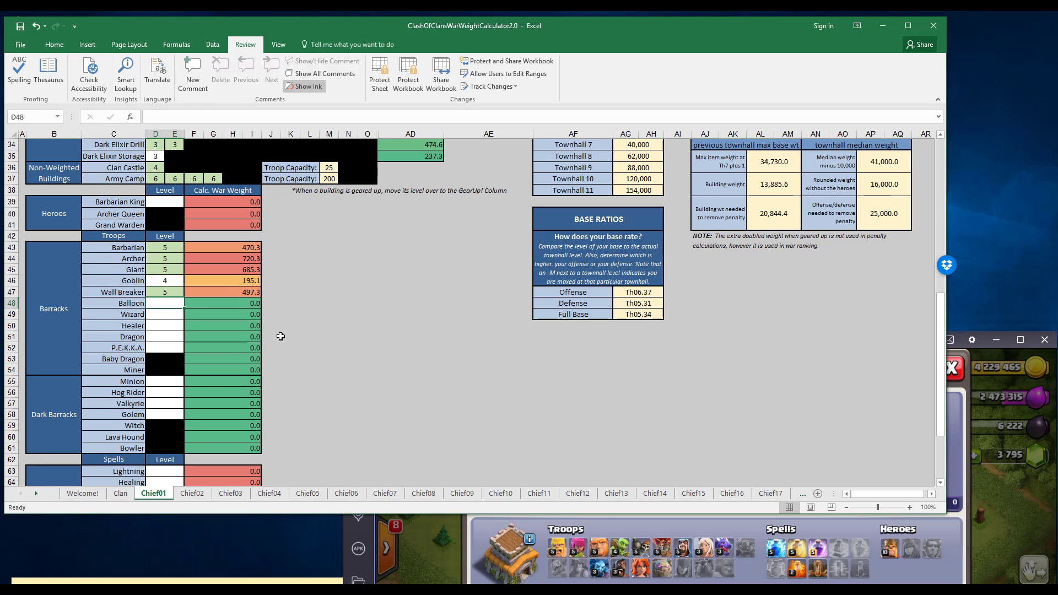
Enter level 5 for Balloon and Wizard and level 3 for Healer and Dragon, leaving P.E.K.K.A. blank.
text(5)
key(Return)
text(5)
key(Return)
text(3)
key(Return)
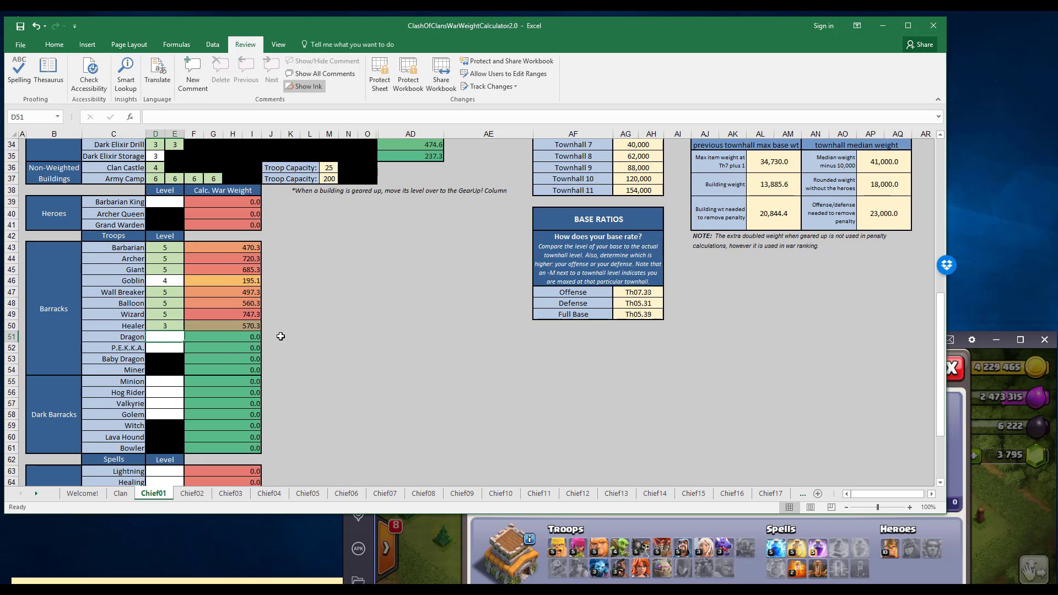
text(3)
key(Return)
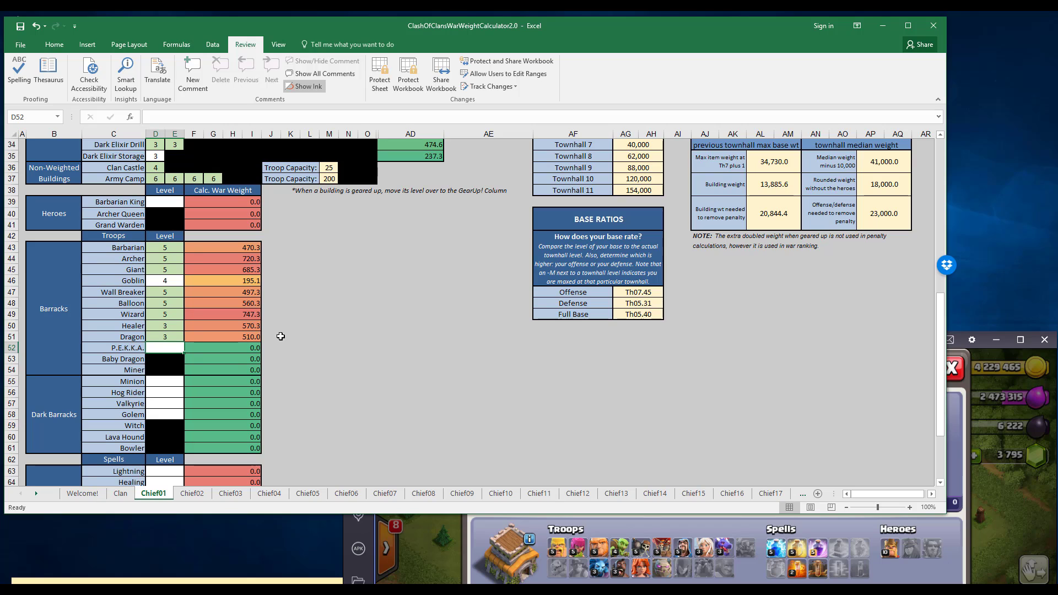
key(Return)
key(Return)
key(Return)
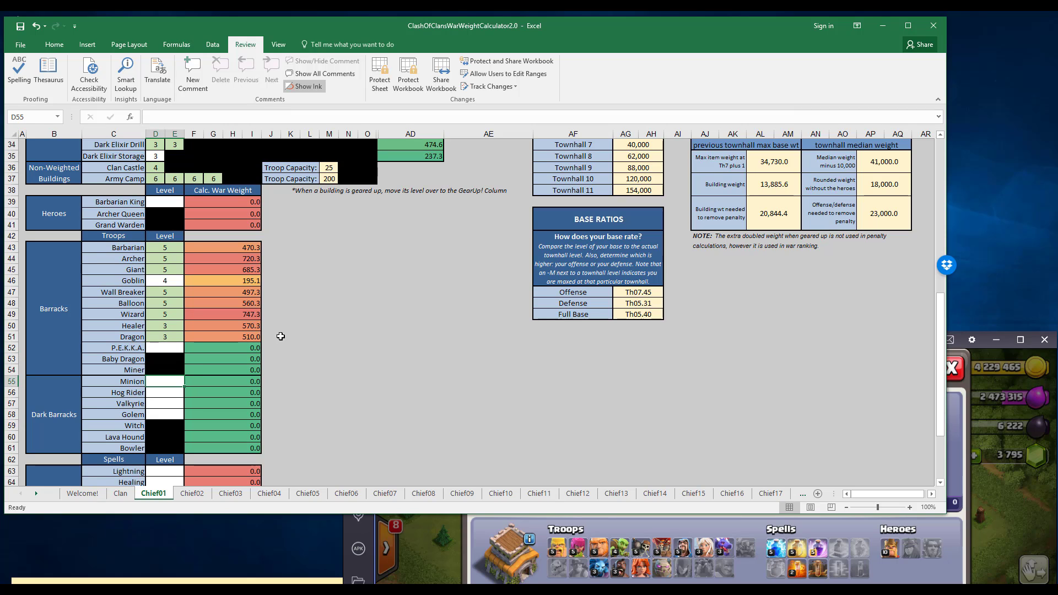
Enter level 3 for Minion and Hog Rider and level 1 for Valkyrie and Golem in the Dark Barracks section.
text(3)
key(Return)
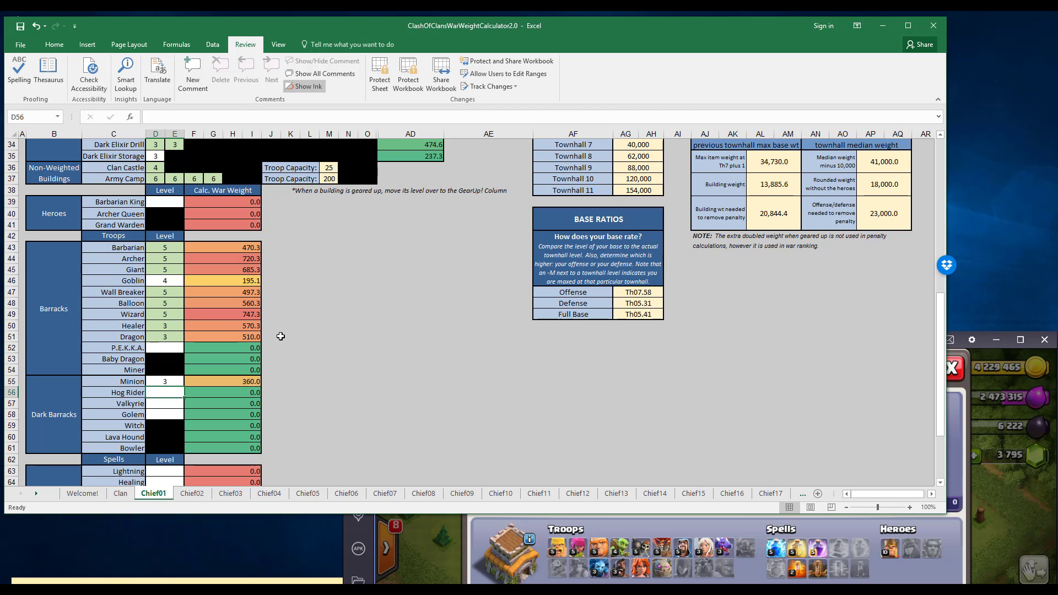
text(3)
key(Return)
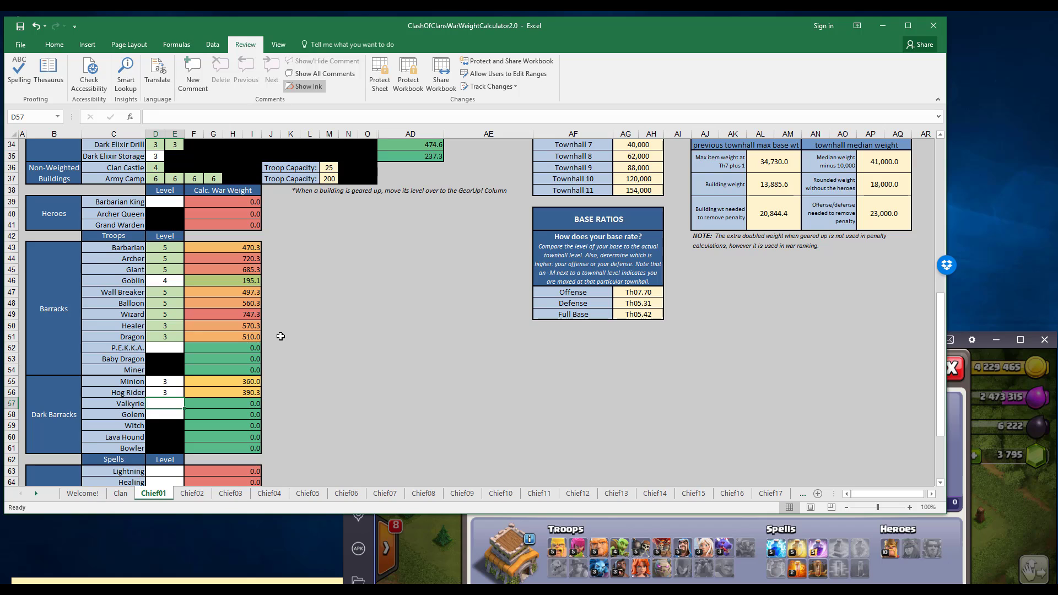
text(1)
key(Return)
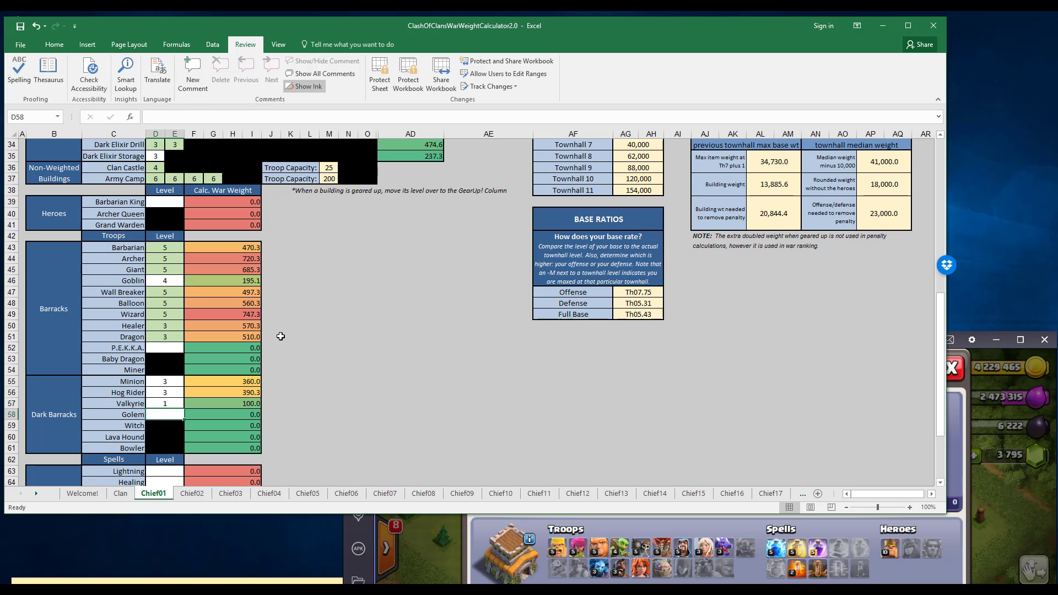
text(1)
key(Return)
key(Up)
key(Up)
key(Up)
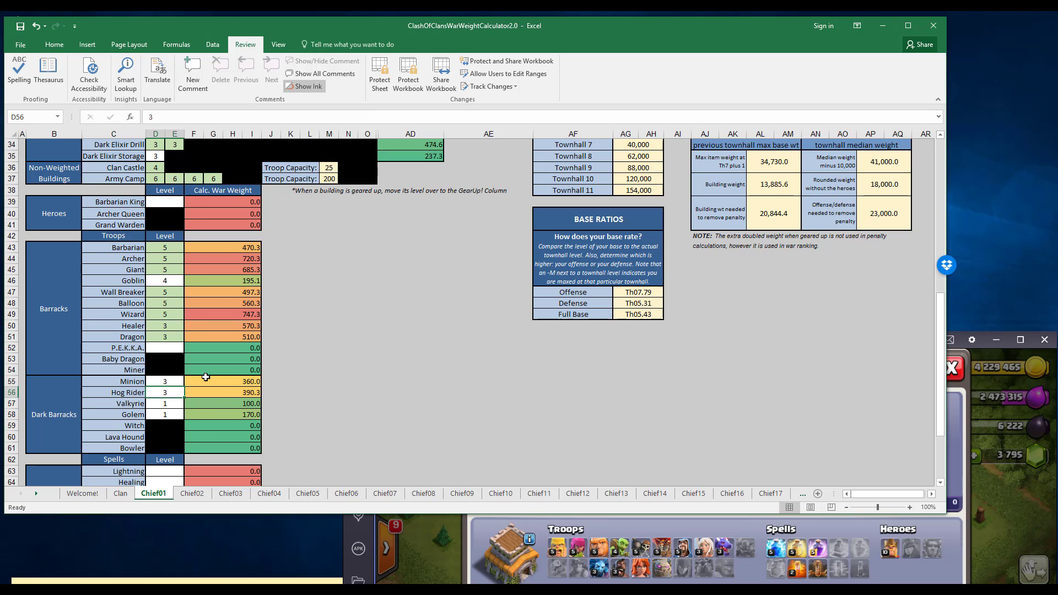
Enter level 5 for the Lightning, Healing and Rage spells in the Spell Factory section.
scroll(389, 411, down, 4)
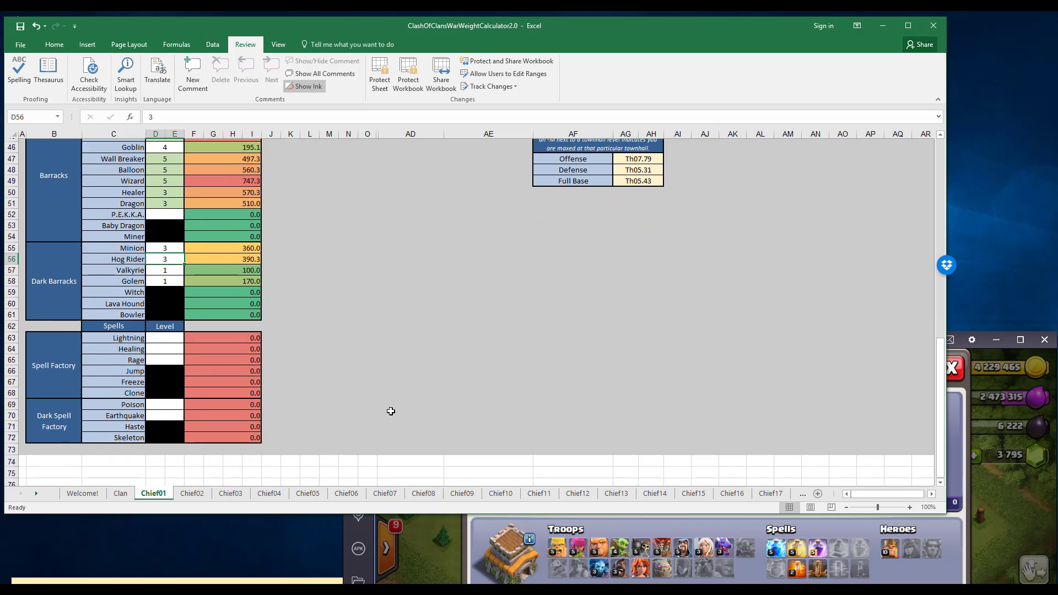
click(168, 335)
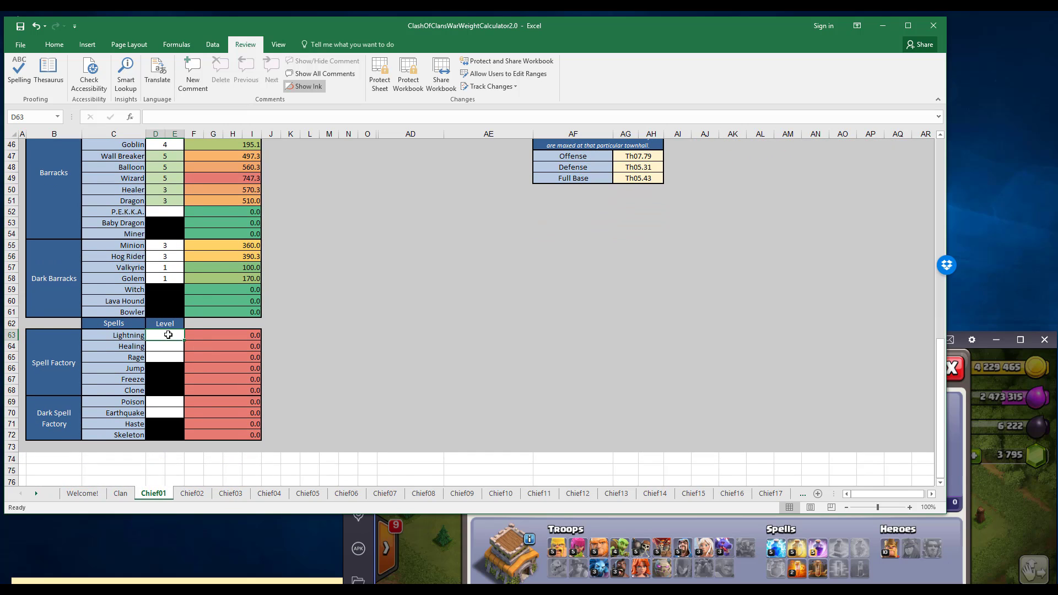
text(5)
key(Return)
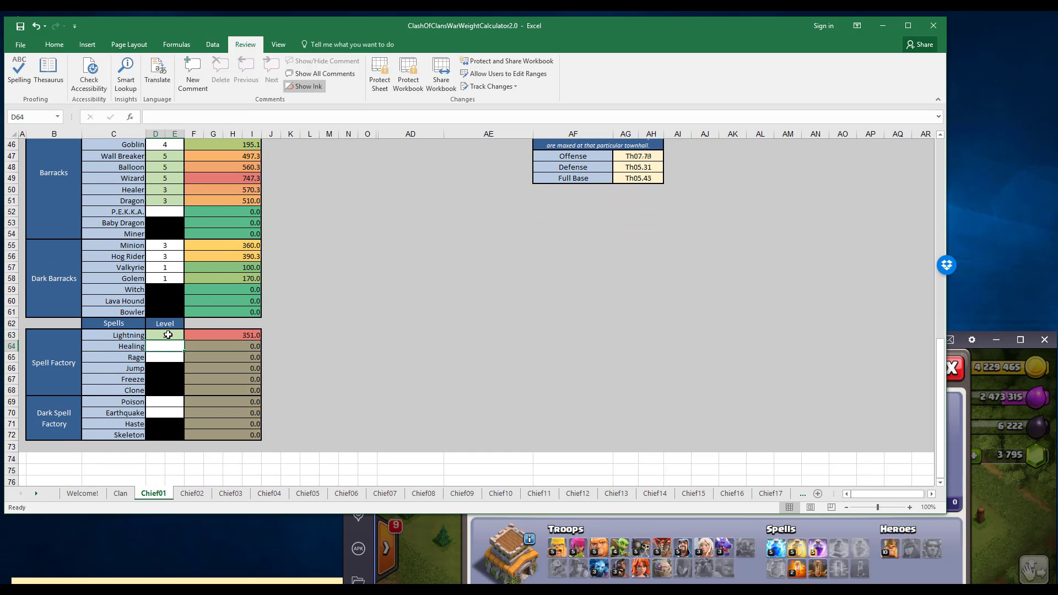
text(5)
key(Return)
text(5)
key(Return)
key(Return)
key(Return)
key(Return)
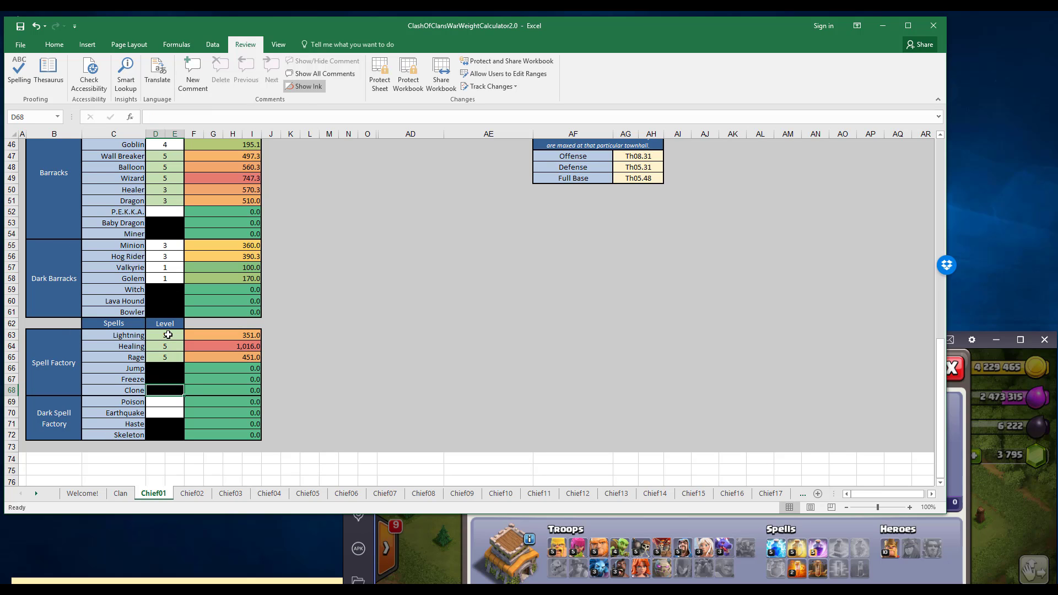
Enter level 2 for Poison and level 1 for Earthquake in the Dark Spell Factory section.
text(2)
key(Return)
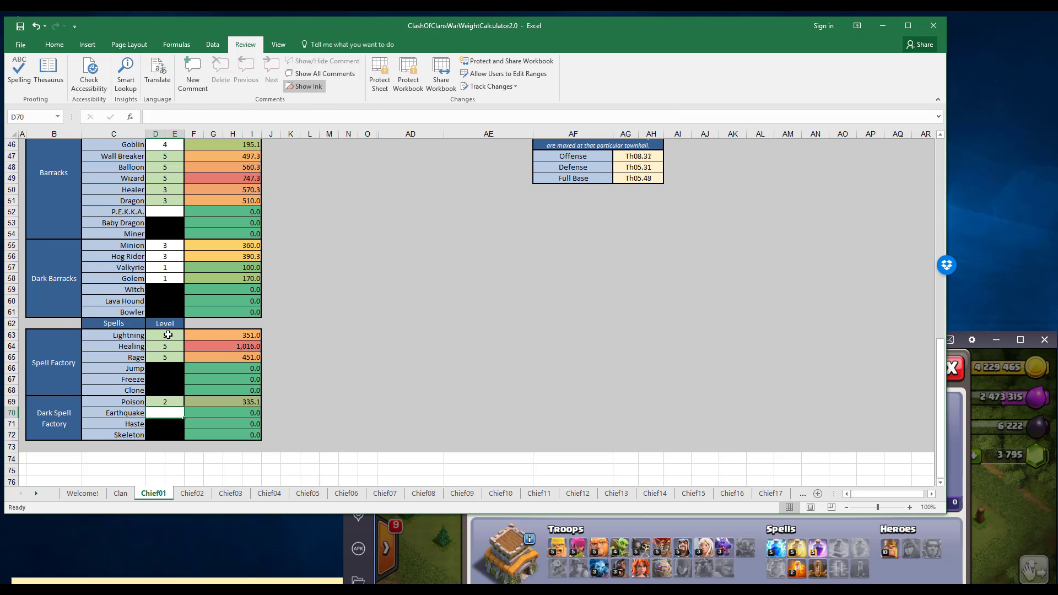
text(1)
key(Return)
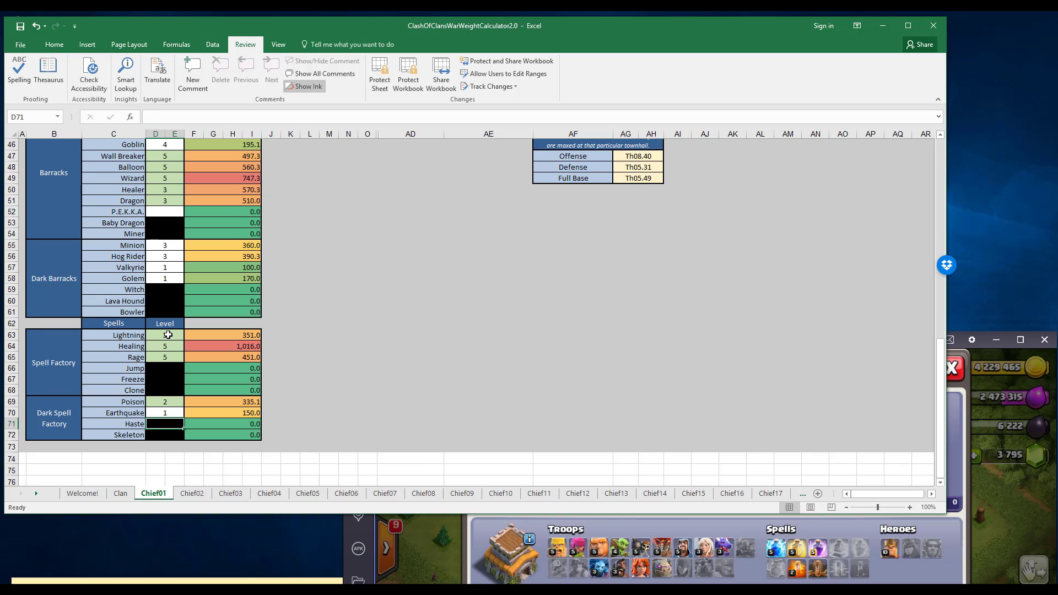
Enter level 10 for the Barbarian King in the Heroes section.
scroll(290, 415, up, 5)
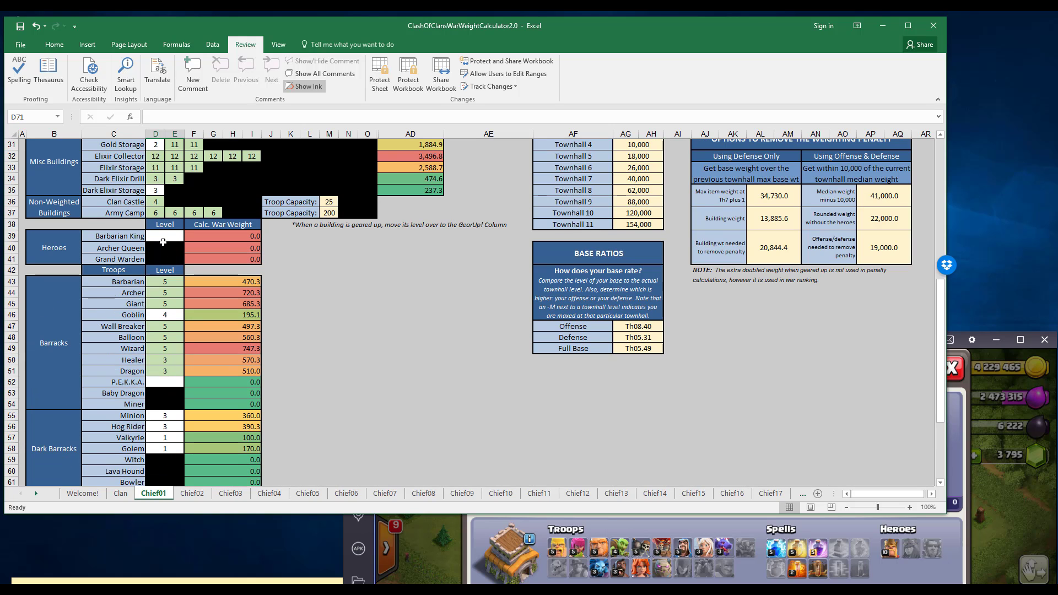
click(160, 236)
text(10)
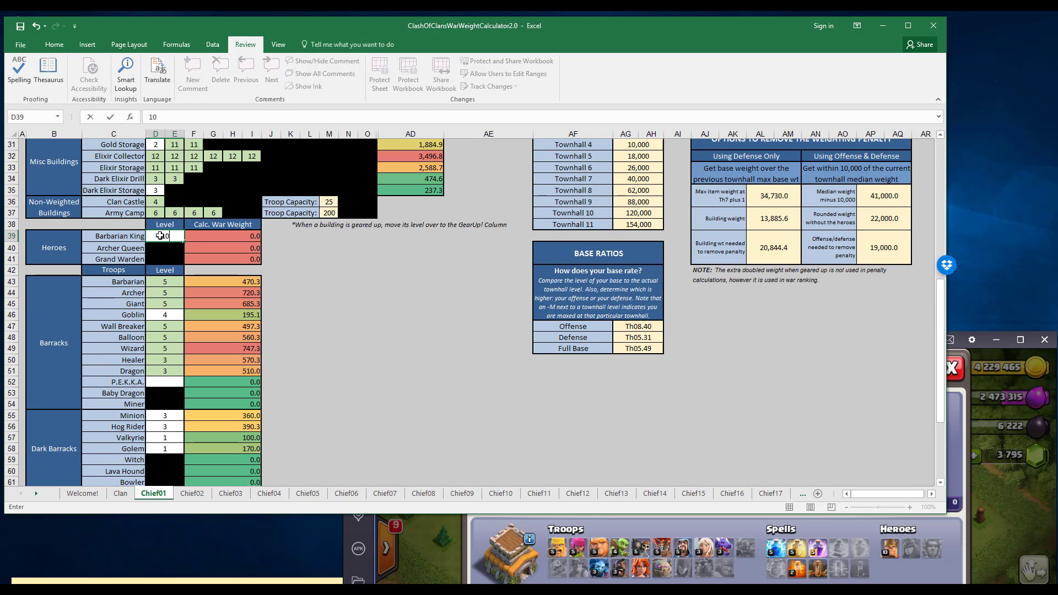
key(Return)
click(311, 313)
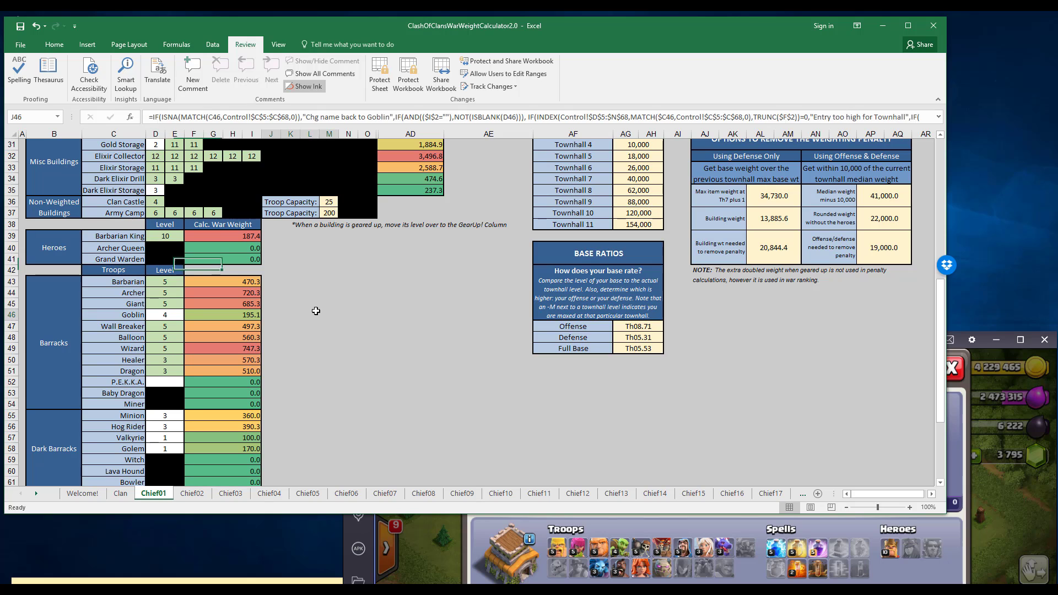
Stretch the Excel window to full height and examine the Rounded War Weight and the options to remove the weighting penalty.
double_click(379, 515)
scroll(463, 475, up, 4)
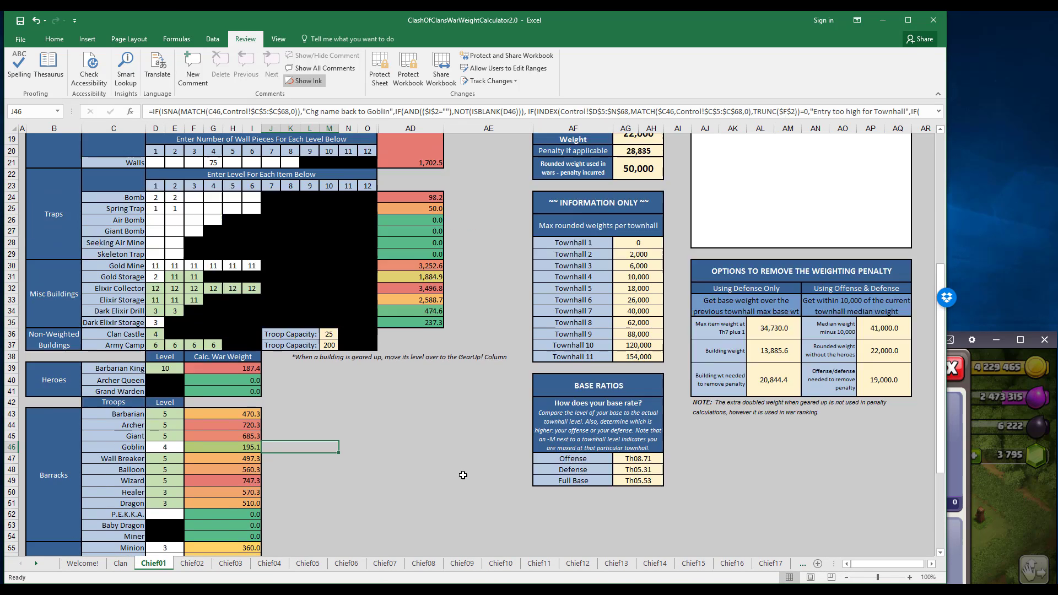
scroll(463, 475, up, 1)
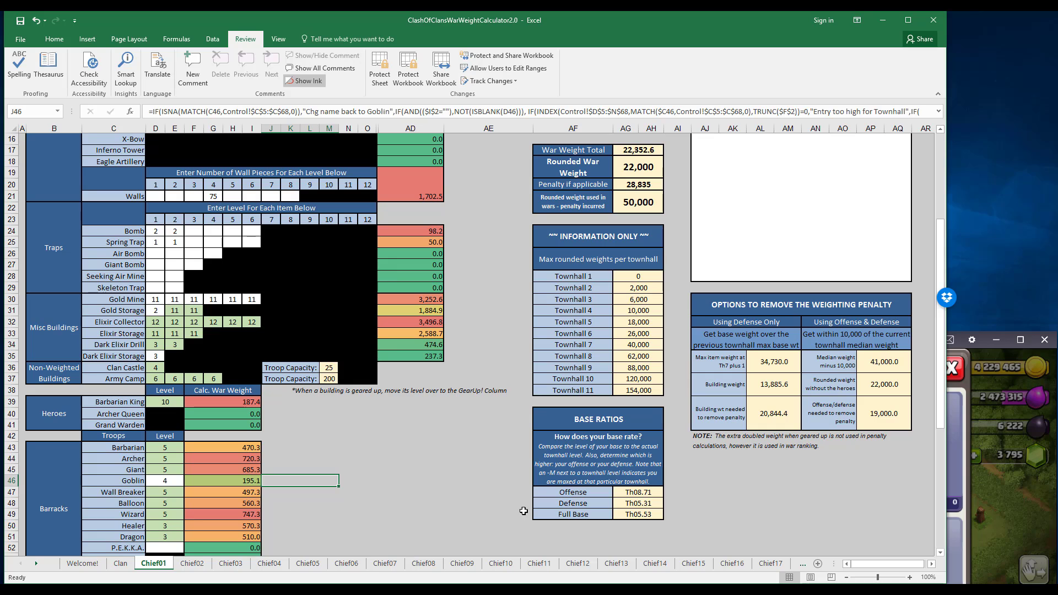
scroll(334, 435, up, 4)
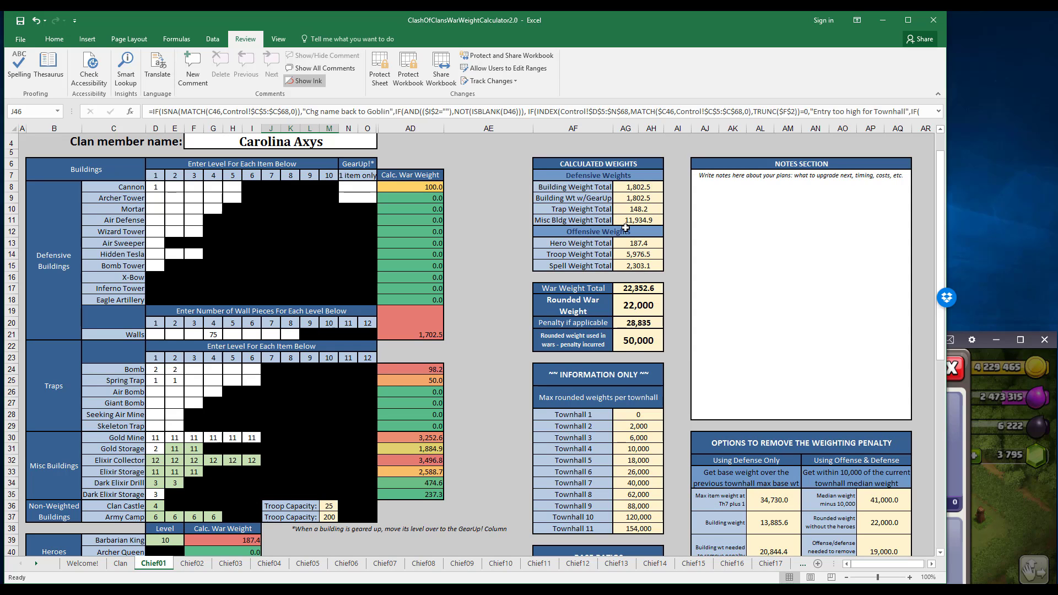
click(635, 310)
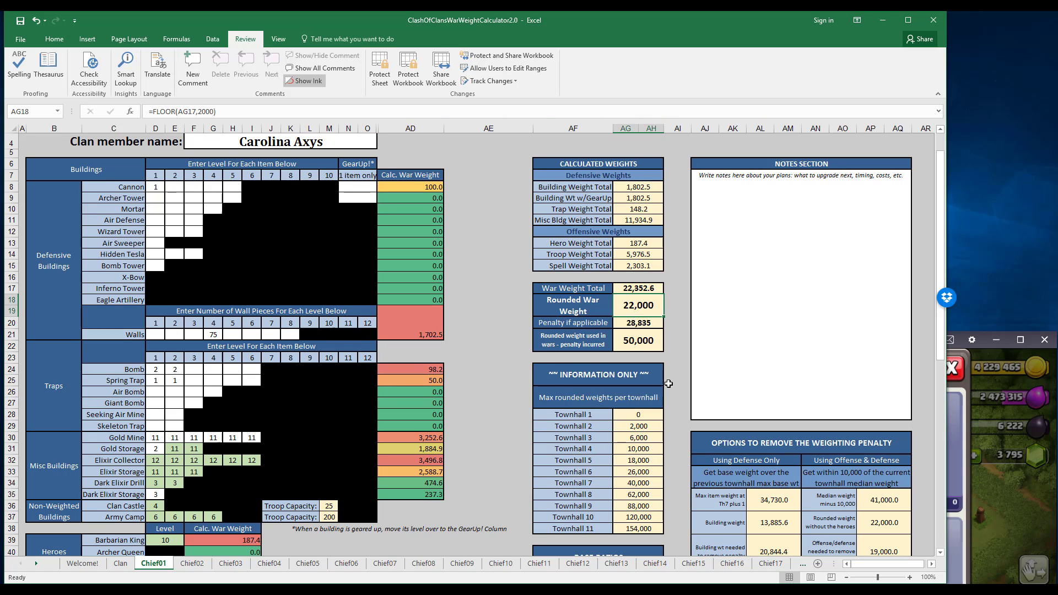
scroll(668, 380, down, 2)
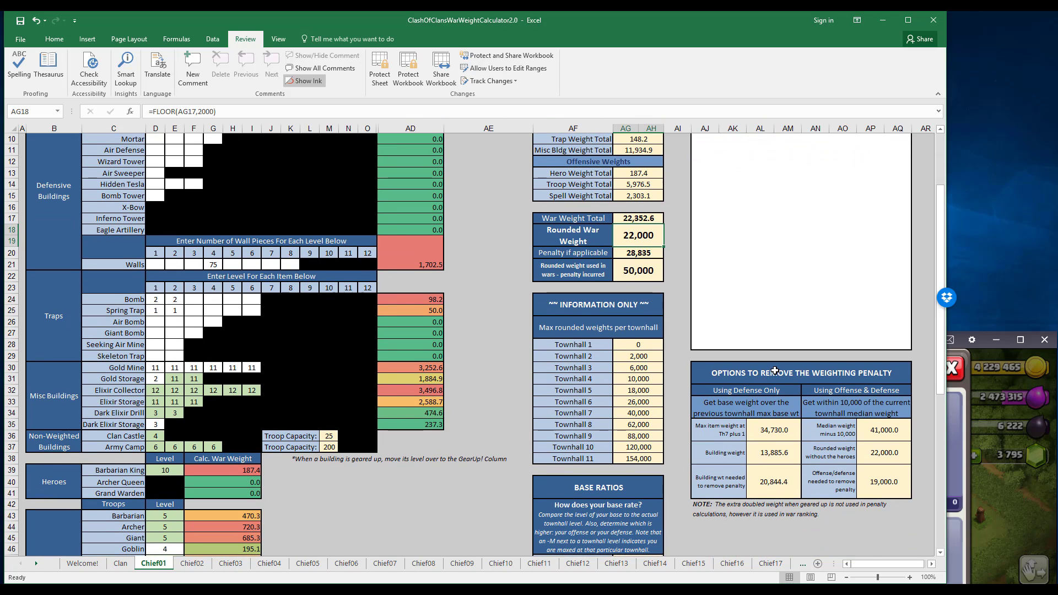
click(831, 375)
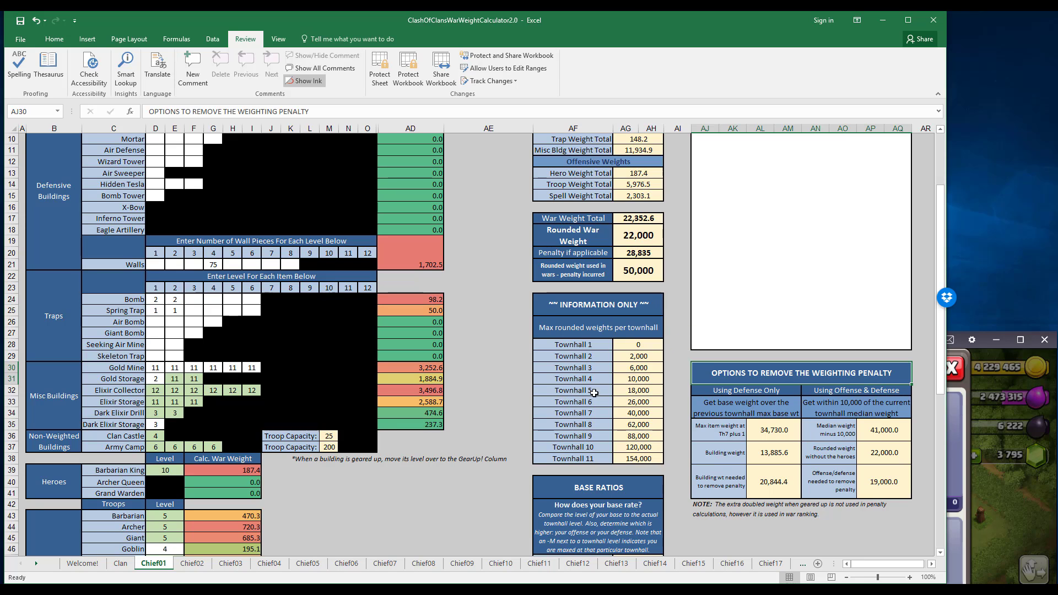
Switch to Clash of Clans, close the player's profile, move the game window higher and inspect the home village.
click(1028, 509)
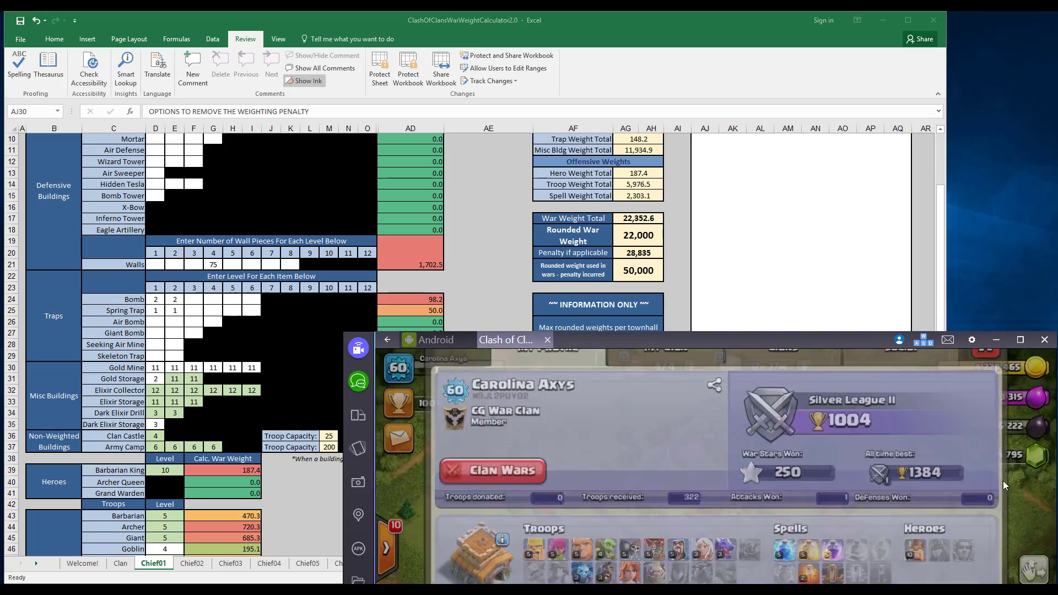
drag(768, 336, 767, 198)
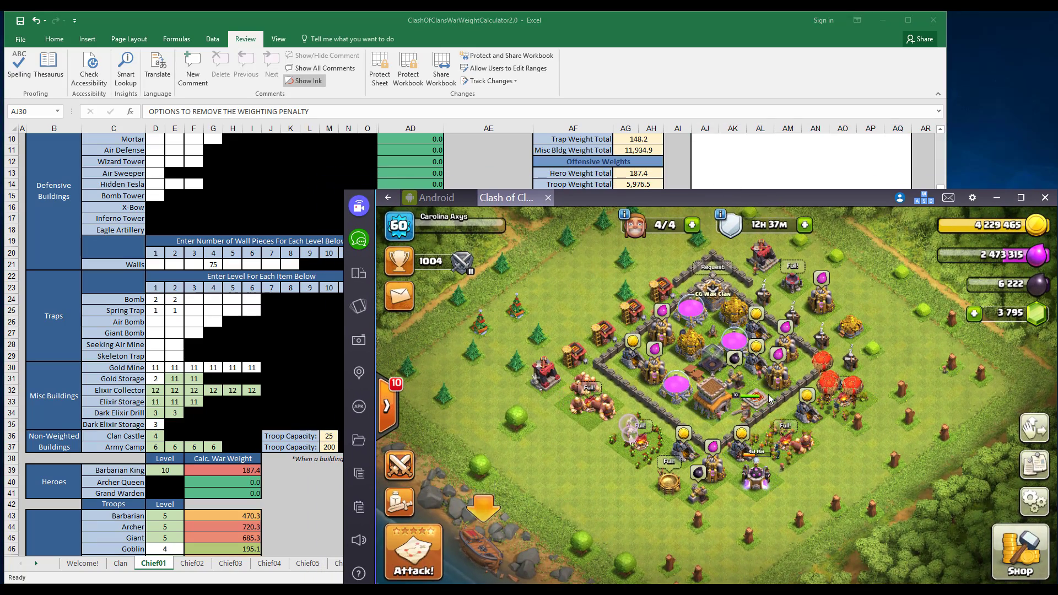
drag(695, 414, 771, 496)
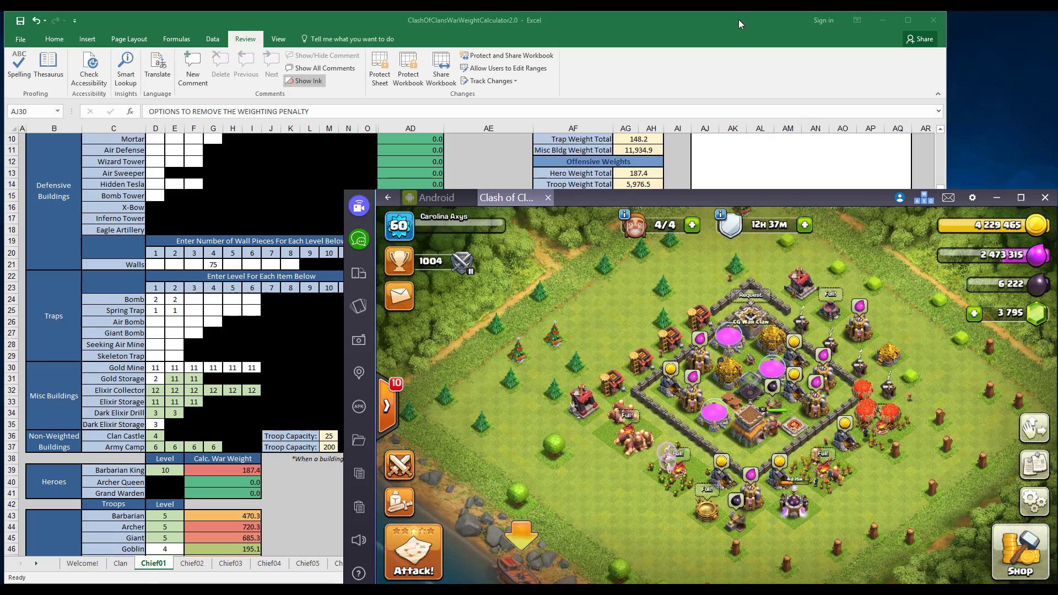
Back in Excel, examine the defense-only building weight, the building, trap and misc building totals behind it, and the weight needed to remove the penalty.
click(758, 21)
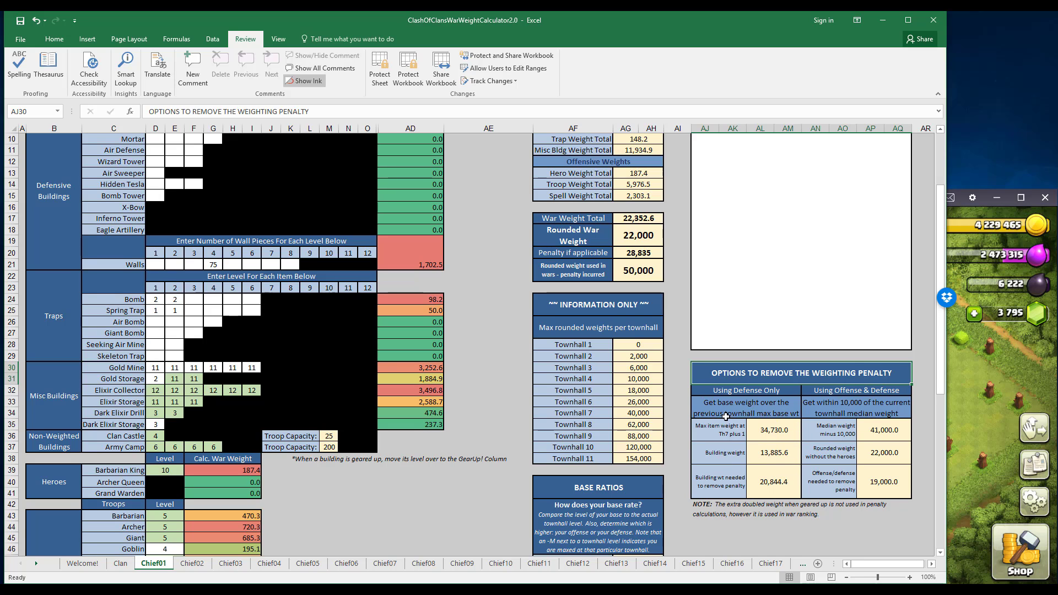
scroll(720, 427, up, 1)
click(764, 489)
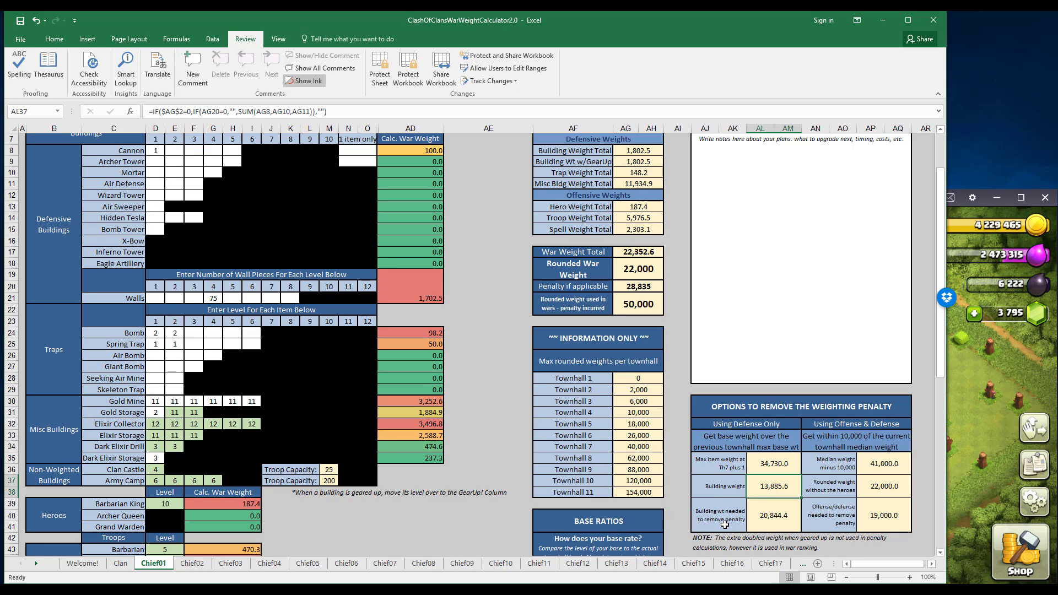
click(771, 507)
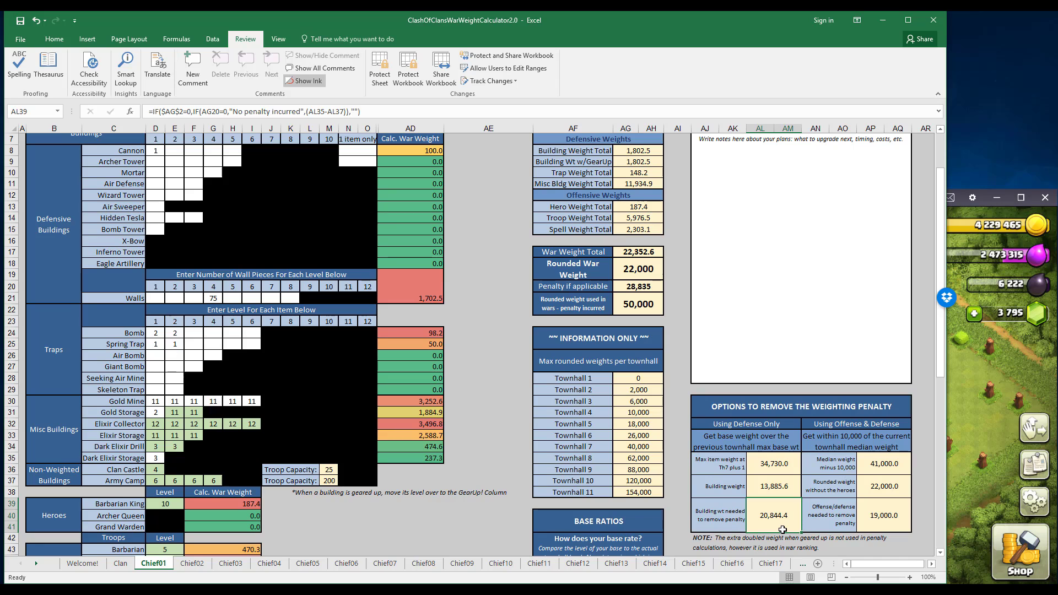
click(776, 489)
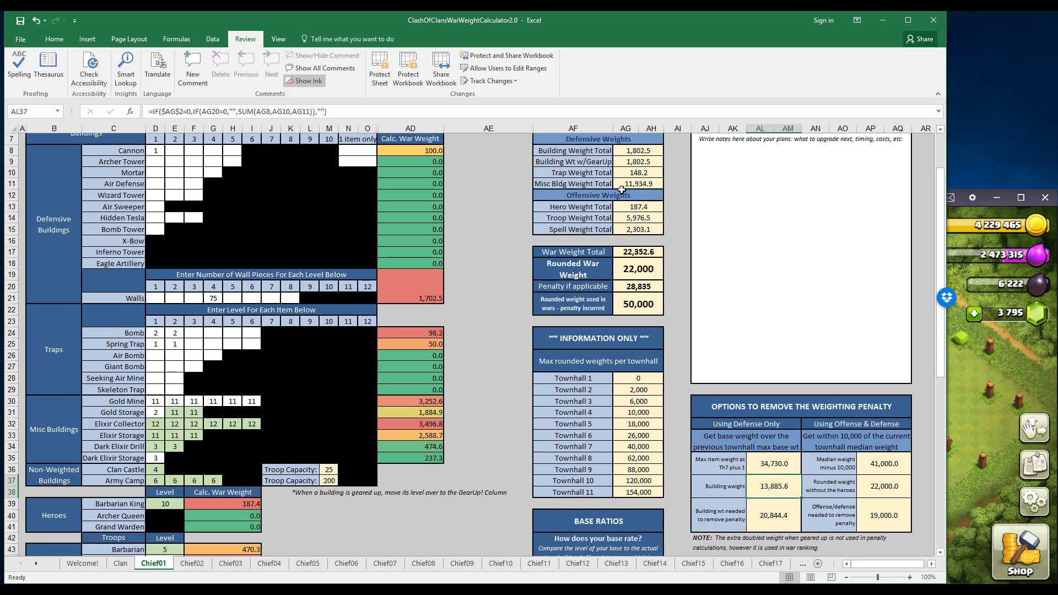
click(641, 172)
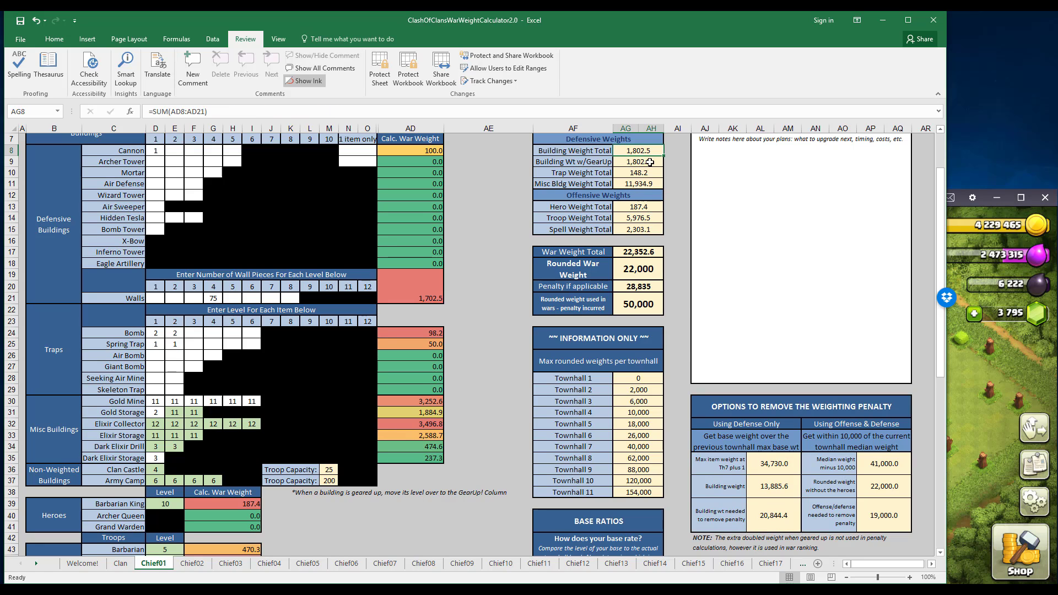
click(645, 183)
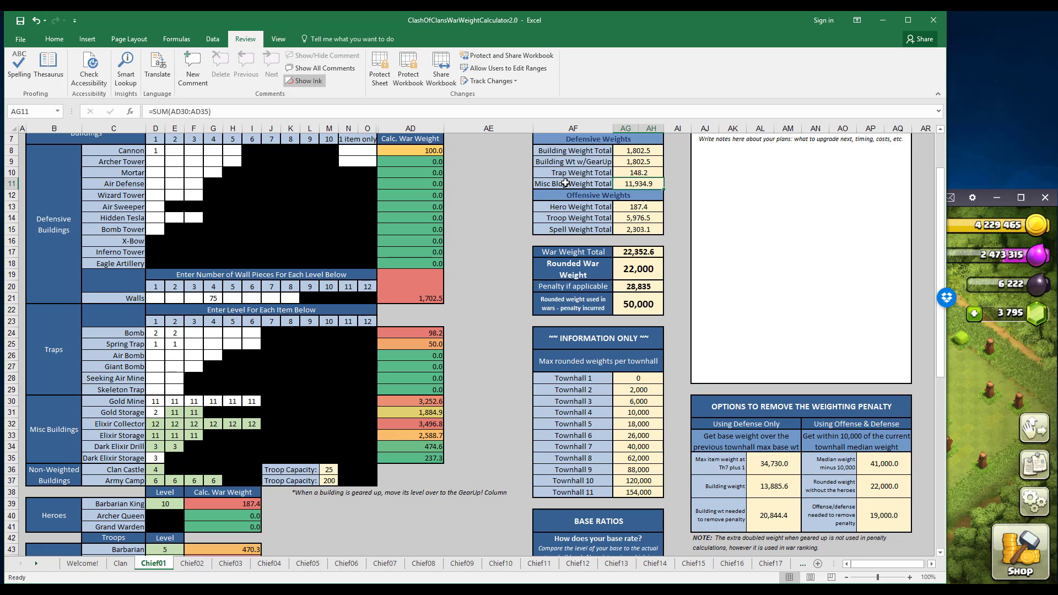
click(627, 150)
click(626, 172)
click(774, 487)
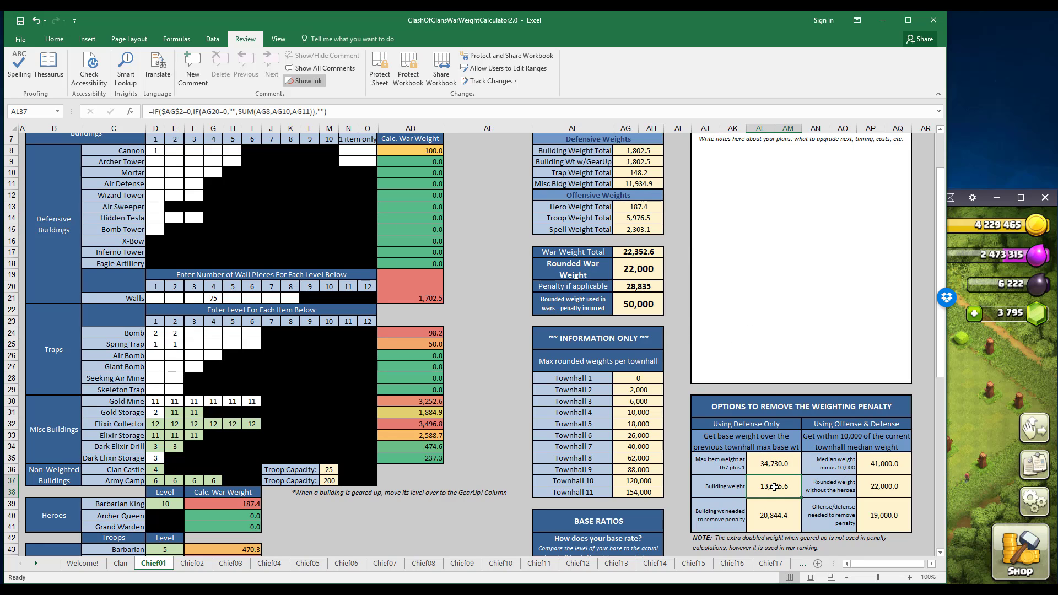
click(774, 510)
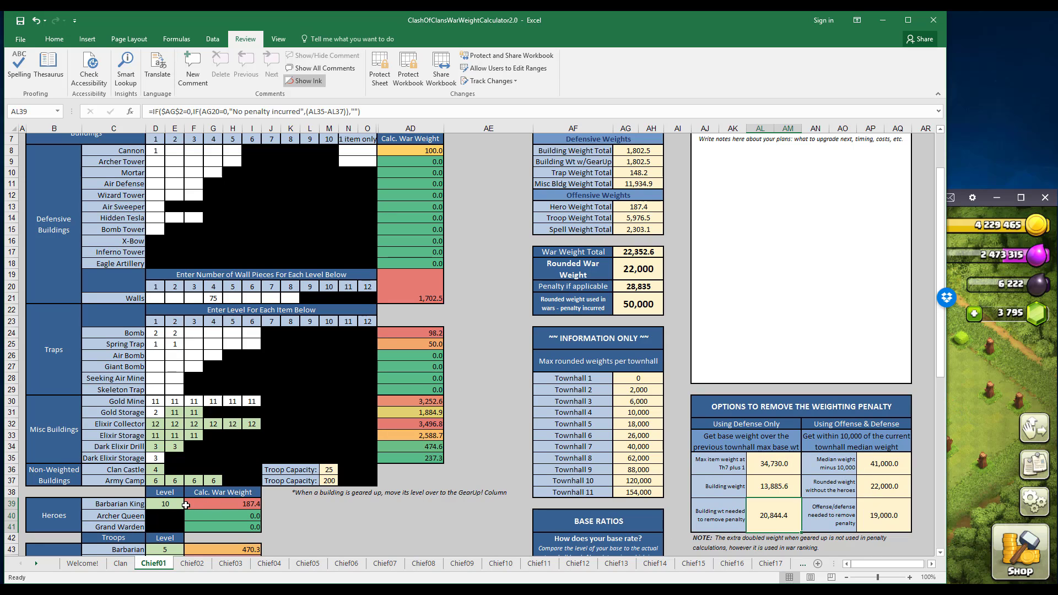
Compare the offense/defense weight needed to remove the penalty with the defense-only building weight needed, checking the hero and troop sections.
click(885, 510)
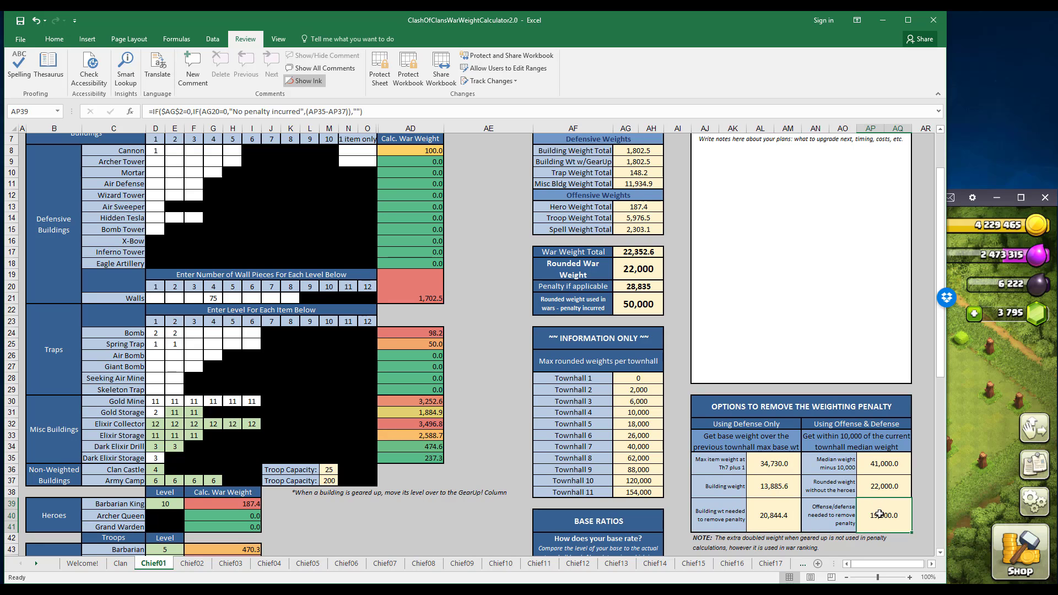
scroll(298, 495, down, 3)
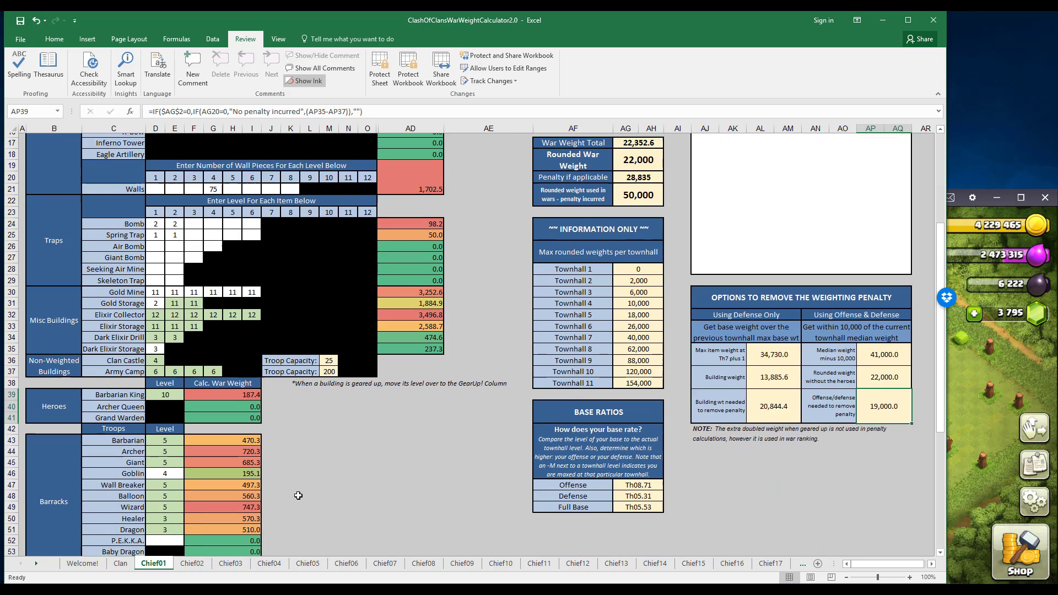
scroll(298, 495, down, 4)
scroll(298, 496, up, 6)
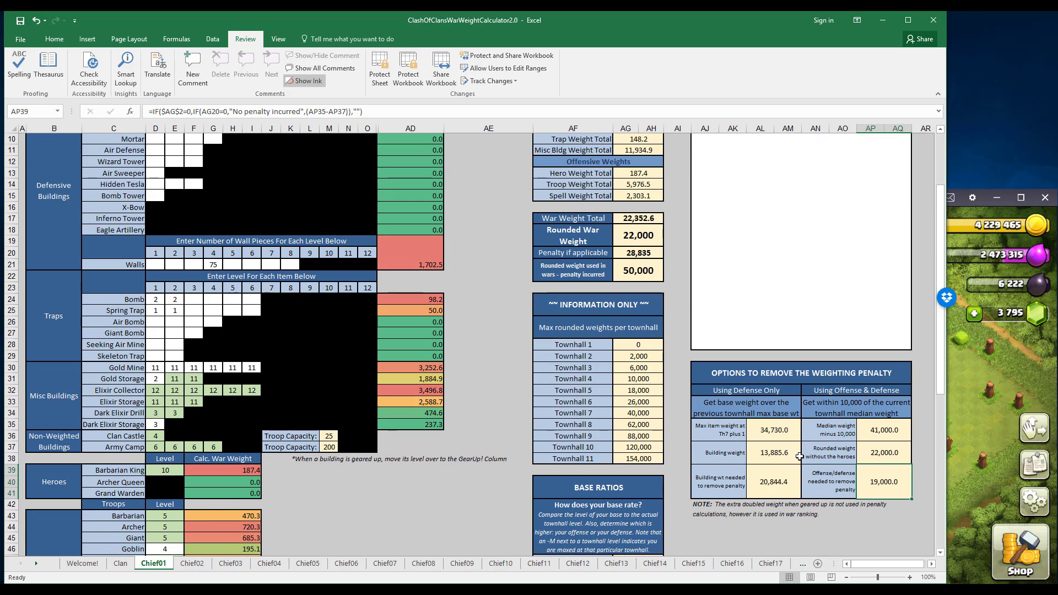
scroll(287, 390, up, 3)
scroll(742, 524, down, 2)
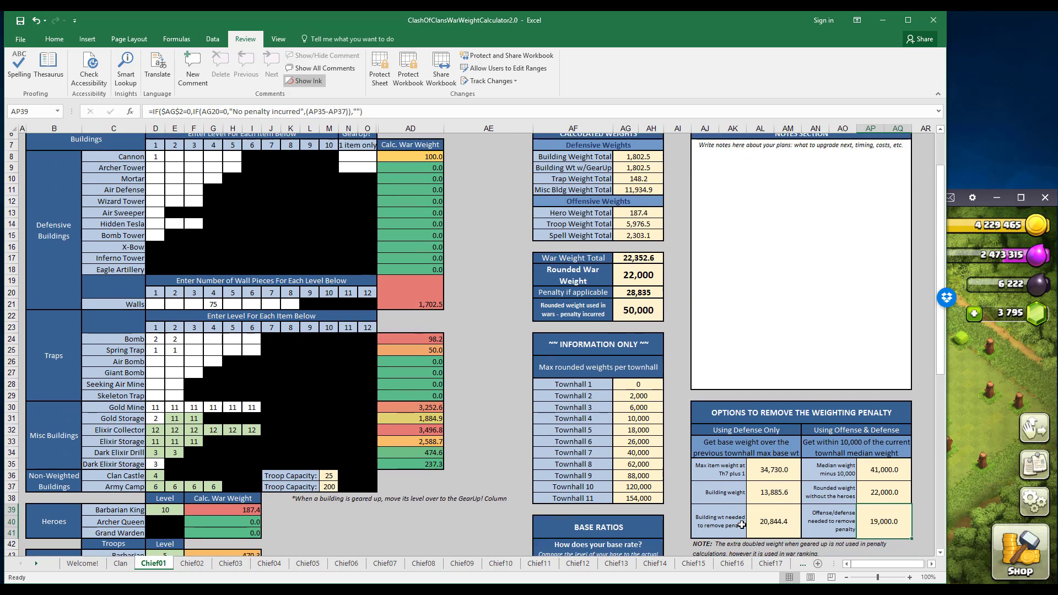
click(771, 513)
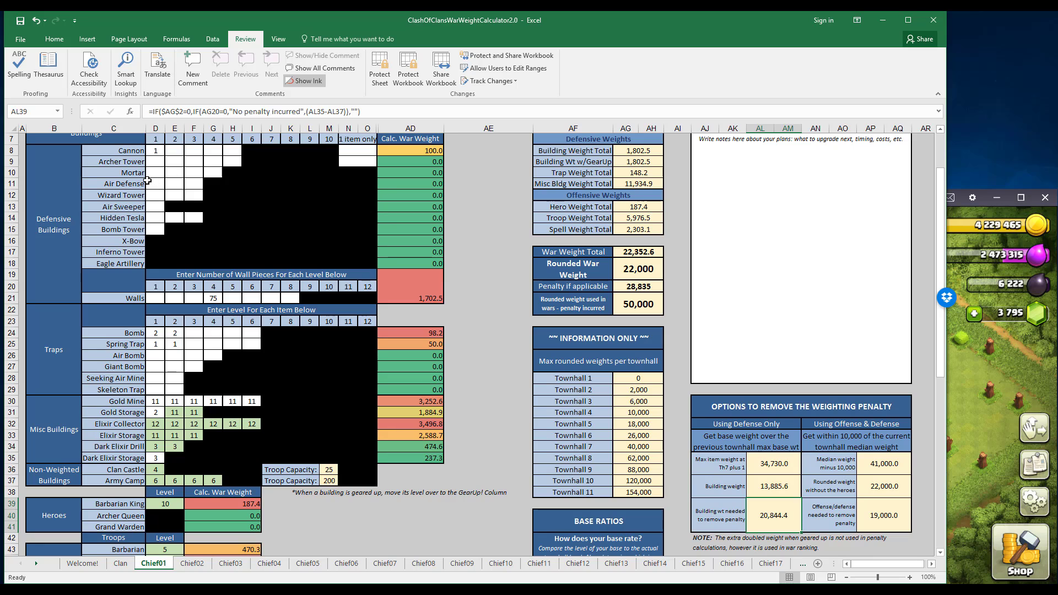
Enter level 4 for all three Wizard Towers to test their effect on the penalty weights.
click(152, 198)
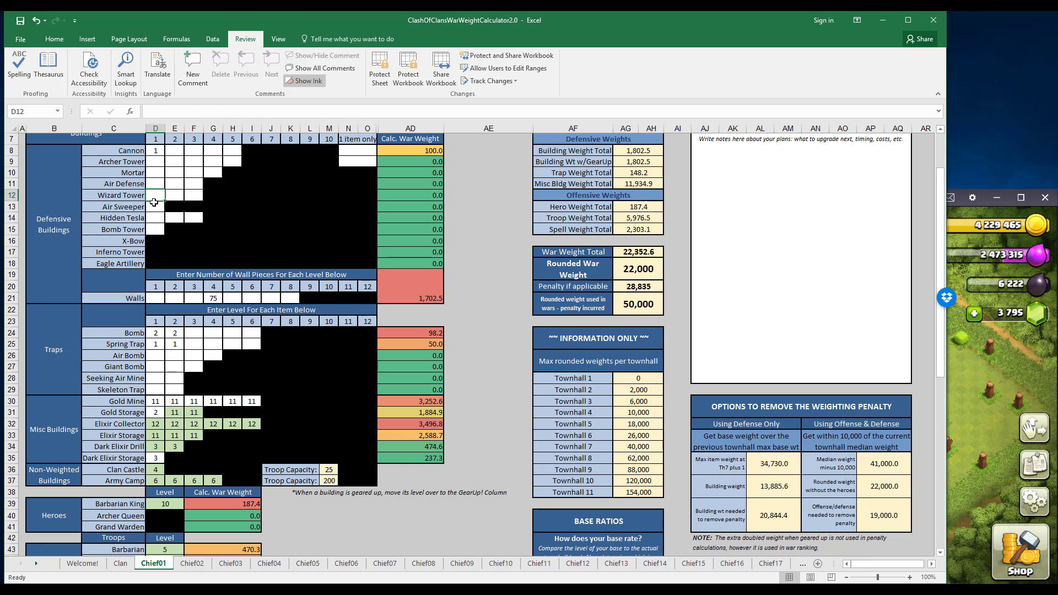
text(4)
key(Tab)
text(4)
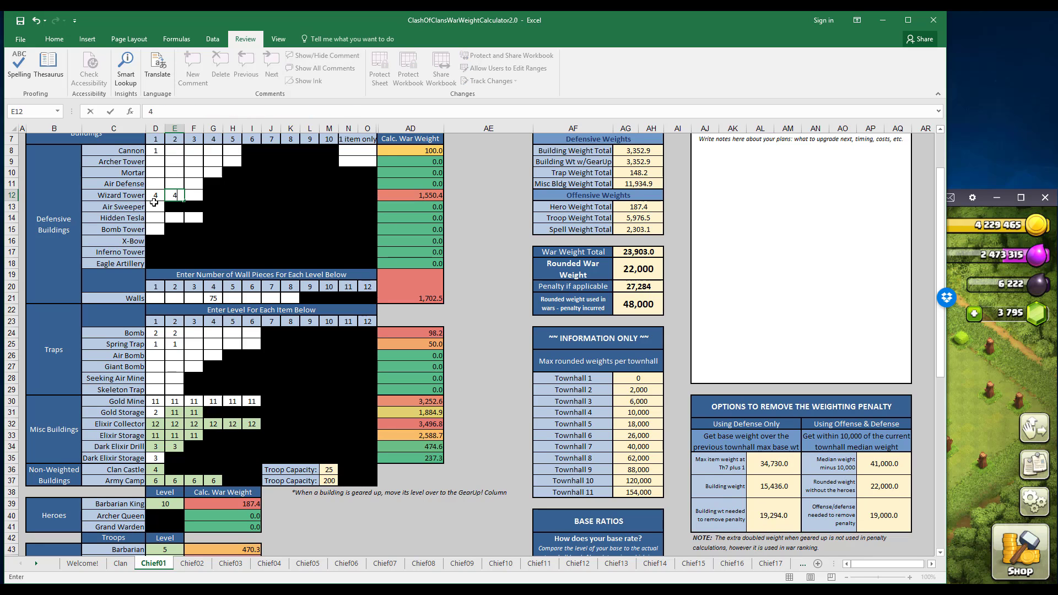
key(Tab)
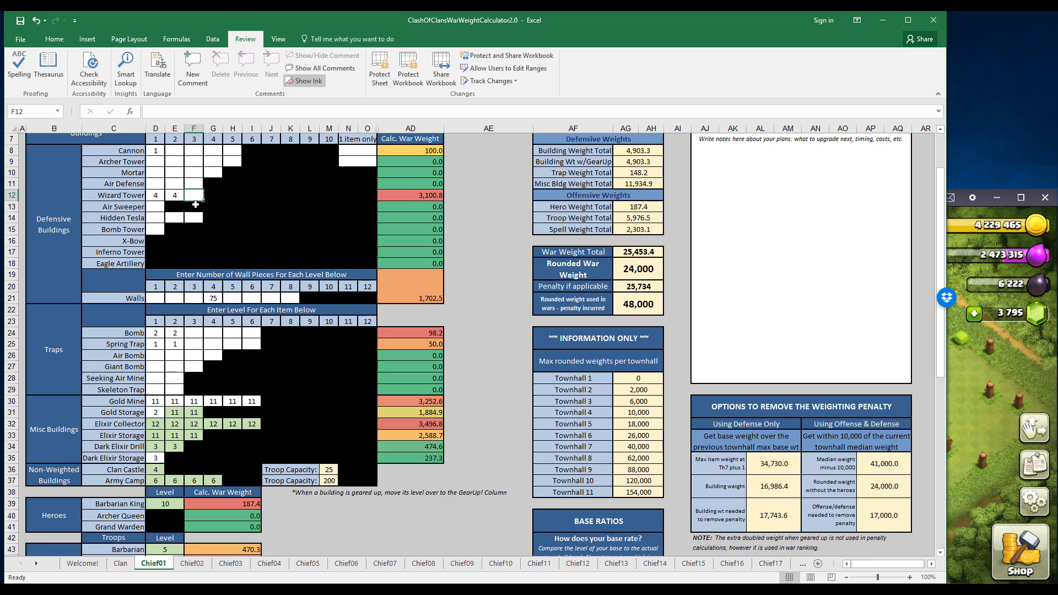
text(4)
key(Left)
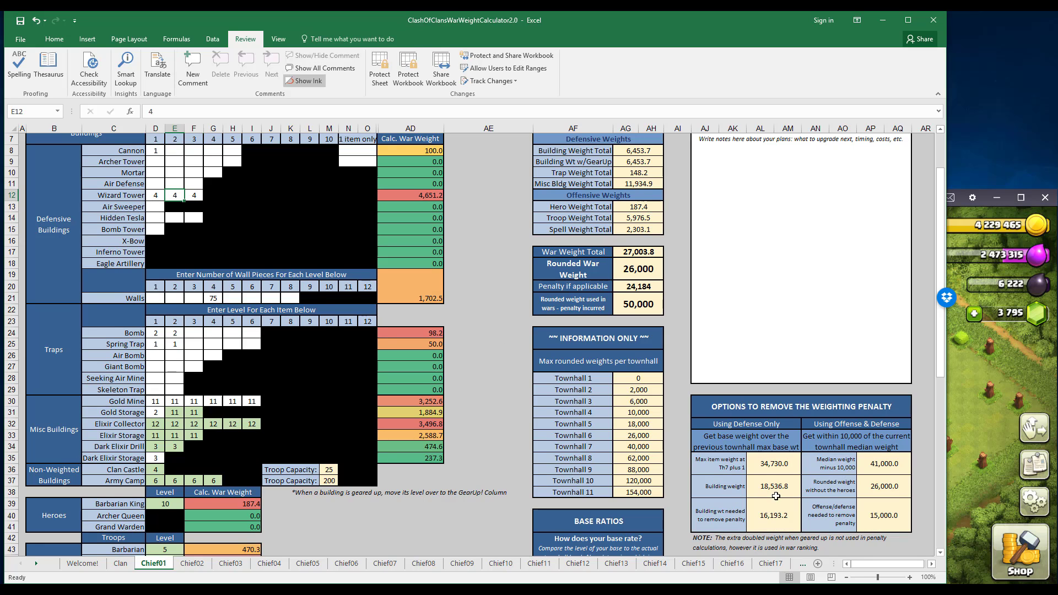
Enter level 6 for all three Hidden Teslas to test their effect on the penalty weights.
click(154, 218)
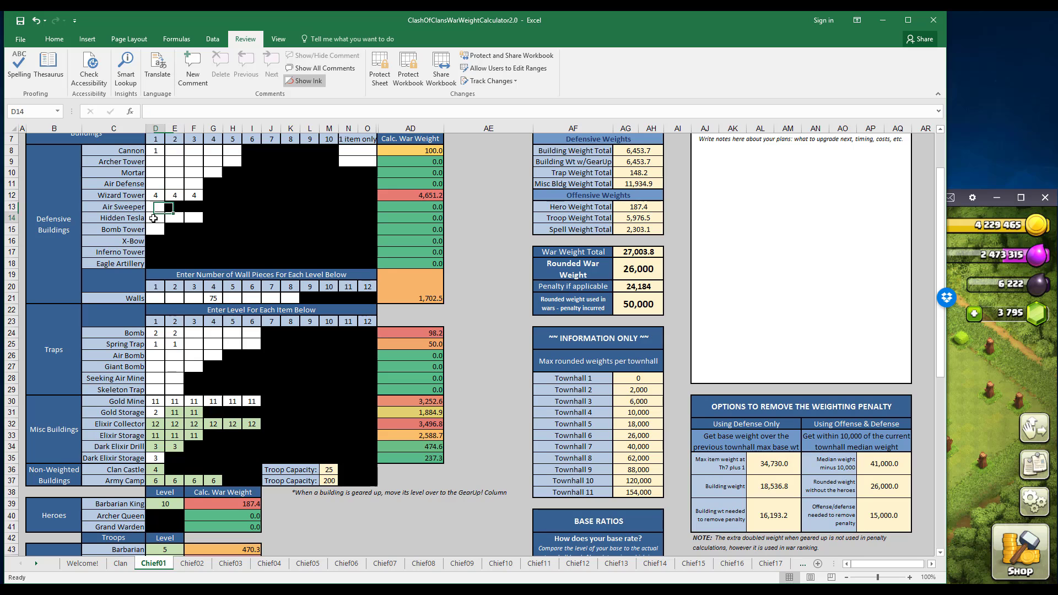
text(6)
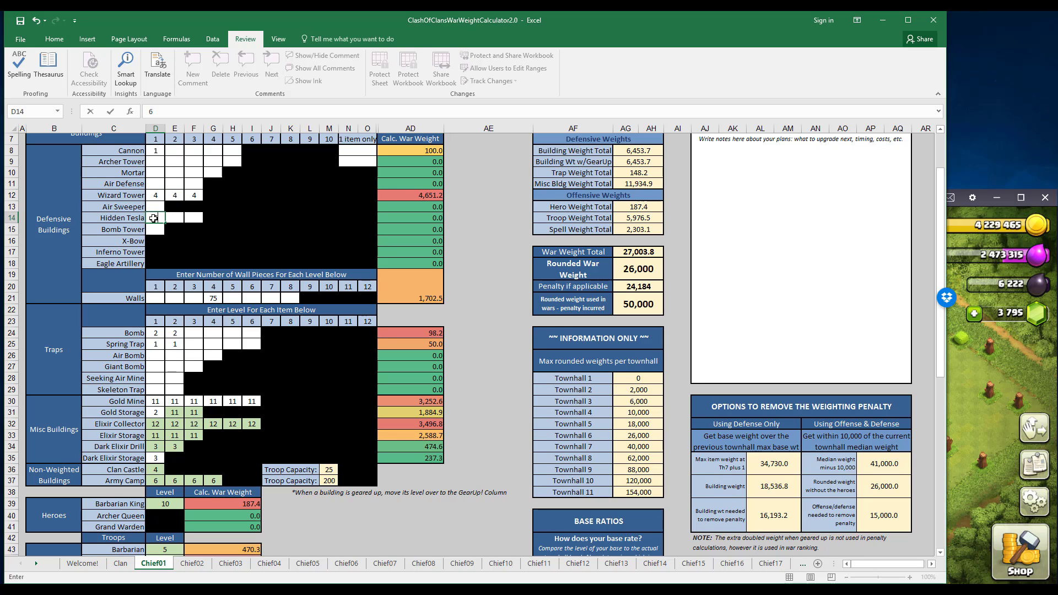
key(Right)
text(6)
key(Right)
text(6)
key(Right)
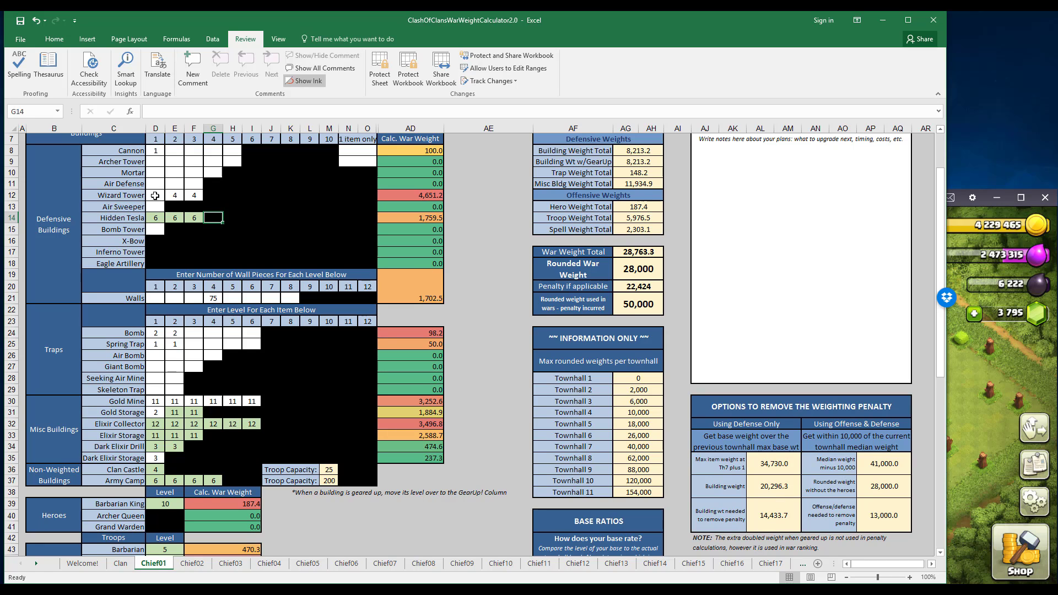
Clear the trial levels from the Wizard Tower and Hidden Tesla rows.
drag(155, 195, 189, 220)
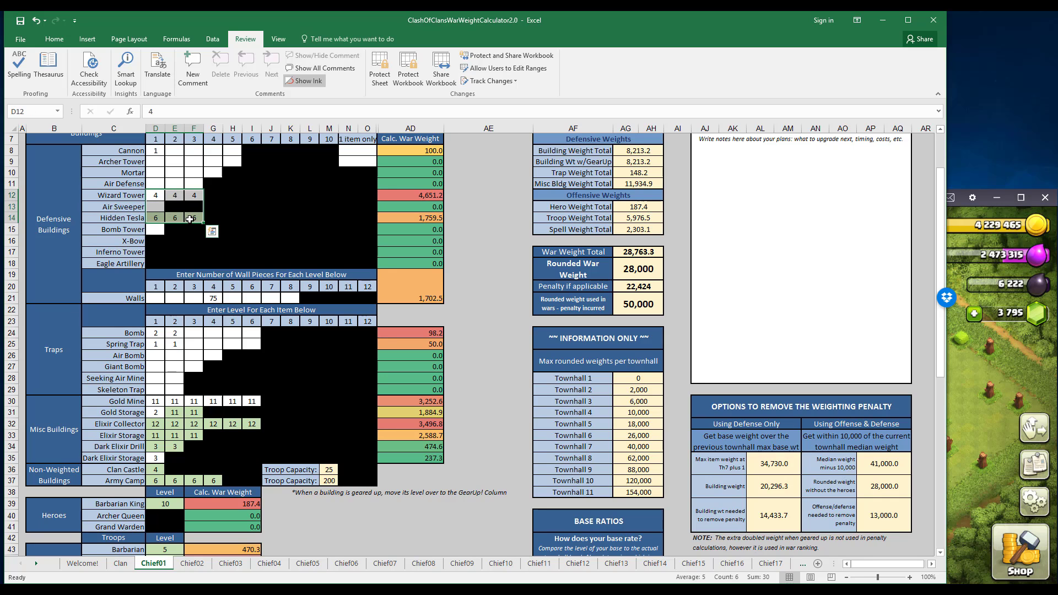
key(Delete)
click(219, 220)
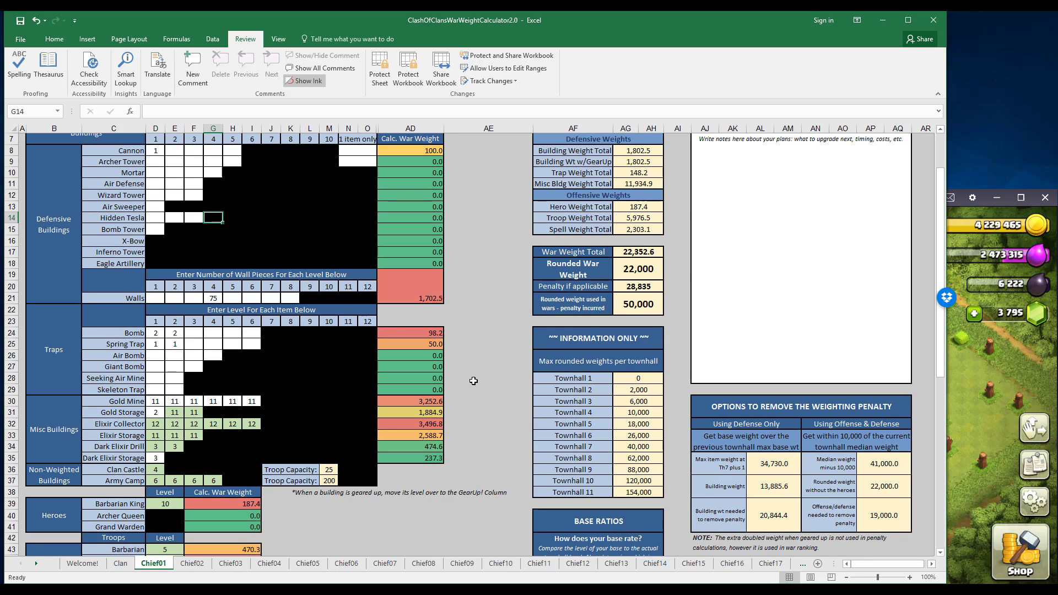
Examine the Offense and Defense ratings under Base Ratios alongside the defensive building, wall and trap entries.
scroll(622, 446, down, 3)
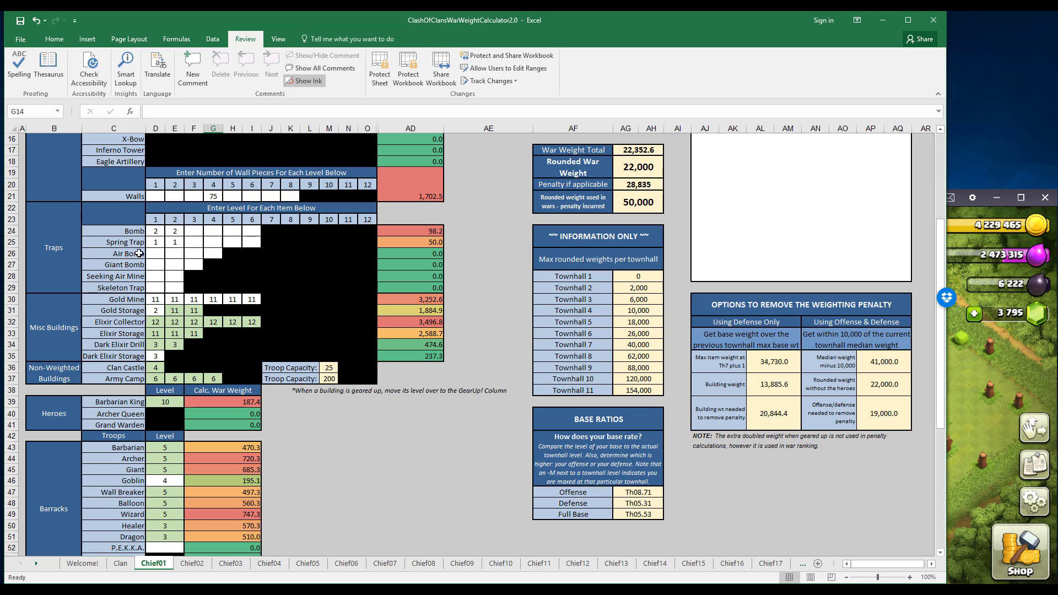
scroll(220, 265, up, 5)
scroll(221, 269, down, 3)
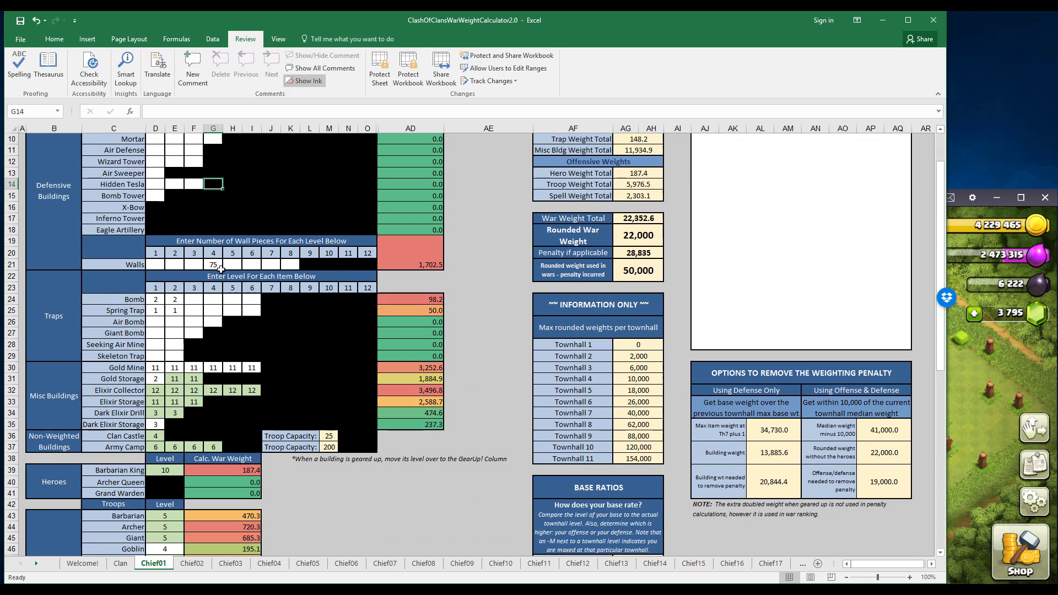
scroll(562, 511, down, 2)
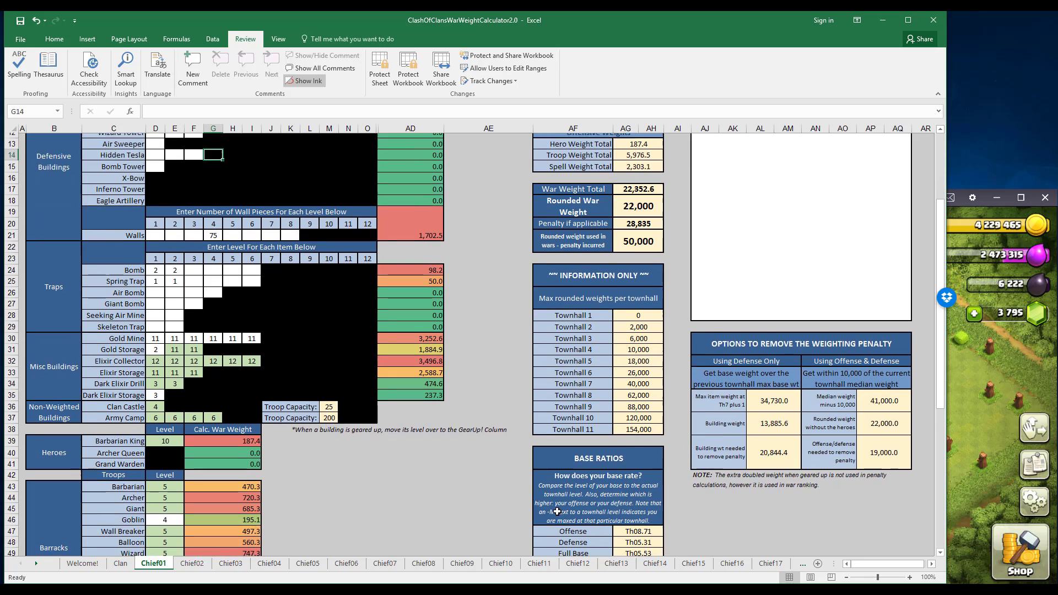
click(639, 497)
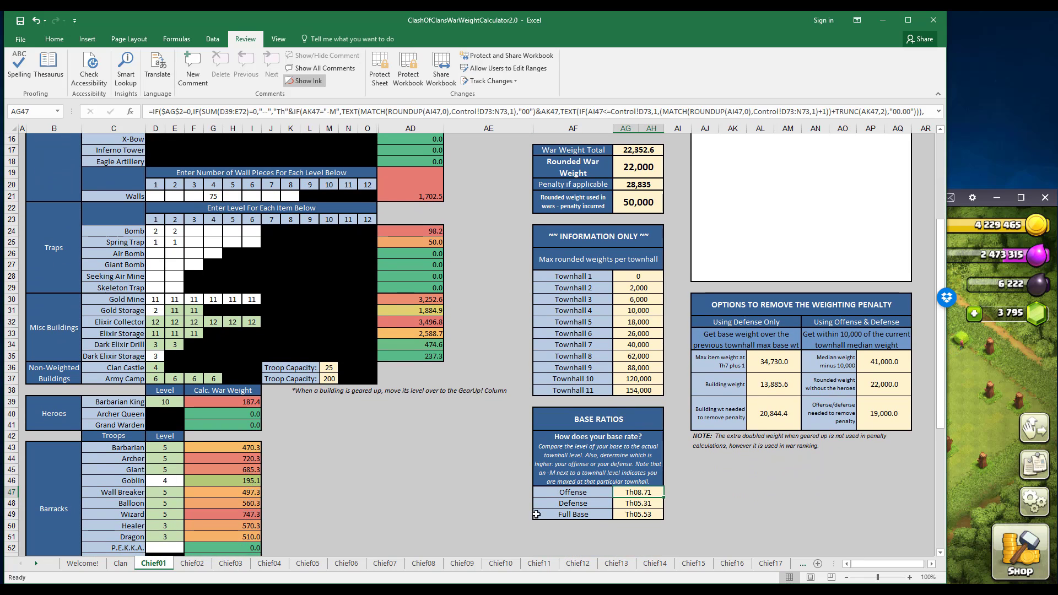
scroll(290, 470, down, 1)
scroll(290, 470, down, 3)
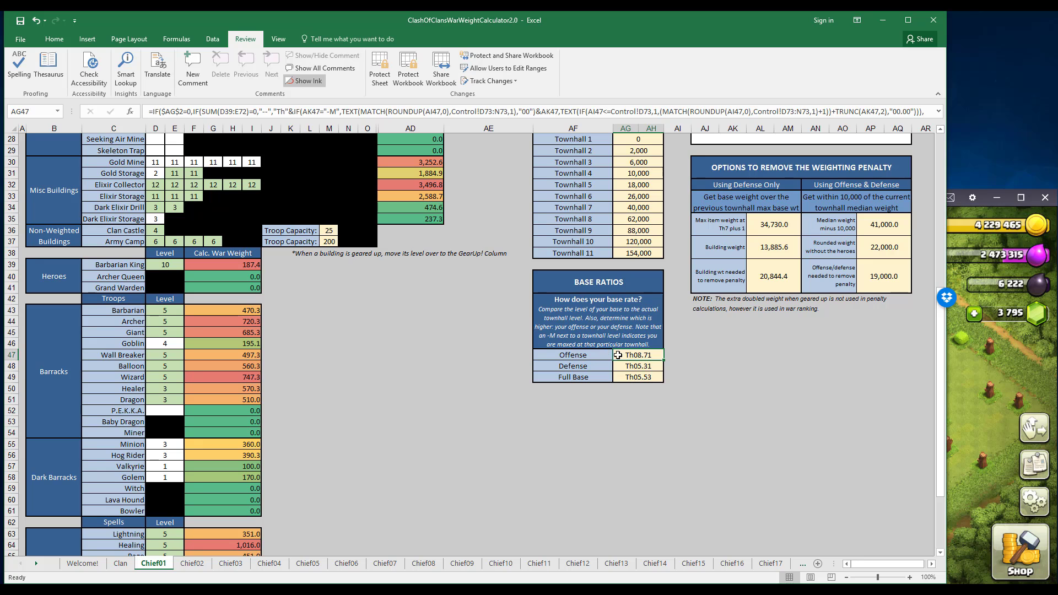
click(652, 369)
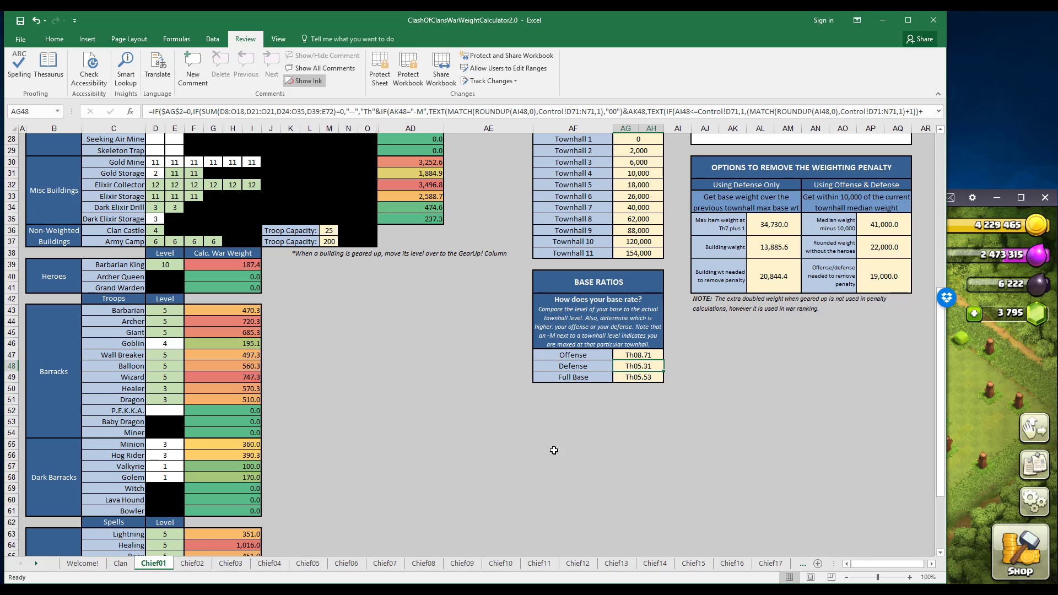
Compare the Full Base and Defense ratings with the base's townhall level and its entered building and trap levels.
scroll(274, 440, up, 3)
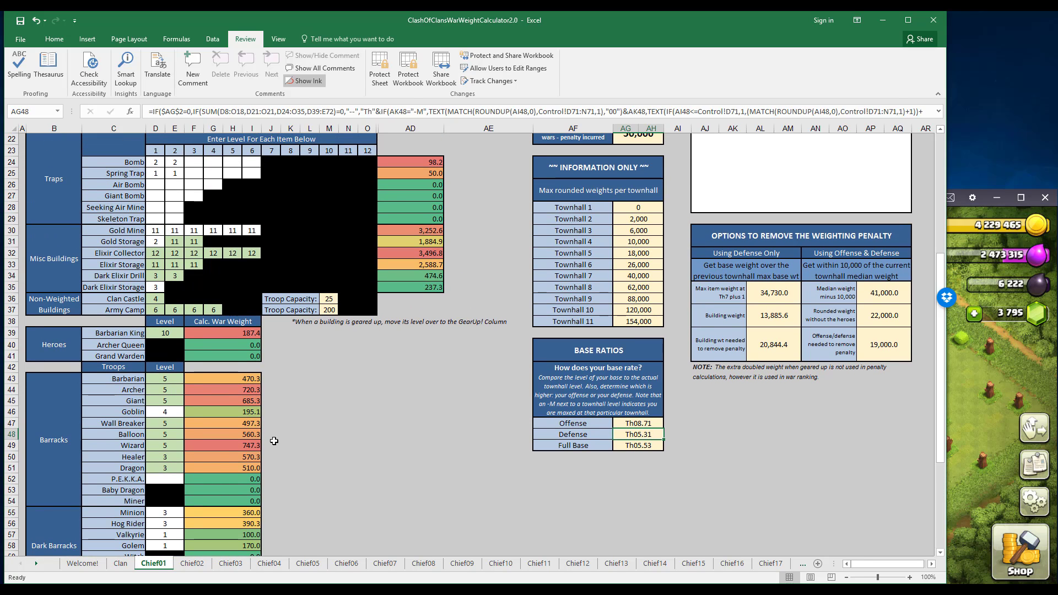
scroll(190, 405, up, 4)
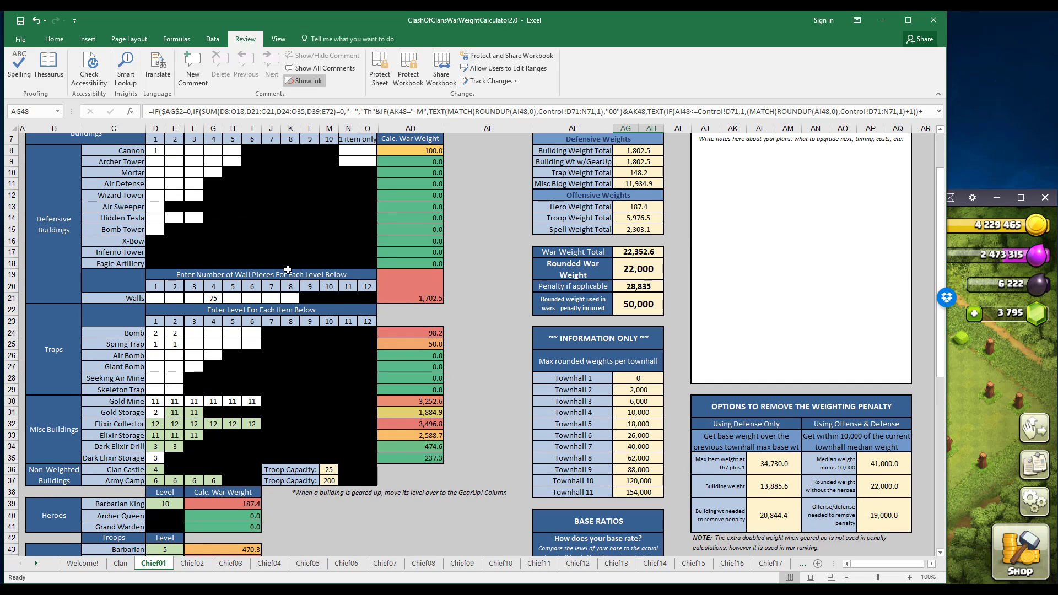
scroll(419, 425, down, 4)
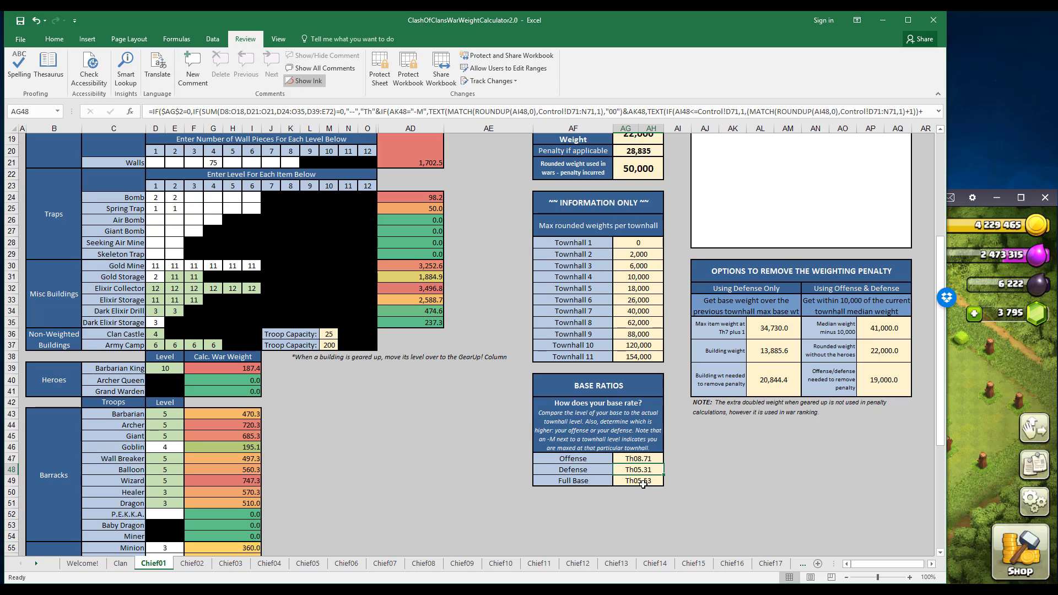
click(642, 481)
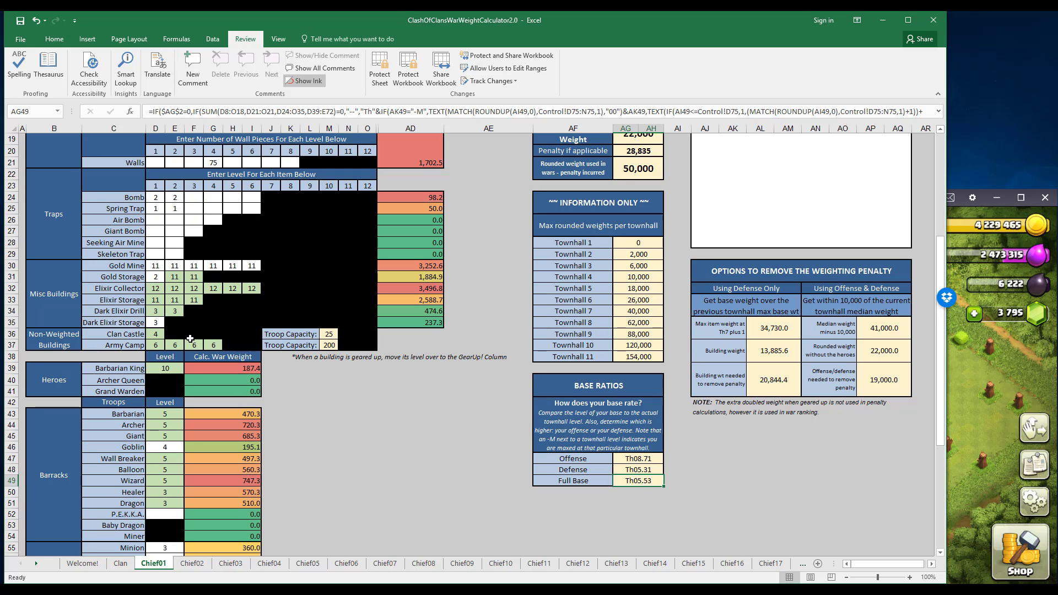
scroll(190, 339, up, 4)
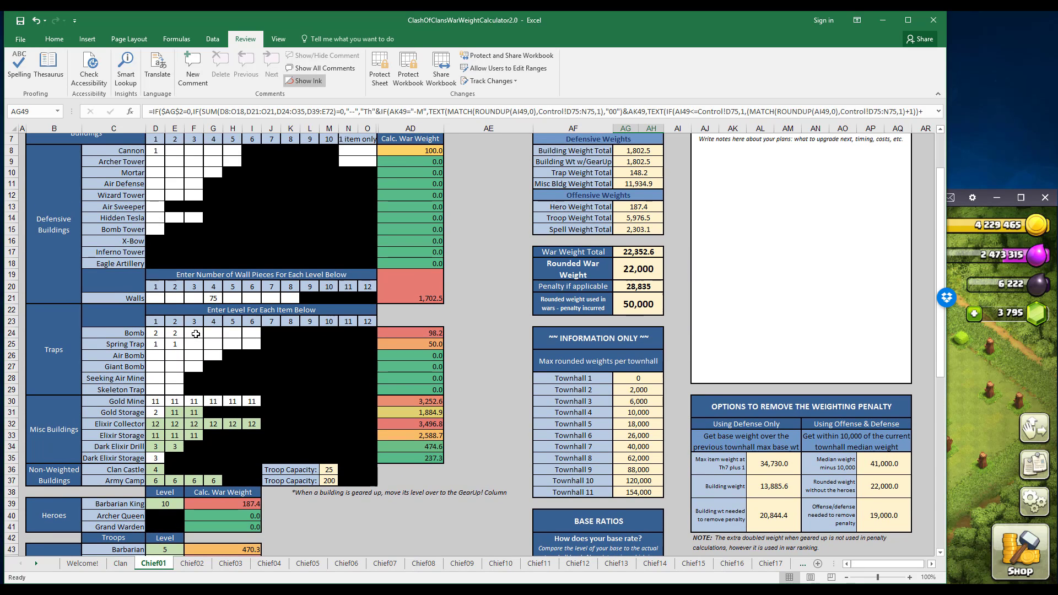
scroll(195, 334, down, 3)
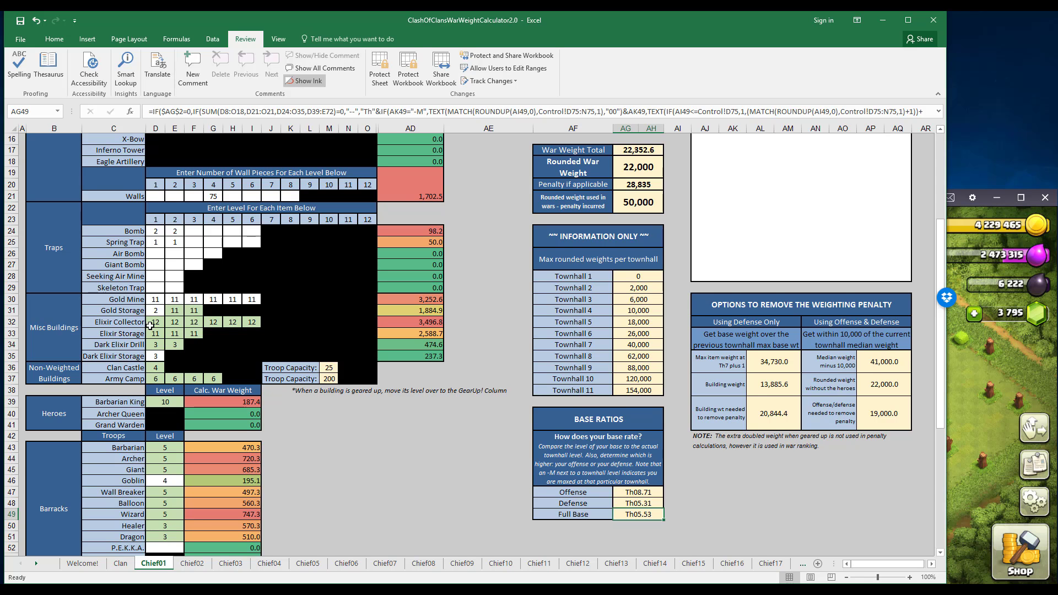
scroll(150, 325, up, 5)
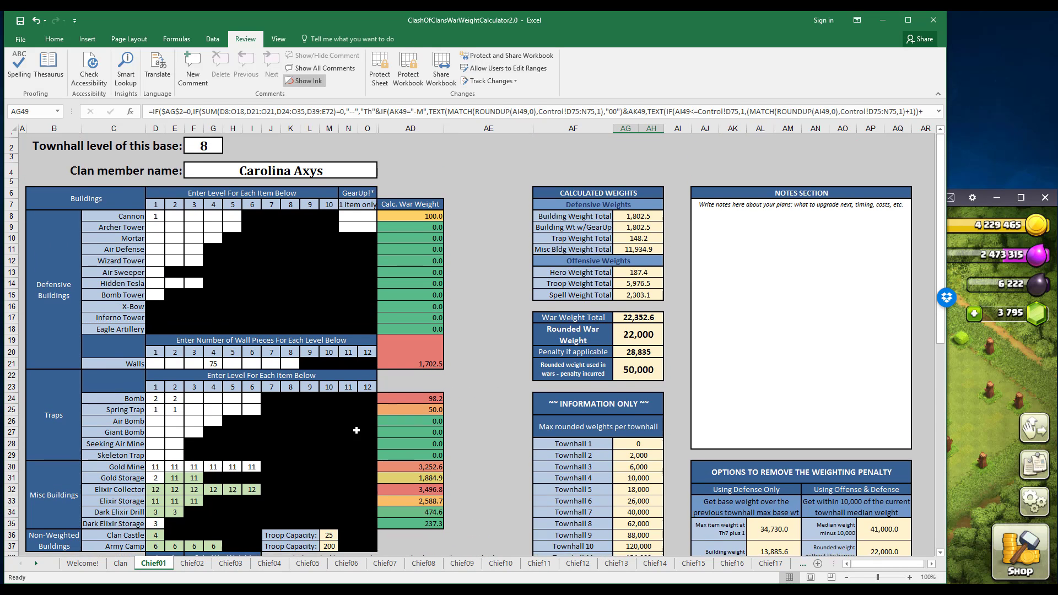
scroll(357, 430, down, 5)
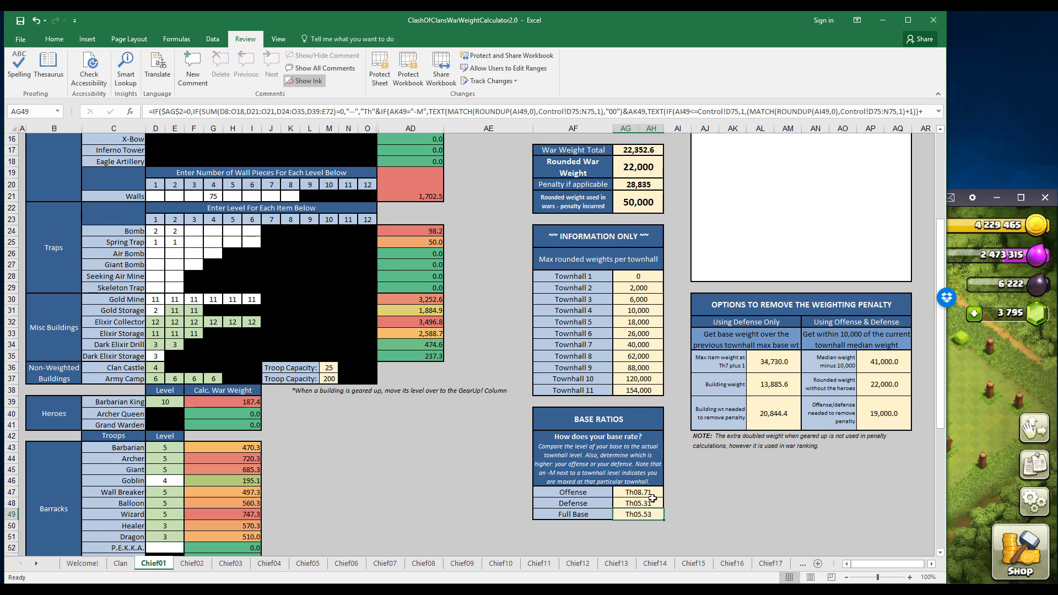
click(646, 503)
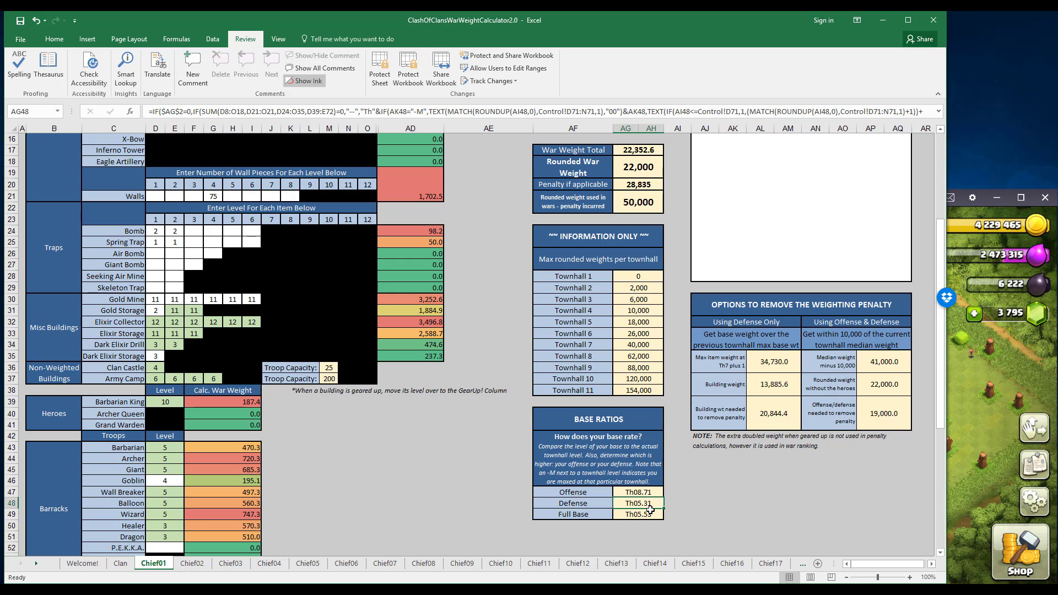
Rename the Chief01 sheet with the clan member's name and open the Chief02 sheet.
scroll(650, 509, up, 5)
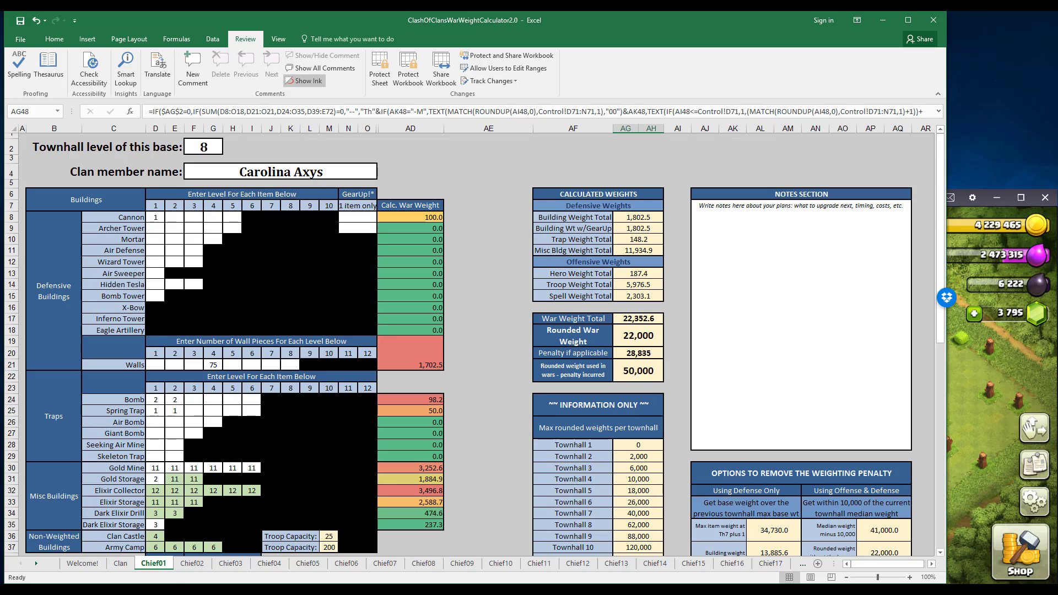
double_click(154, 563)
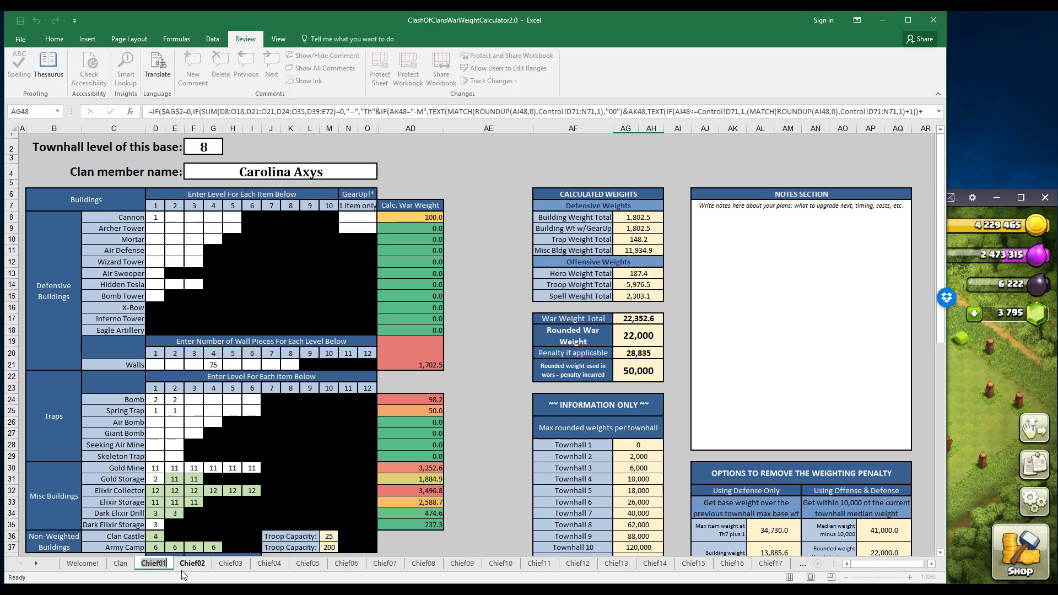
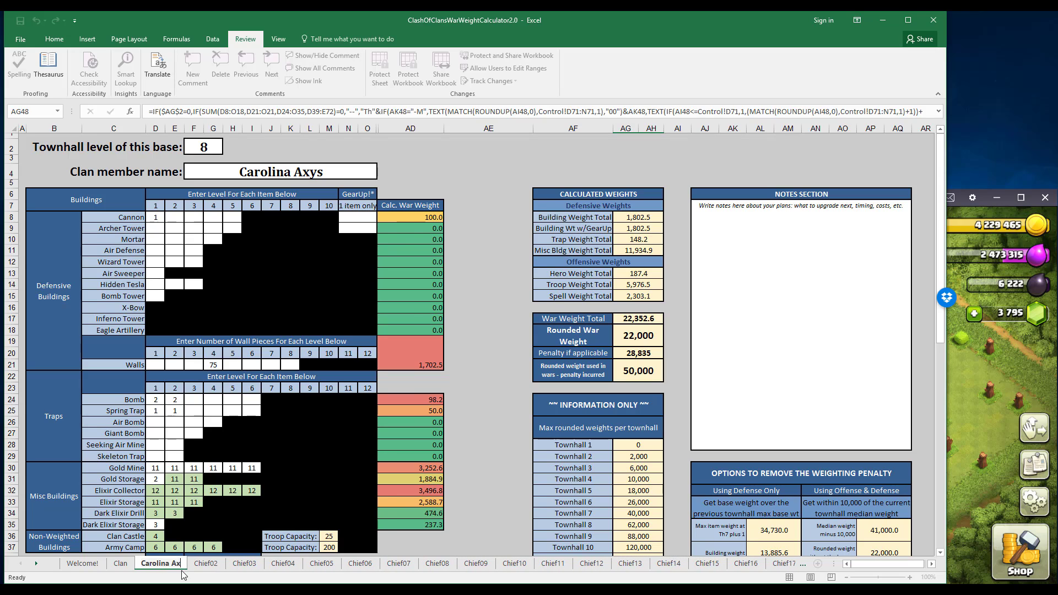
key(Return)
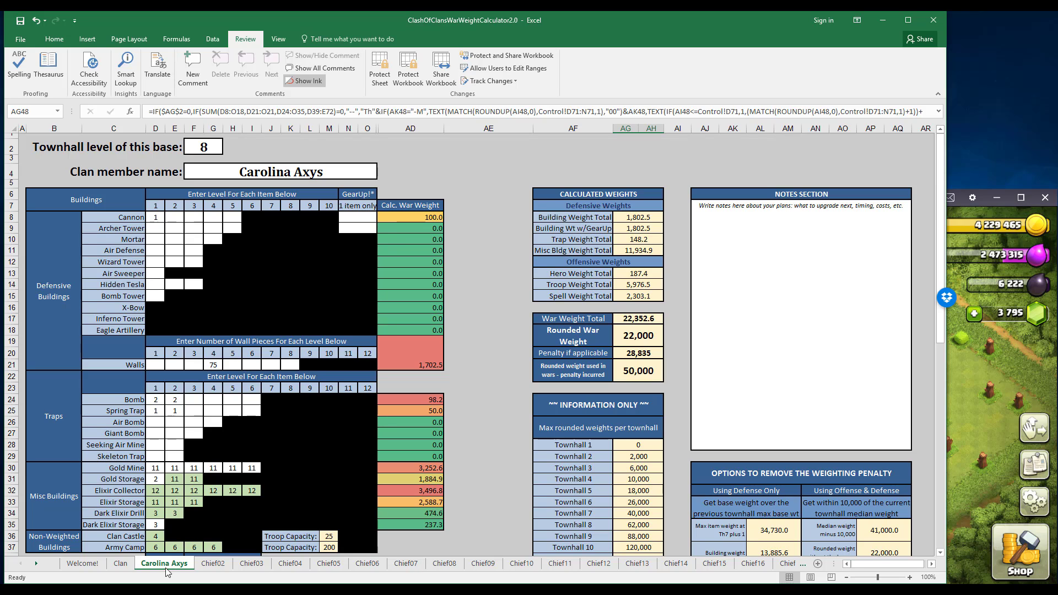
click(220, 568)
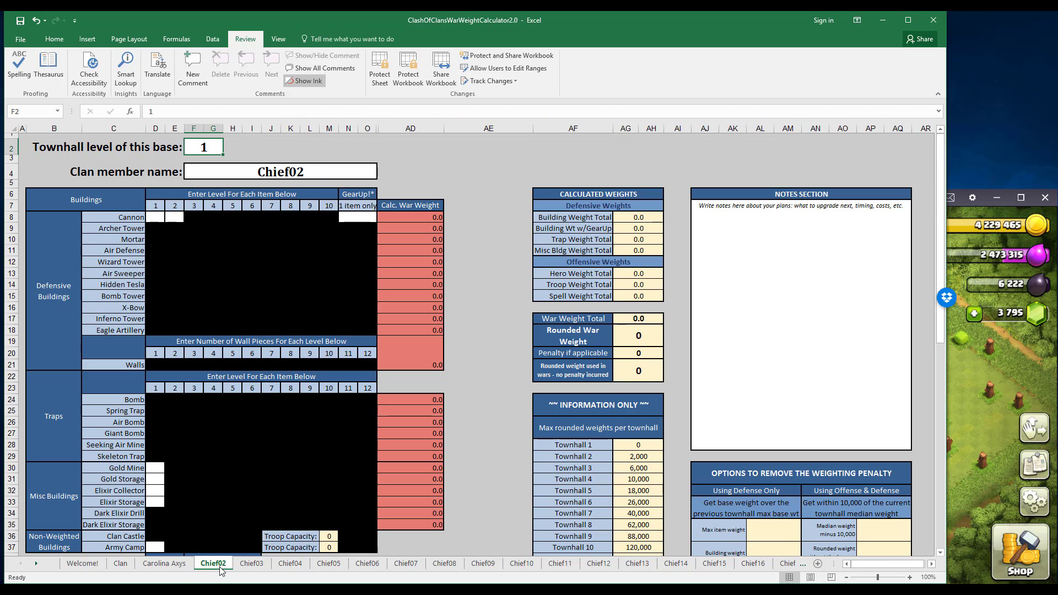
Switch to Clash of Clans and visit the home village of the clan member ranked 15 in the My Clan list.
click(970, 399)
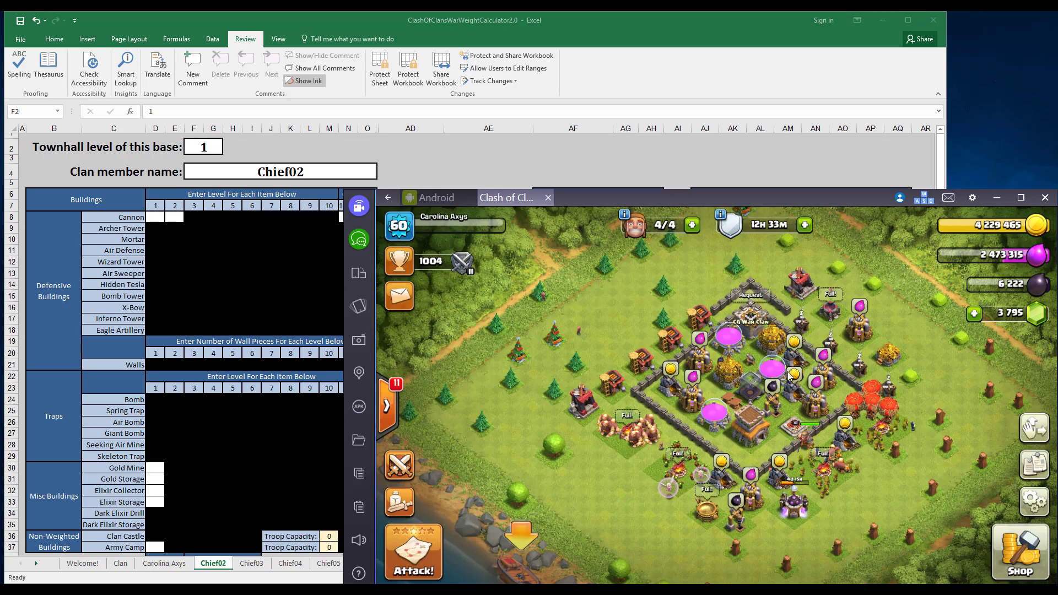
click(386, 403)
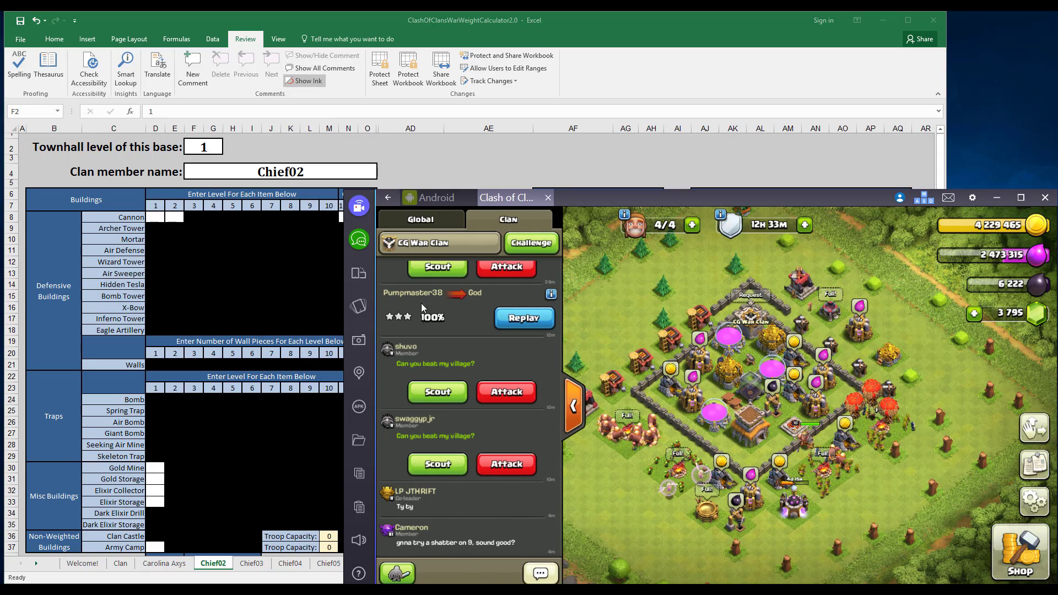
click(432, 243)
scroll(677, 505, down, 6)
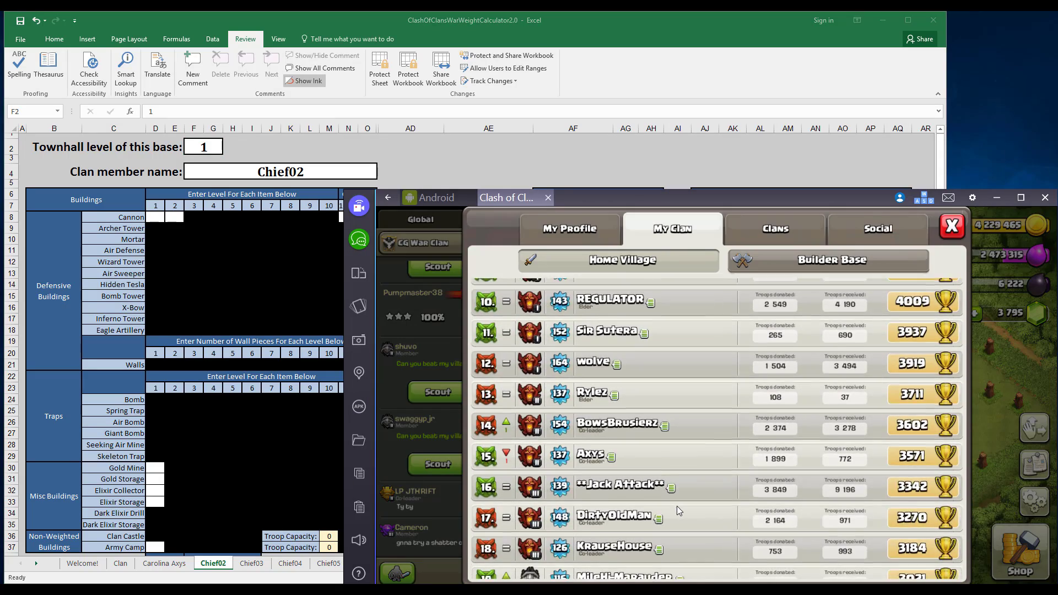
click(679, 448)
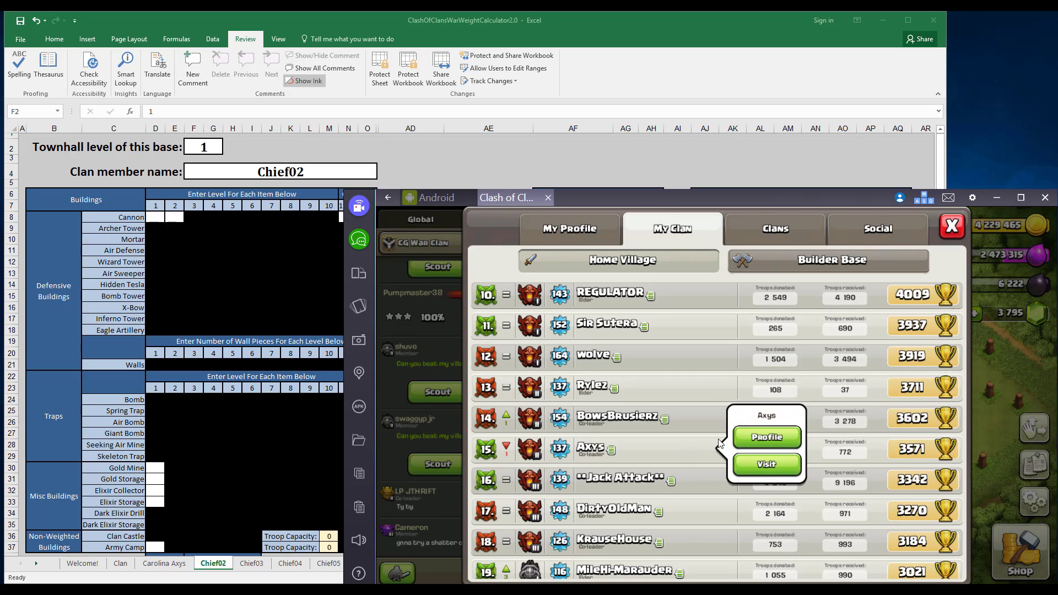
click(753, 464)
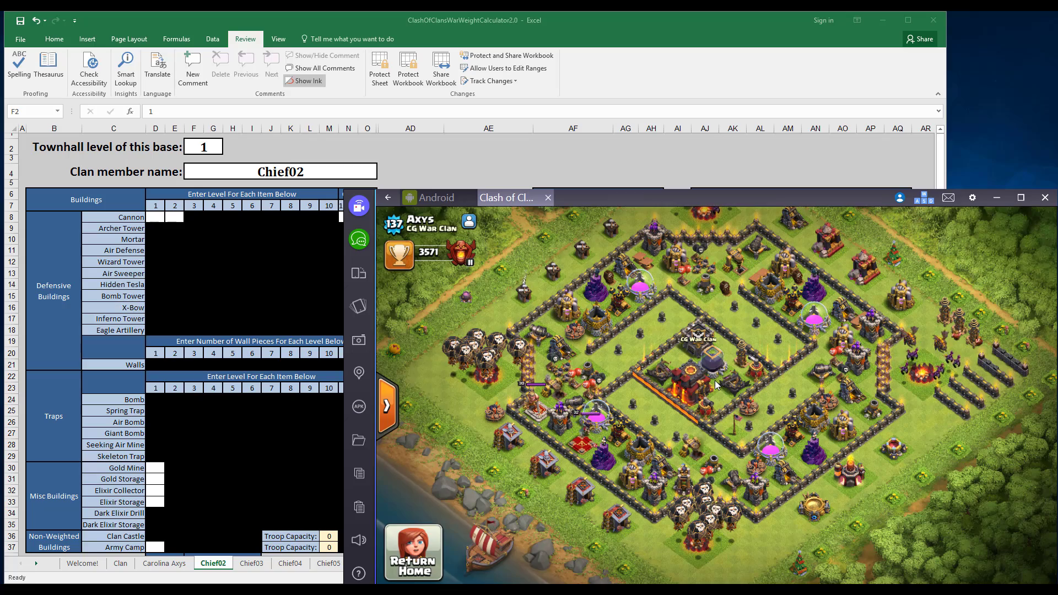
Return from the village view to the Chief02 sheet, set its townhall level to 10 and enter the clan member's name.
drag(715, 380, 676, 423)
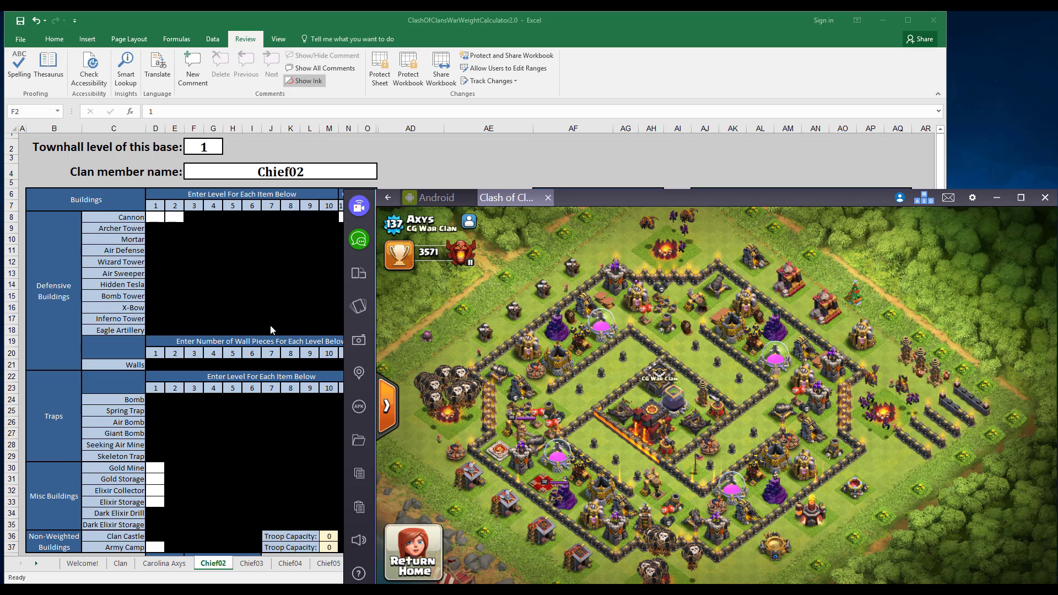
click(265, 521)
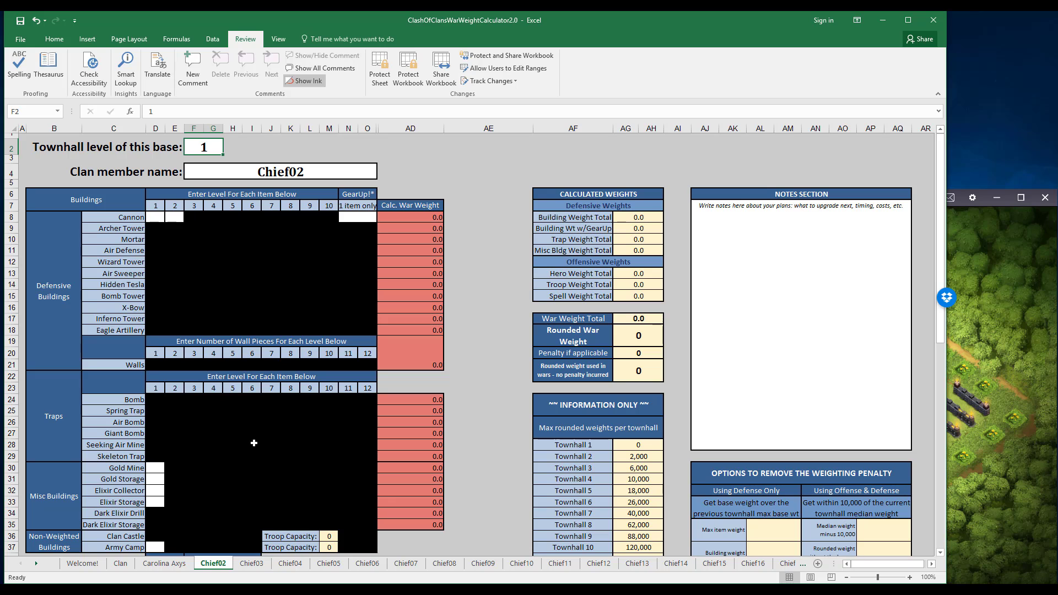
click(997, 354)
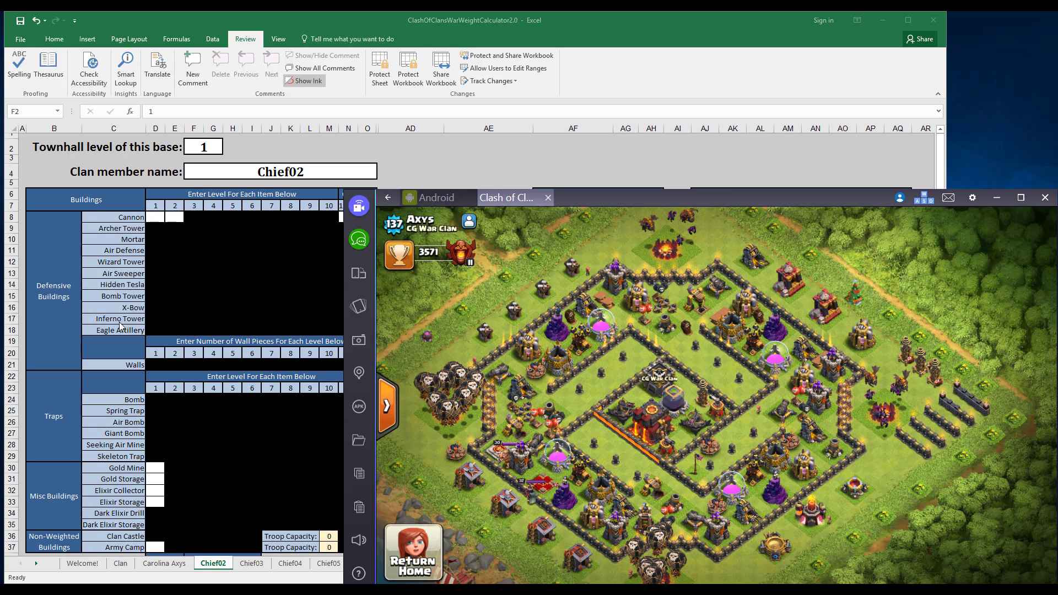
click(221, 276)
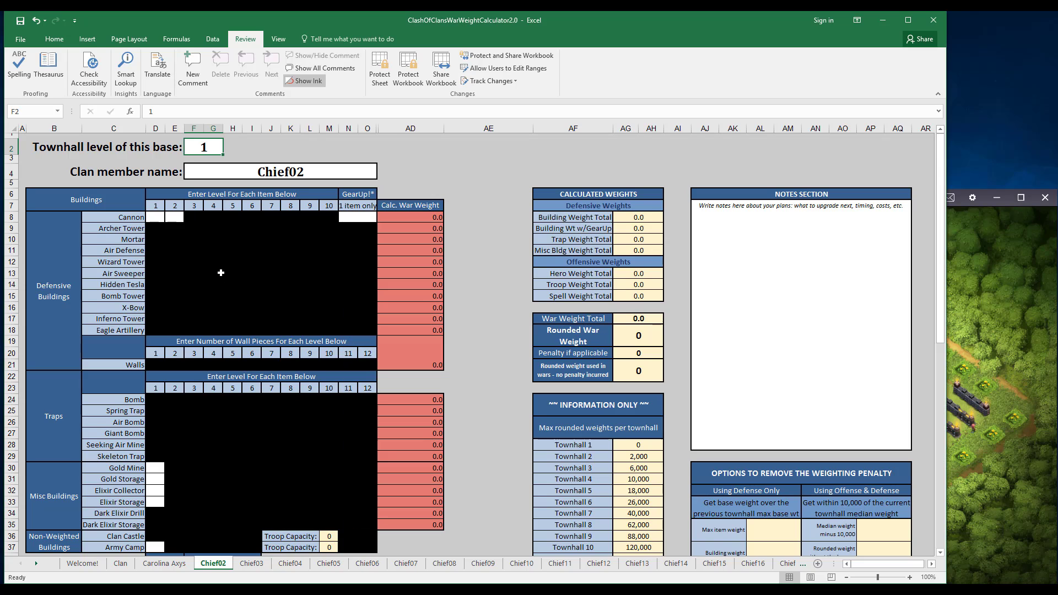
double_click(210, 151)
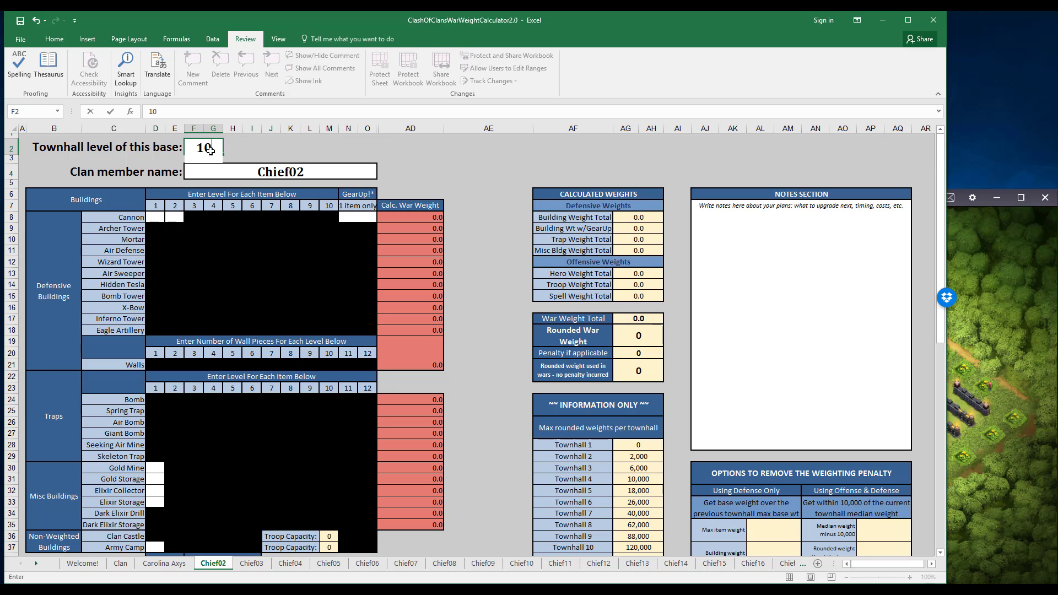
text(10)
key(Return)
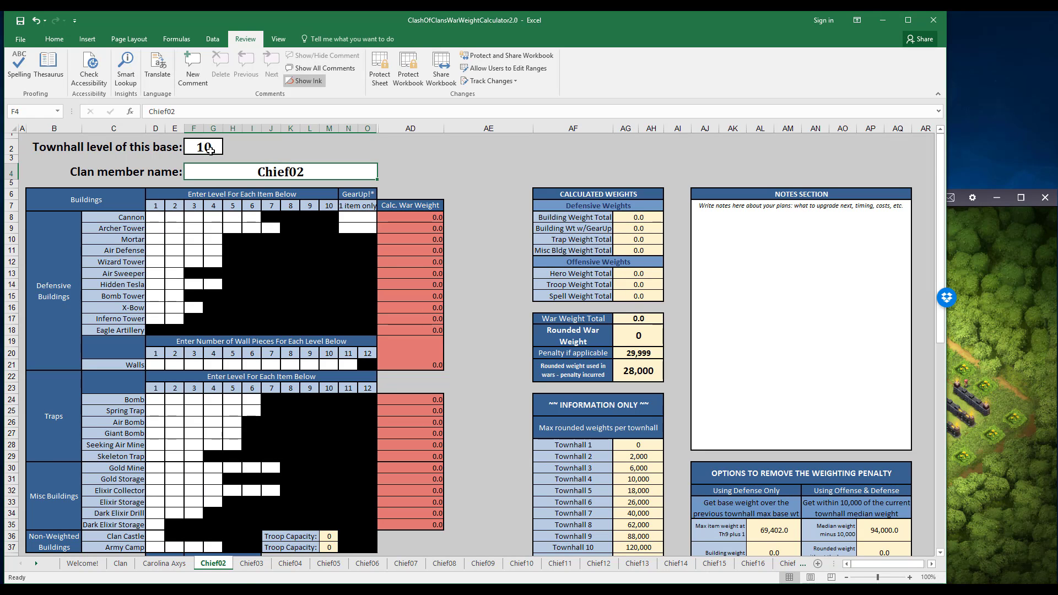
text(Axys)
key(Return)
Enter level 8 for all four Army Camps in the Non-Weighted Buildings section.
click(155, 547)
text(8)
key(Tab)
text(8)
key(Tab)
text(8)
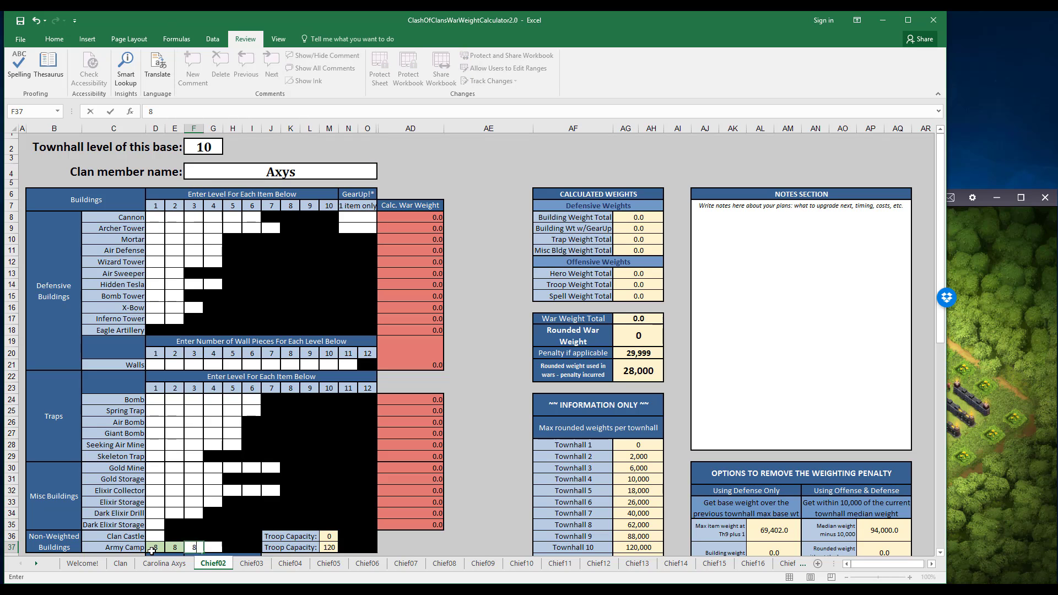
key(Tab)
text(8)
Copy the Elixir Collector levels of 12 and Elixir Storage levels of 11 onto the Gold Mine and Gold Storage rows.
drag(156, 491, 271, 502)
key(ctrl+c)
click(157, 468)
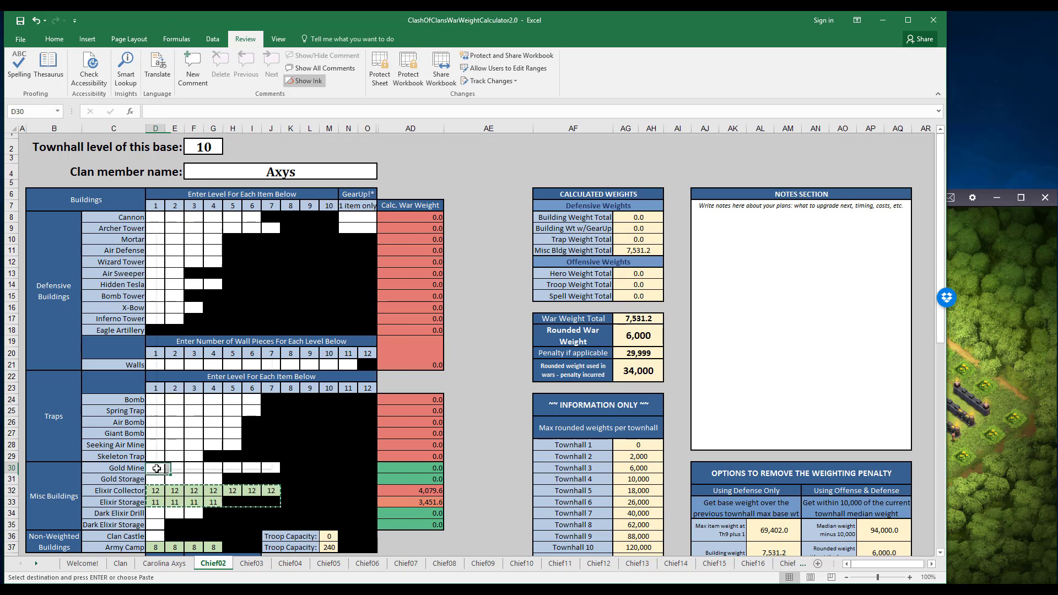
key(ctrl+v)
click(158, 512)
Enter level 11 for five Cannons and six Archer Towers, and 8, 257 and 10 wall pieces for wall levels 9, 10 and 11.
click(153, 217)
text(11)
key(Tab)
key(Return)
text(11)
key(Tab)
text(11)
key(Tab)
text(11)
key(Tab)
text(11)
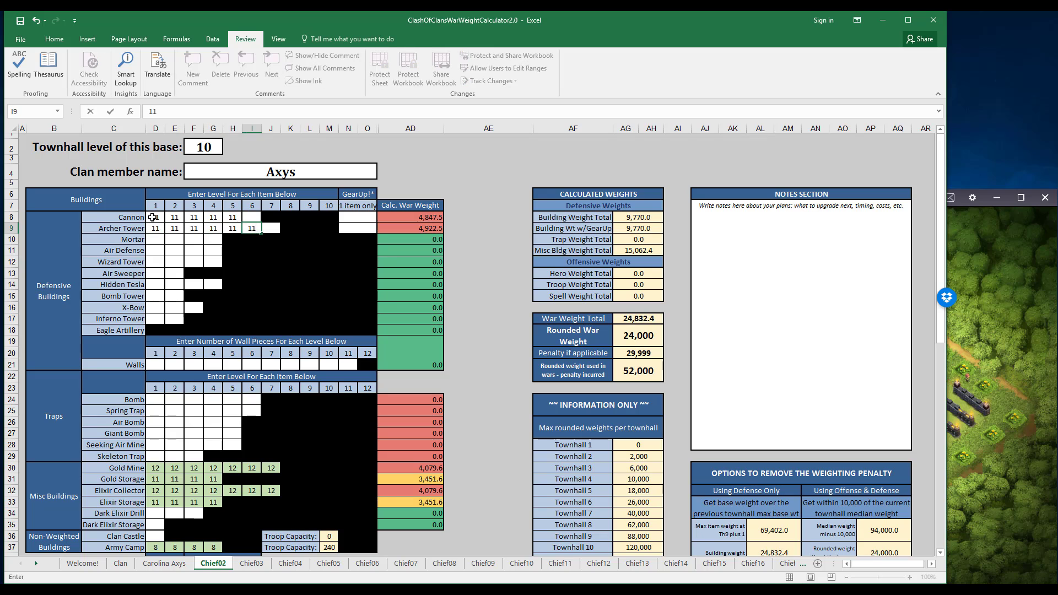
Enter level 7 for all four Wizard Towers and all four Mortars, and level 8 for the four Air Defenses.
click(156, 262)
text(7)
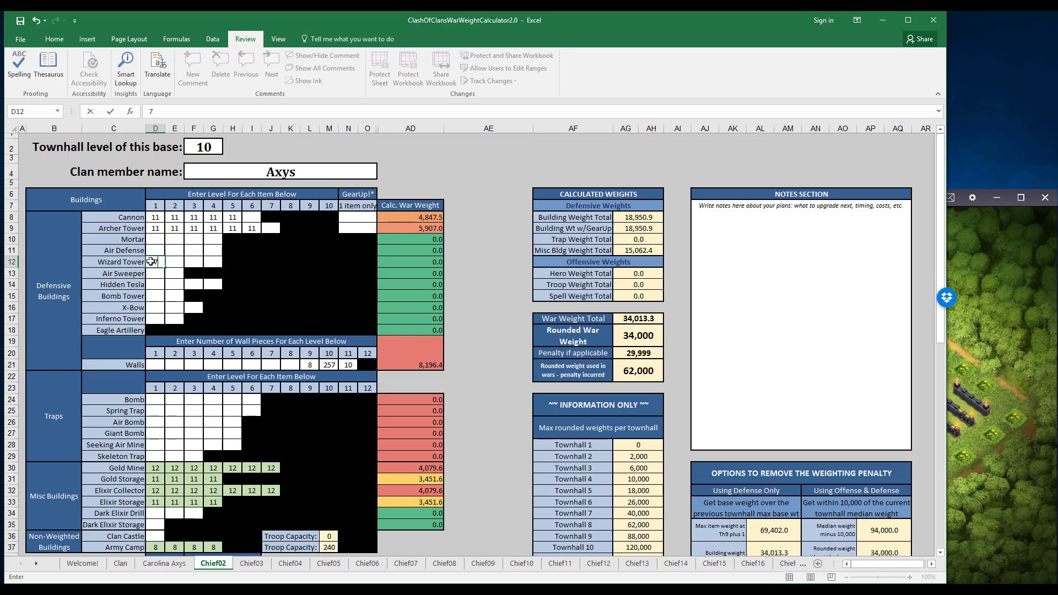
key(Tab)
text(7)
key(Tab)
text(7)
key(Tab)
text(7)
text(7)
key(Right)
text(7)
key(Right)
text(7)
key(Right)
text(7)
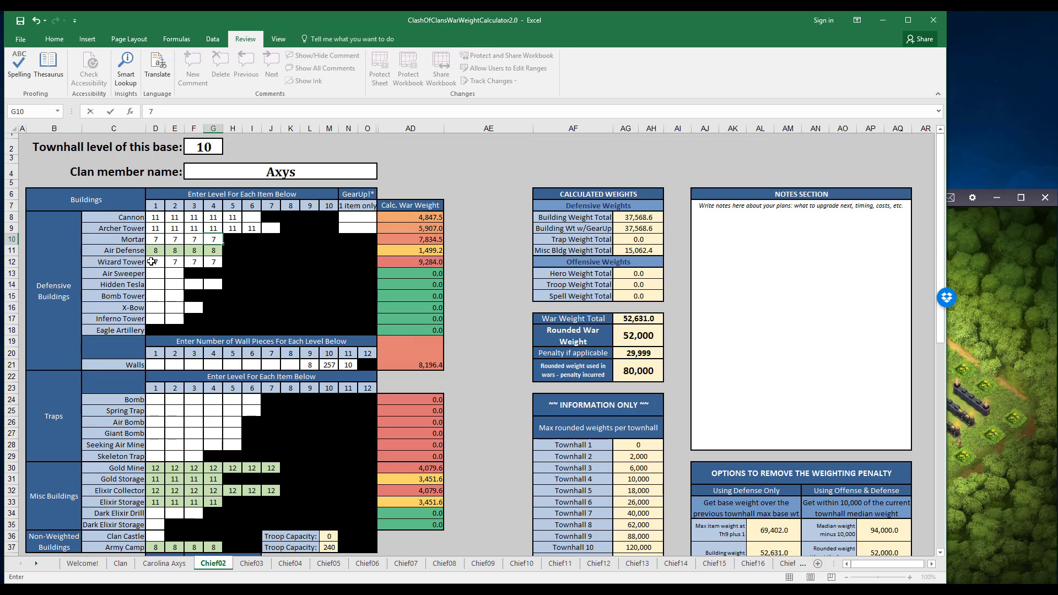
Enter level 7 for the four Hidden Teslas, level 3 for the three X-Bows and level 6 for the Clan Castle.
key(Up)
key(Return)
key(Down)
text(3)
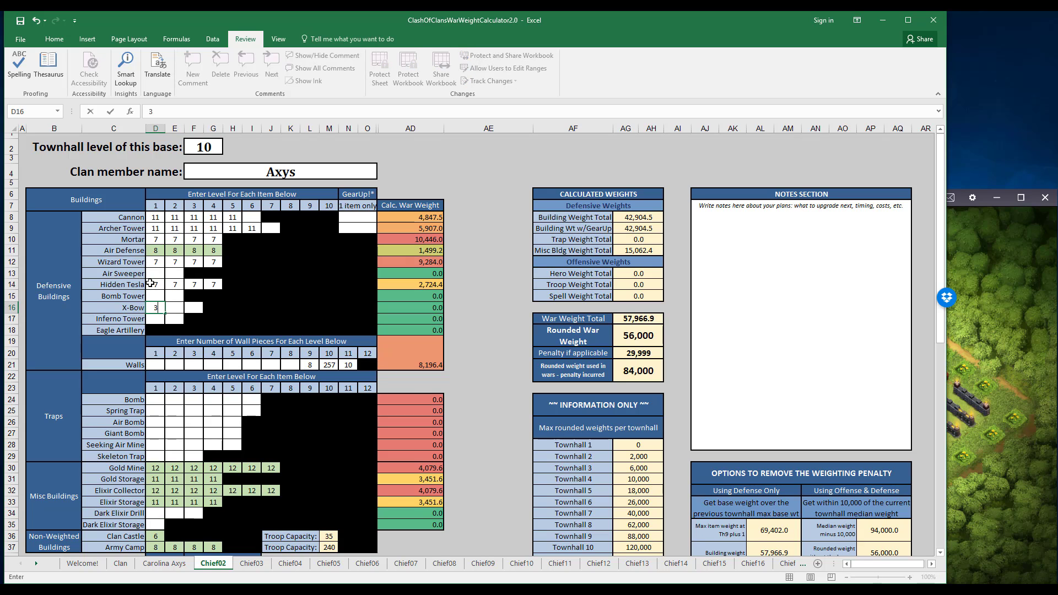
key(Tab)
text(3)
Enter level 6 for both Air Sweepers, the Dark Elixir Drills and the Dark Elixir Storage, and level 3 for one Bomb Tower.
key(Tab)
text(3)
click(158, 276)
text(6)
Enter level 6 for six Bombs and level 4 for six Spring Traps and five Air Bombs.
key(Tab)
text(6)
key(Return)
key(Down)
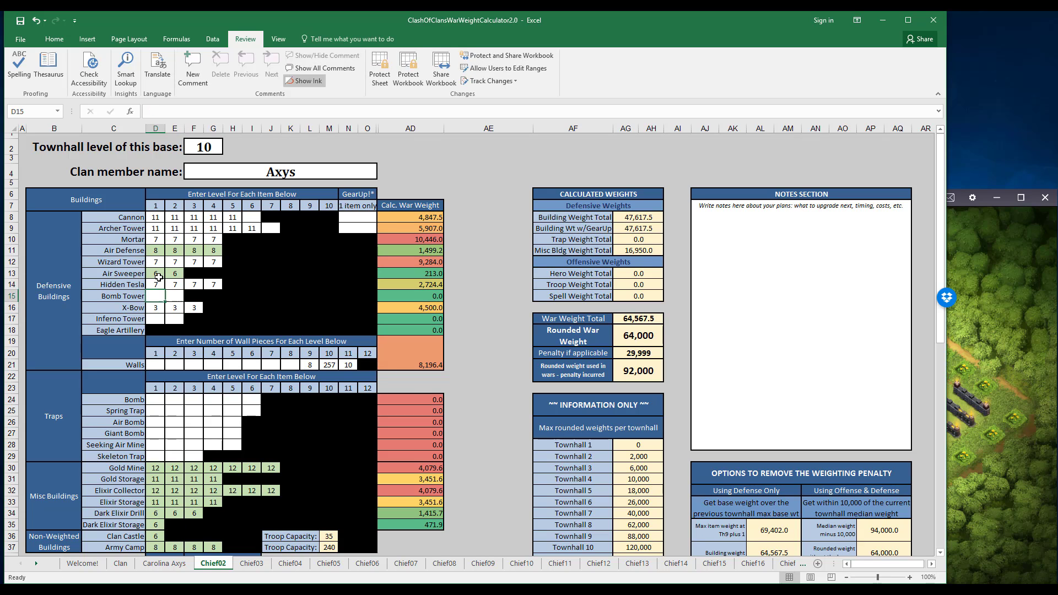
text(3)
key(Down)
key(Down)
key(Down)
key(Down)
key(Down)
key(Down)
key(Down)
key(Down)
key(Down)
text(6)
key(Tab)
text(6)
key(Return)
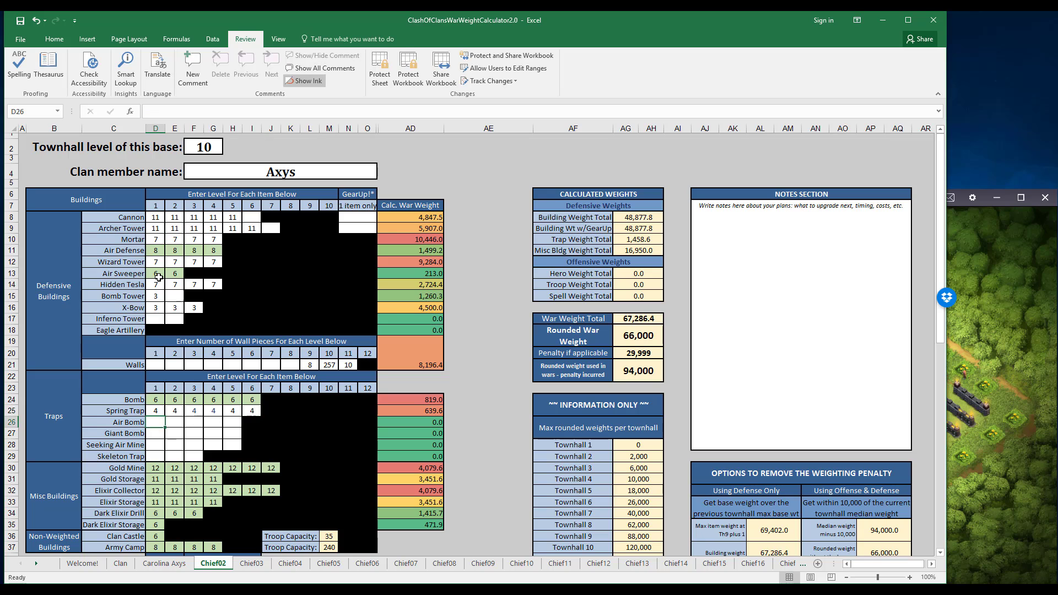
text(4	4	4	4	4)
key(Return)
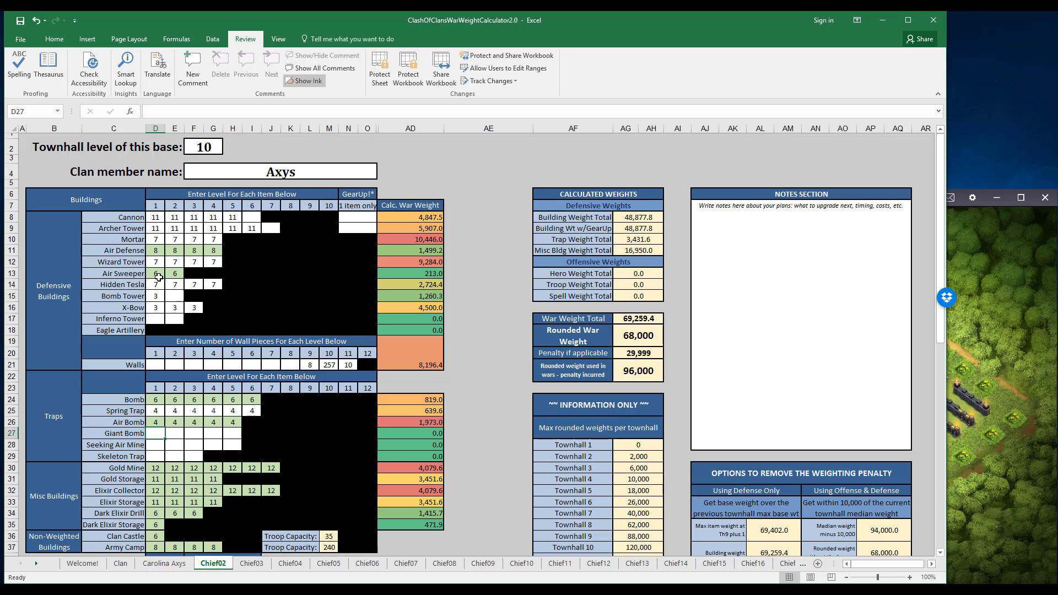
Enter level 3 for five Seeking Air Mines and three Skeleton Traps, and level 4 for five Giant Bombs.
key(Down)
text(3	3	3	3	3)
key(Return)
text(3	3	3)
key(Return)
key(Up)
key(Up)
key(Up)
text(4	4	4	4	4)
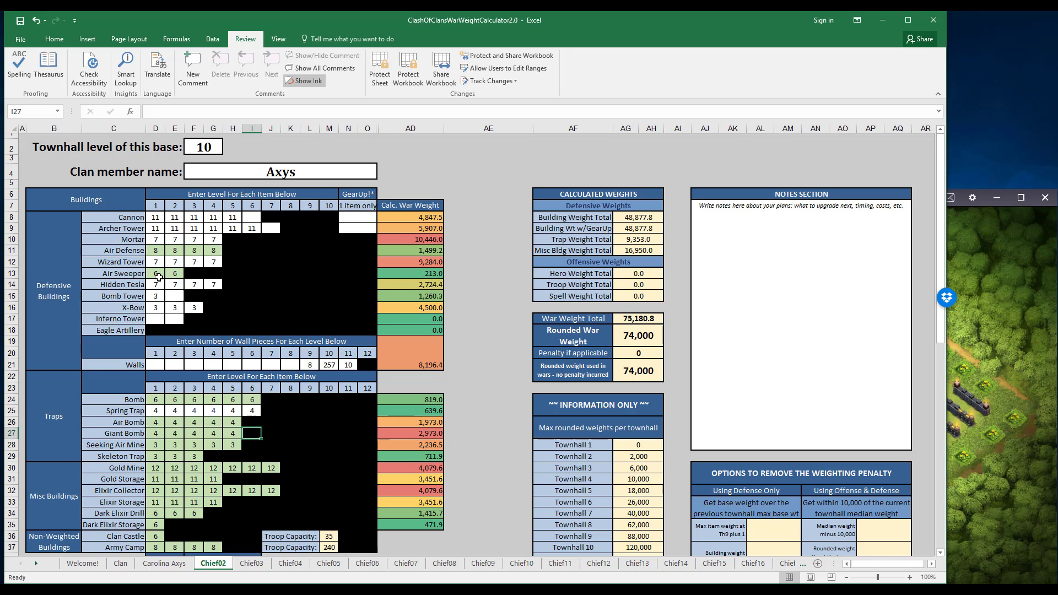
Set the Barbarian King to 30, Archer Queen to 32, and Barbarian through Minion to 6, 6, 6, 6, 5, 6, 6, 4, 5, 3, 3, 1, 6.
scroll(187, 393, down, 8)
click(167, 299)
text(35 32 6 6 6 6 5 6 6 4 5 3 3 1 6)
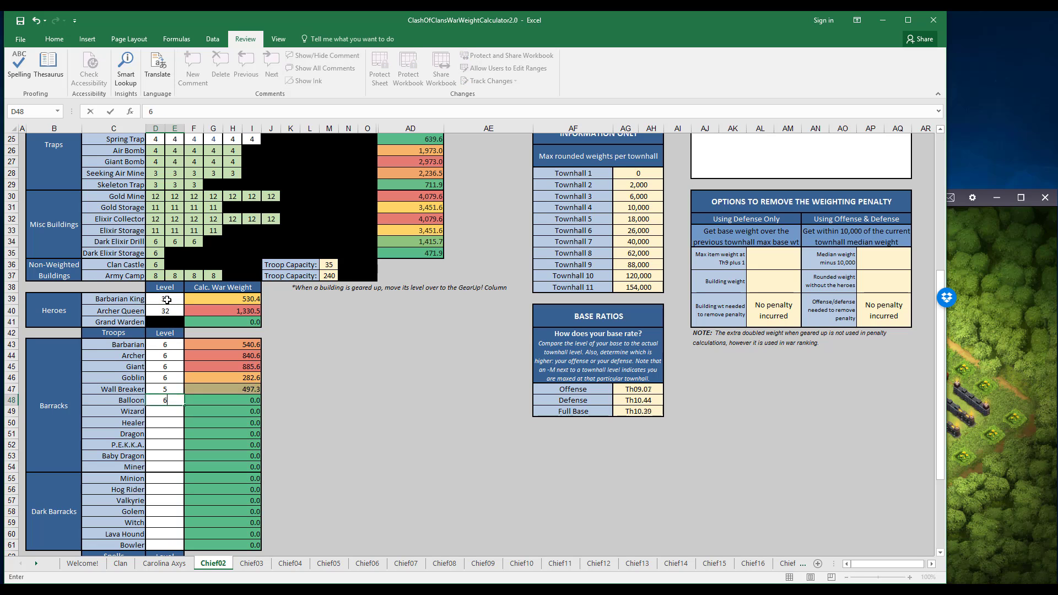
text( 6 5 5 3 3 2)
Enter 6, 5, 5, 3, 3, 2 for Hog Rider through Bowler, and spell levels 6, 6, 5, 3, 5, 3, 4, 4, 4, 3.
scroll(176, 382, down, 5)
click(177, 384)
text(6 6 5 3 5 3 4 4 4 3)
Rename the Chief02 sheet with the clan member's name.
scroll(390, 444, up, 13)
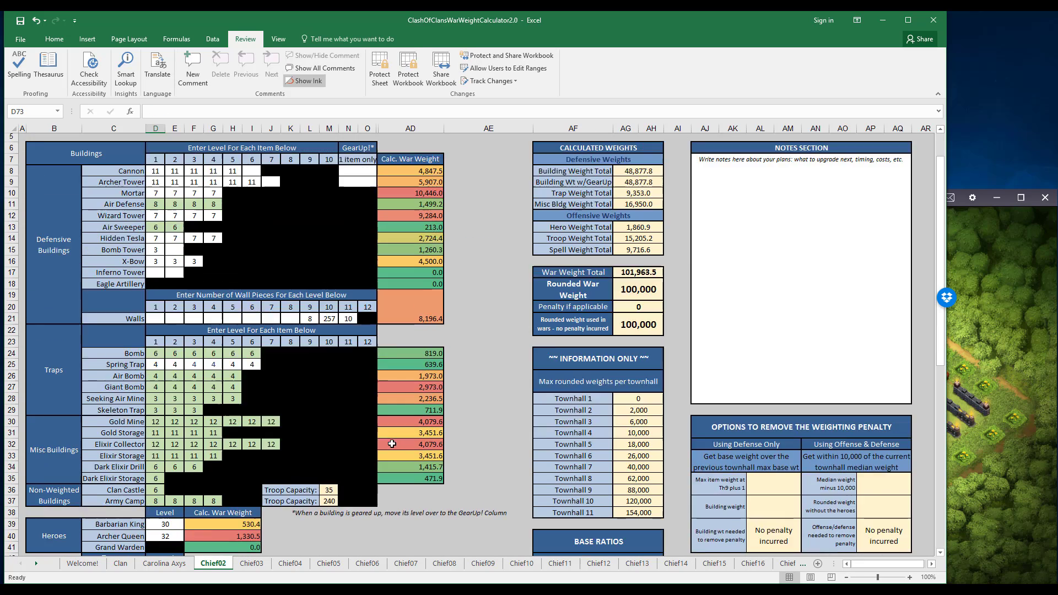
click(273, 173)
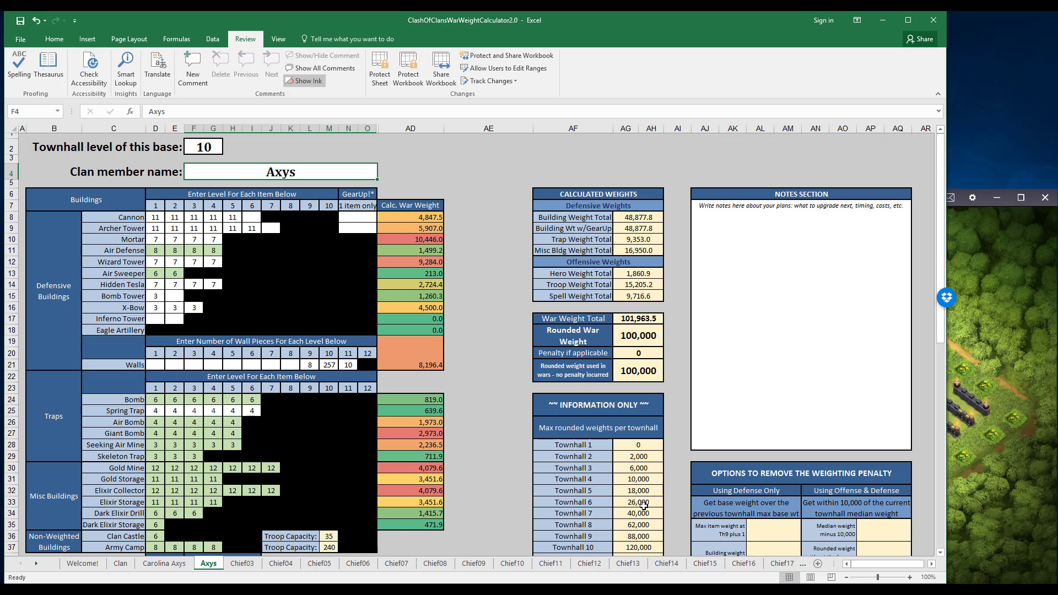
Examine the Offense, Defense and Full Base ratings under Base Ratios alongside the base's troop, trap and building levels.
scroll(643, 504, down, 3)
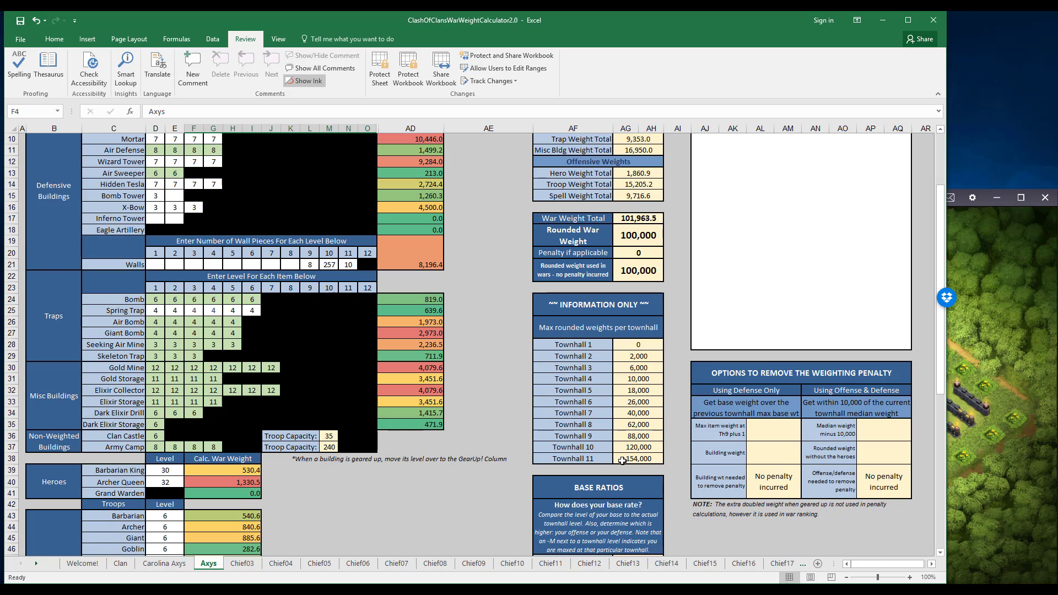
scroll(623, 462, down, 3)
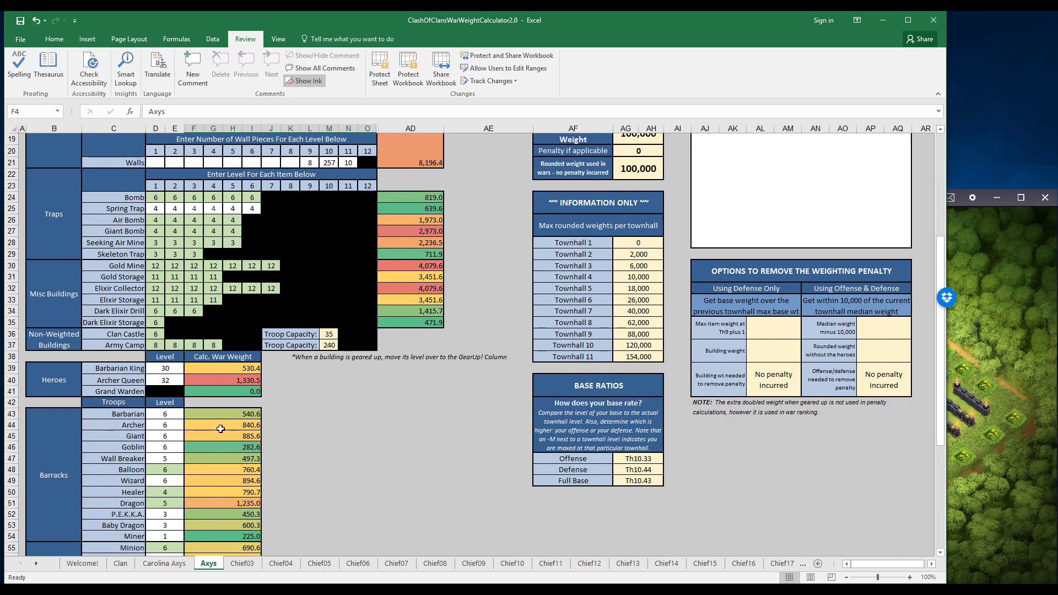
click(657, 459)
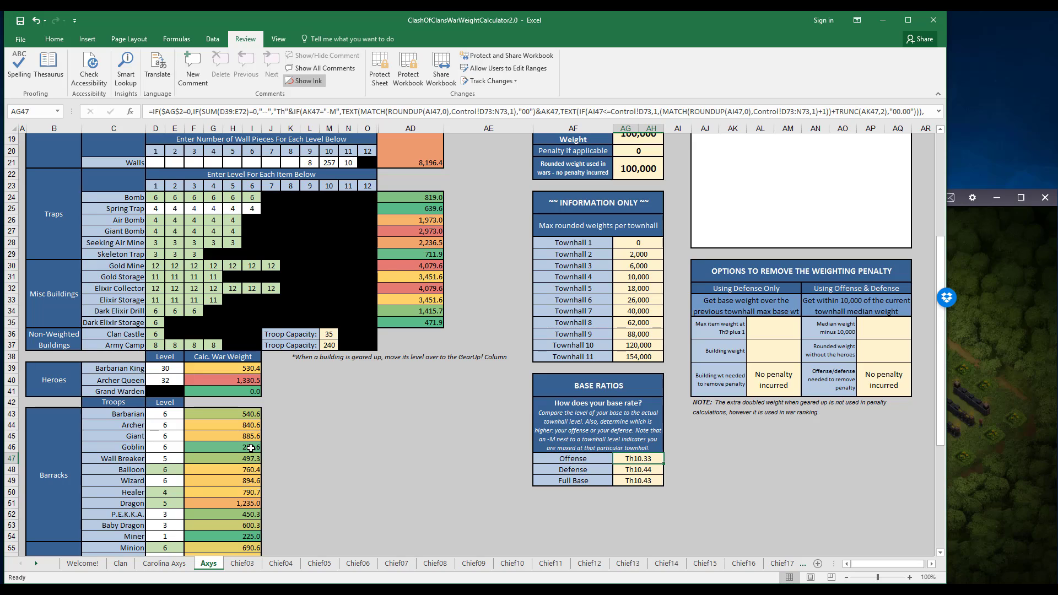
click(644, 468)
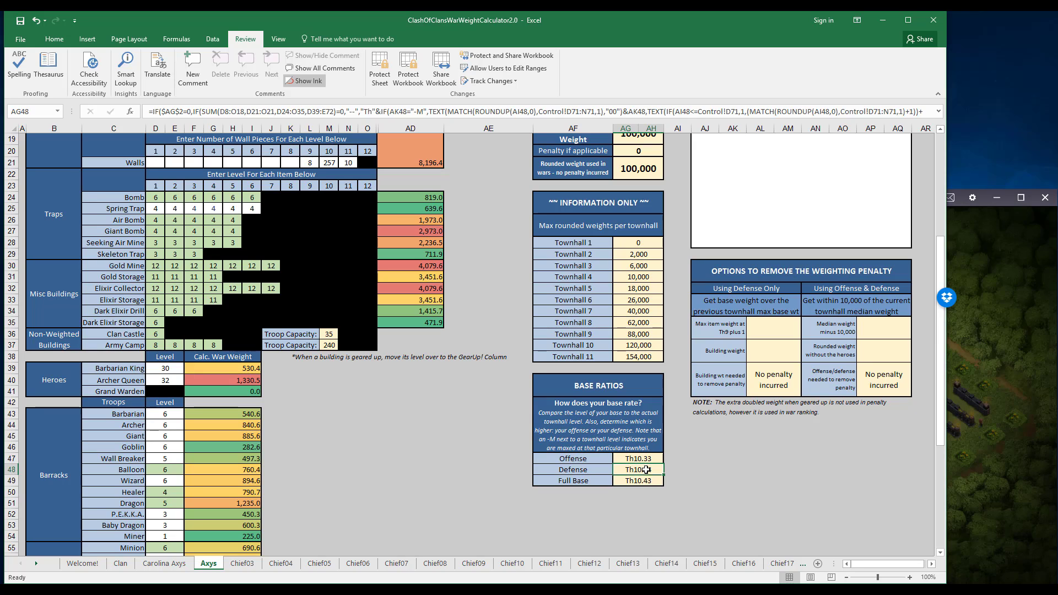
click(641, 481)
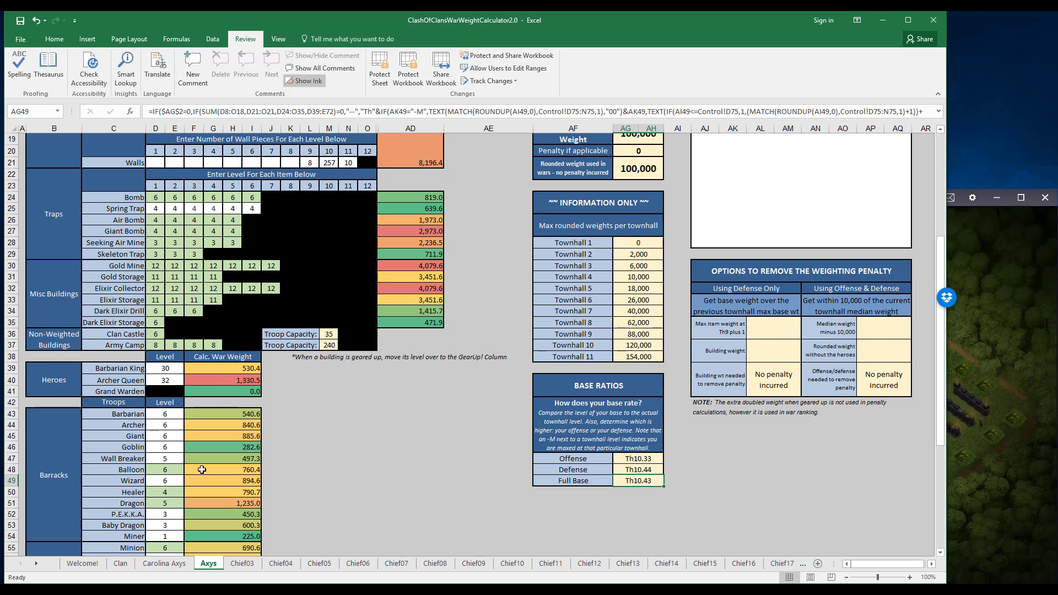
click(213, 300)
scroll(214, 300, up, 6)
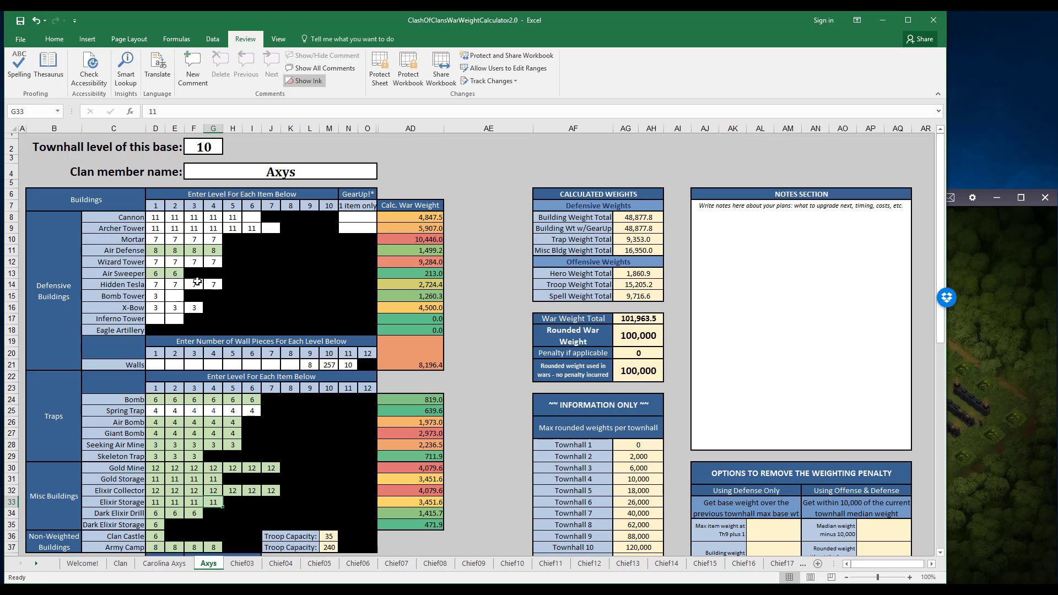
click(155, 217)
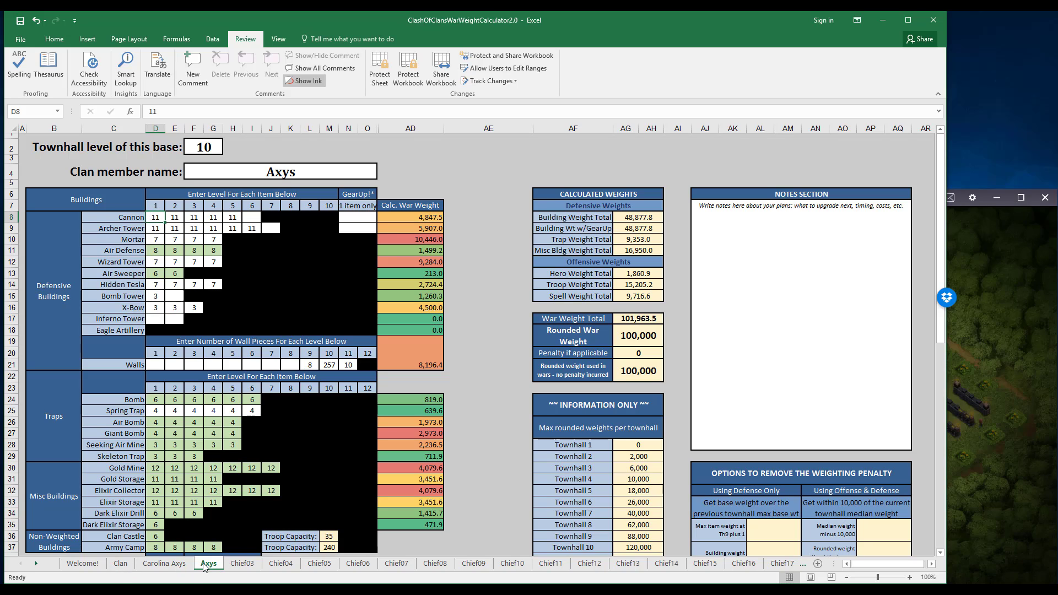
Open the Clan sheet and sort the member summary by Base Weight for War Lineup from largest to smallest.
click(120, 564)
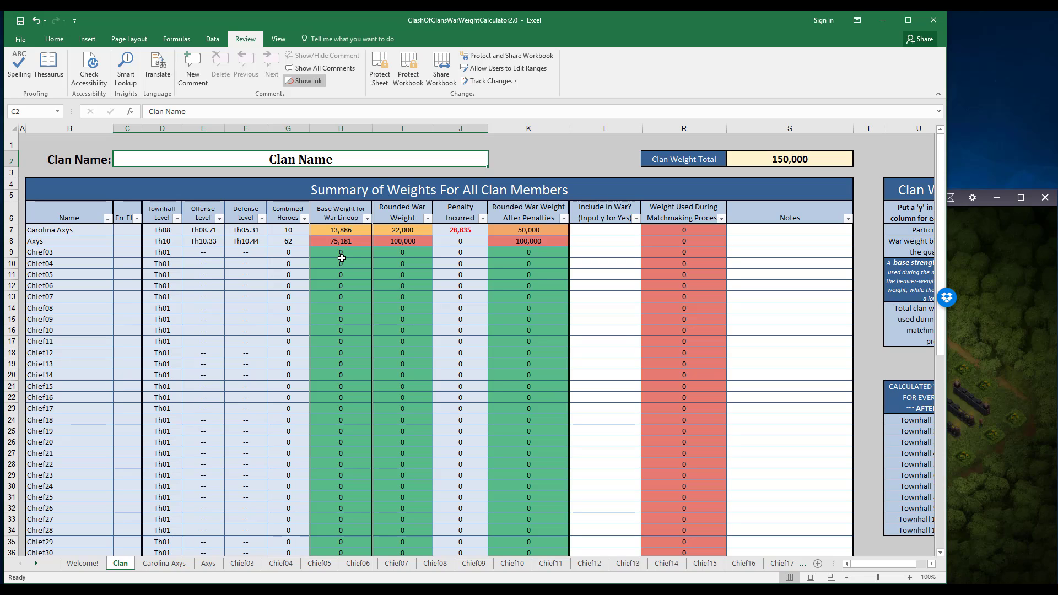
click(368, 219)
click(303, 428)
click(366, 218)
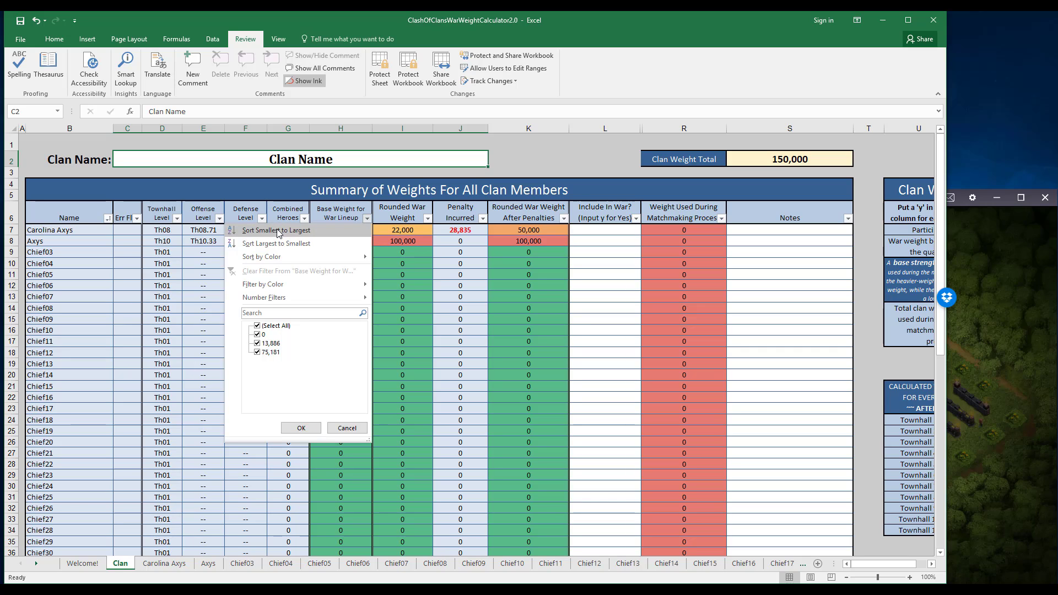
click(265, 245)
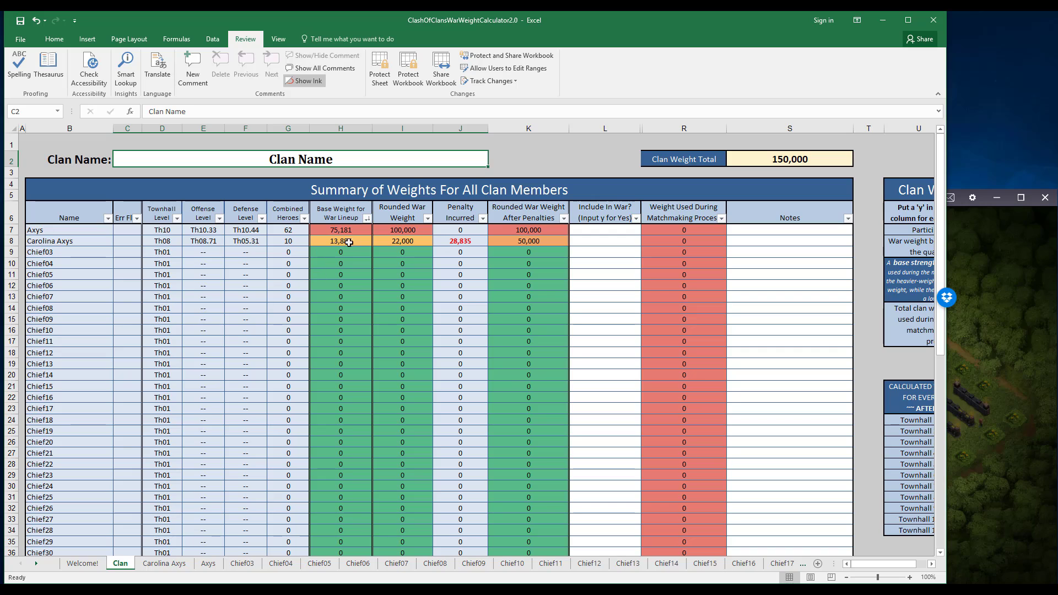
click(367, 219)
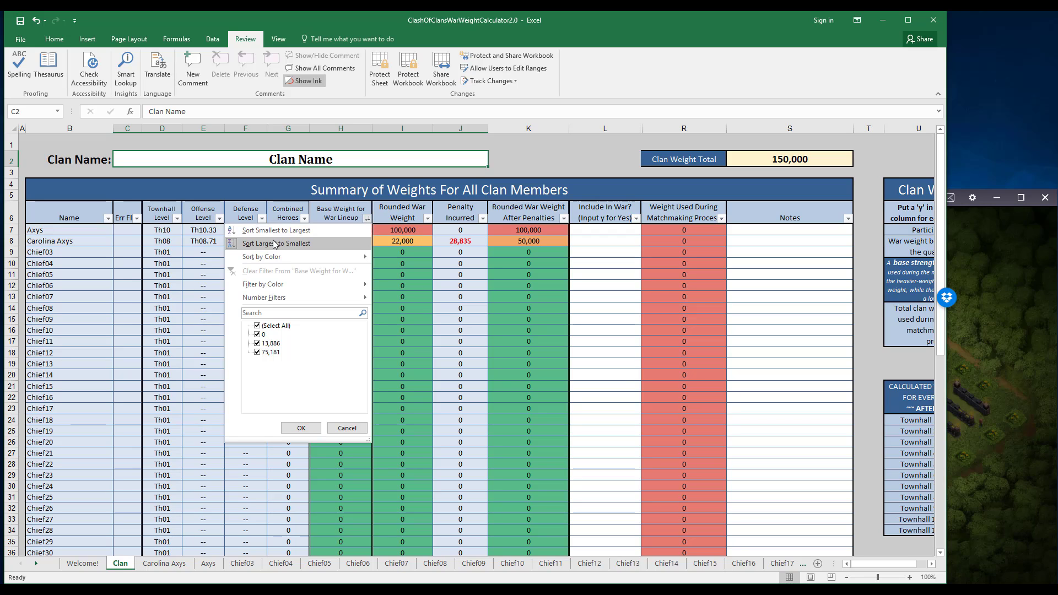
click(273, 246)
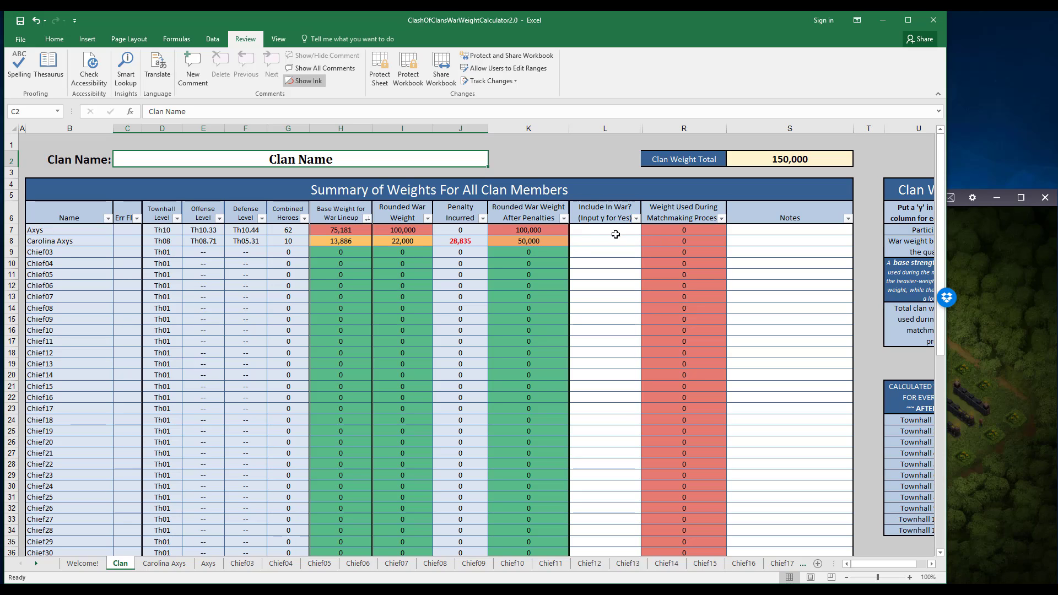
Mark the top two members with y under Include In War? and check the Clan War Planner weights.
click(586, 230)
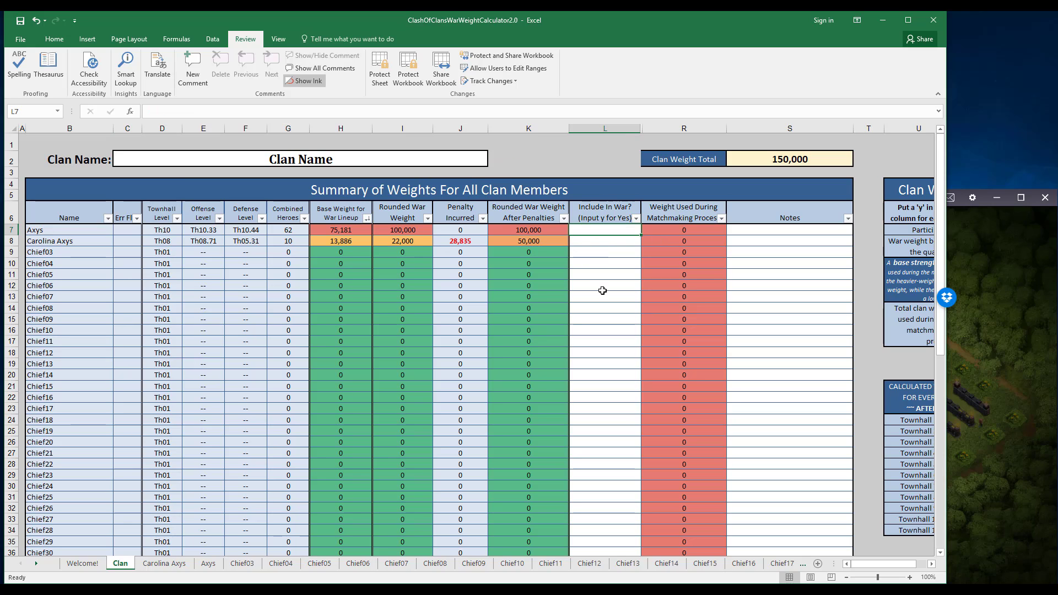
text(y)
key(Return)
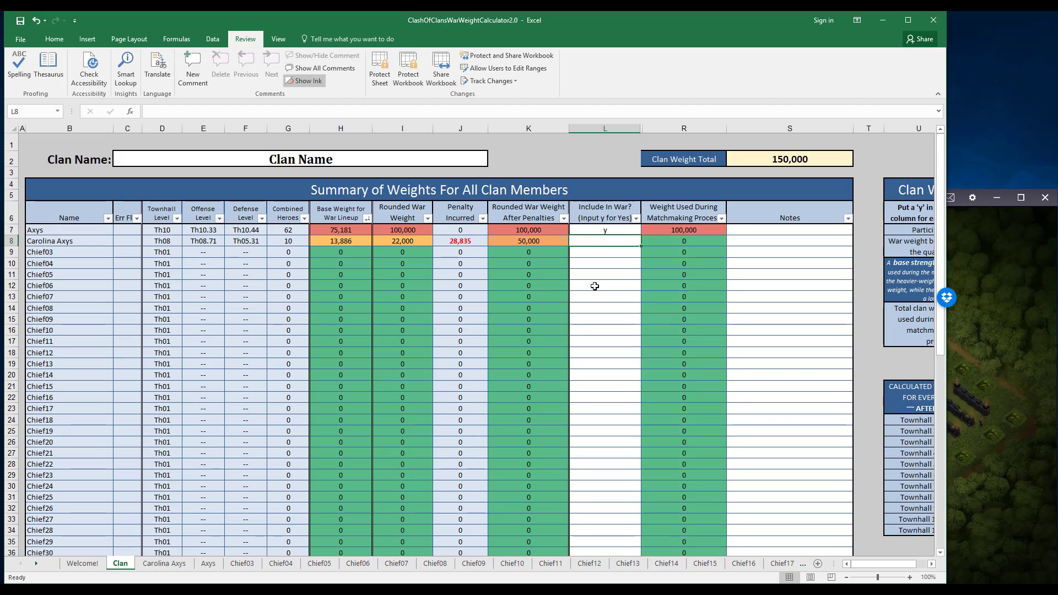
text(y)
key(Return)
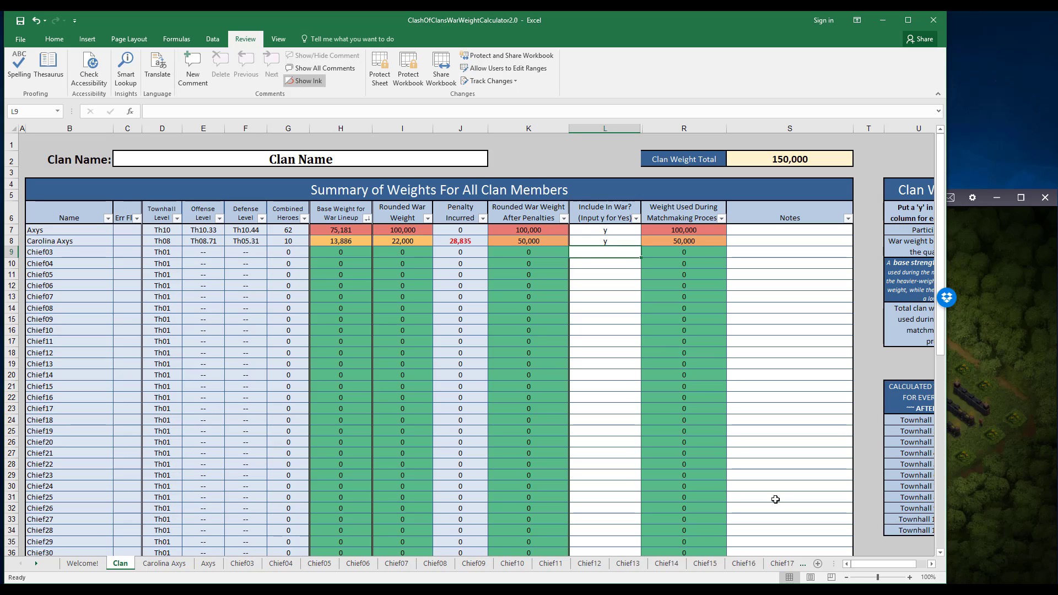
click(931, 563)
click(930, 563)
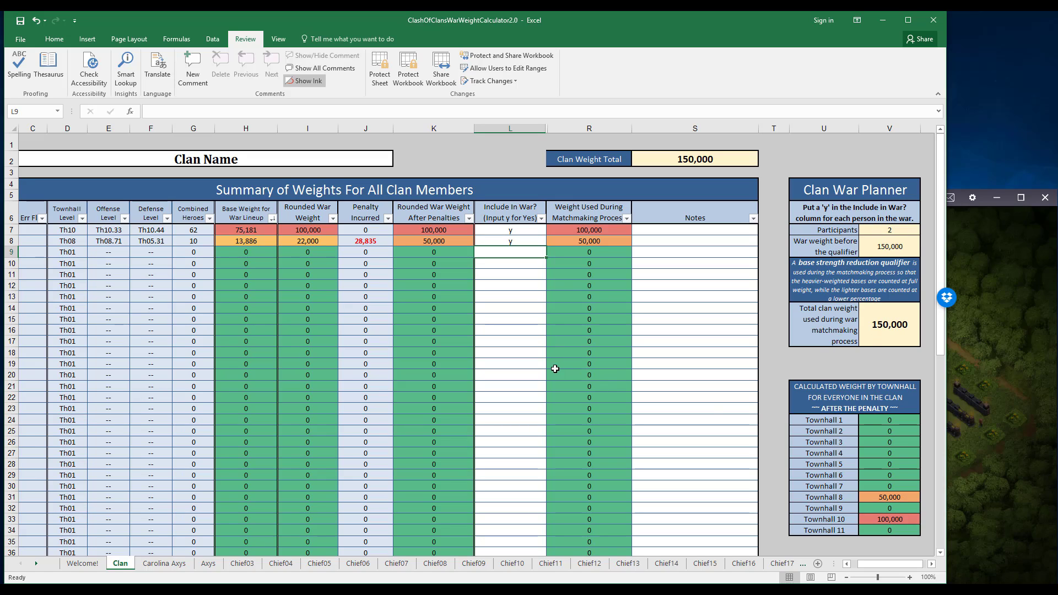
drag(864, 565, 855, 568)
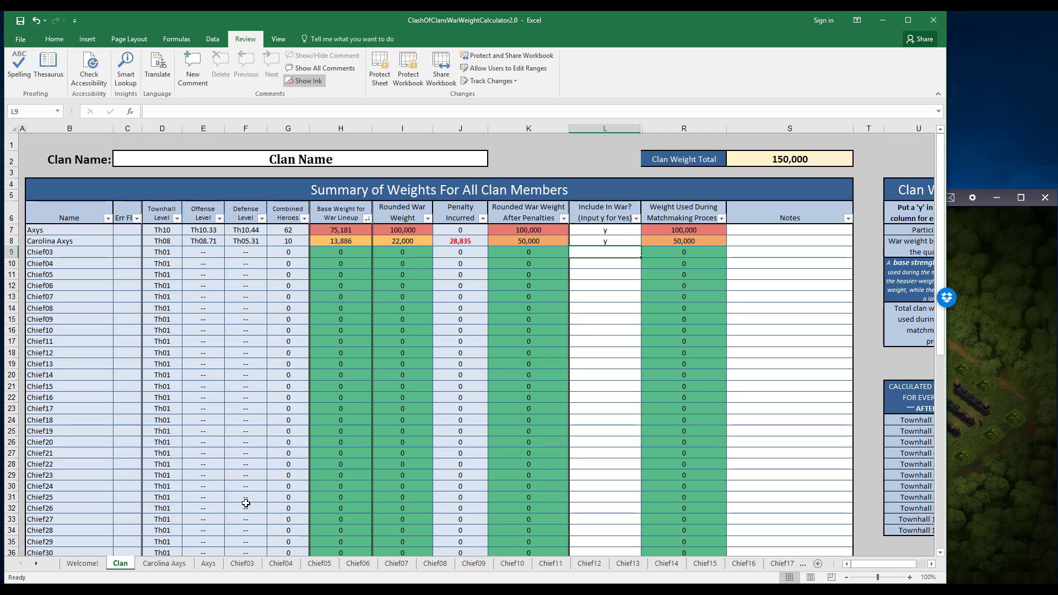
Delete the Chief03 sheet from the workbook.
click(242, 564)
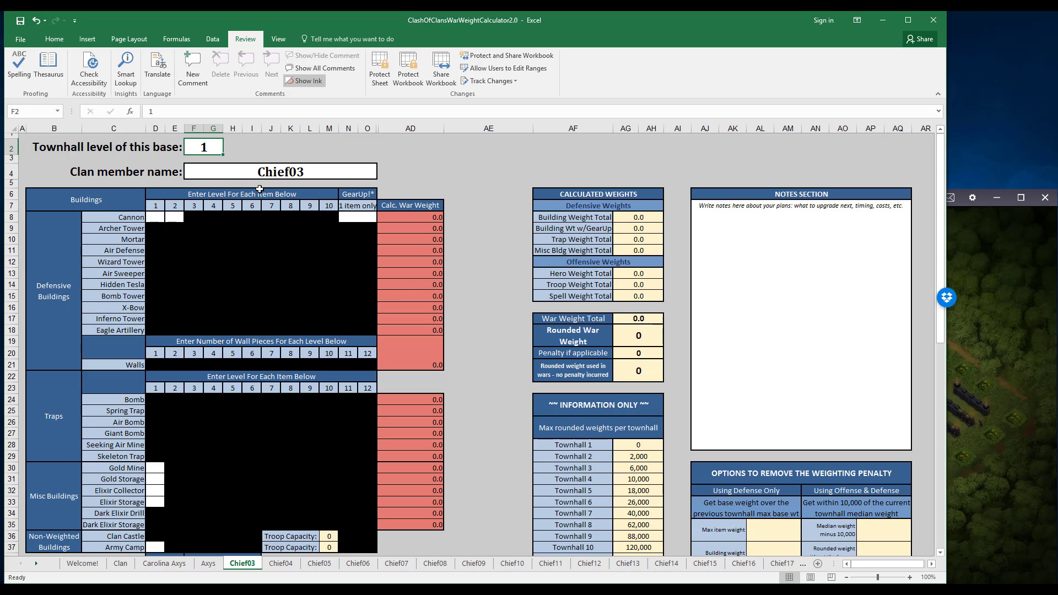
right_click(240, 566)
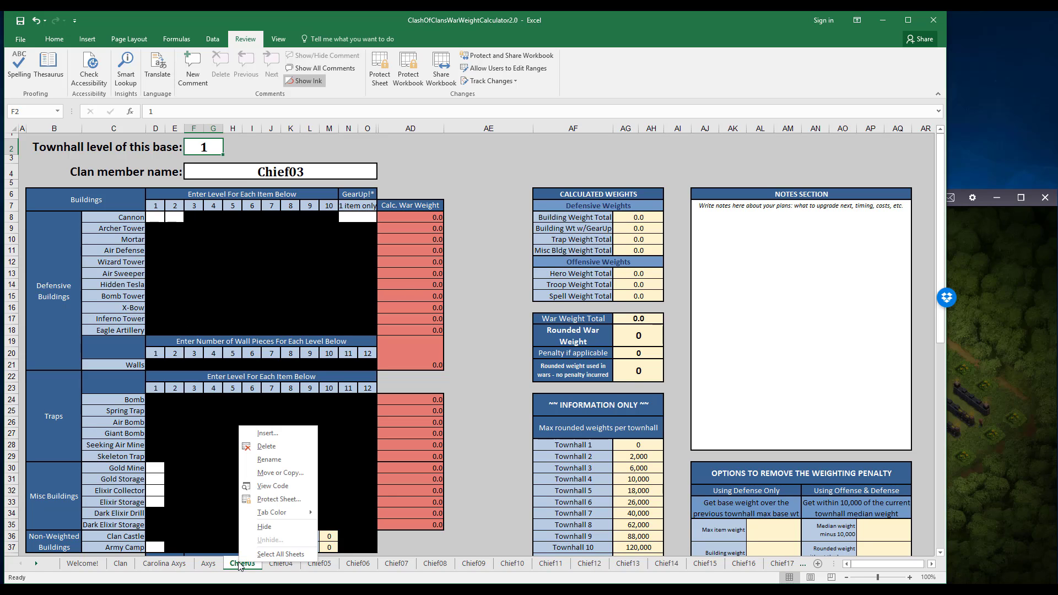
click(267, 446)
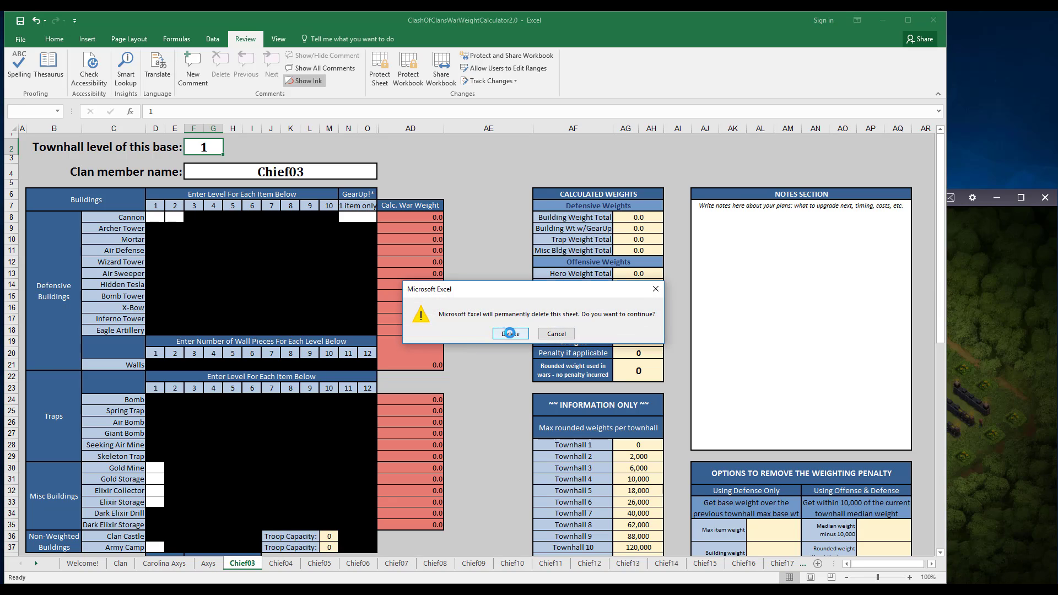
click(509, 330)
Examine the formulas in the row of the Clan summary that referred to the deleted Chief03 sheet.
click(126, 567)
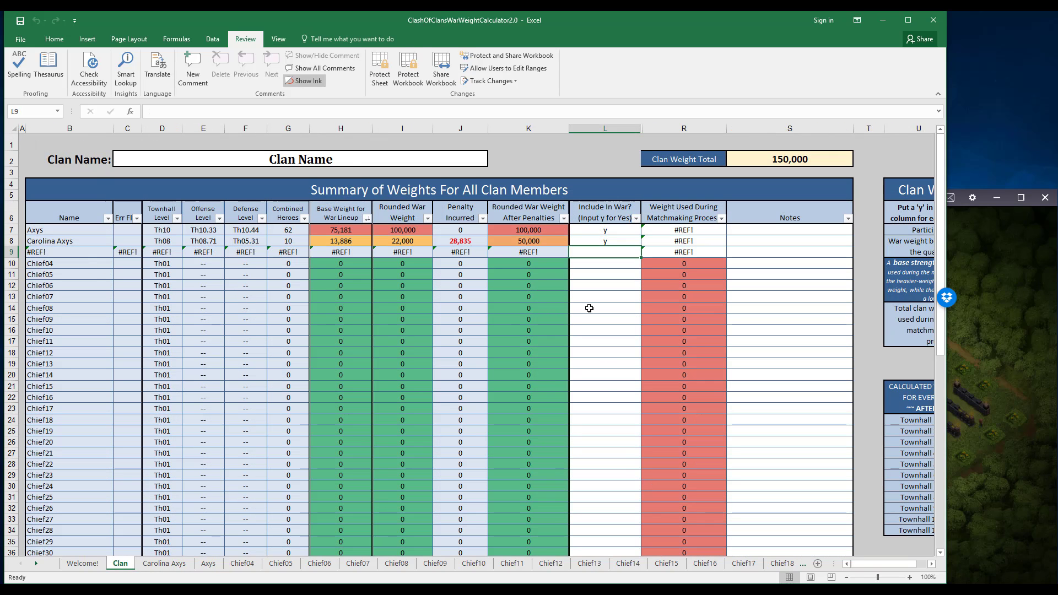
click(56, 250)
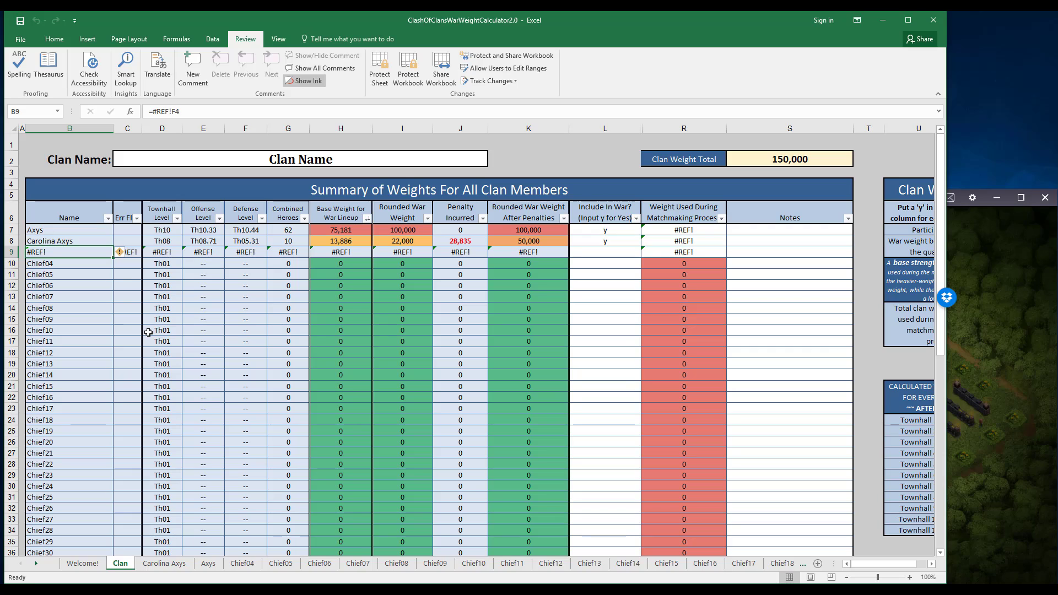
key(Right)
key(Right)
key(Right)
key(Right)
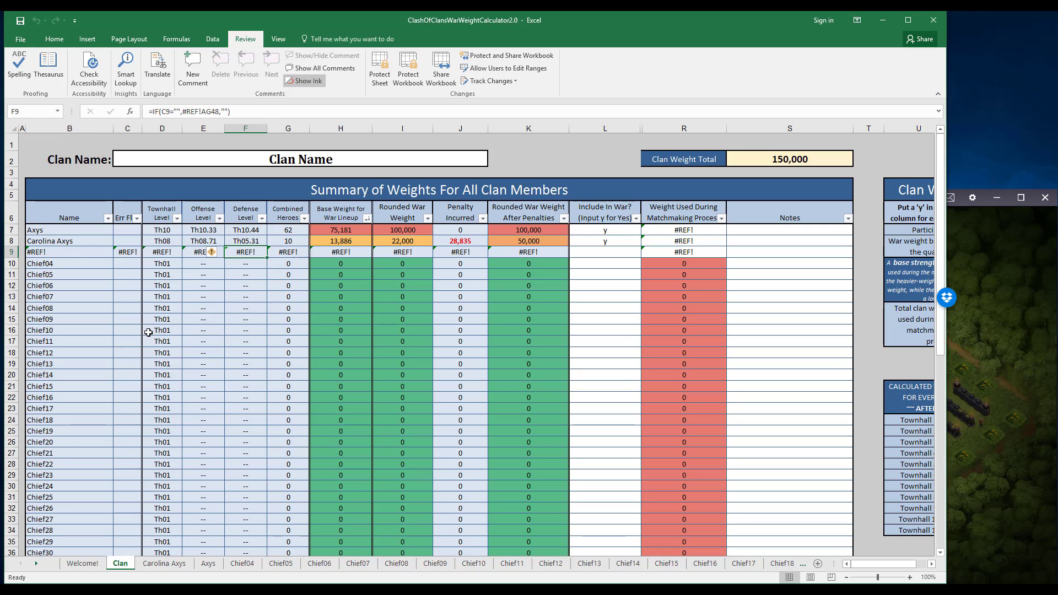
key(Left)
key(Left)
key(Left)
key(Left)
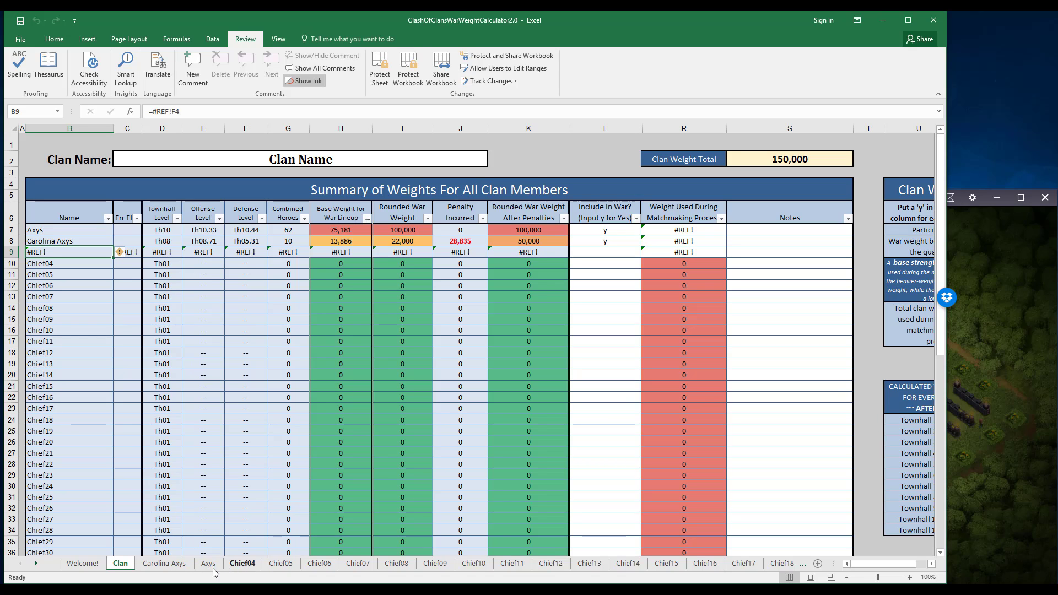
On the second clan member's sheet, set the townhall level to 1 and clear the clan member name.
click(153, 568)
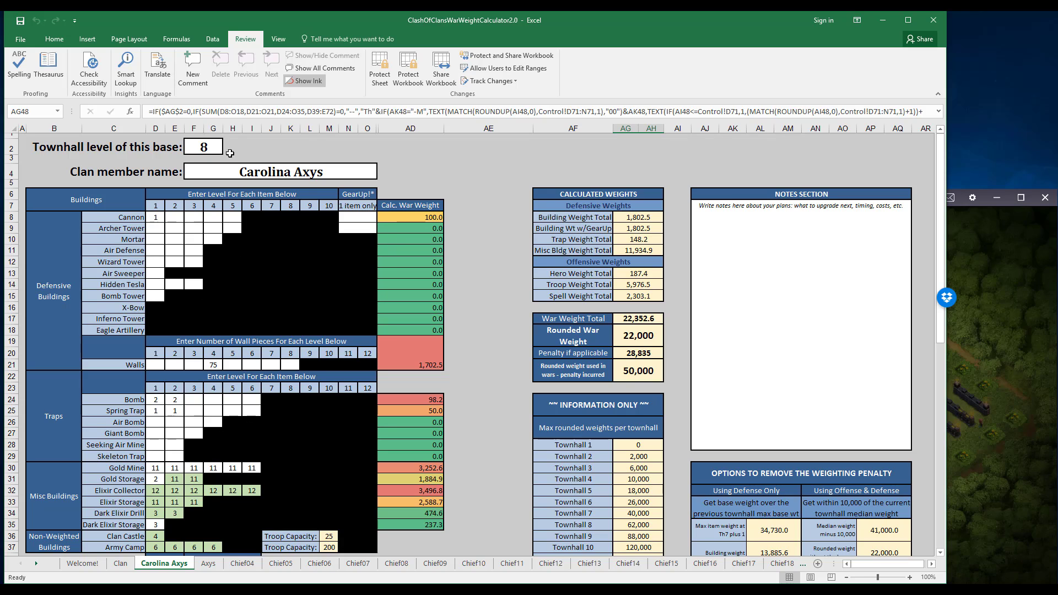
click(211, 150)
text(1)
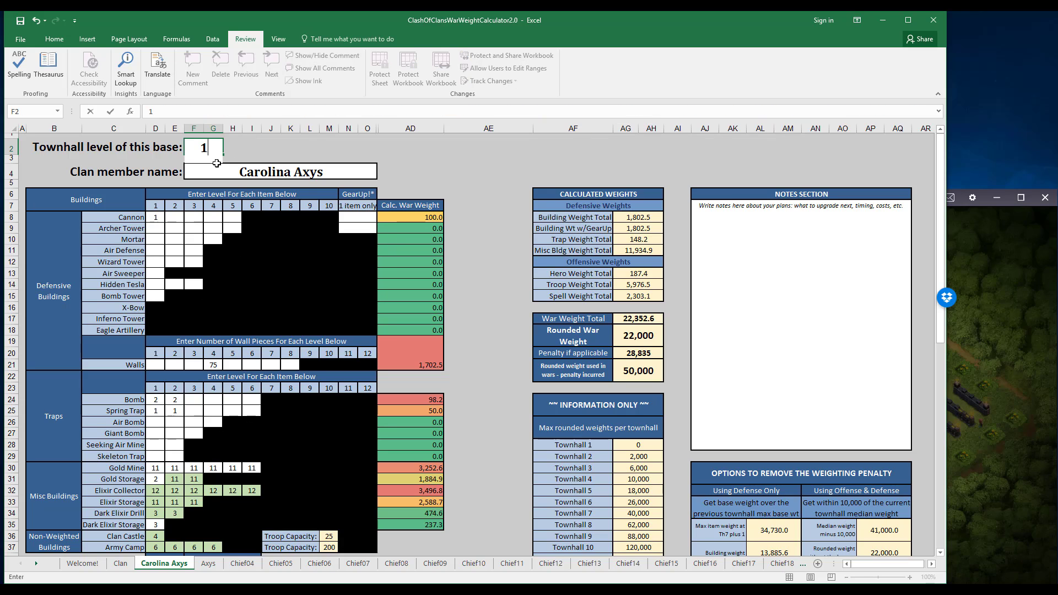
key(Return)
key(Delete)
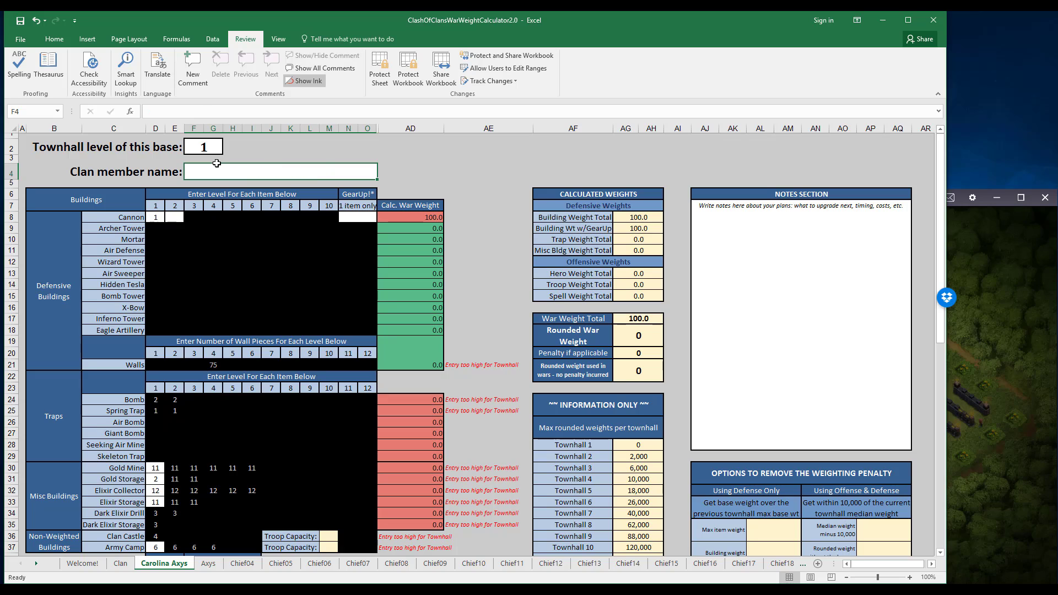
key(Return)
Clear that sheet's Cannon, wall, trap, misc building, Clan Castle and Army Camp entries.
click(155, 219)
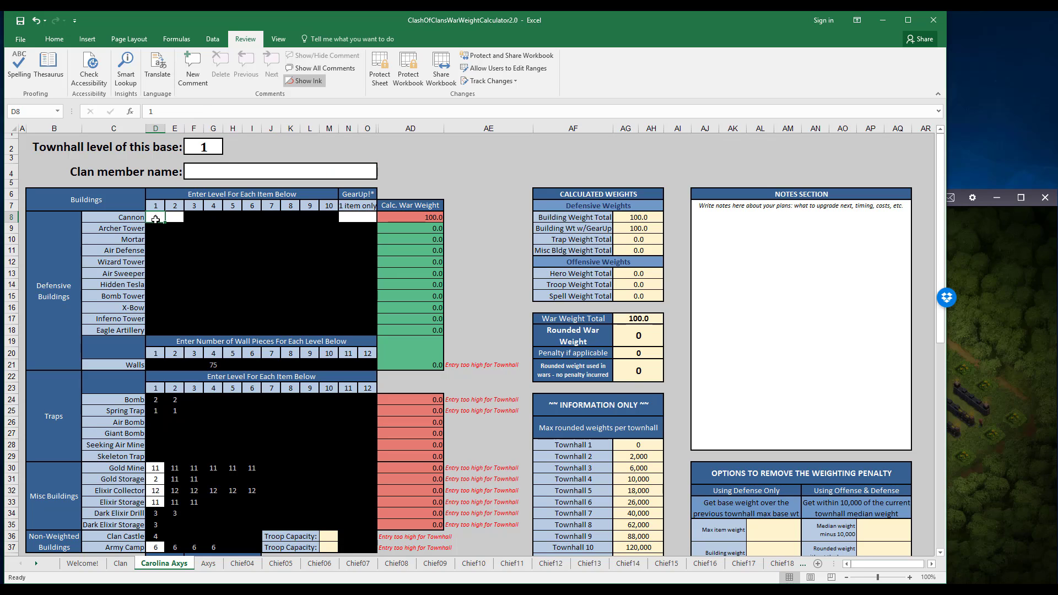
key(Delete)
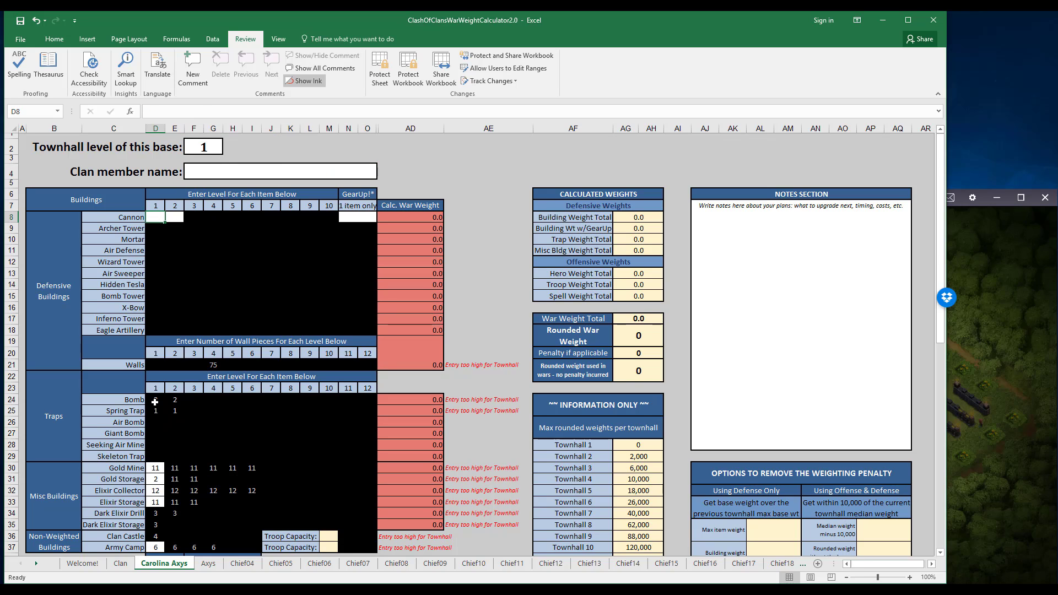
drag(155, 402, 279, 483)
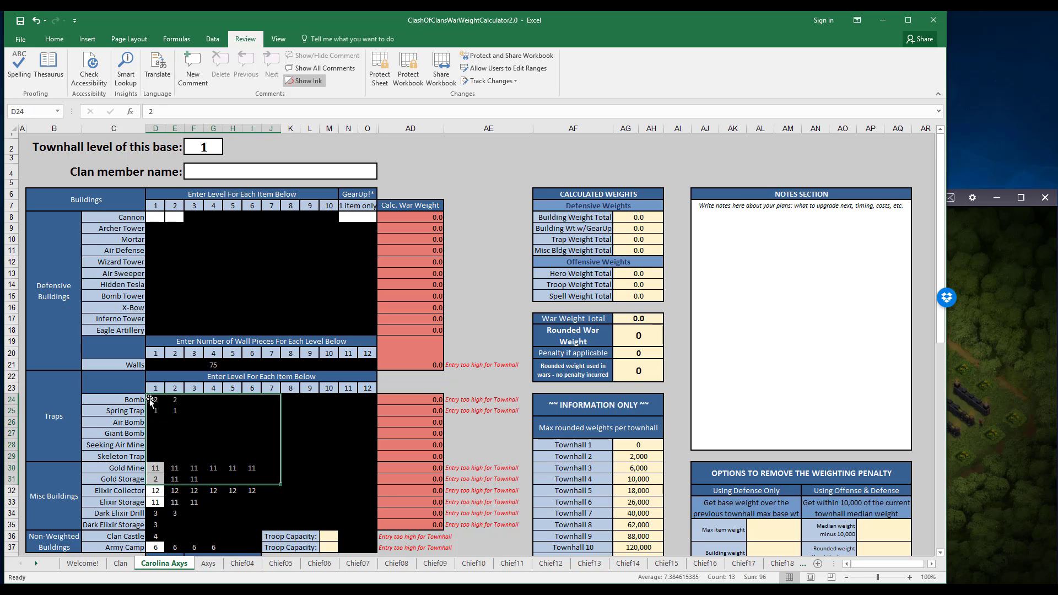
drag(158, 402, 294, 529)
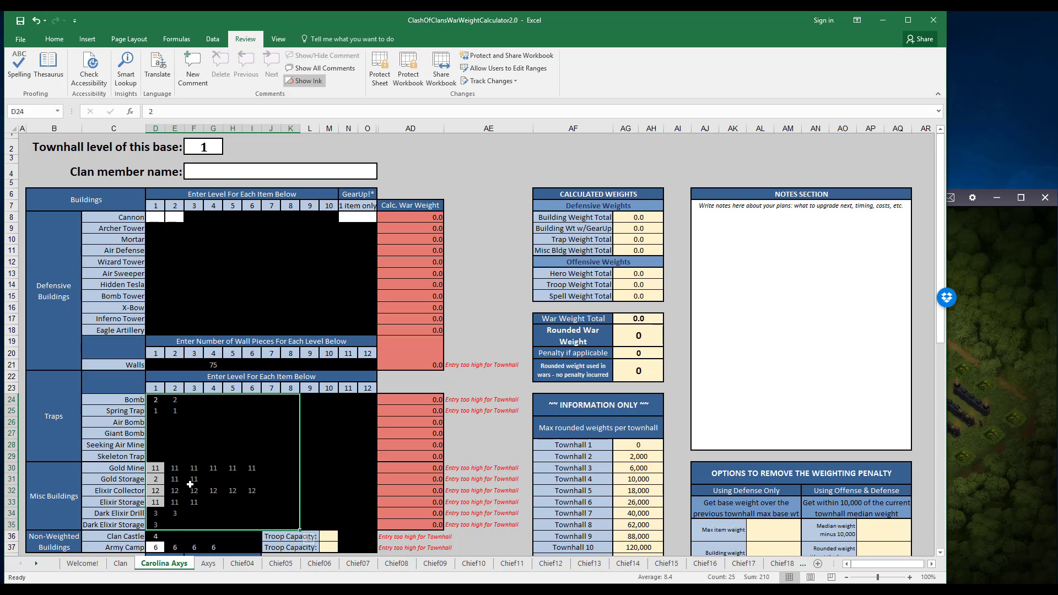
key(Delete)
drag(164, 536, 220, 545)
key(Delete)
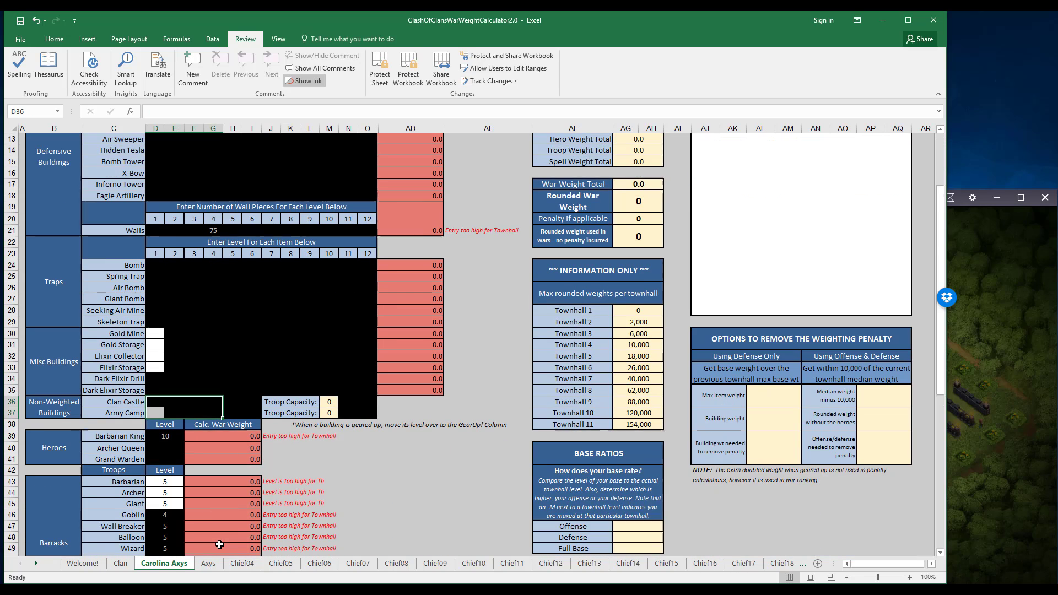
scroll(219, 545, down, 4)
click(213, 230)
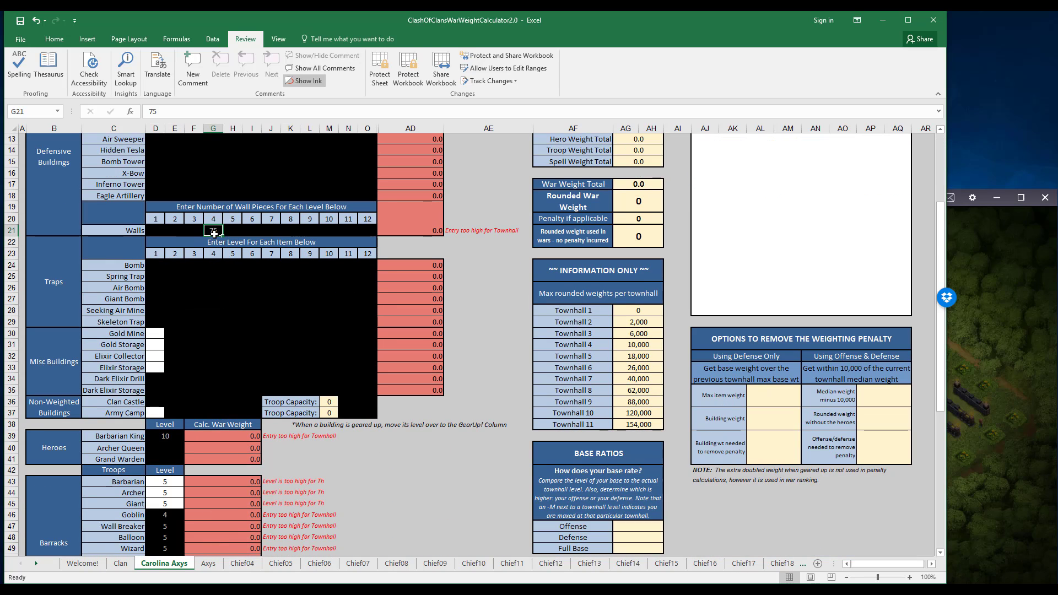
key(Delete)
Clear the Barbarian King level and all troop and spell levels on the same sheet.
scroll(230, 365, up, 1)
click(174, 471)
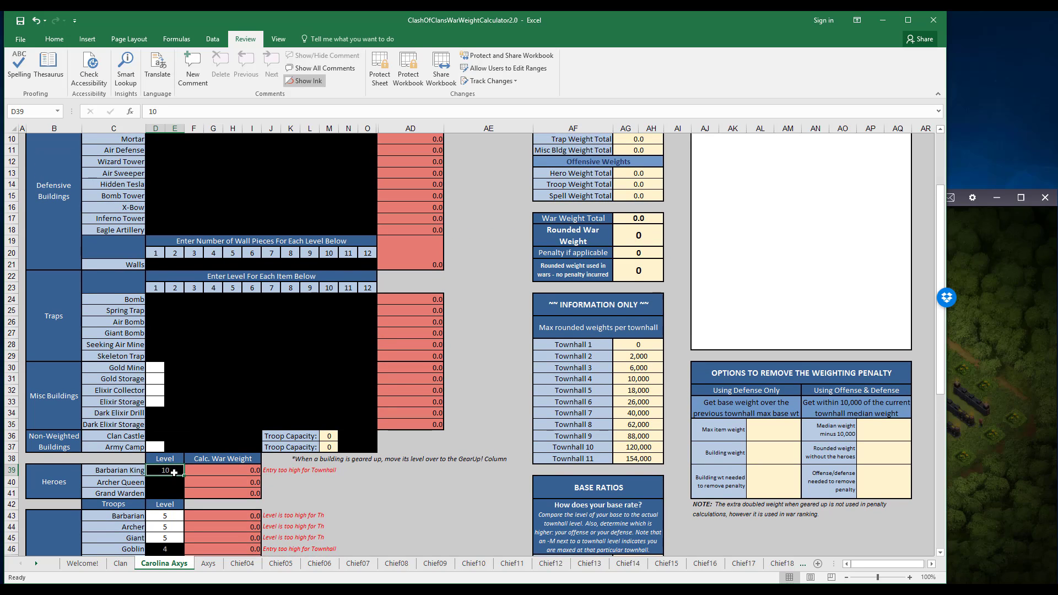
key(Delete)
scroll(174, 472, down, 3)
drag(165, 413, 176, 463)
key(Delete)
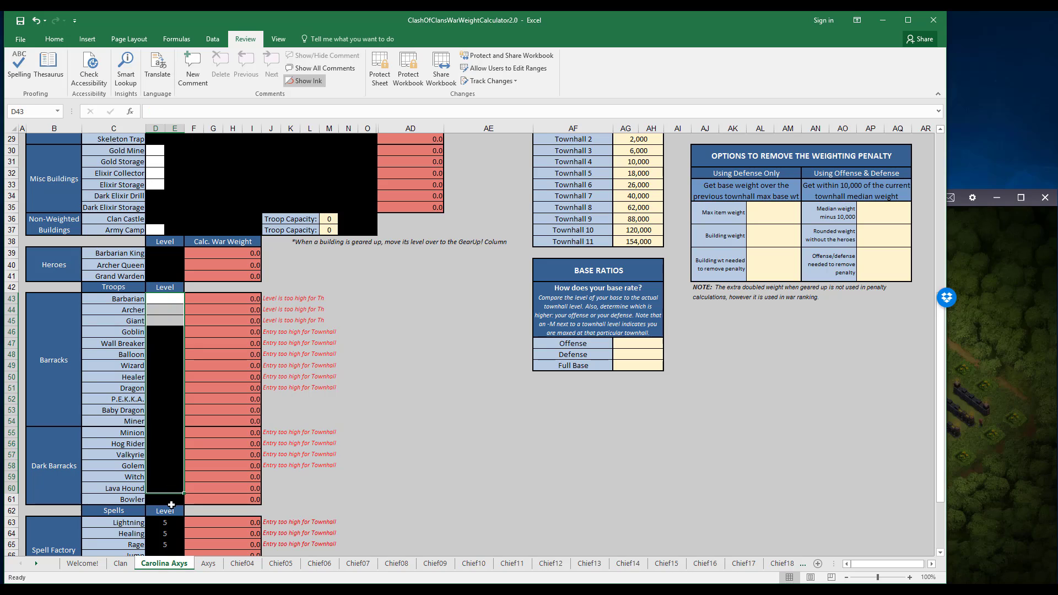
scroll(176, 457, down, 3)
drag(173, 385, 170, 472)
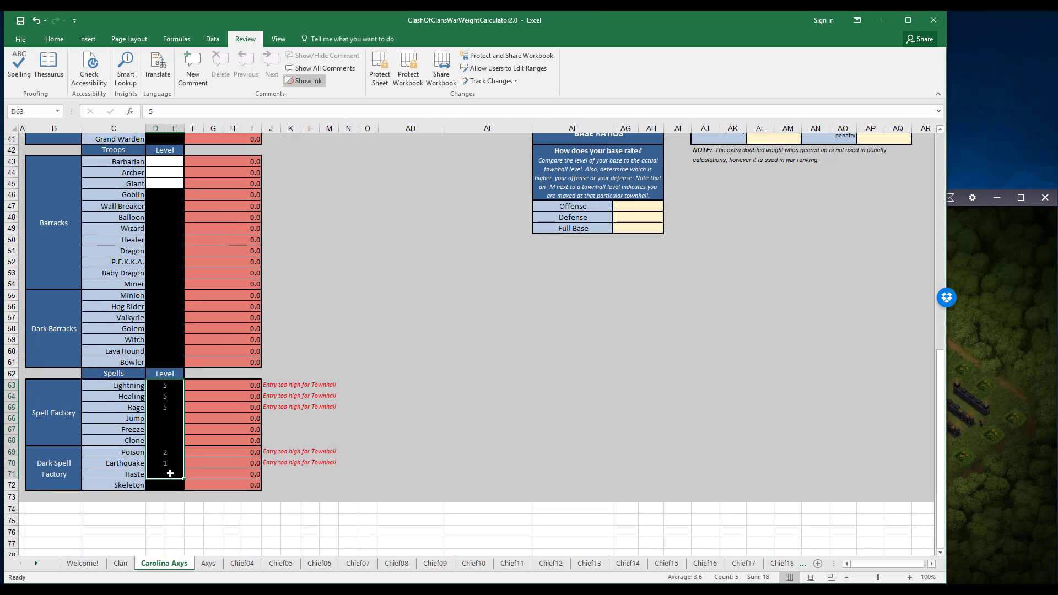
key(Delete)
scroll(170, 474, up, 13)
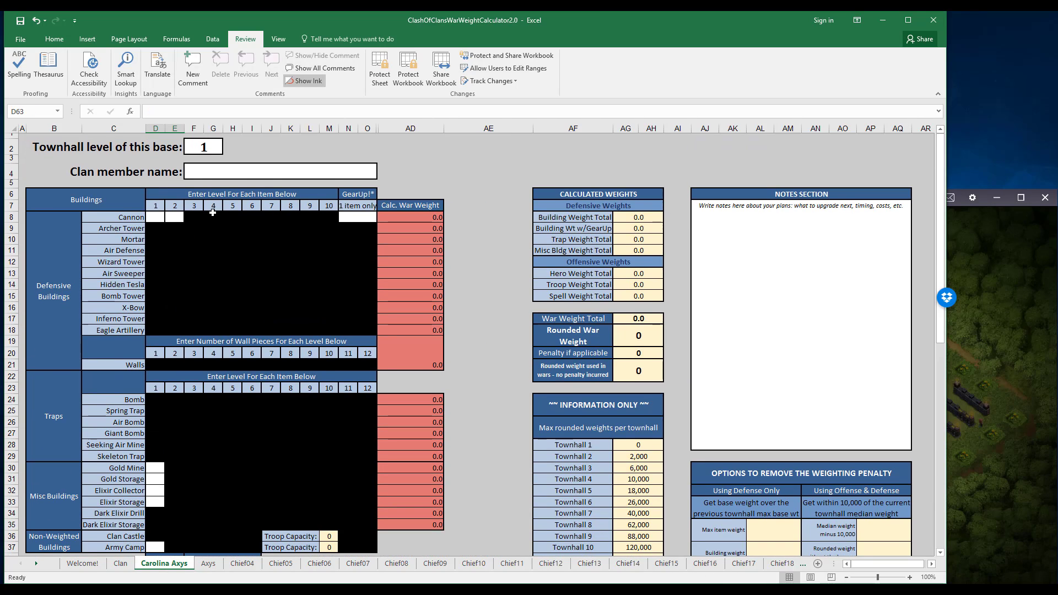
click(199, 147)
In the Clan summary, clear the reset member's Include In War? mark and delete the #REF! row's cells from Name to Notes, shifting cells up.
click(120, 563)
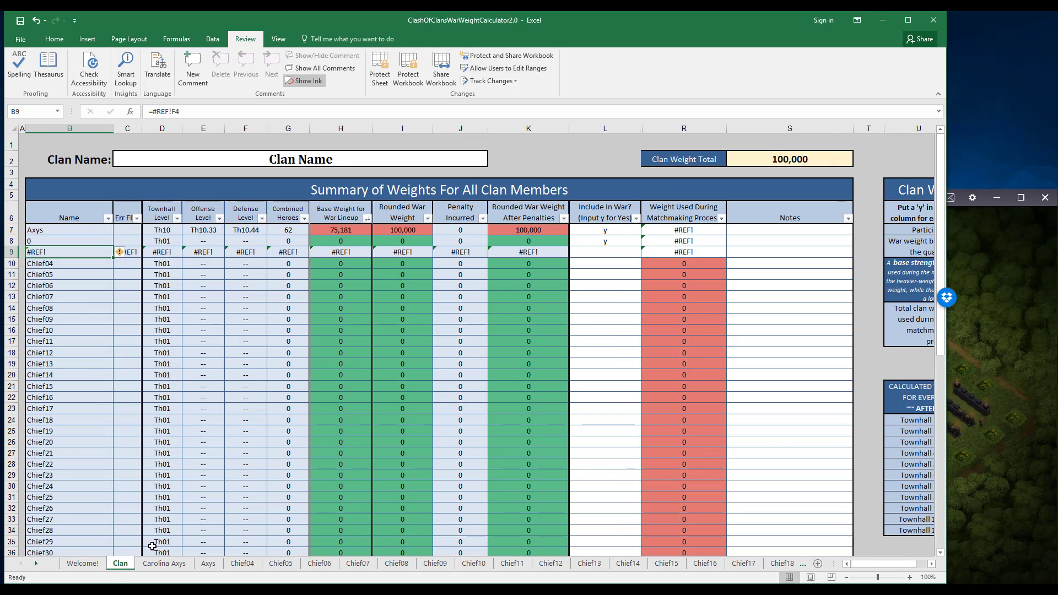
click(69, 239)
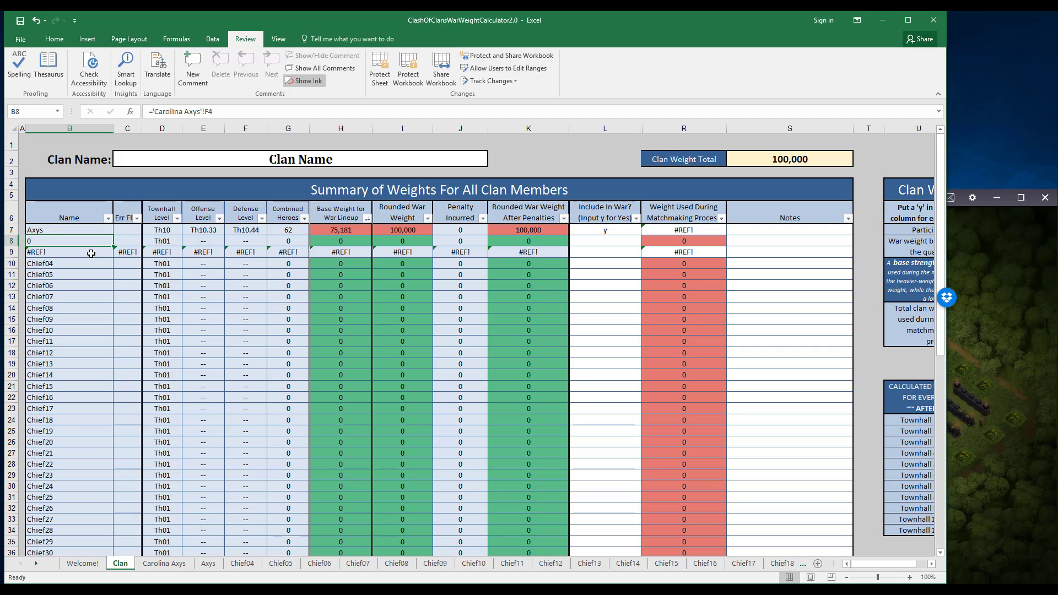
drag(91, 253, 767, 251)
right_click(769, 252)
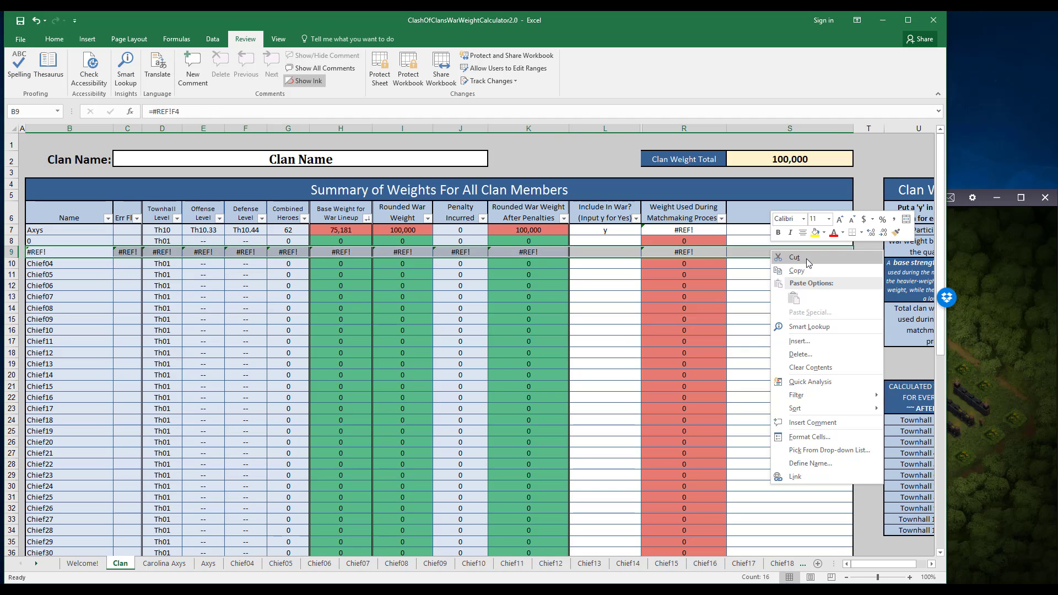
click(800, 354)
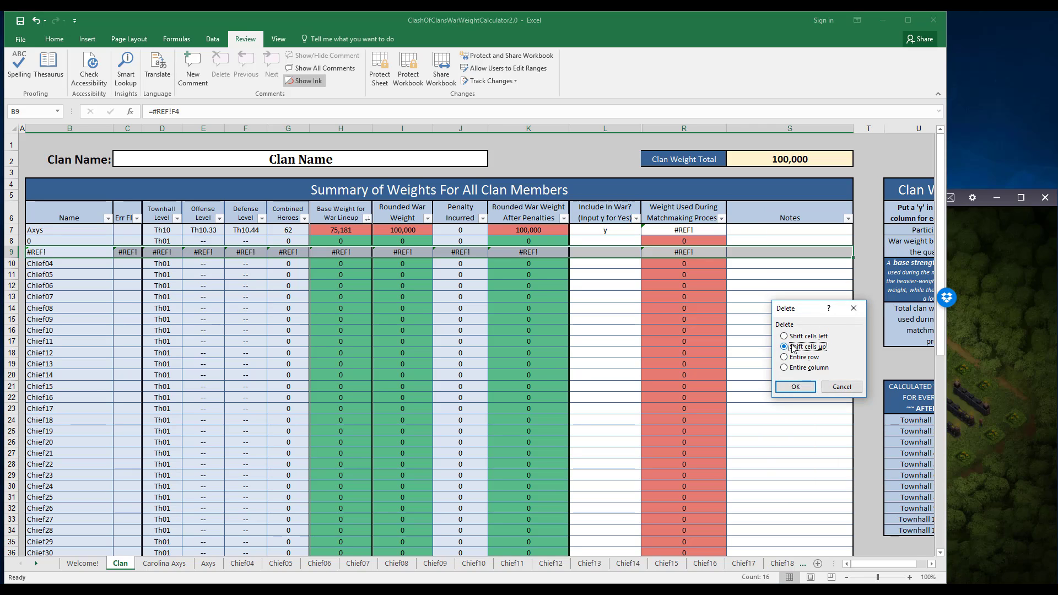
click(792, 388)
click(448, 361)
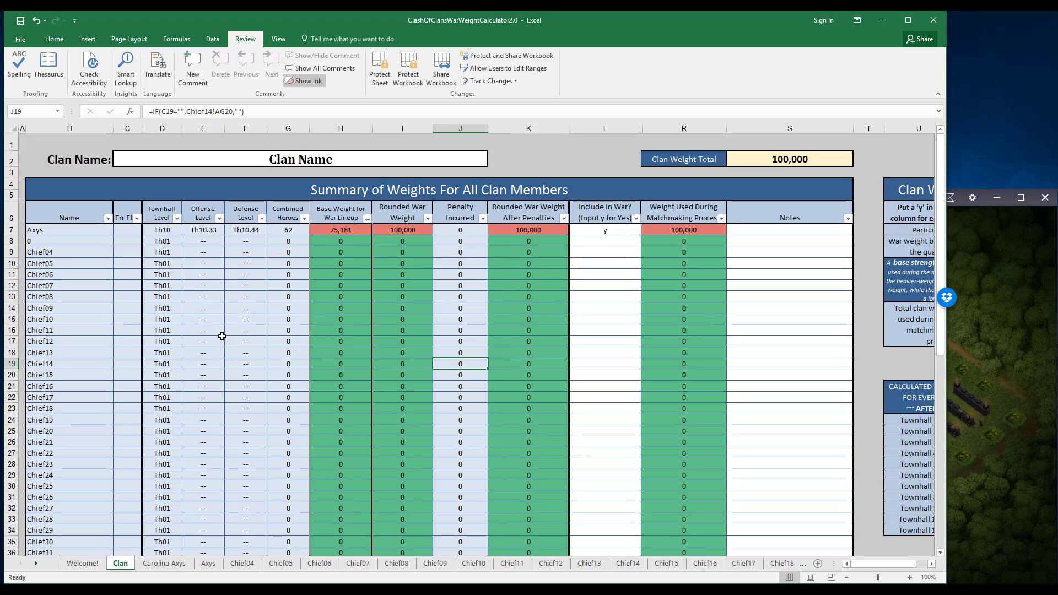
Examine the Clan summary's member list down to Chief50 and the name formulas for Chief20 and Chief24.
scroll(105, 344, down, 6)
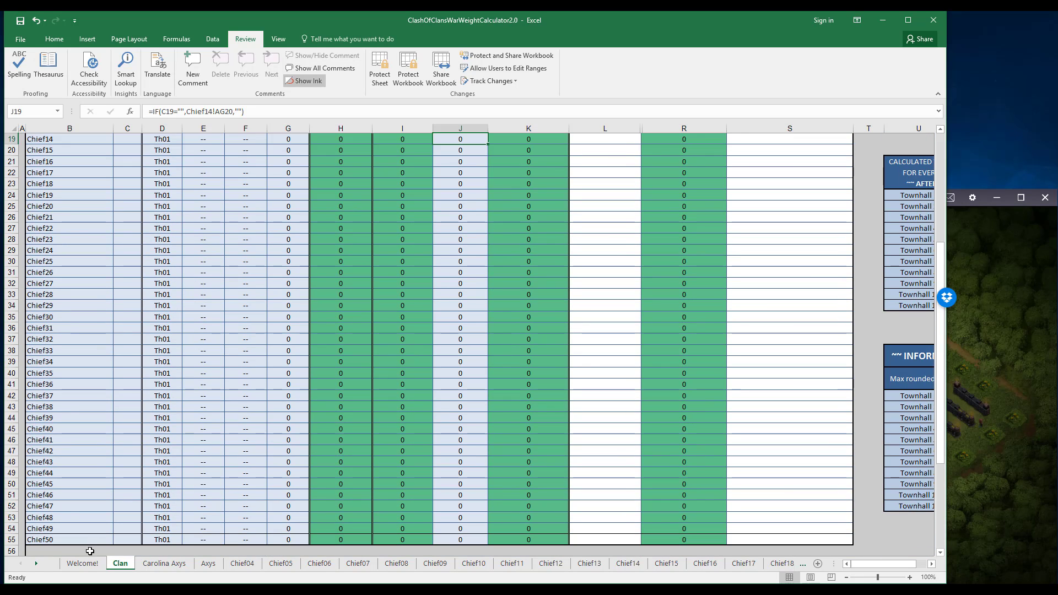
scroll(68, 344, up, 6)
scroll(68, 330, down, 5)
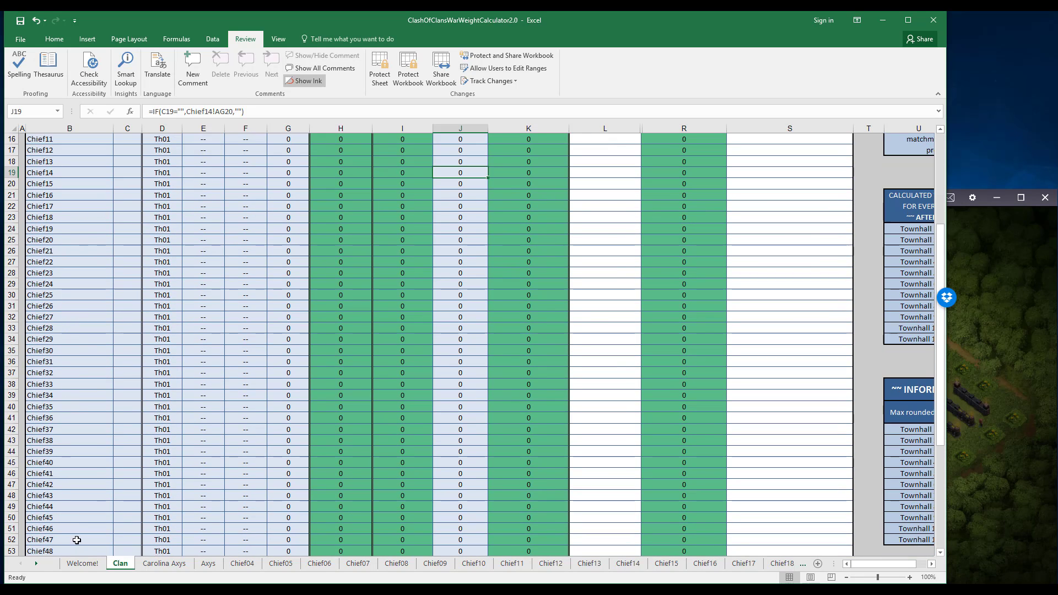
scroll(70, 418, up, 5)
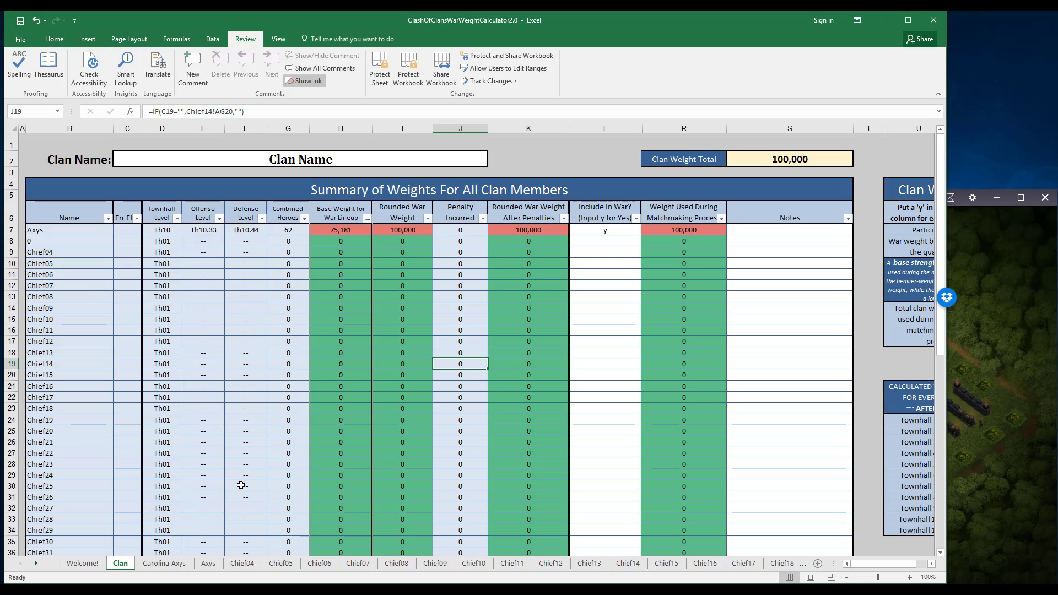
click(85, 430)
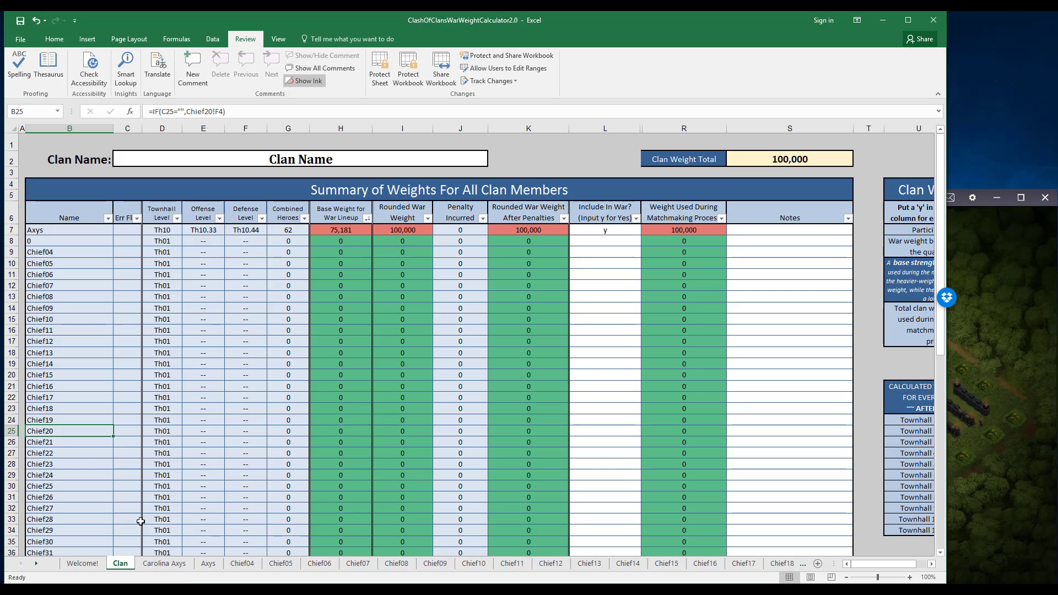
click(80, 475)
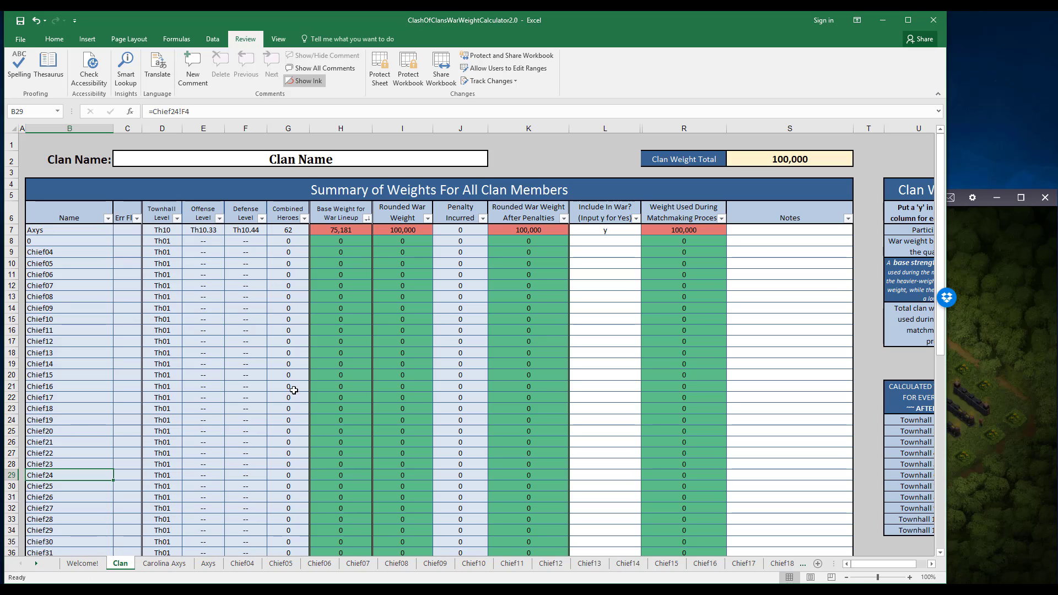
Switch to the Google Sheets version of the calculator and set the townhall level on the Chief01 sheet to 7.
key(alt+Tab)
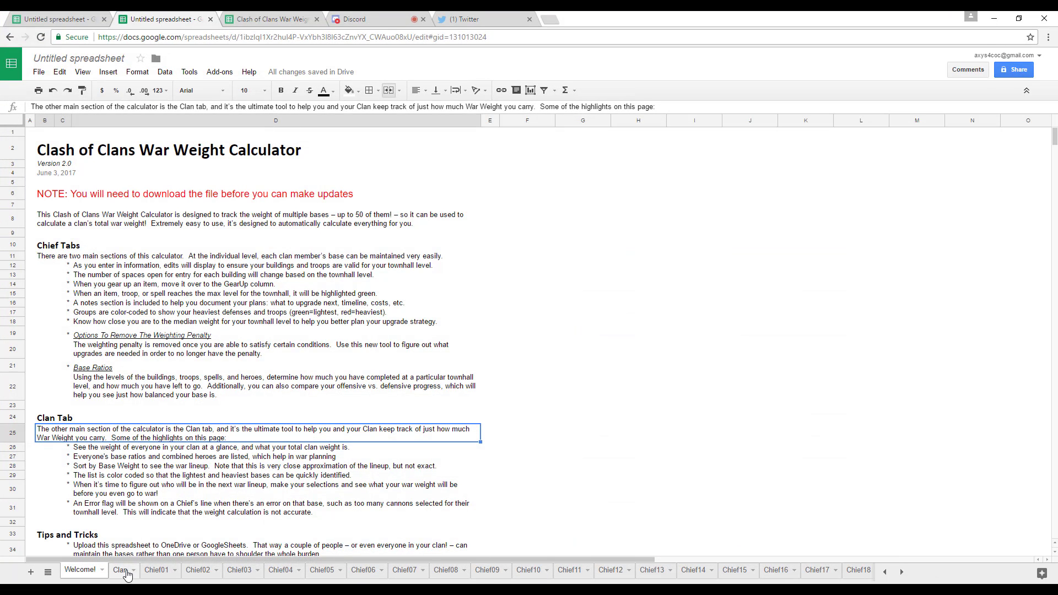
click(160, 570)
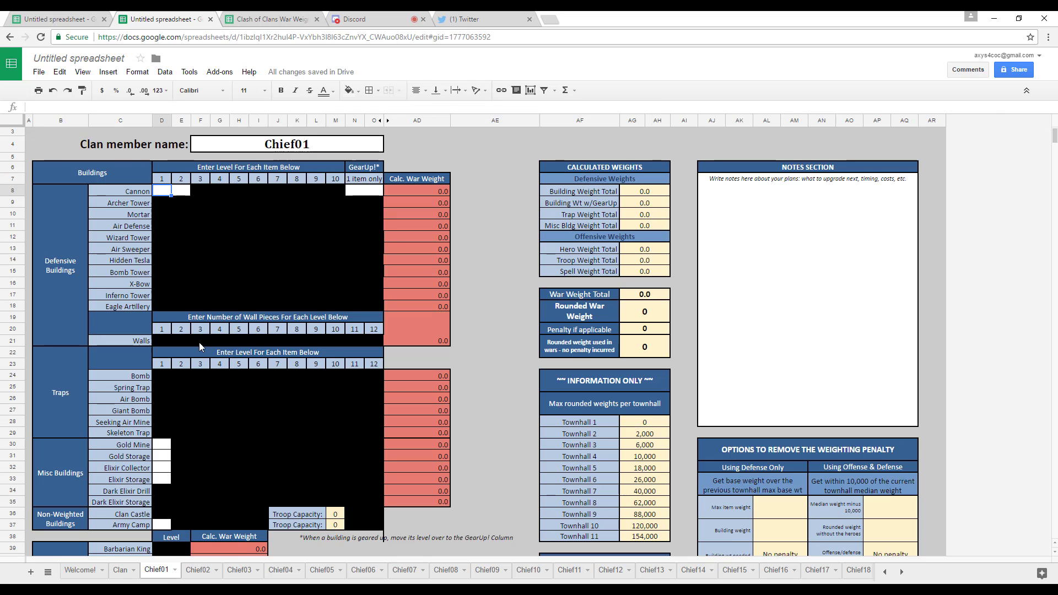
scroll(235, 230, up, 1)
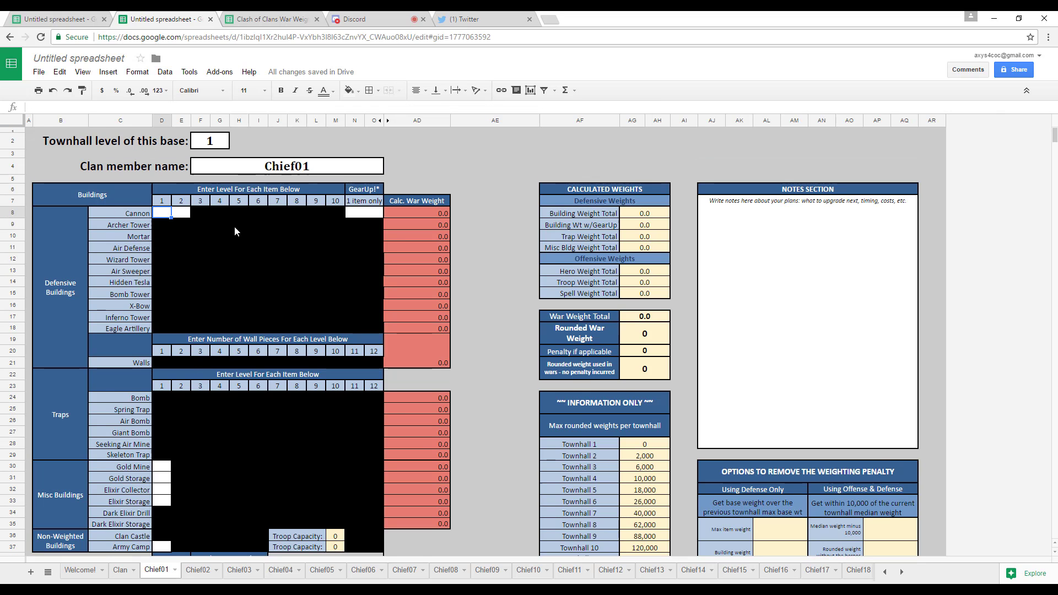
click(197, 145)
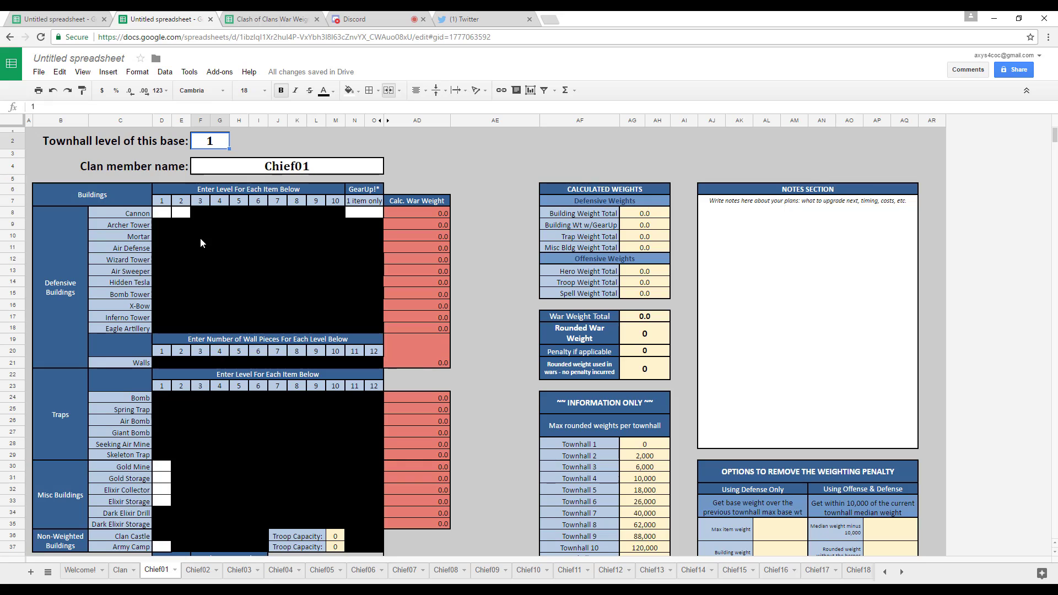
text(7)
key(Return)
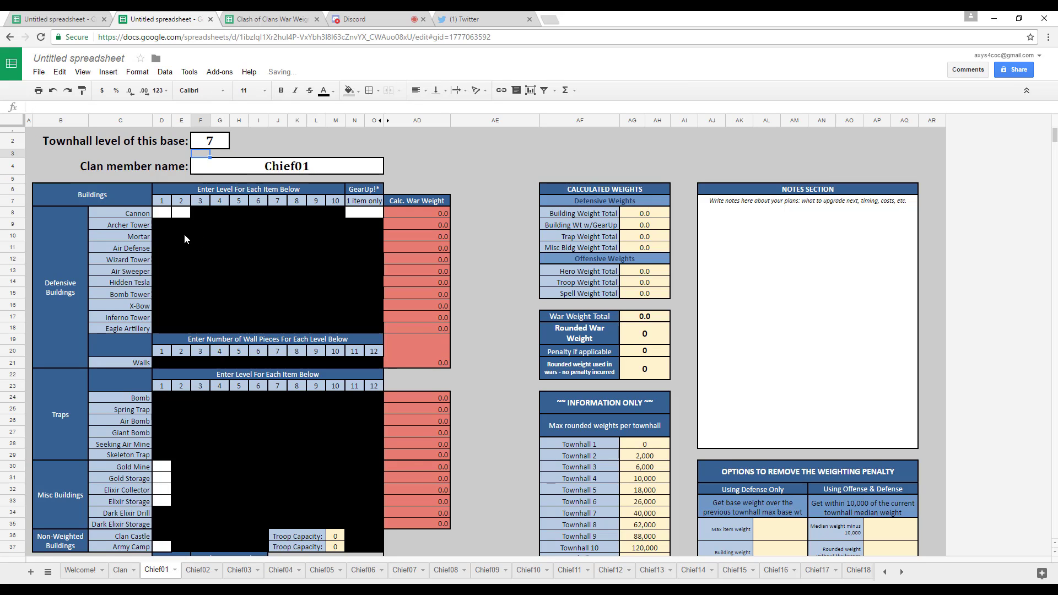
Enter level 8 for the first four Cannons on the Chief01 sheet.
click(166, 216)
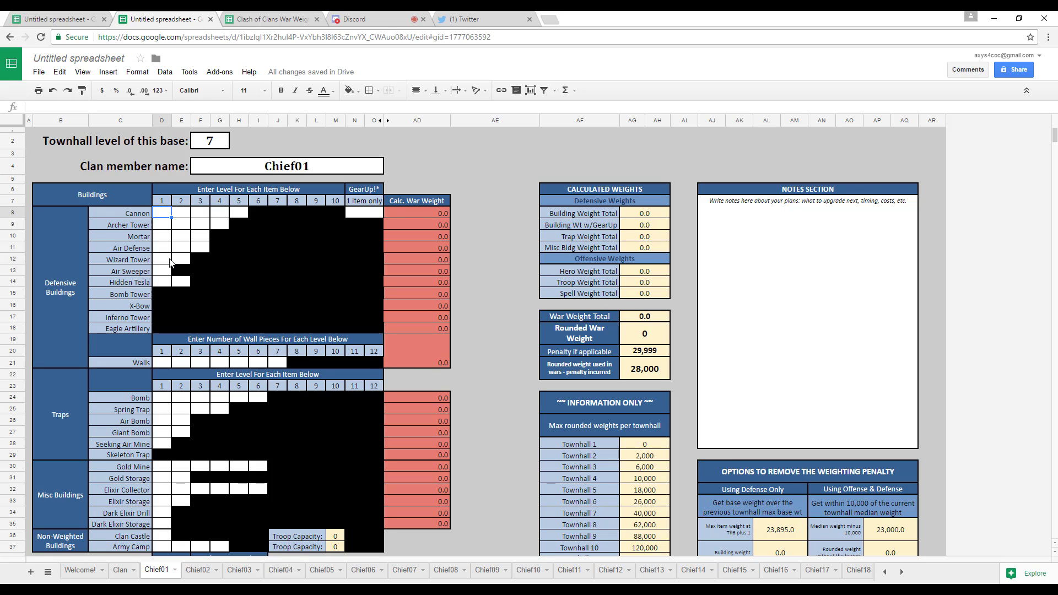
text(8)
key(Return)
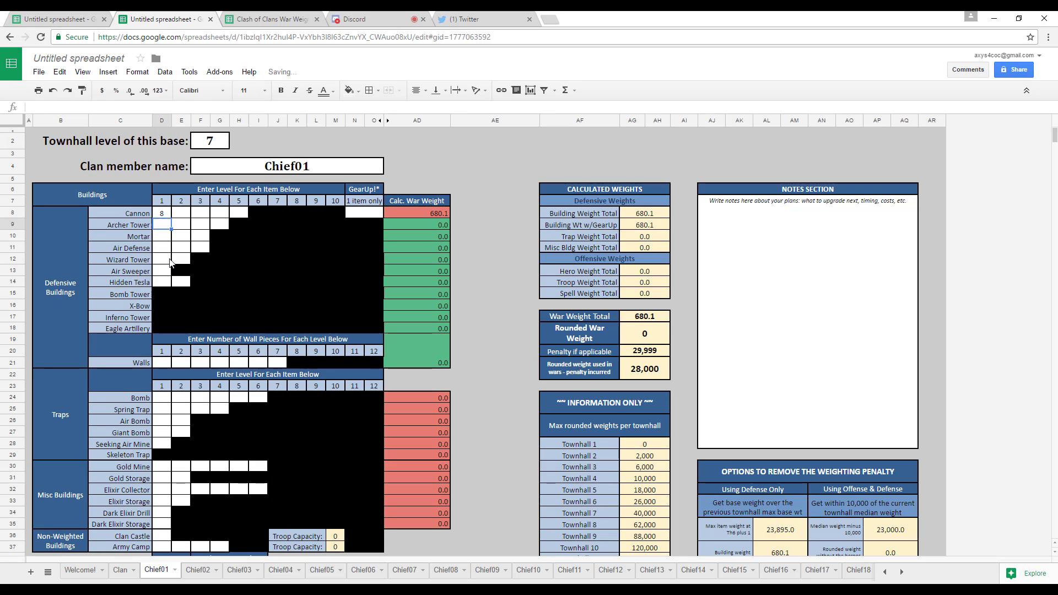
key(Up)
key(Right)
text(8)
key(Return)
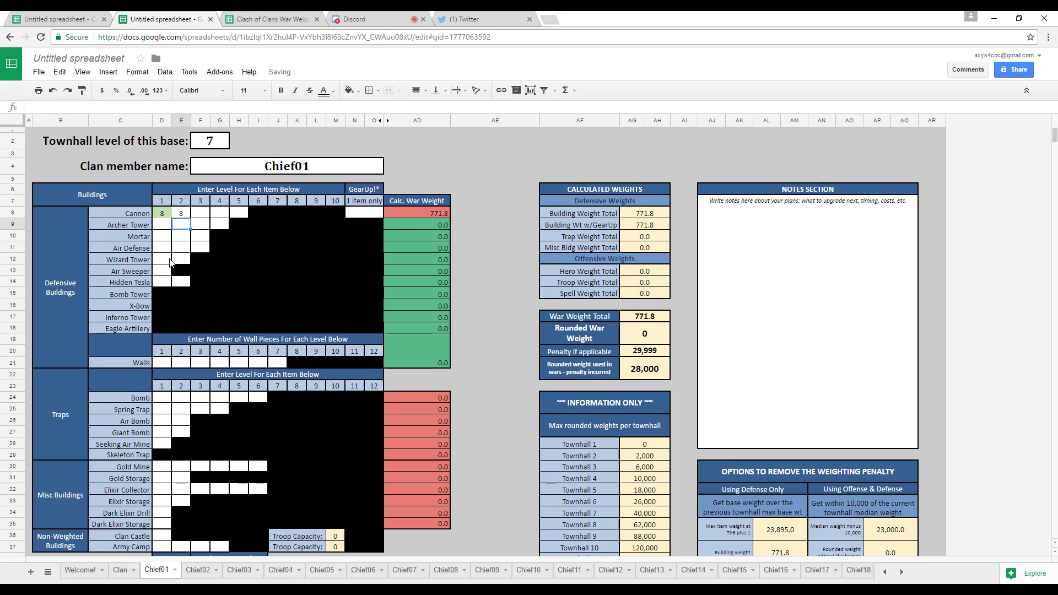
key(Up)
key(Right)
text(8)
key(Return)
key(Up)
key(Right)
text(8)
key(Return)
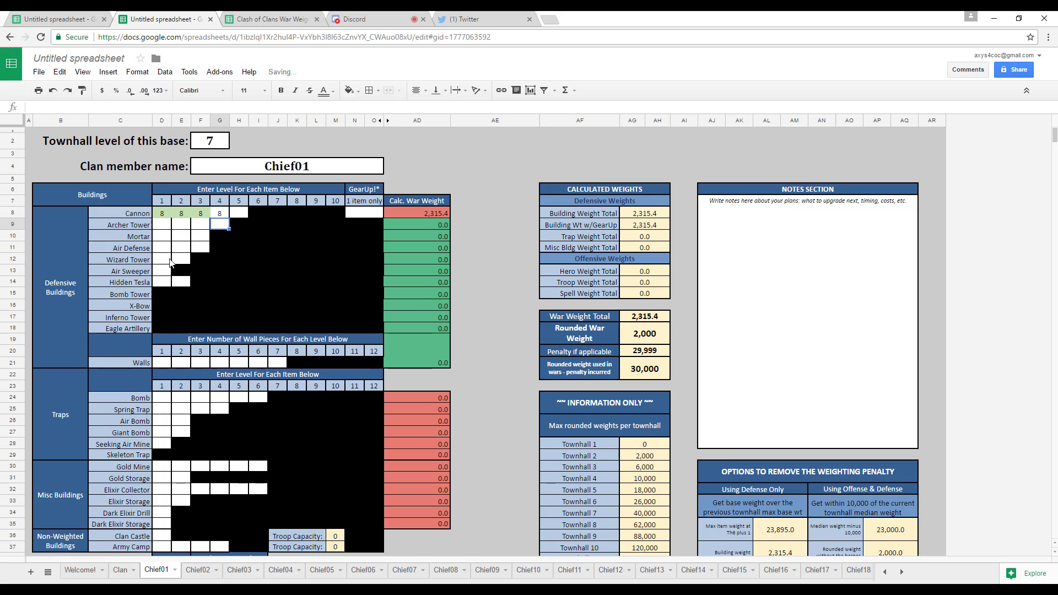
Enter level 8 for all four Archer Towers on the Chief01 sheet.
text(8)
key(Left)
text(8)
key(Left)
text(8)
key(Left)
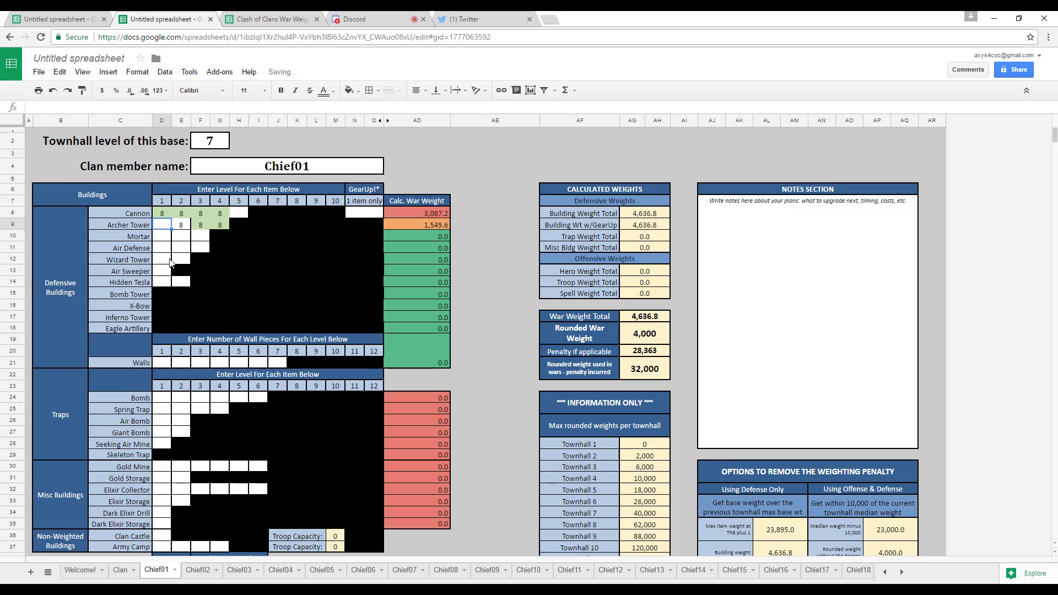
text(8)
key(Return)
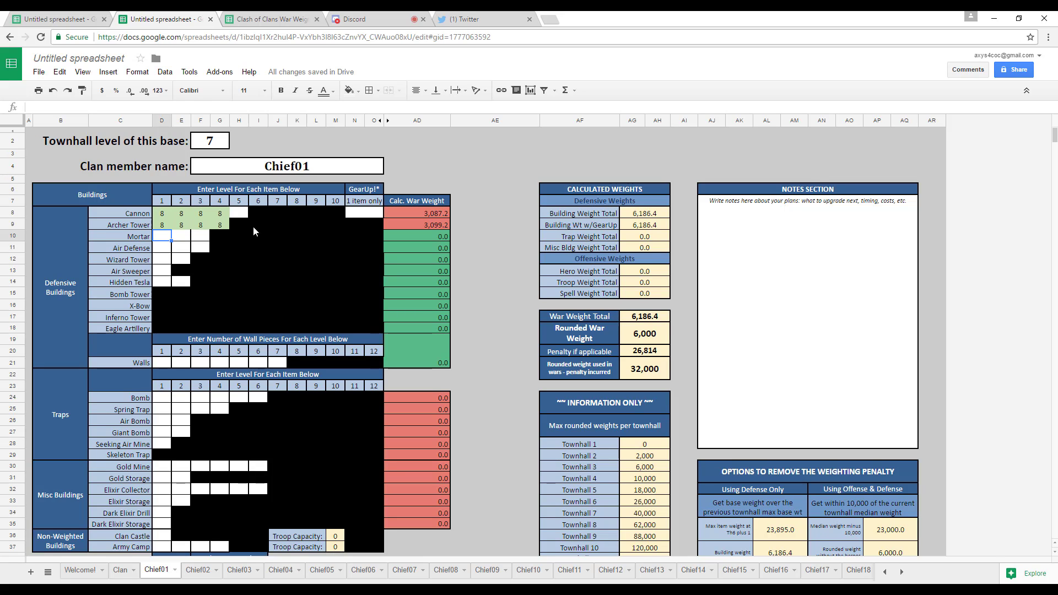
In the conditional format rules, set the fill color of the green max-level rule to RGB (197, 224, 179) and save the rule.
click(137, 72)
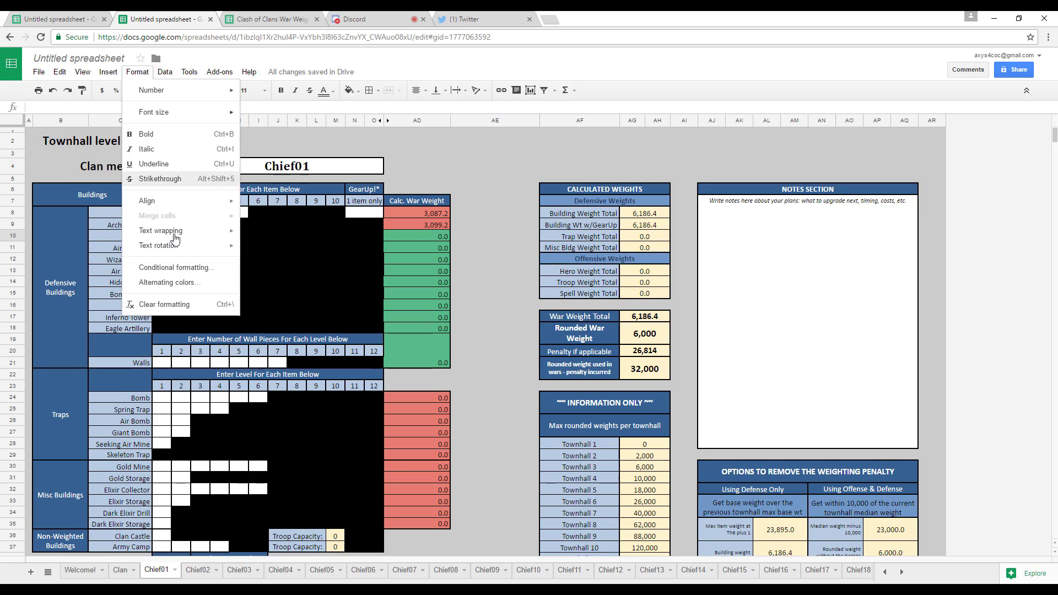
click(172, 268)
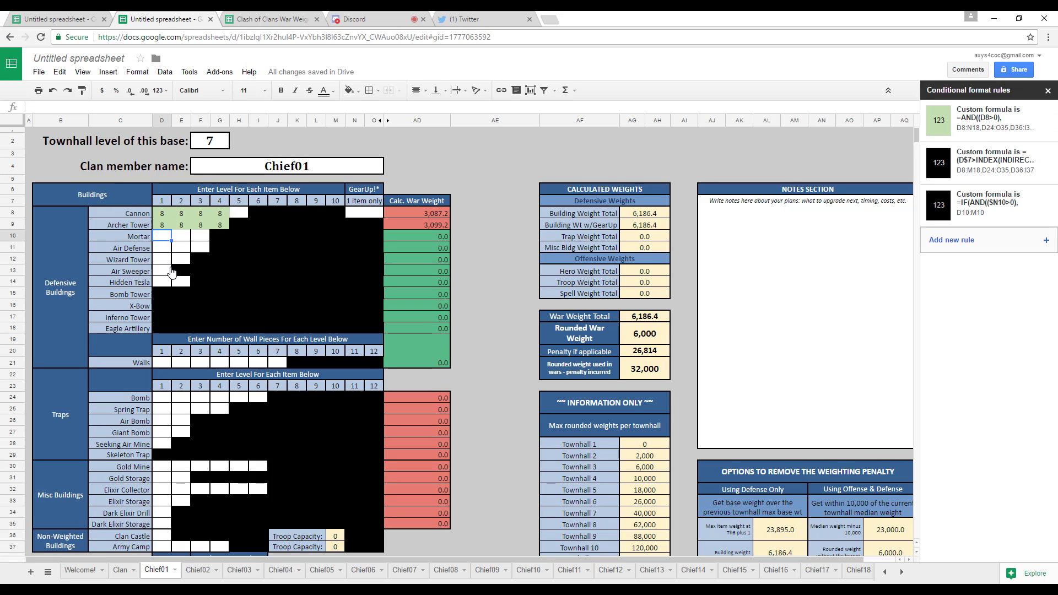
click(1006, 123)
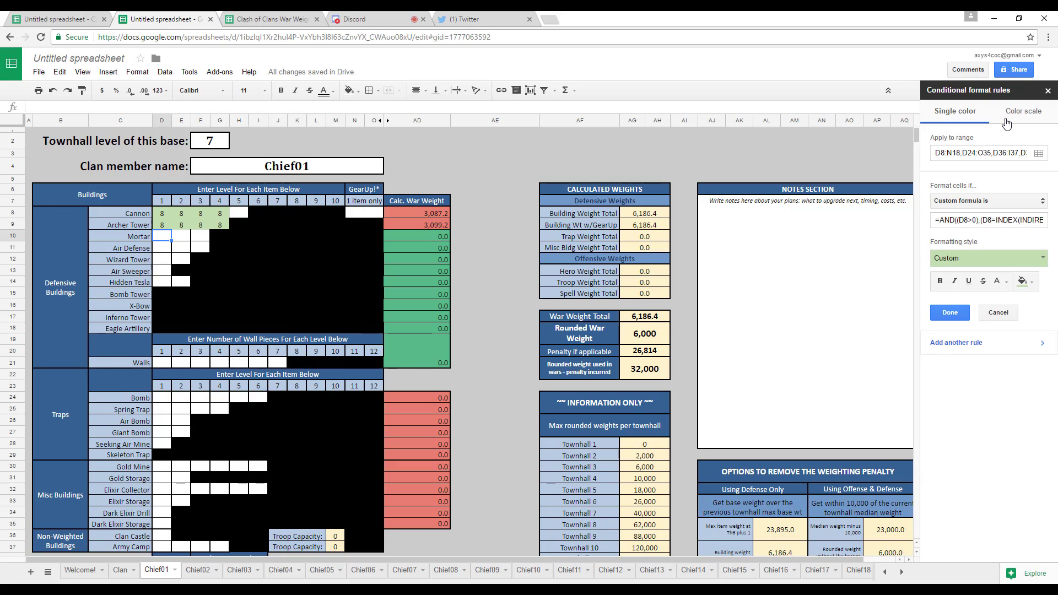
click(1030, 280)
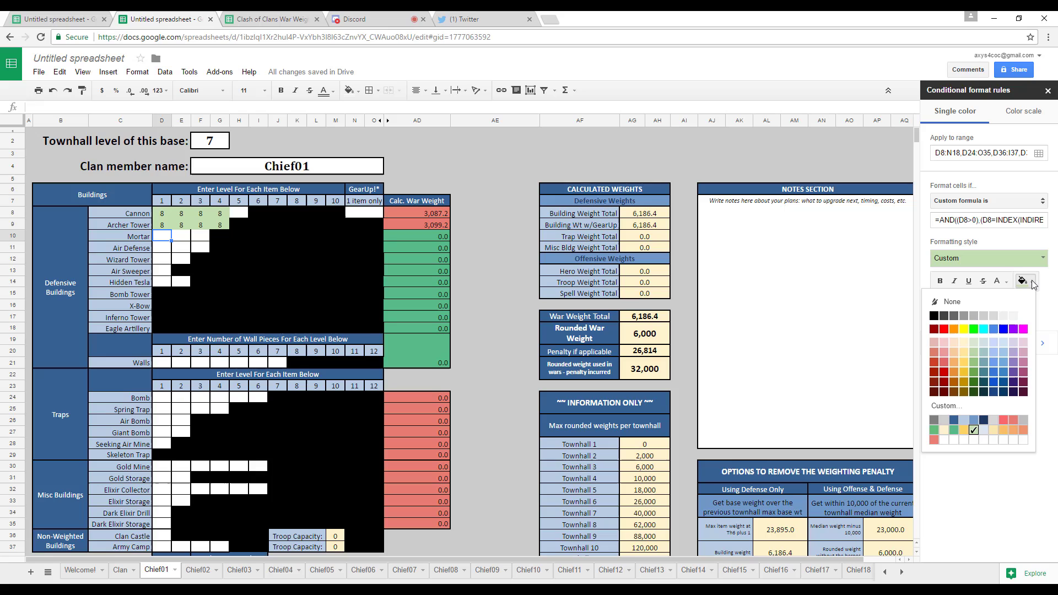
click(974, 435)
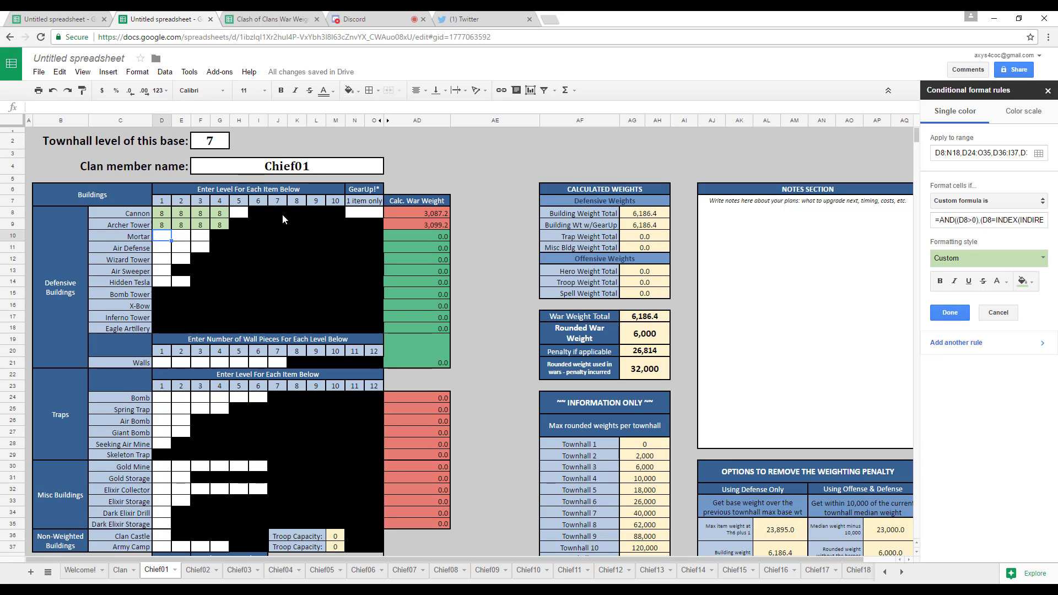
click(949, 312)
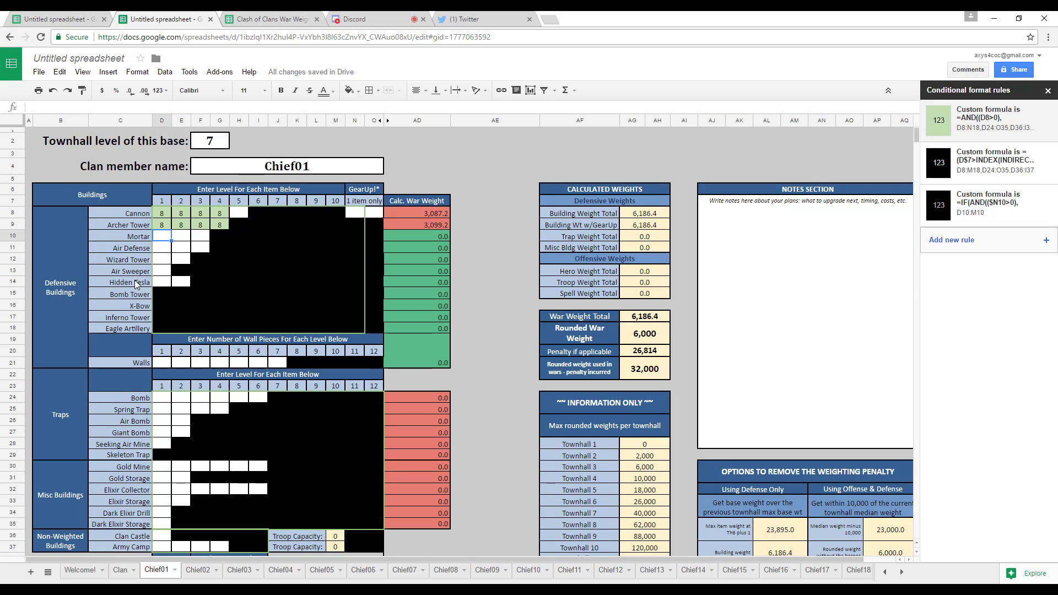
click(215, 261)
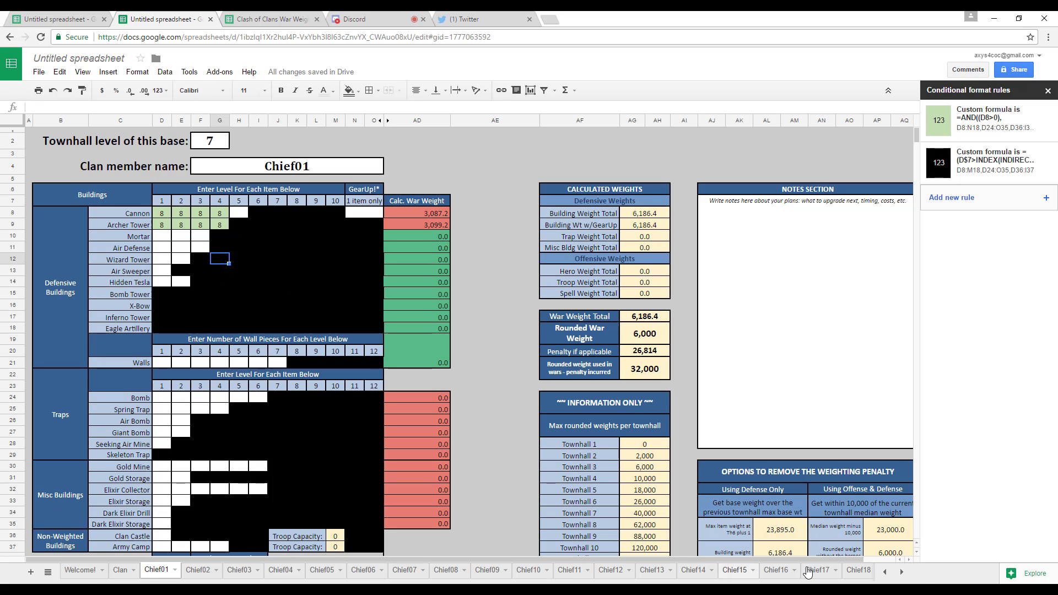
View the War Weight Tables and Chief50 sheets at the far end of the workbook, ending on War Weight Tables.
click(901, 572)
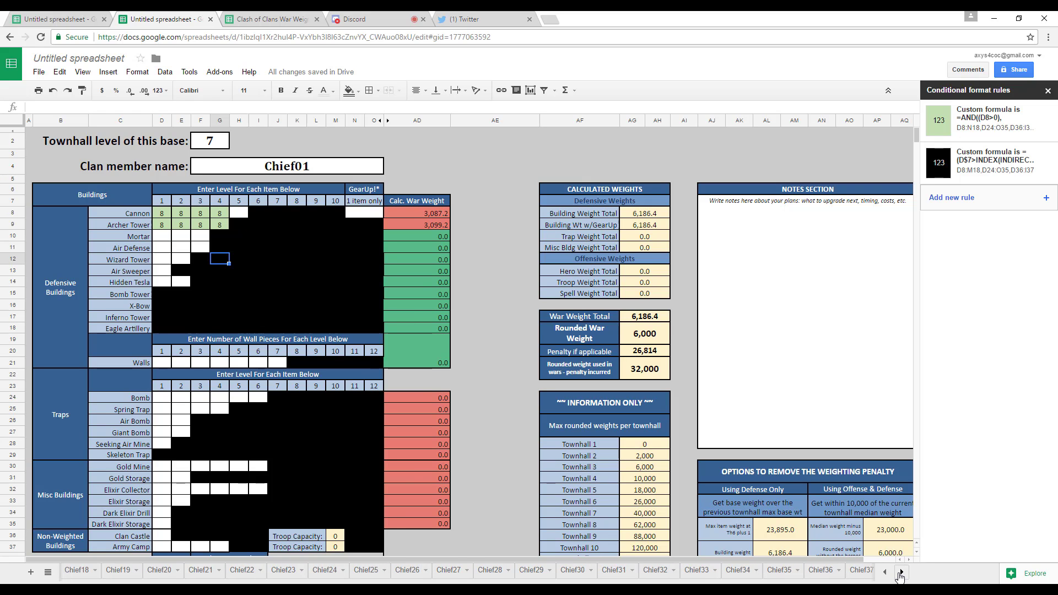
click(901, 572)
click(798, 571)
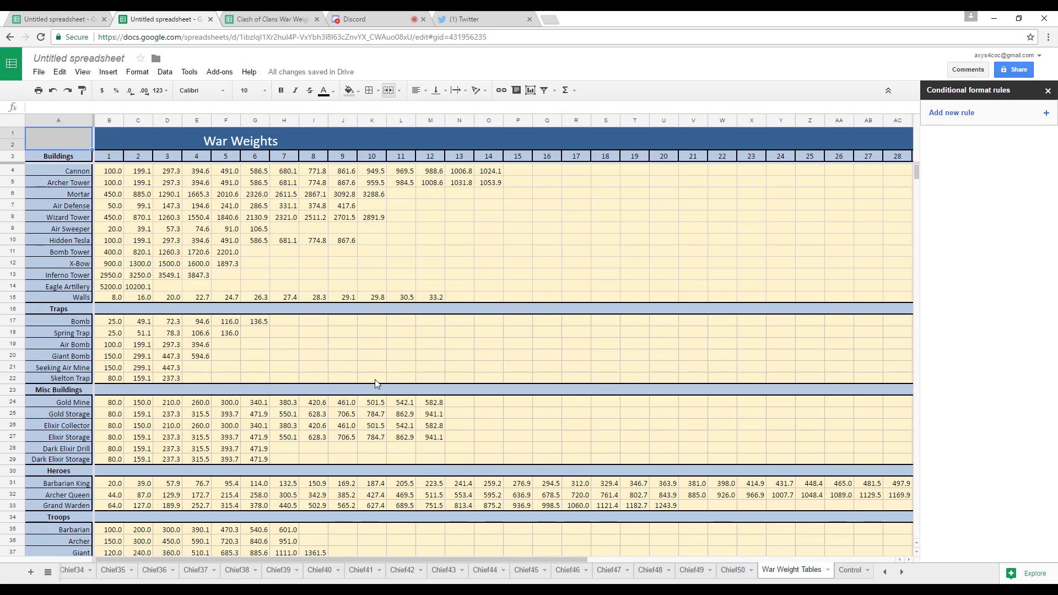
click(732, 571)
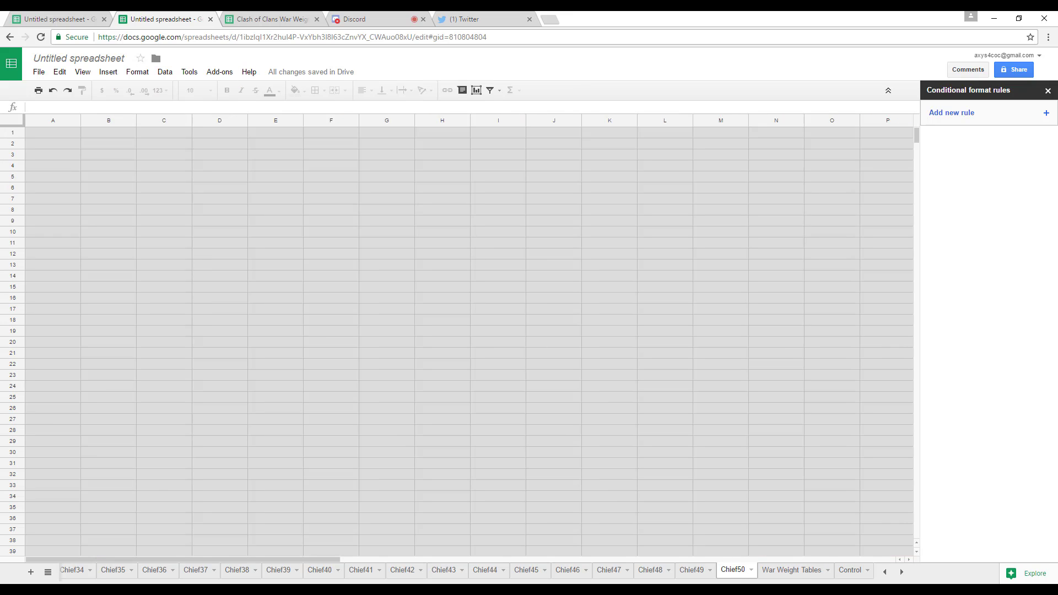
click(786, 571)
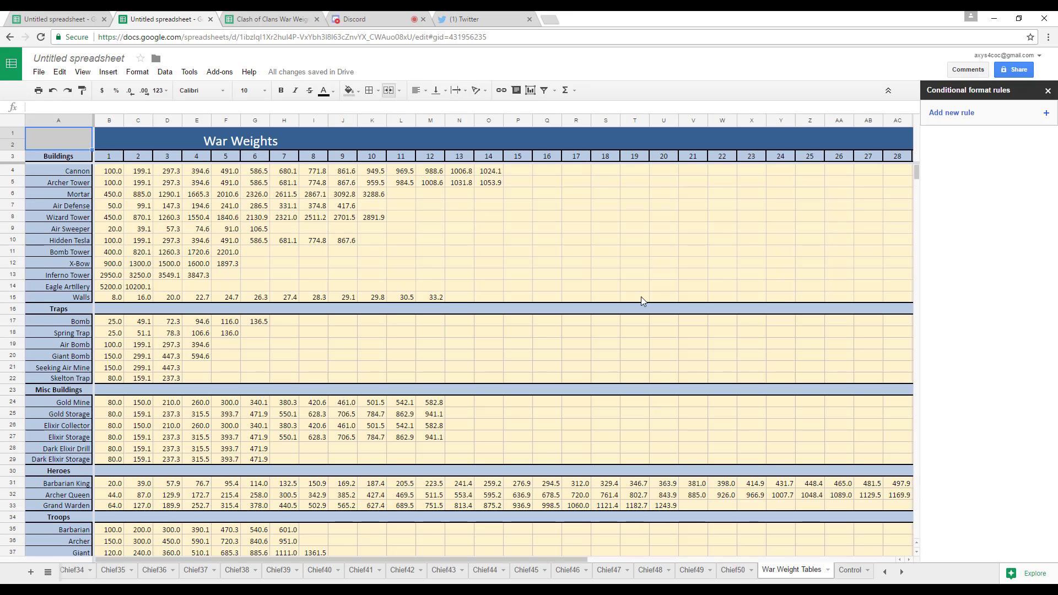
Protect the War Weight Tables sheet, restricting its editing permissions to Only you.
click(137, 76)
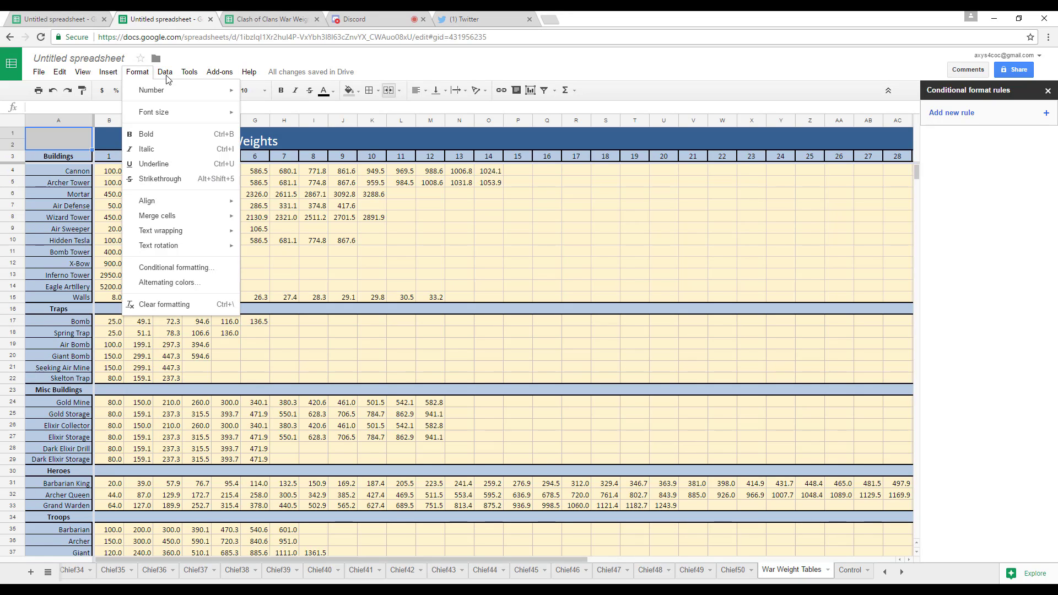
mouse_move(191, 76)
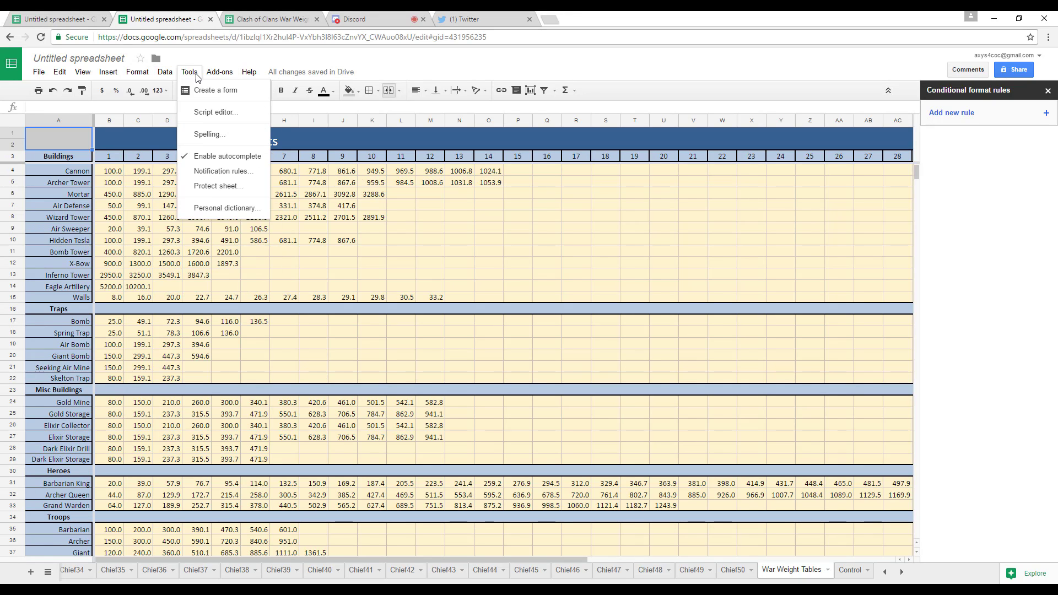
click(194, 75)
click(196, 74)
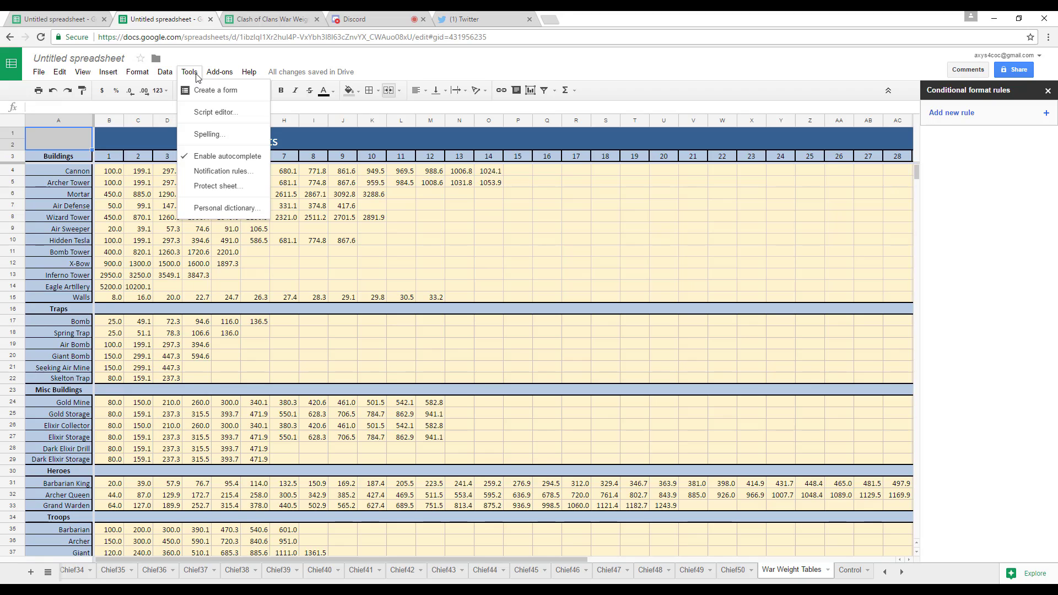
click(197, 187)
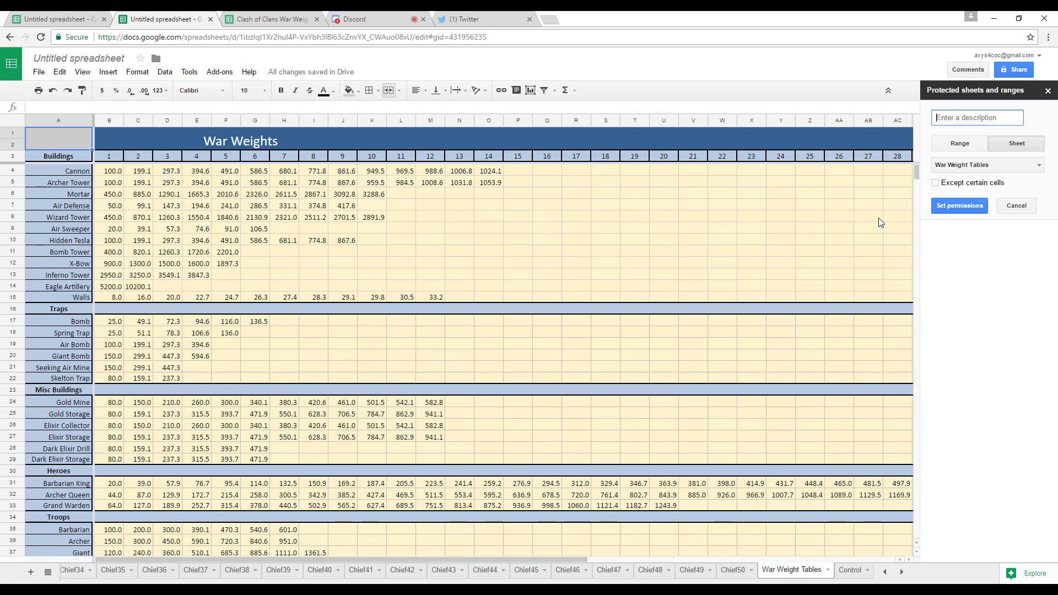
click(960, 206)
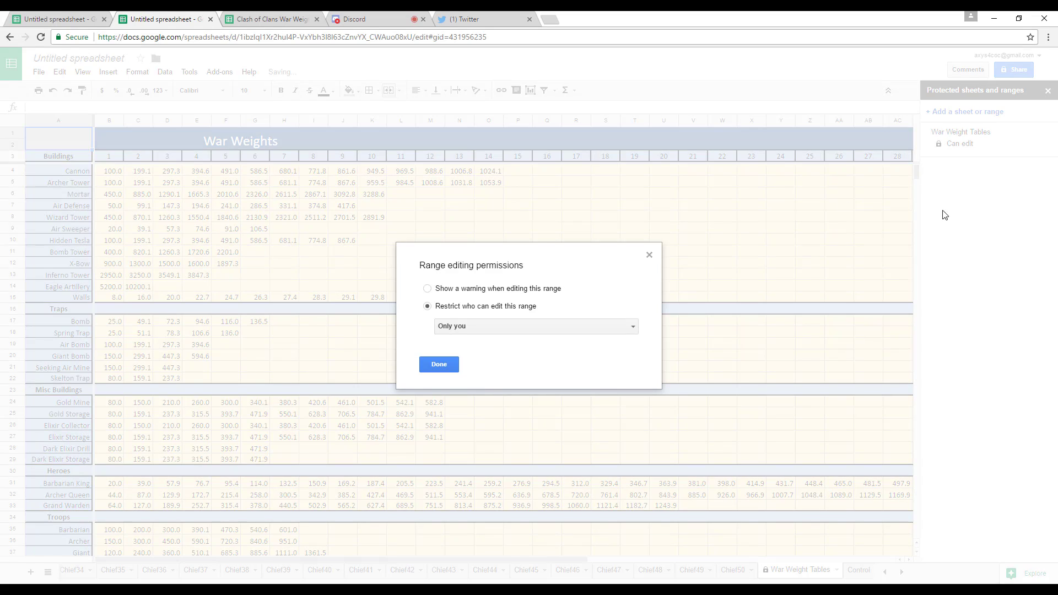
click(462, 331)
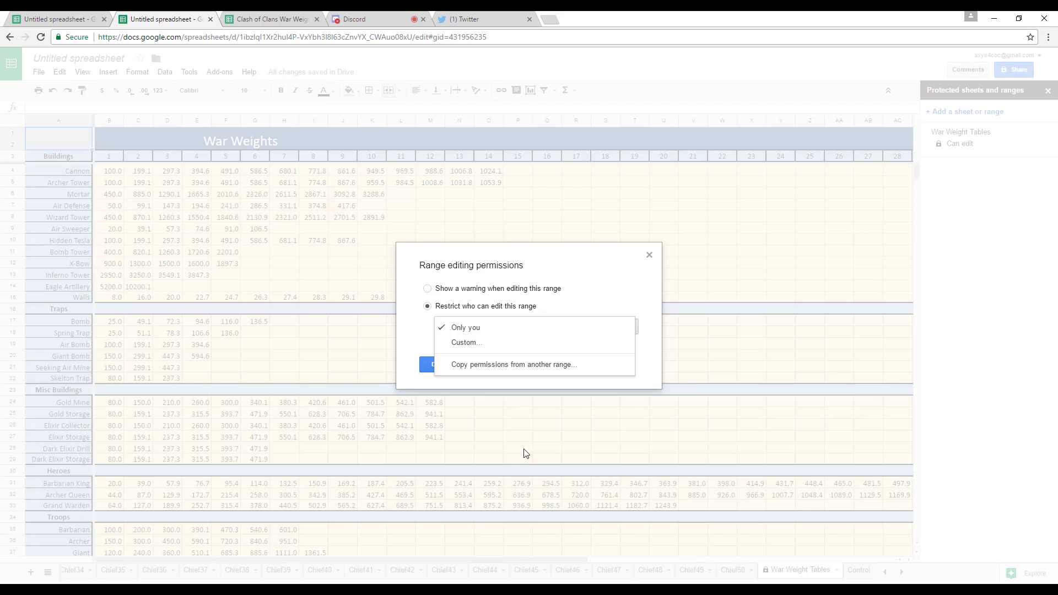
click(417, 336)
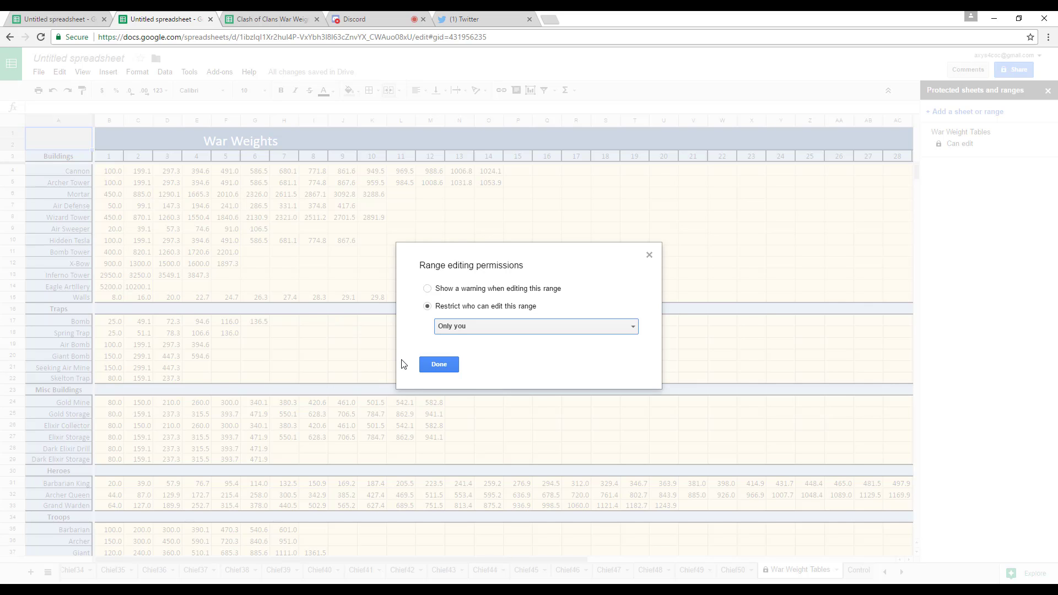
click(444, 366)
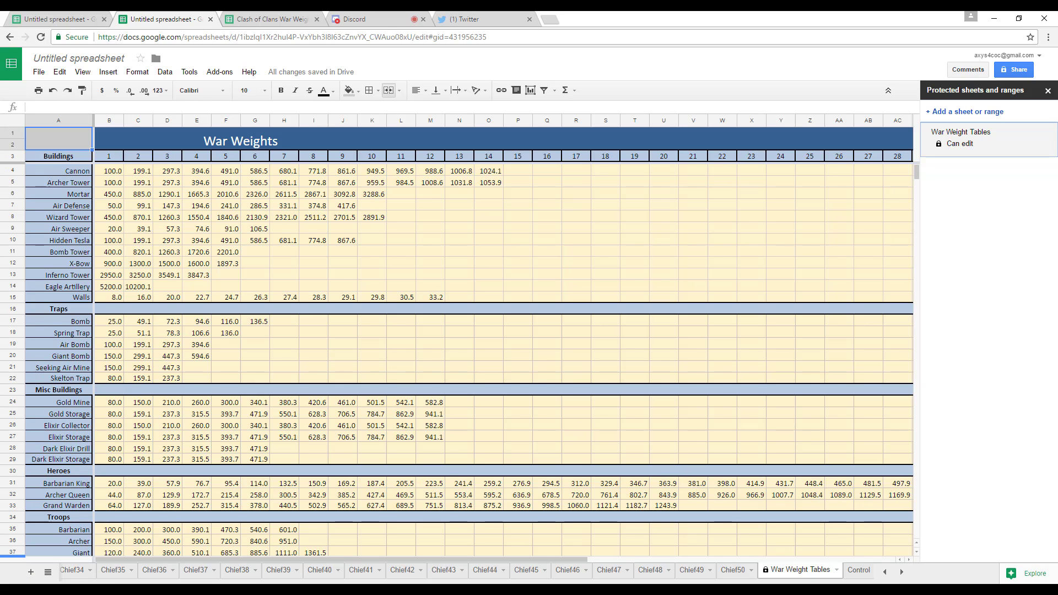
Compare the Chief01 sheet with the blank Chief04 sheet, ending on Chief01.
click(885, 573)
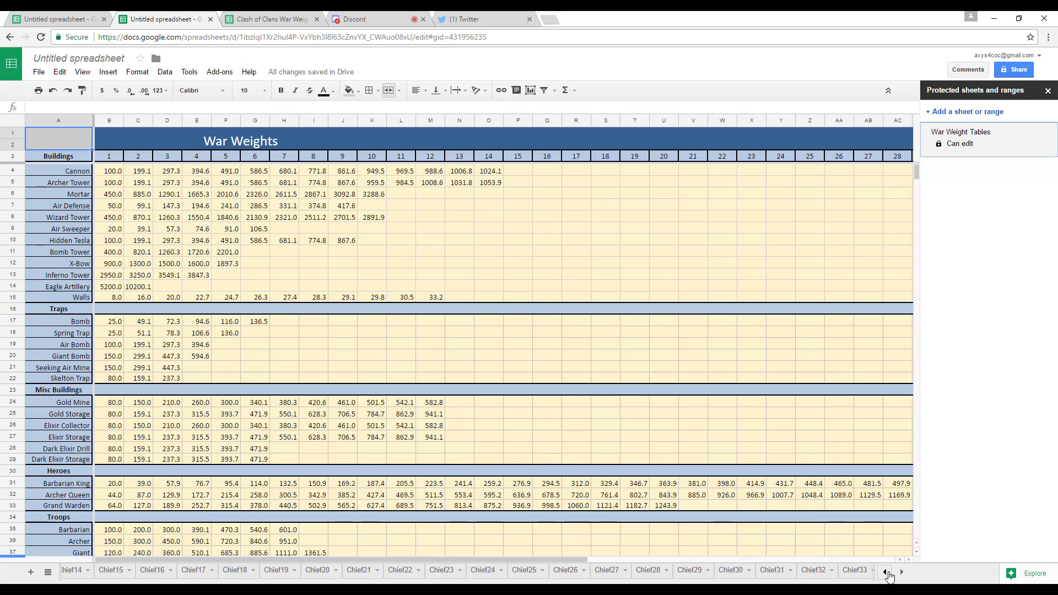
click(885, 573)
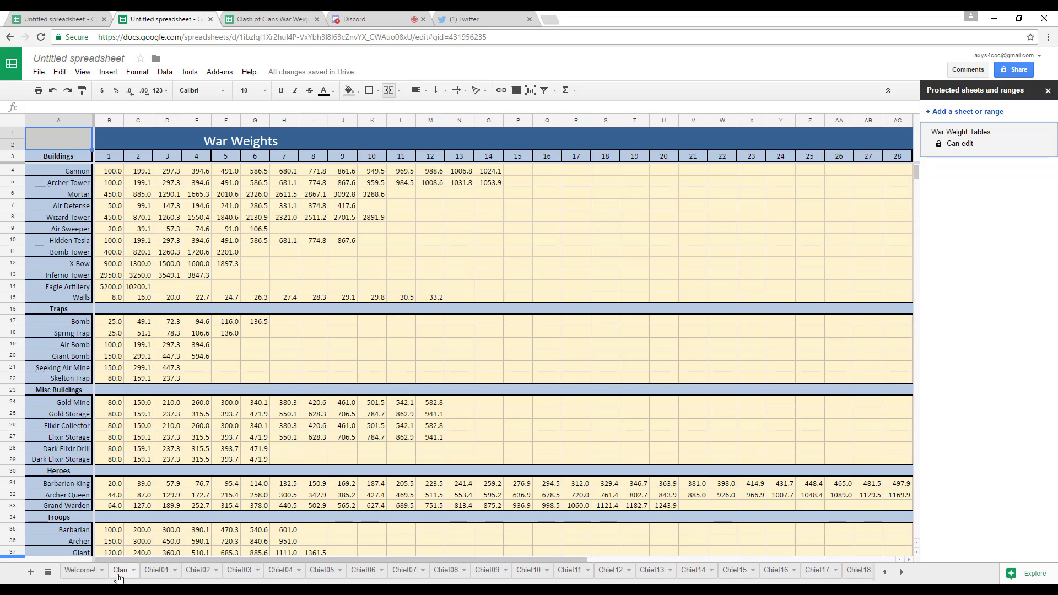
click(155, 571)
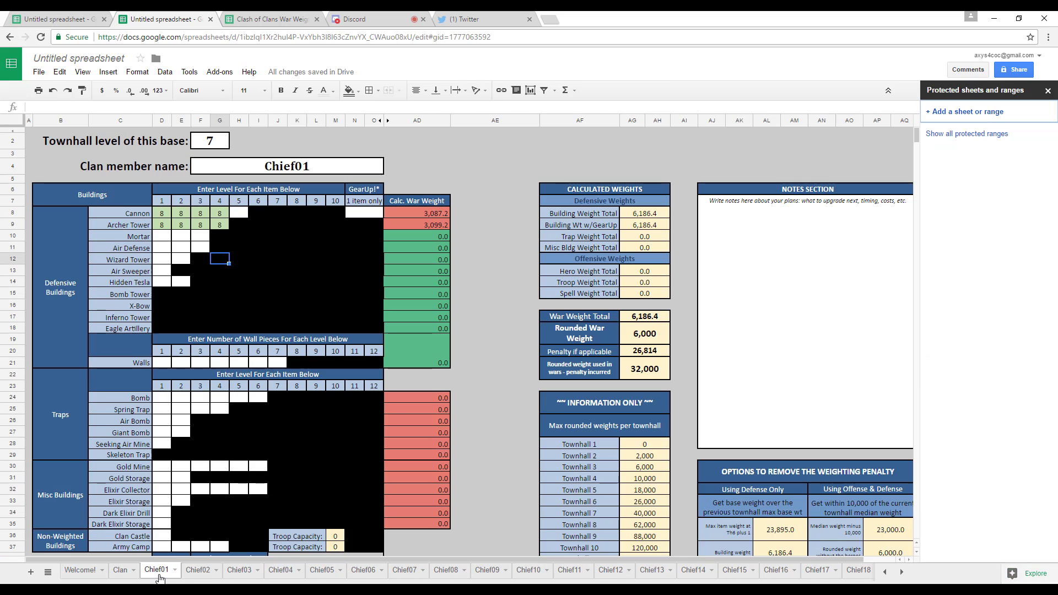
click(275, 573)
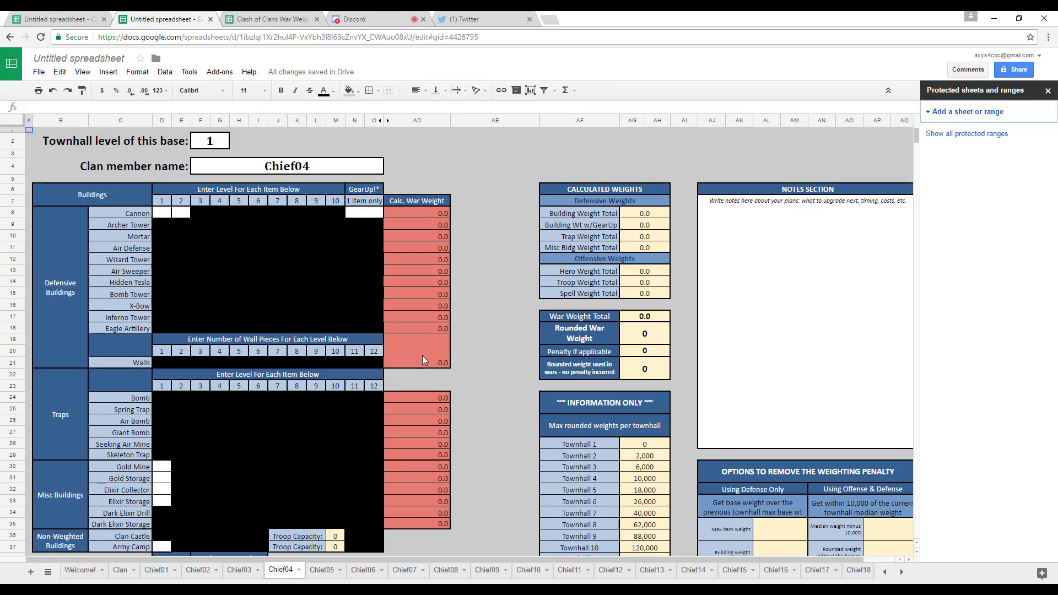
click(156, 572)
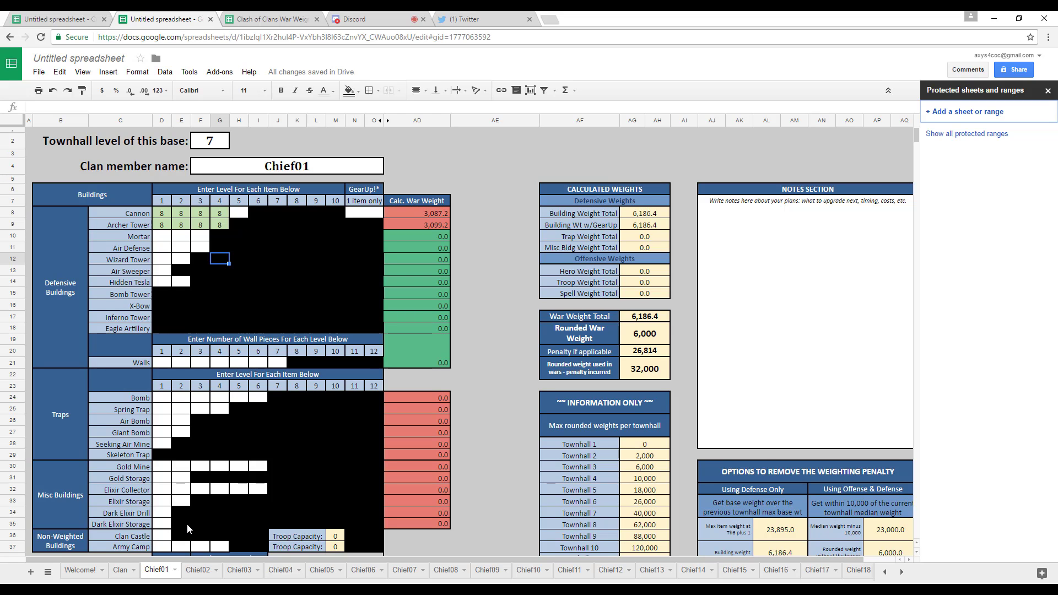
Delete the empty rows 74 to 1000 below the spell tables on the Chief01 sheet.
scroll(184, 521, down, 5)
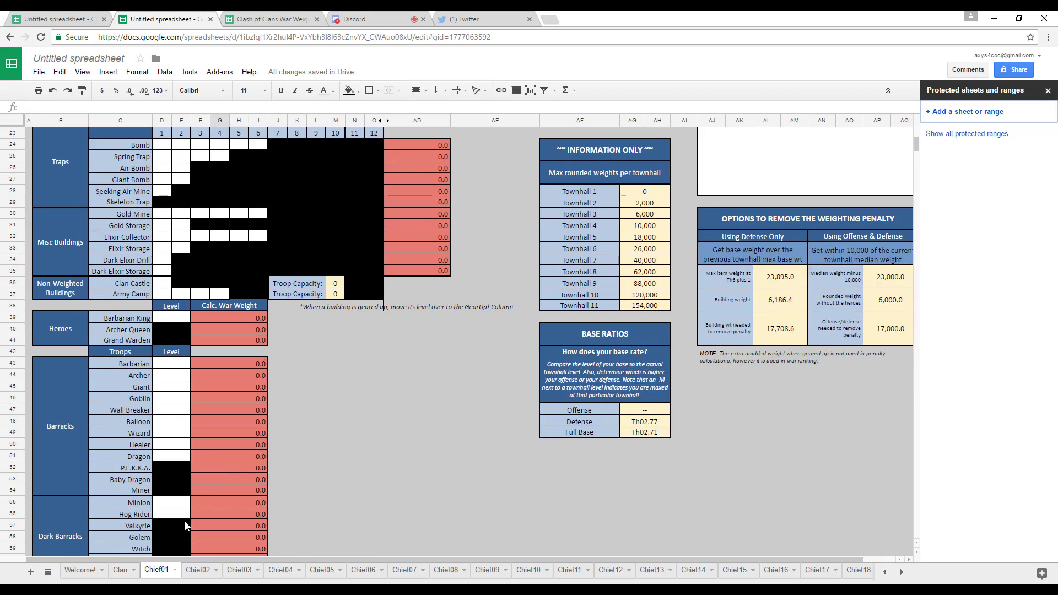
scroll(185, 521, down, 5)
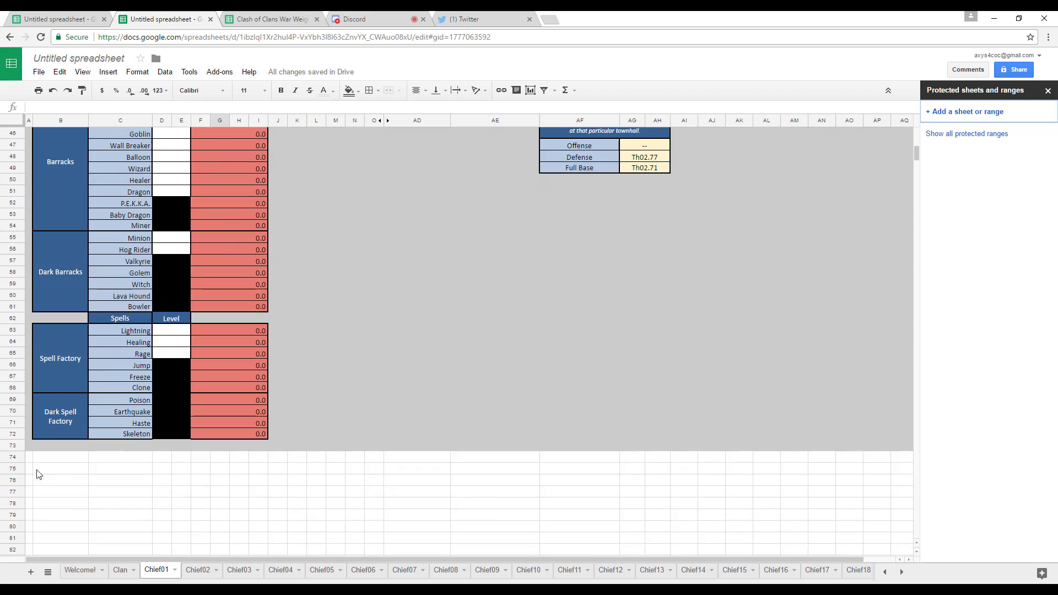
click(55, 459)
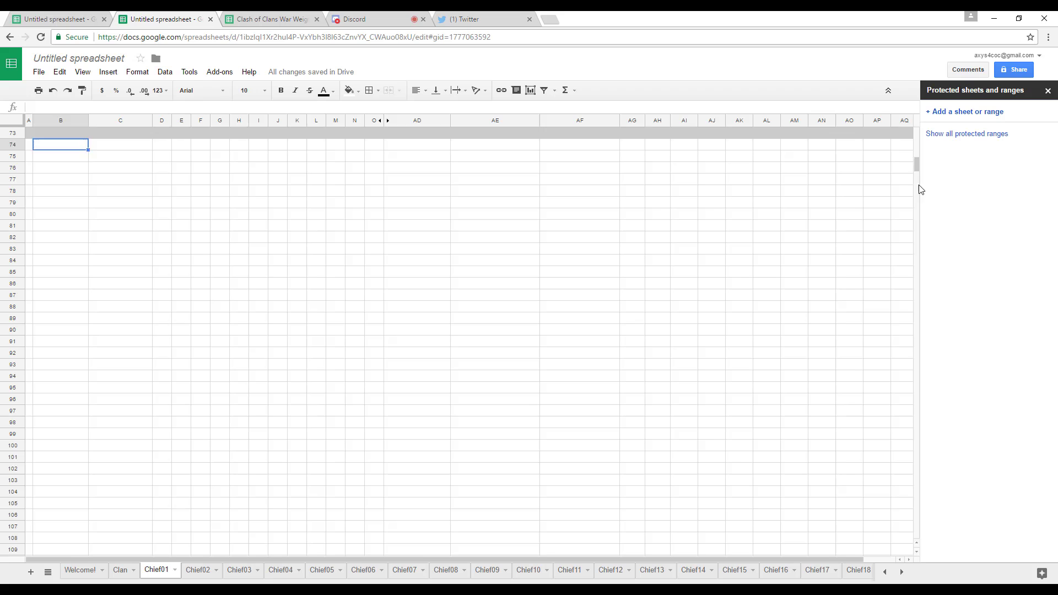
drag(916, 151, 913, 130)
click(57, 526)
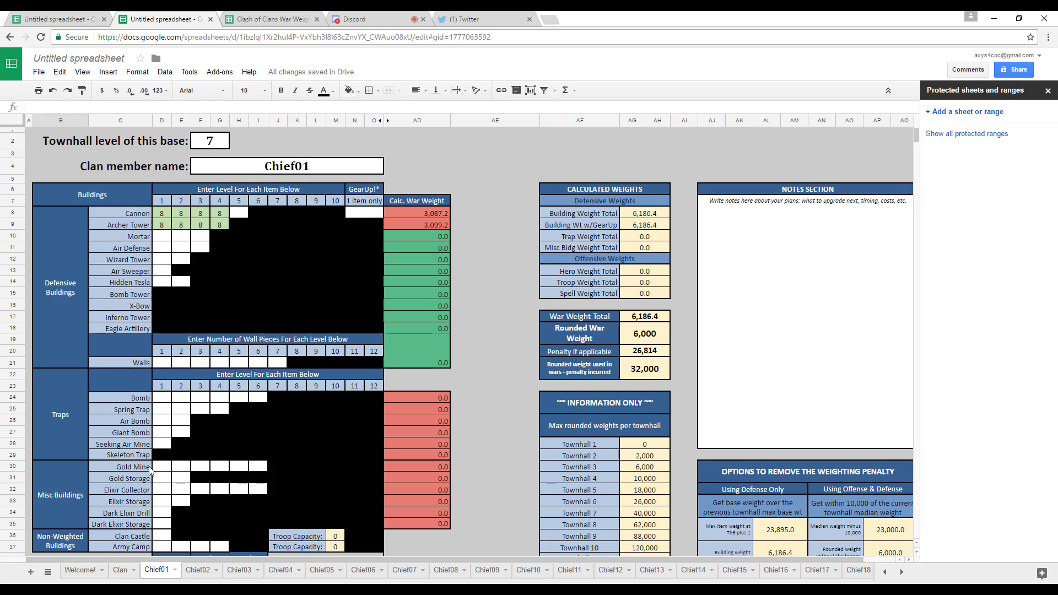
scroll(149, 469, down, 12)
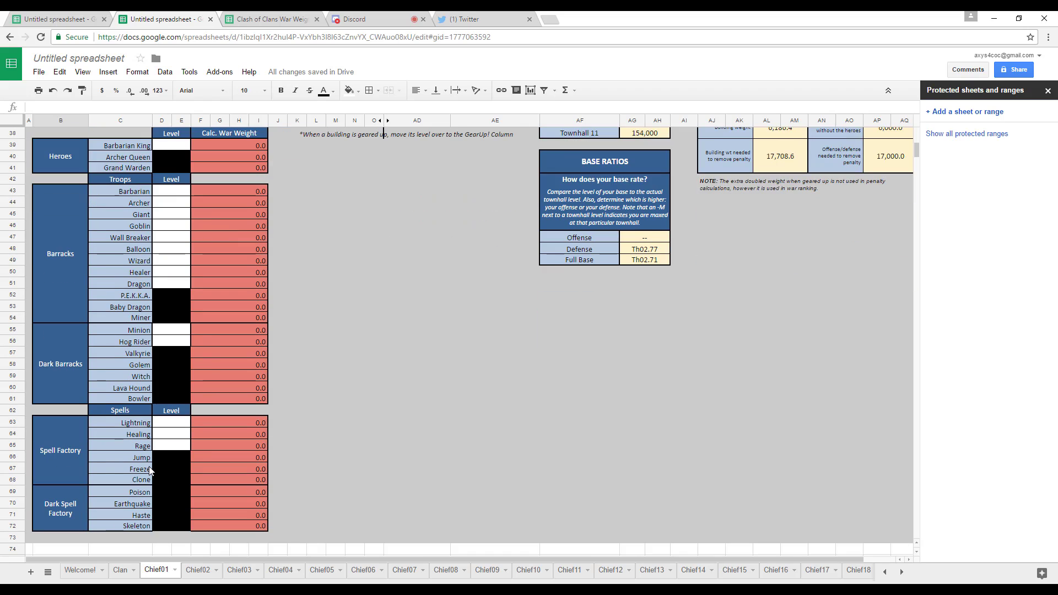
scroll(150, 469, down, 2)
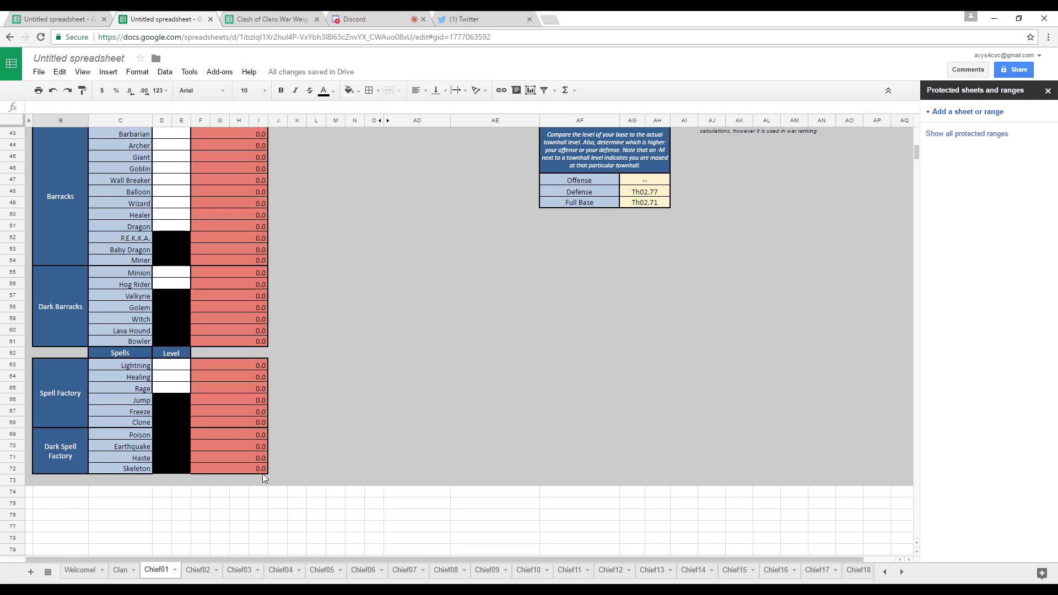
click(14, 492)
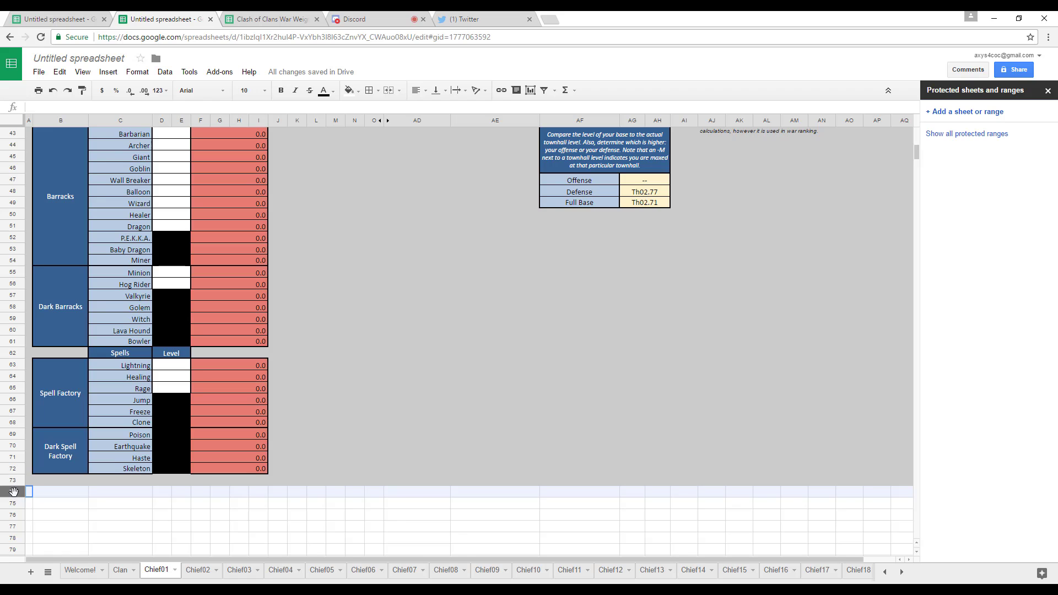
drag(14, 491, 18, 508)
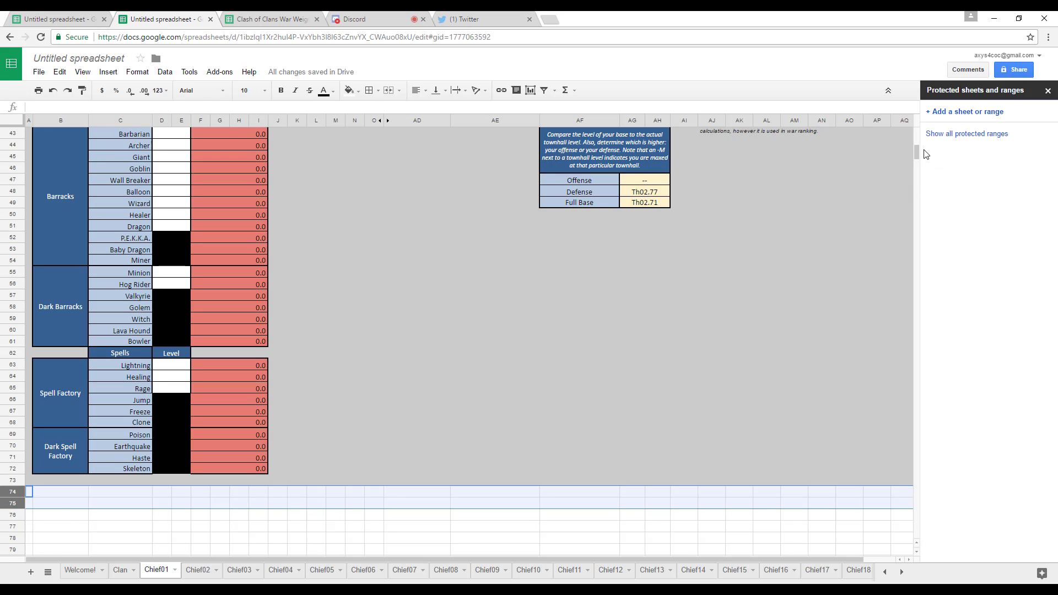
drag(918, 150, 916, 540)
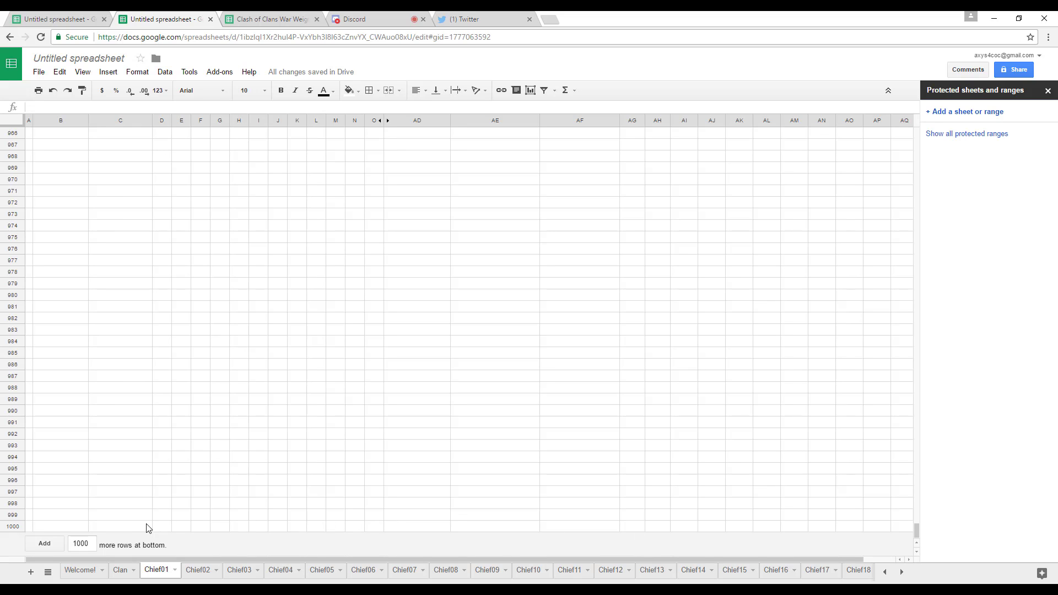
shift+click(10, 530)
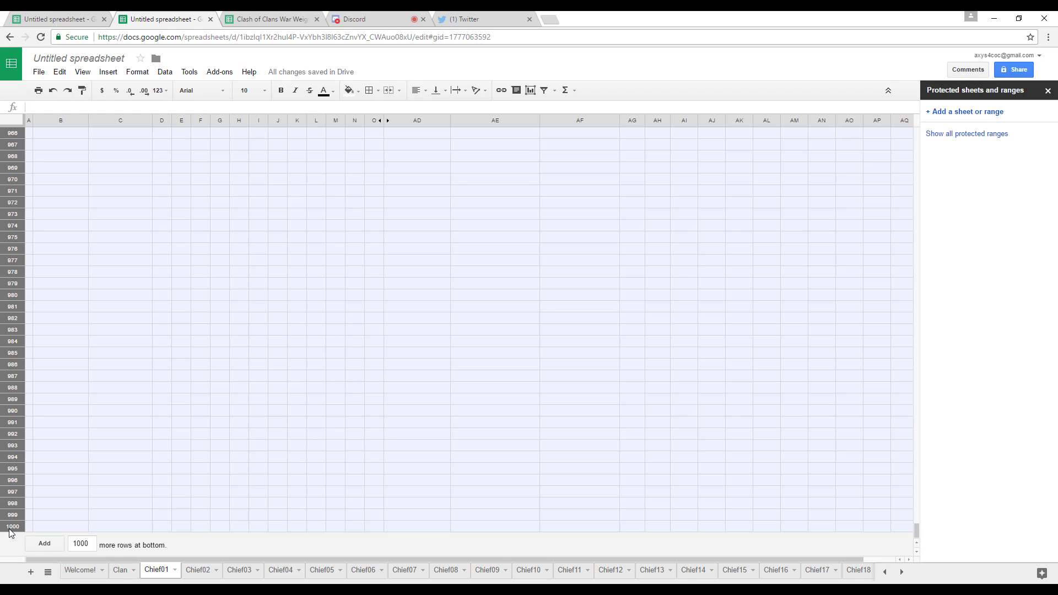
right_click(222, 308)
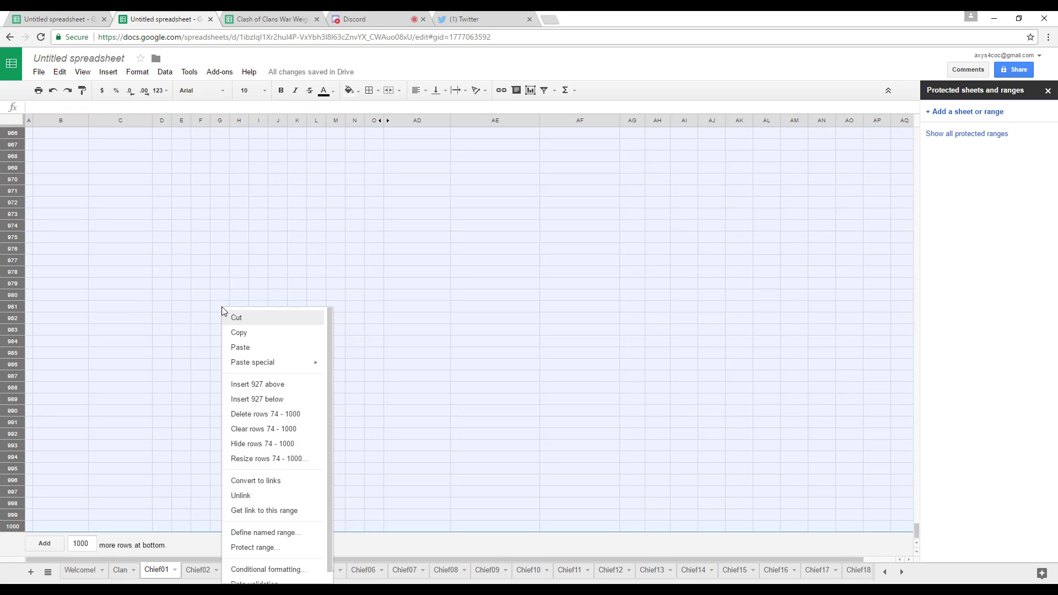
click(262, 414)
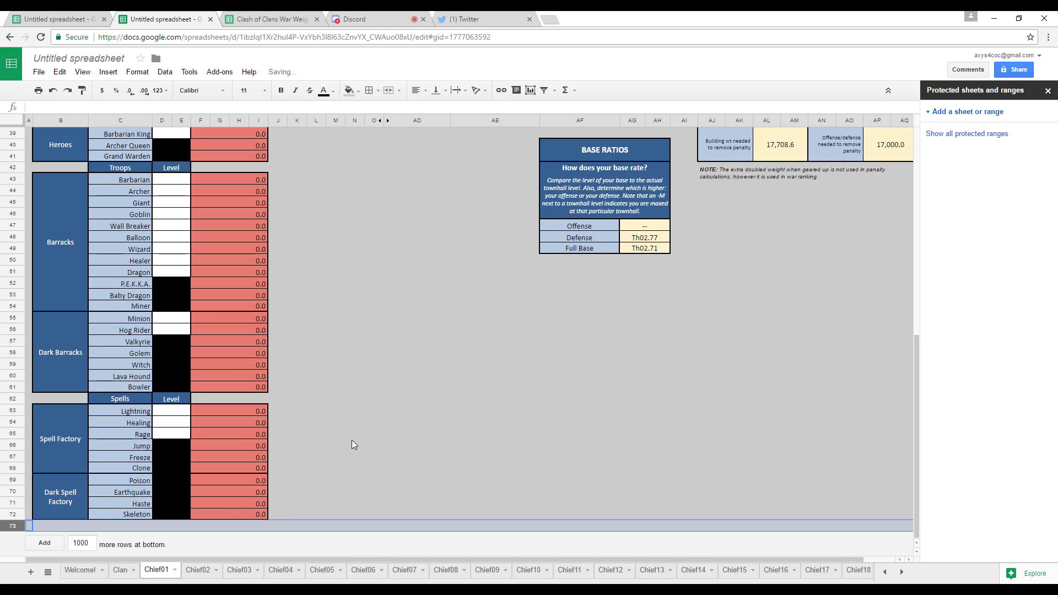
scroll(351, 441, down, 3)
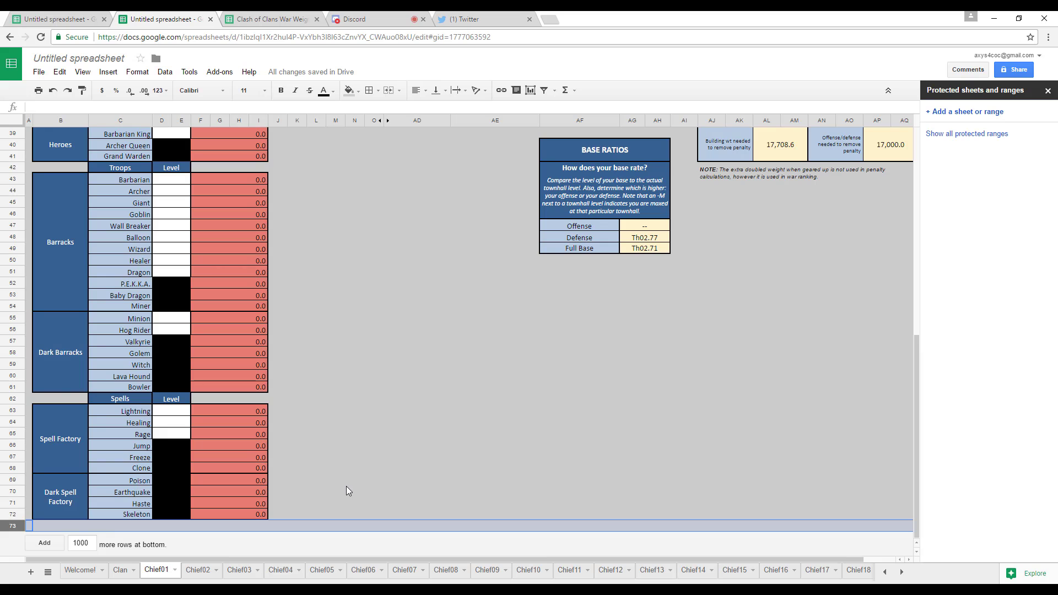
Delete the empty rows 74 to 1000 on the Chief02 sheet.
click(197, 571)
scroll(211, 457, down, 8)
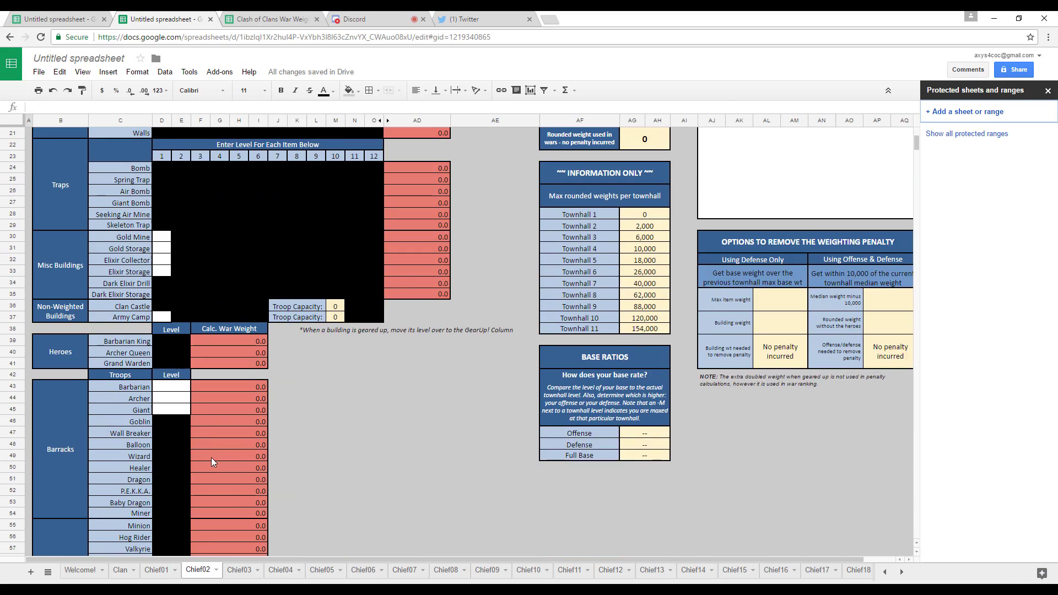
scroll(210, 458, down, 5)
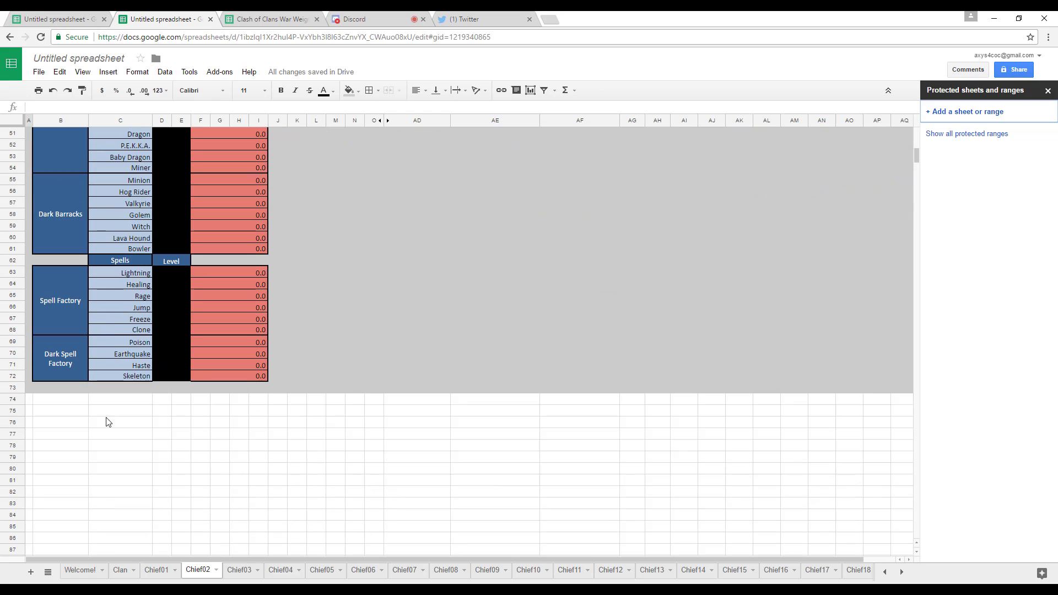
click(12, 401)
drag(10, 413, 12, 444)
drag(916, 158, 917, 536)
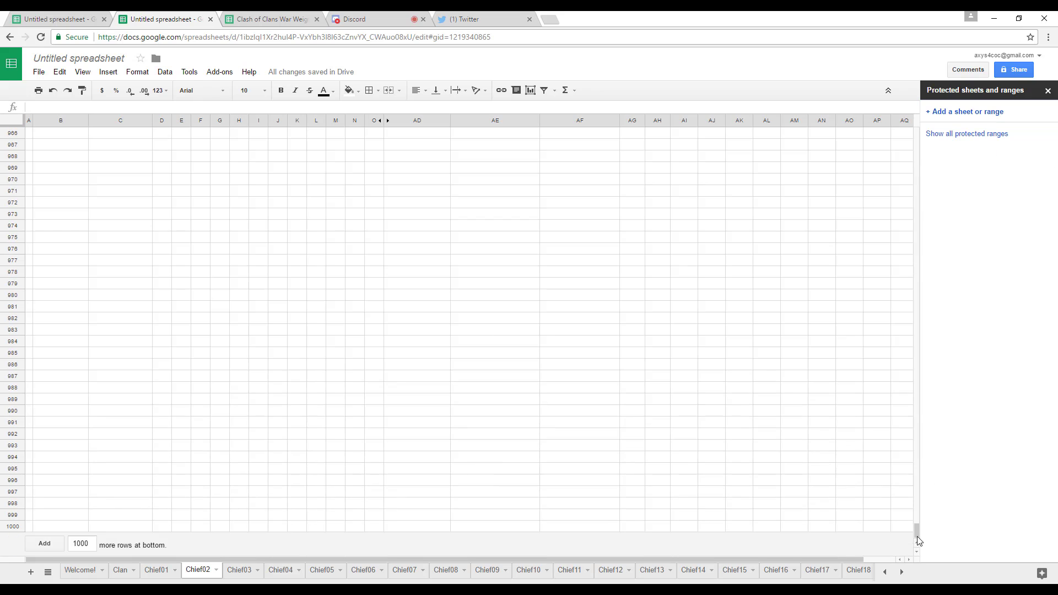
shift+click(3, 527)
right_click(230, 385)
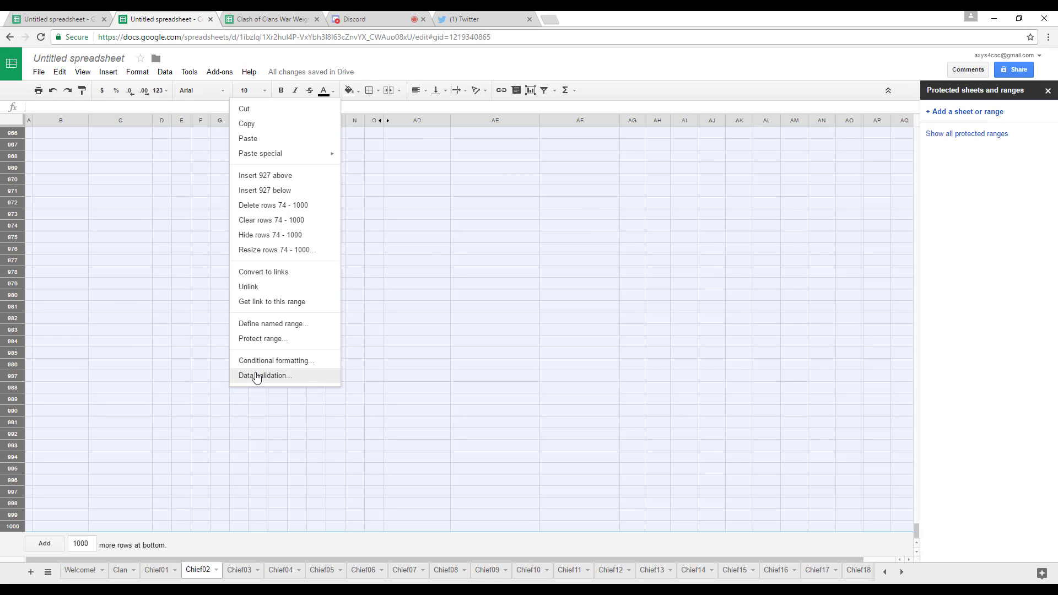
click(275, 206)
click(341, 311)
scroll(334, 318, up, 2)
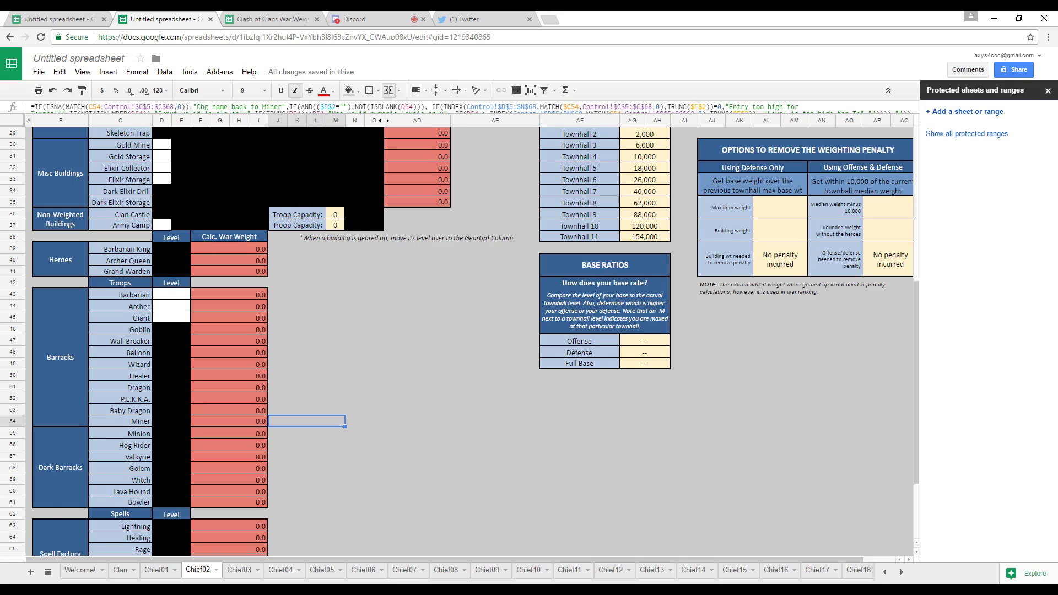
Look through the remaining sheet names to the end of the workbook and return to the bottom of Chief02.
click(902, 572)
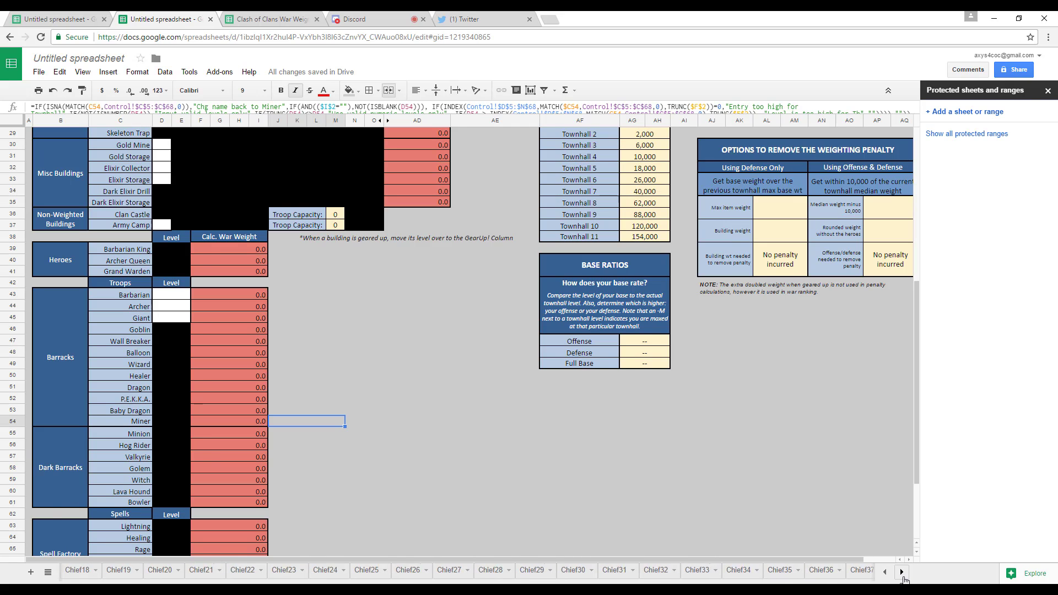
click(901, 571)
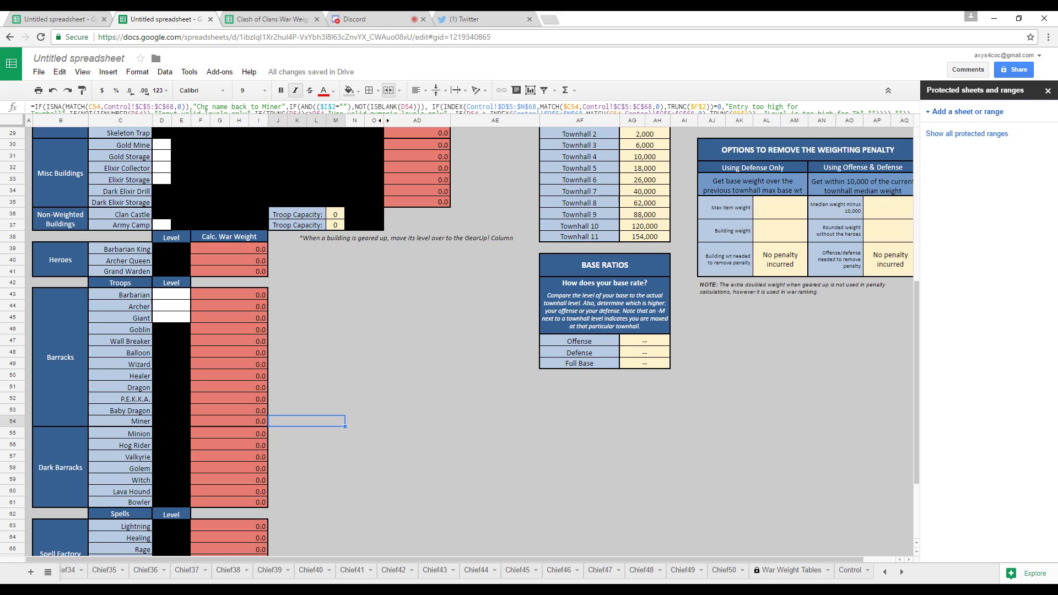
click(885, 573)
click(886, 573)
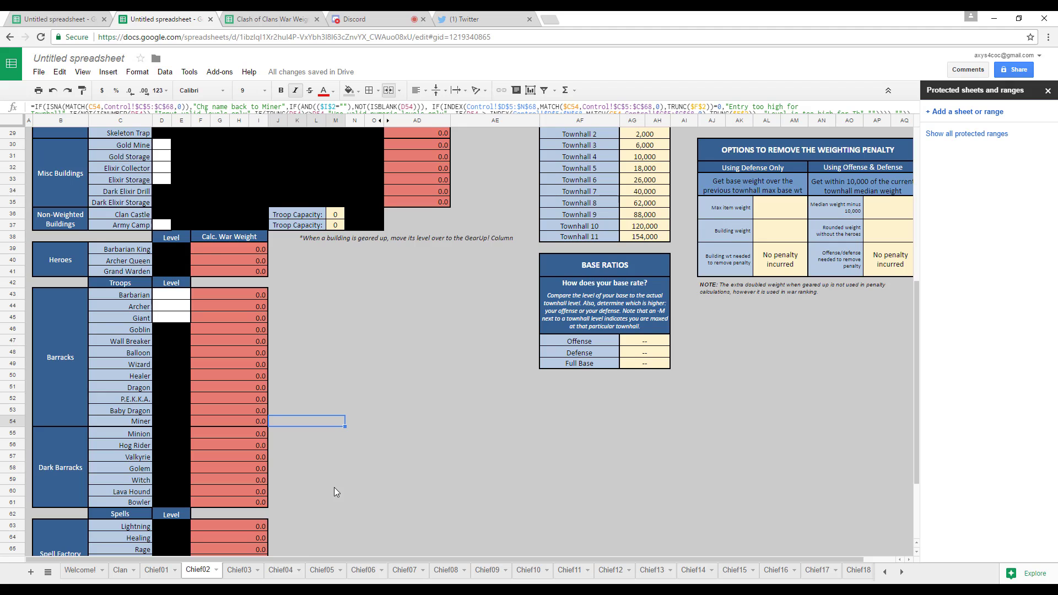
scroll(333, 487, down, 3)
Delete the empty rows 74 to 1000 on the Chief03 sheet and return to its townhall level cell.
click(227, 576)
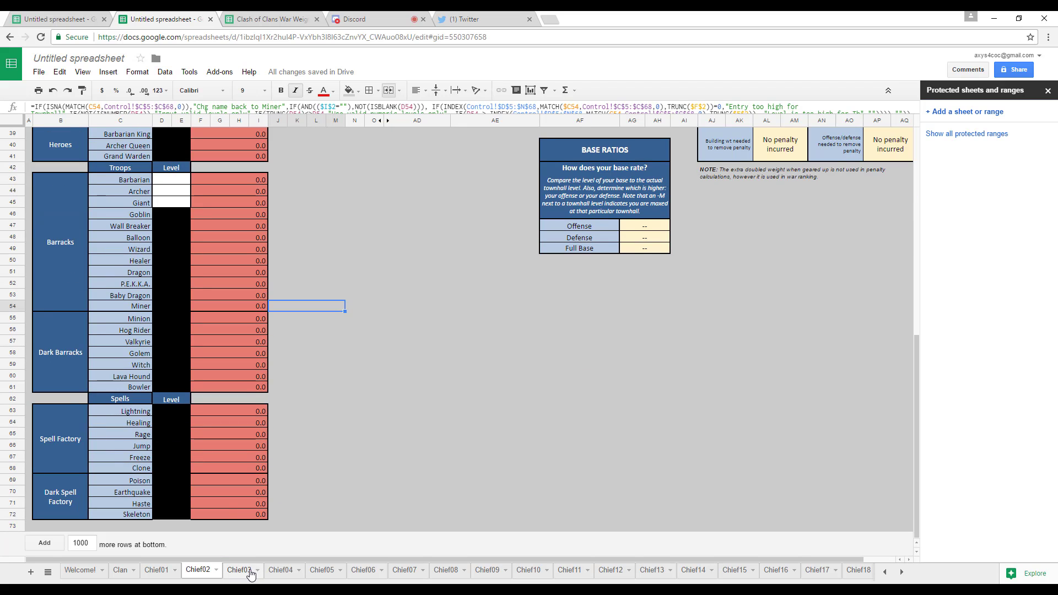
scroll(215, 480, down, 15)
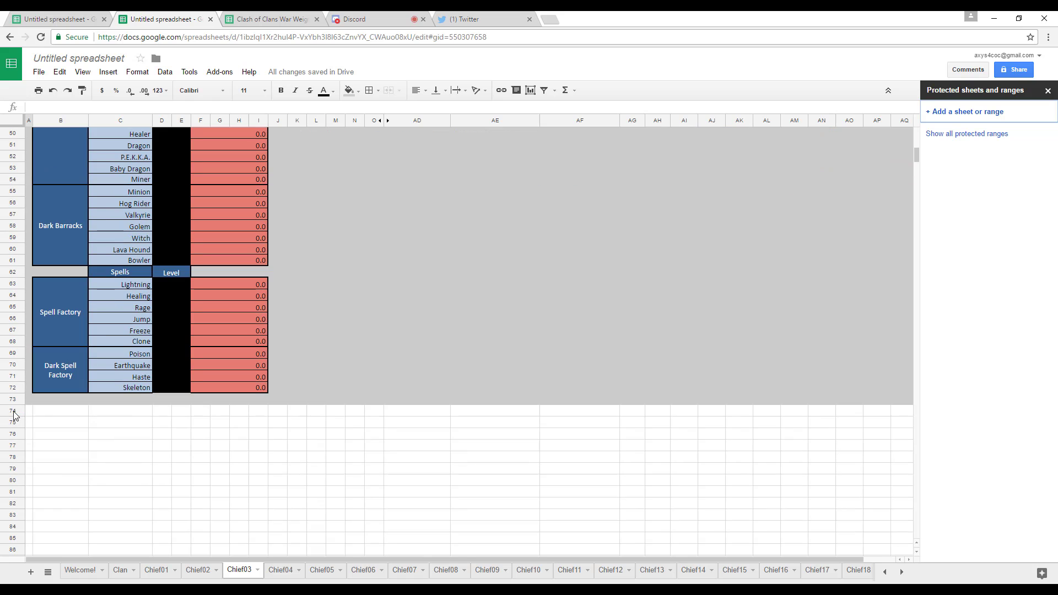
drag(16, 410, 166, 515)
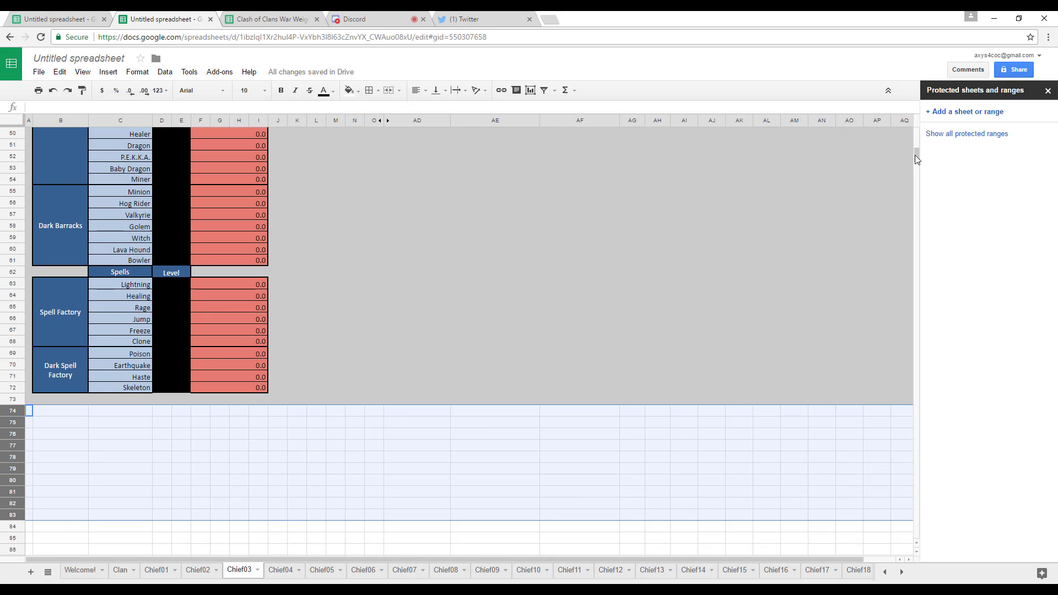
drag(915, 154, 868, 561)
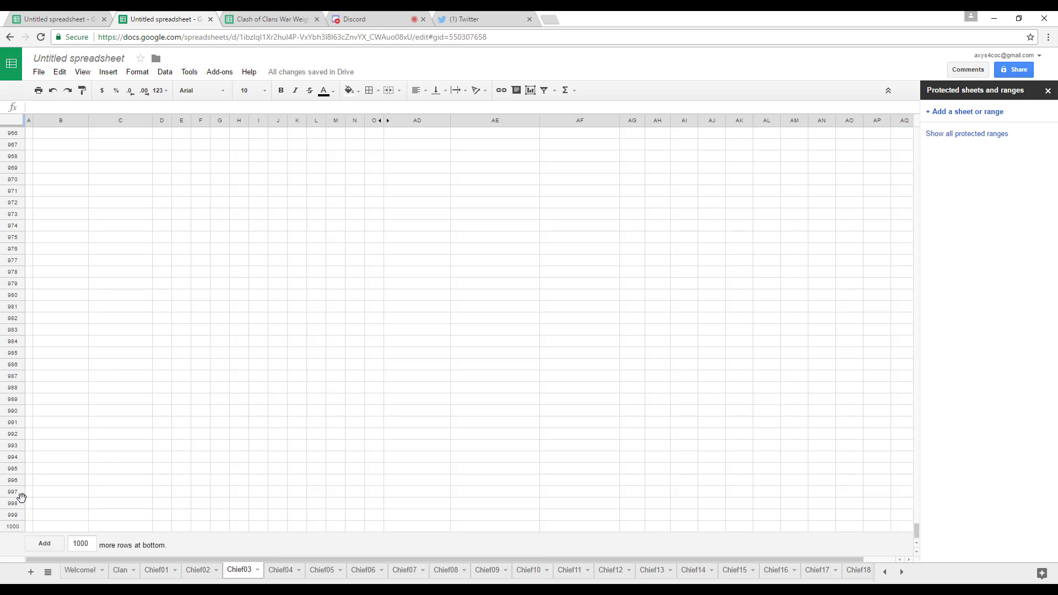
shift+click(14, 526)
right_click(186, 437)
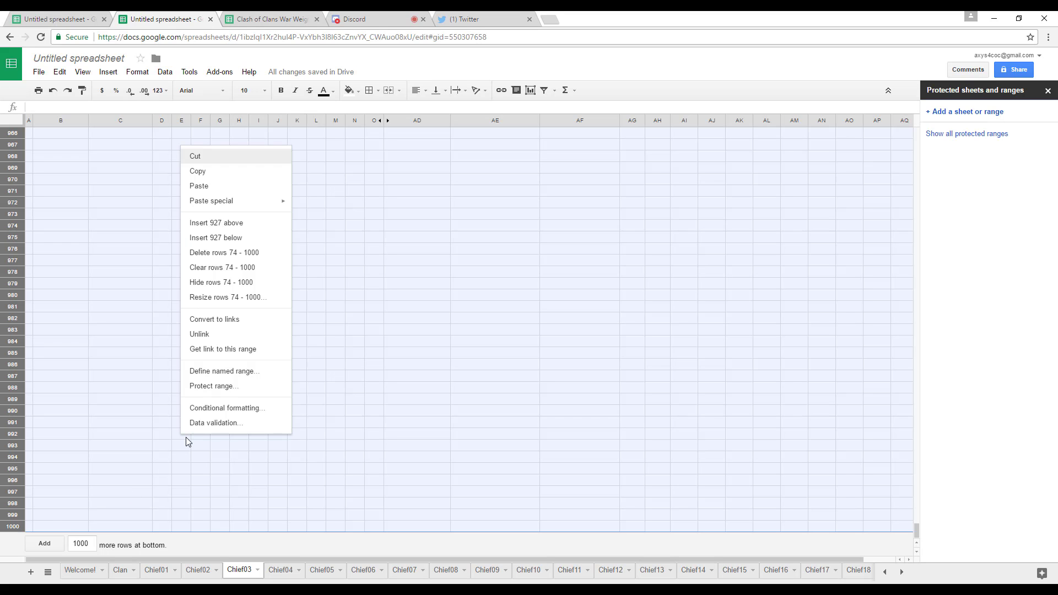
click(245, 255)
scroll(282, 435, up, 10)
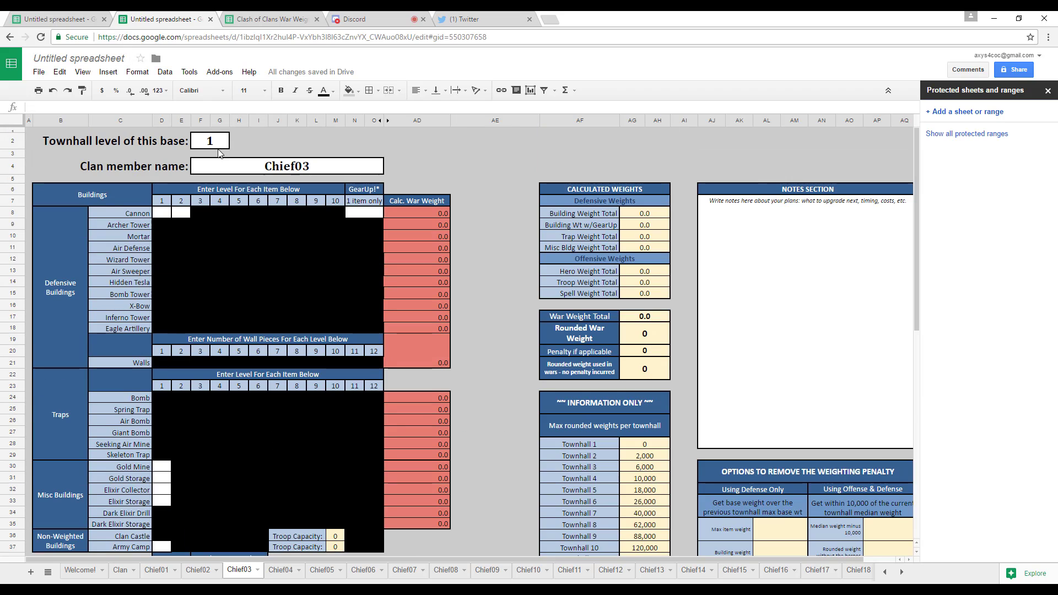
click(218, 144)
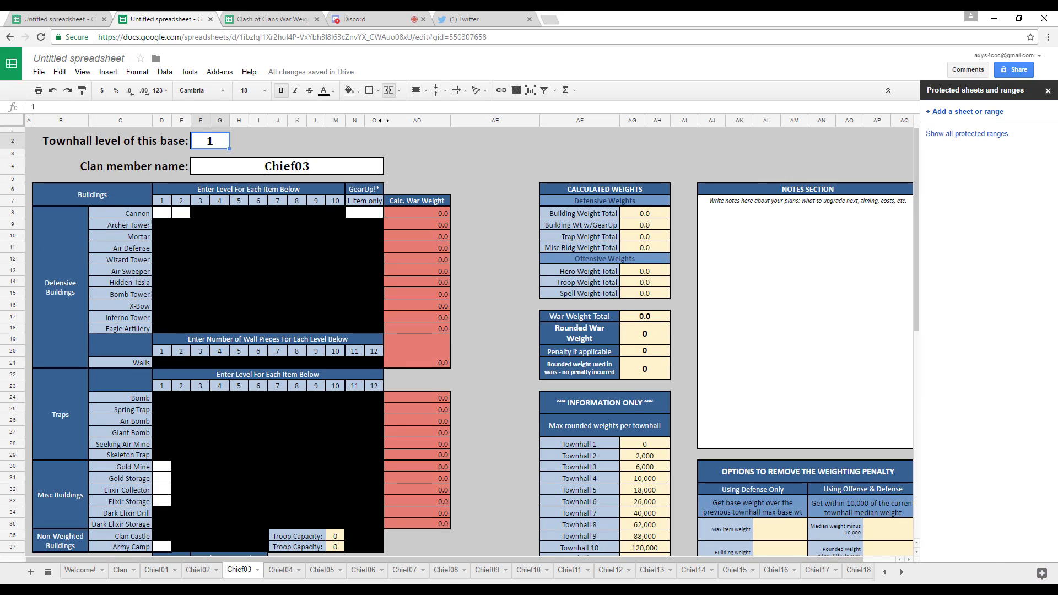
Switch to the ClashOfClansWarWeightCalculator2.0 workbook in Excel and read the tips and version updates on the Welcome! sheet.
mouse_move(391, 590)
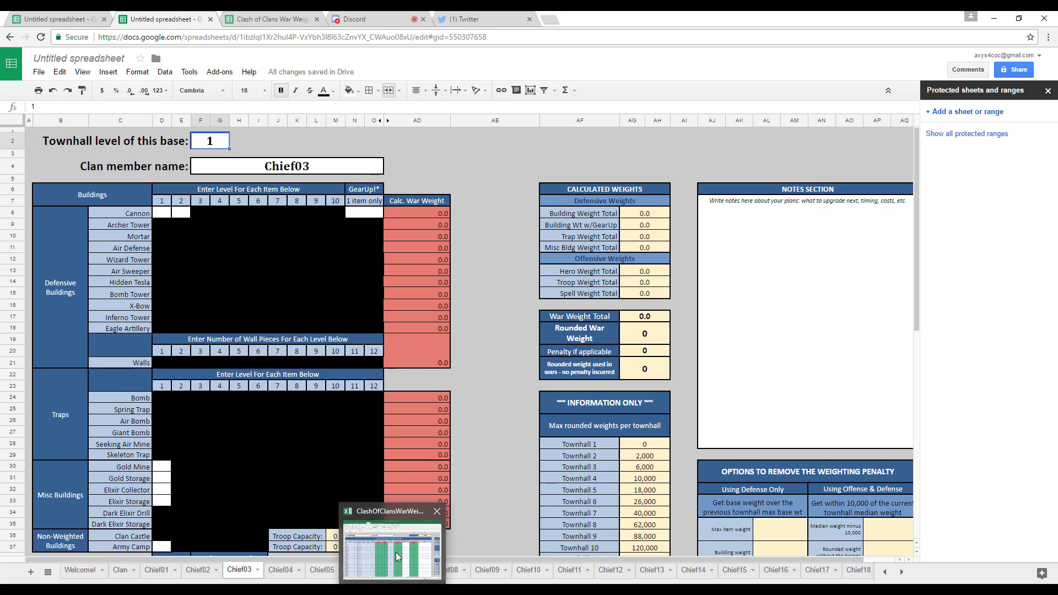
click(379, 546)
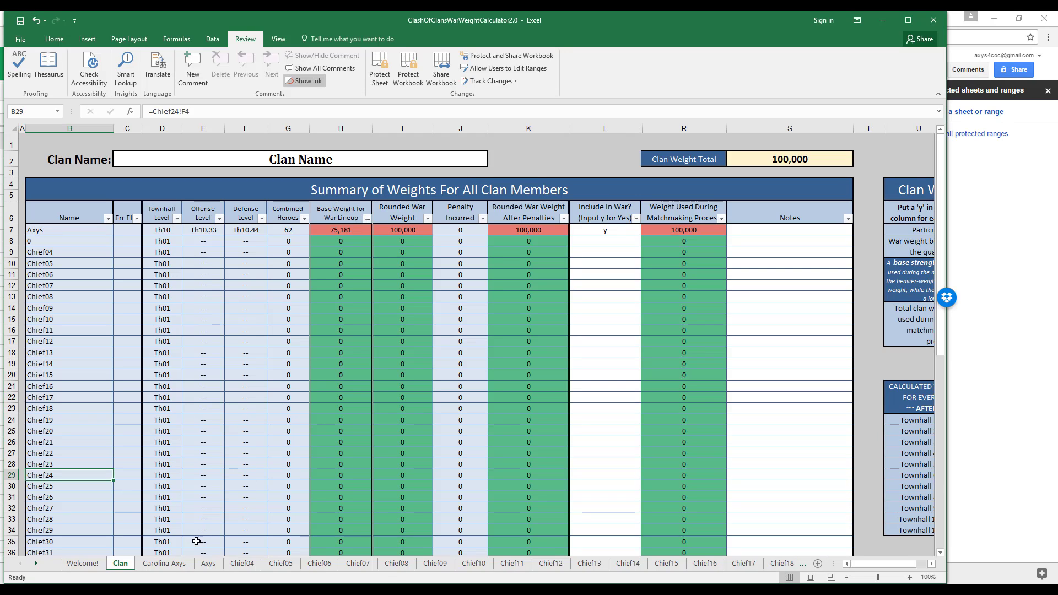
click(153, 563)
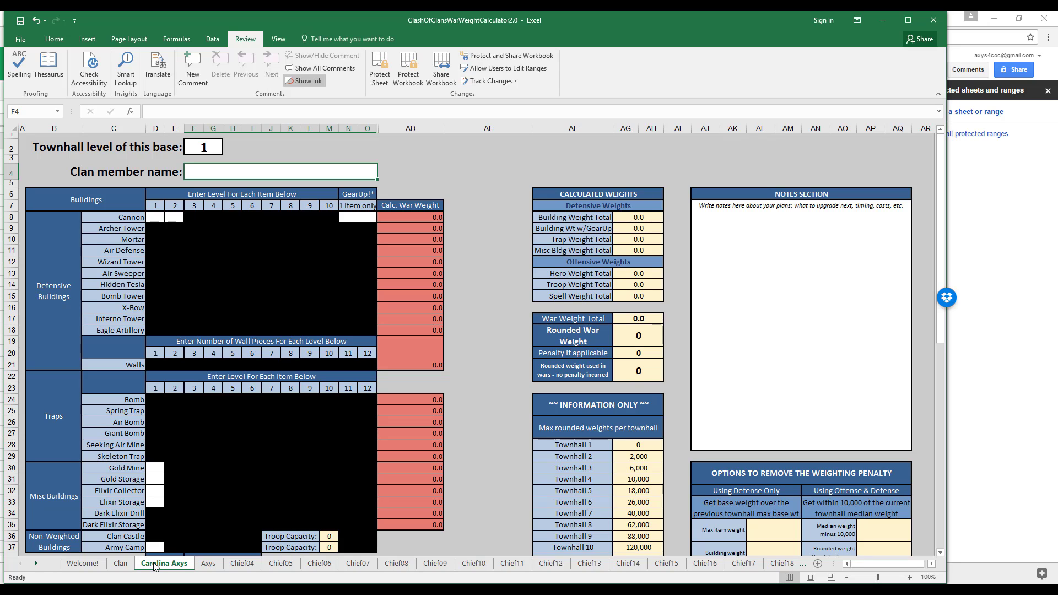
click(84, 563)
scroll(204, 491, down, 10)
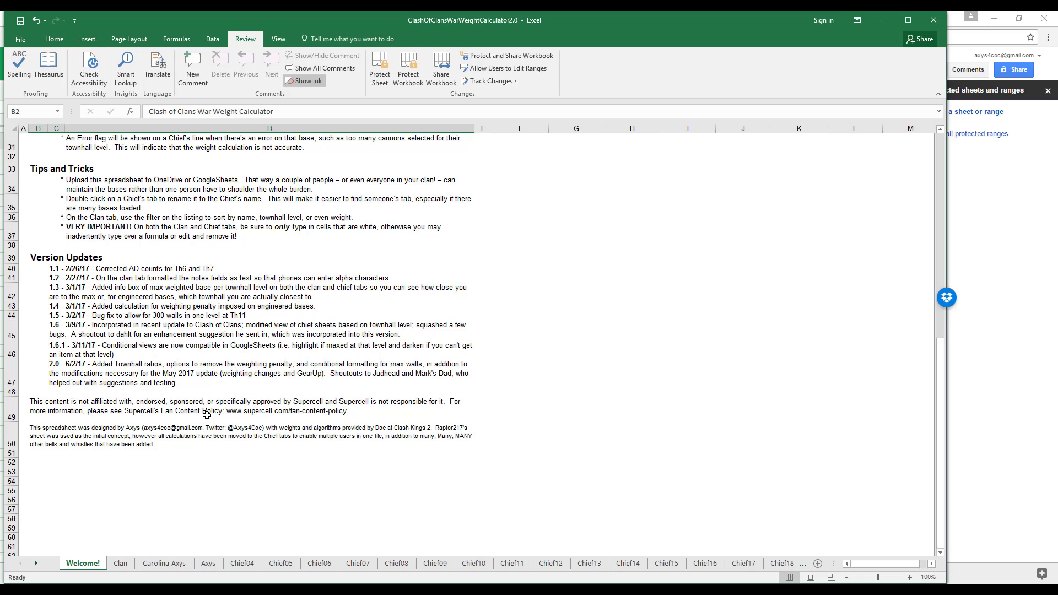
Examine the design credits note on the Welcome! sheet, ending on the first member sheet after Clan.
click(162, 563)
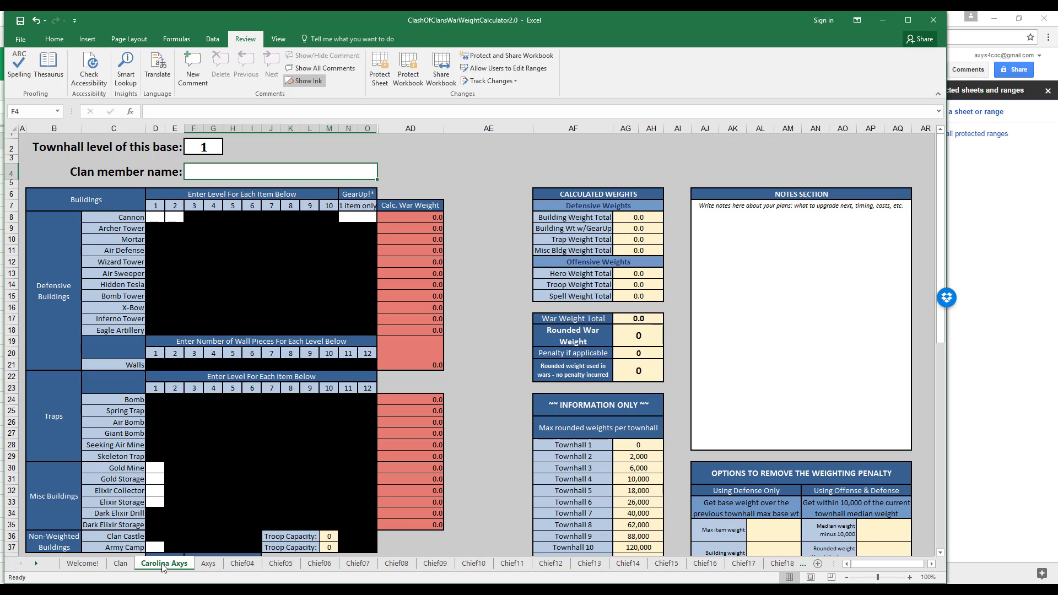
click(81, 564)
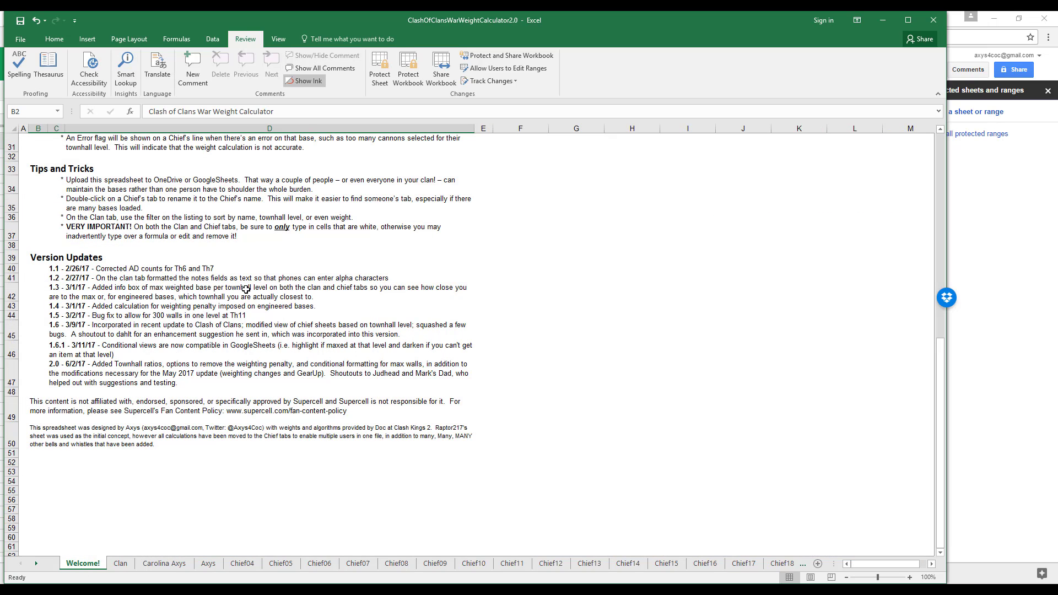
click(147, 425)
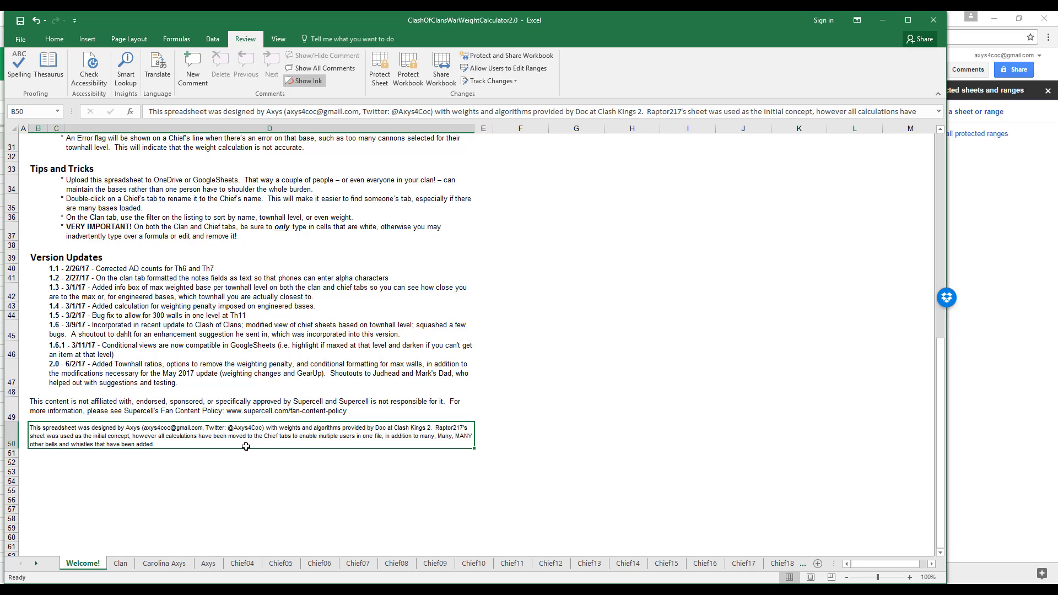
click(122, 567)
click(155, 567)
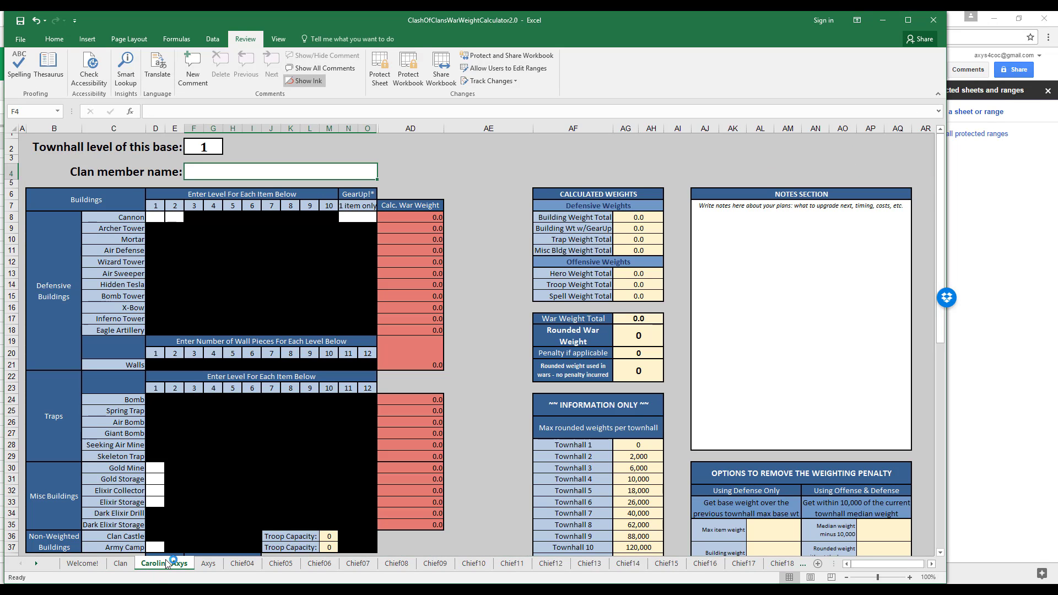